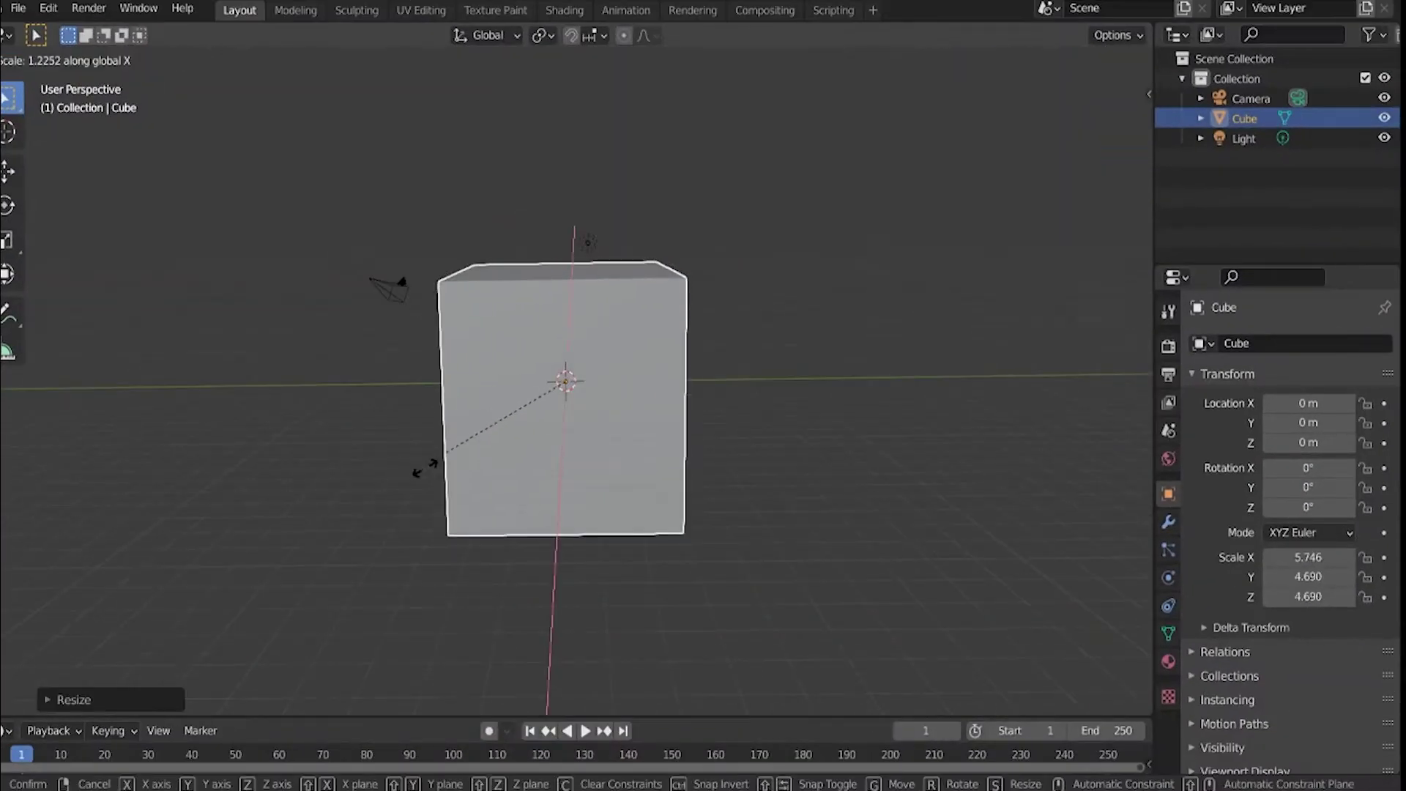
Finish enlarging the cube and move it into the Scene Collection.
click(424, 467)
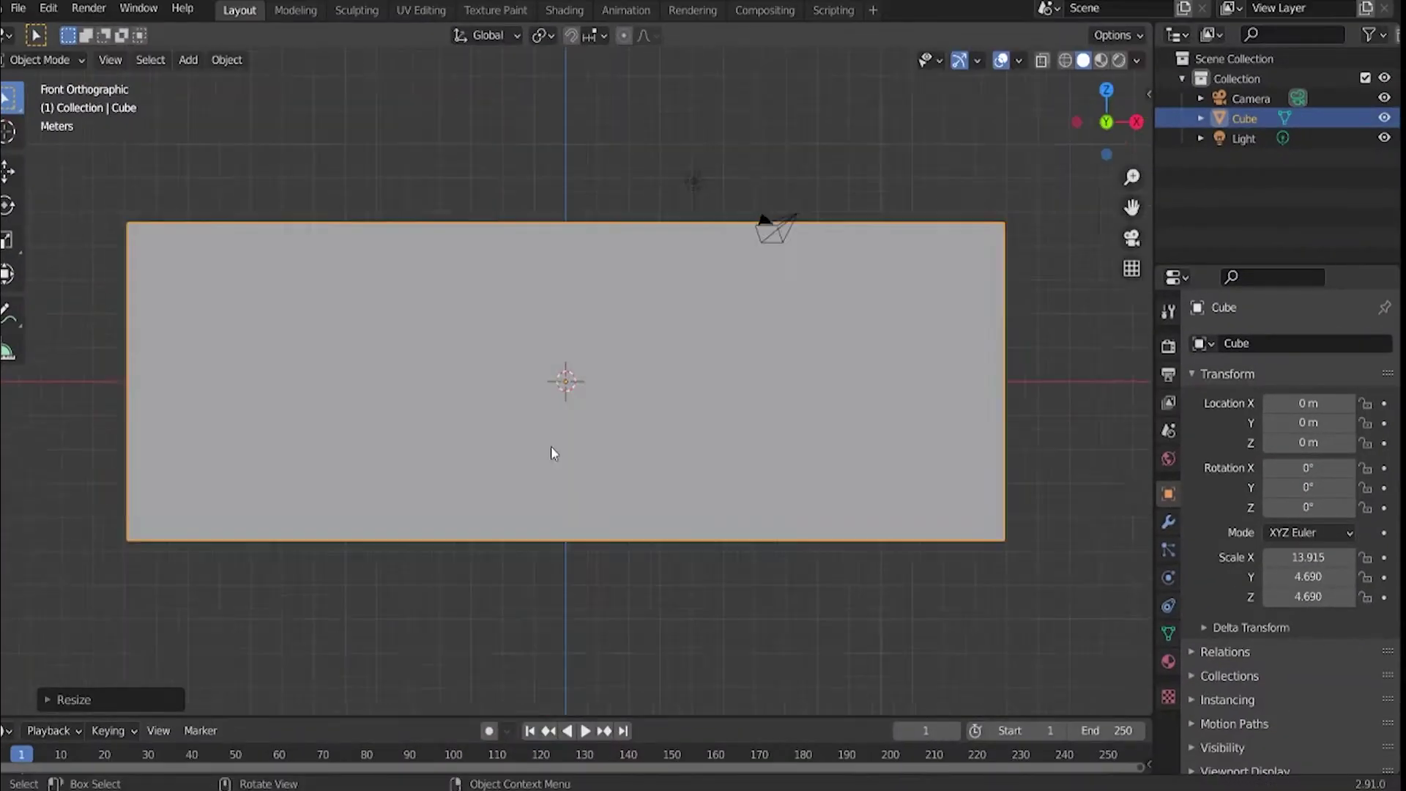
mouse_move(550, 446)
middle_down()
mouse_move(414, 483)
mouse_move(533, 519)
middle_up()
scroll(544, 388, up, 3)
key(m)
click(1080, 243)
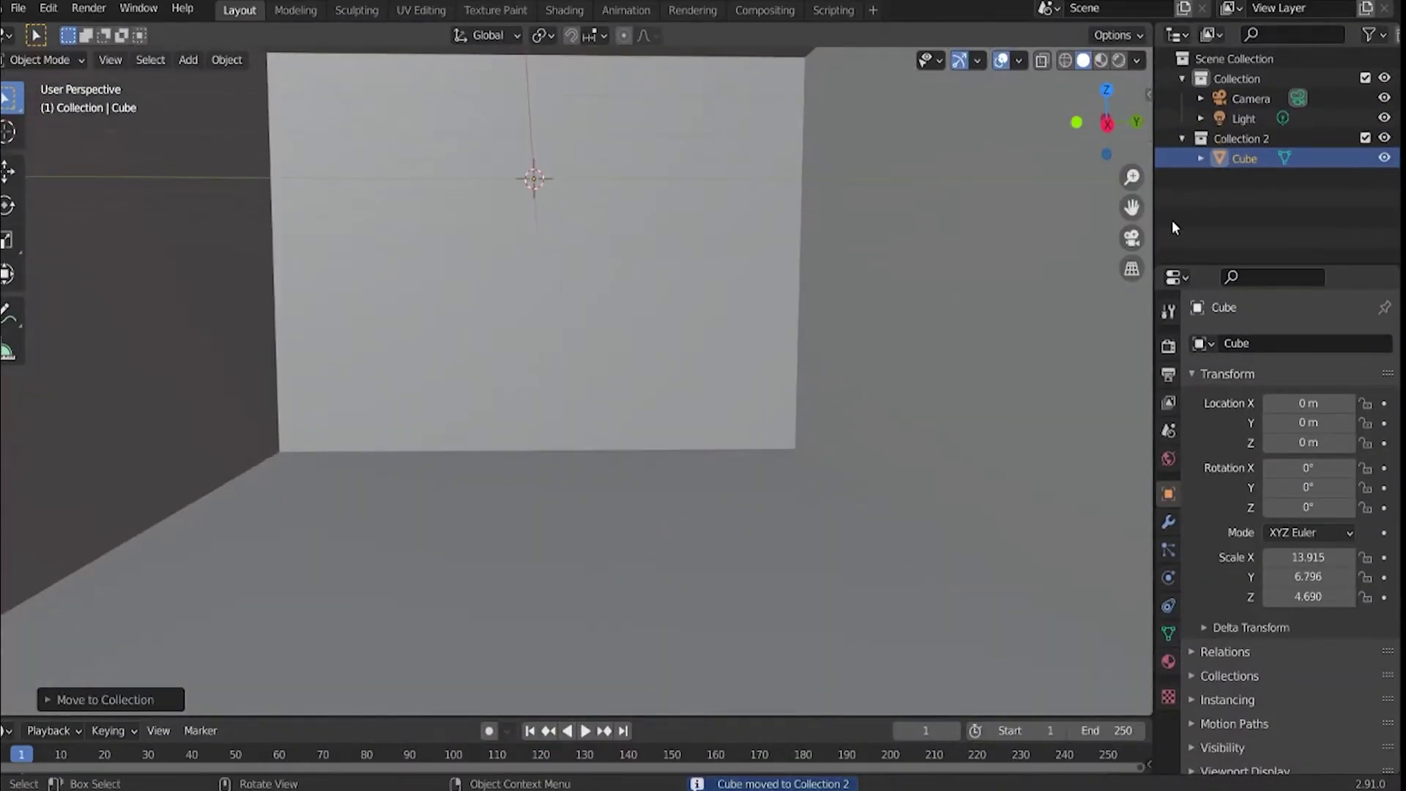
Set the view's Clip Start to 0.001 m.
text(n)
text(0.001)
key(Return)
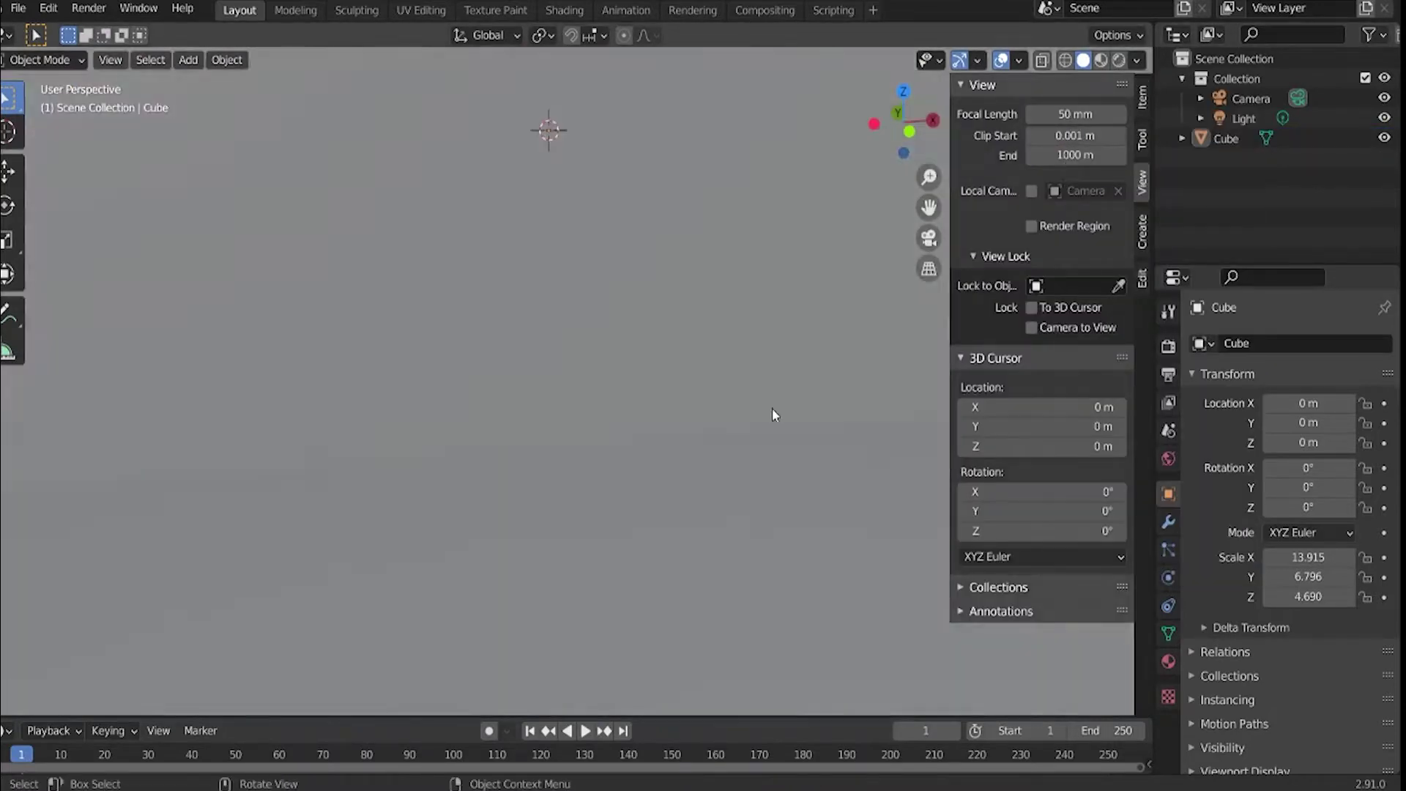
scroll(771, 407, down, 3)
scroll(717, 396, down, 3)
scroll(687, 388, down, 4)
Scale the cube up into a 54.551 × 8.533 × 4.690 tunnel hallway.
key(s)
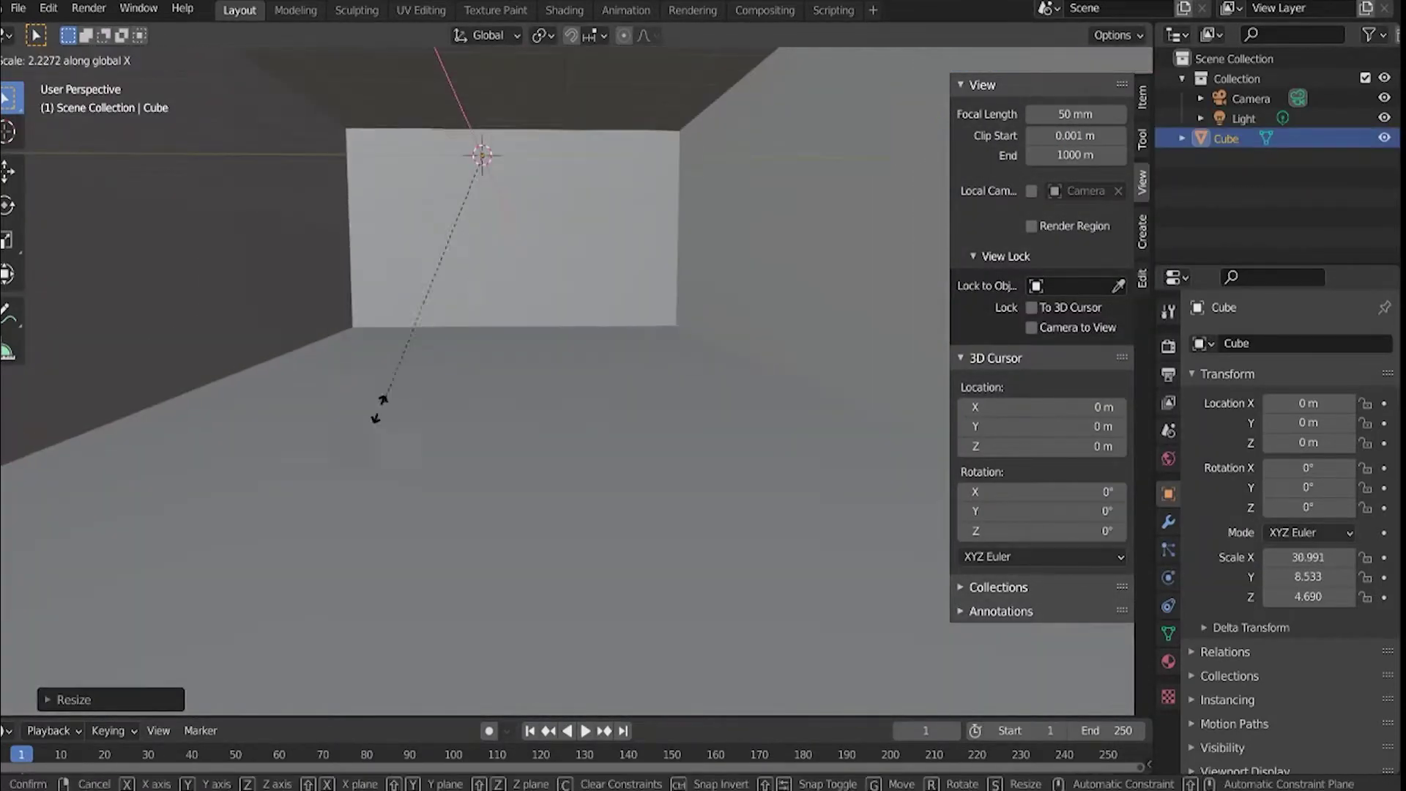
click(376, 402)
key(n)
mouse_move(599, 265)
middle_down()
mouse_move(595, 350)
mouse_move(618, 436)
mouse_move(596, 411)
middle_up()
Add a new cube, lower it 3 m and shift it sideways along Y.
key(shift+a)
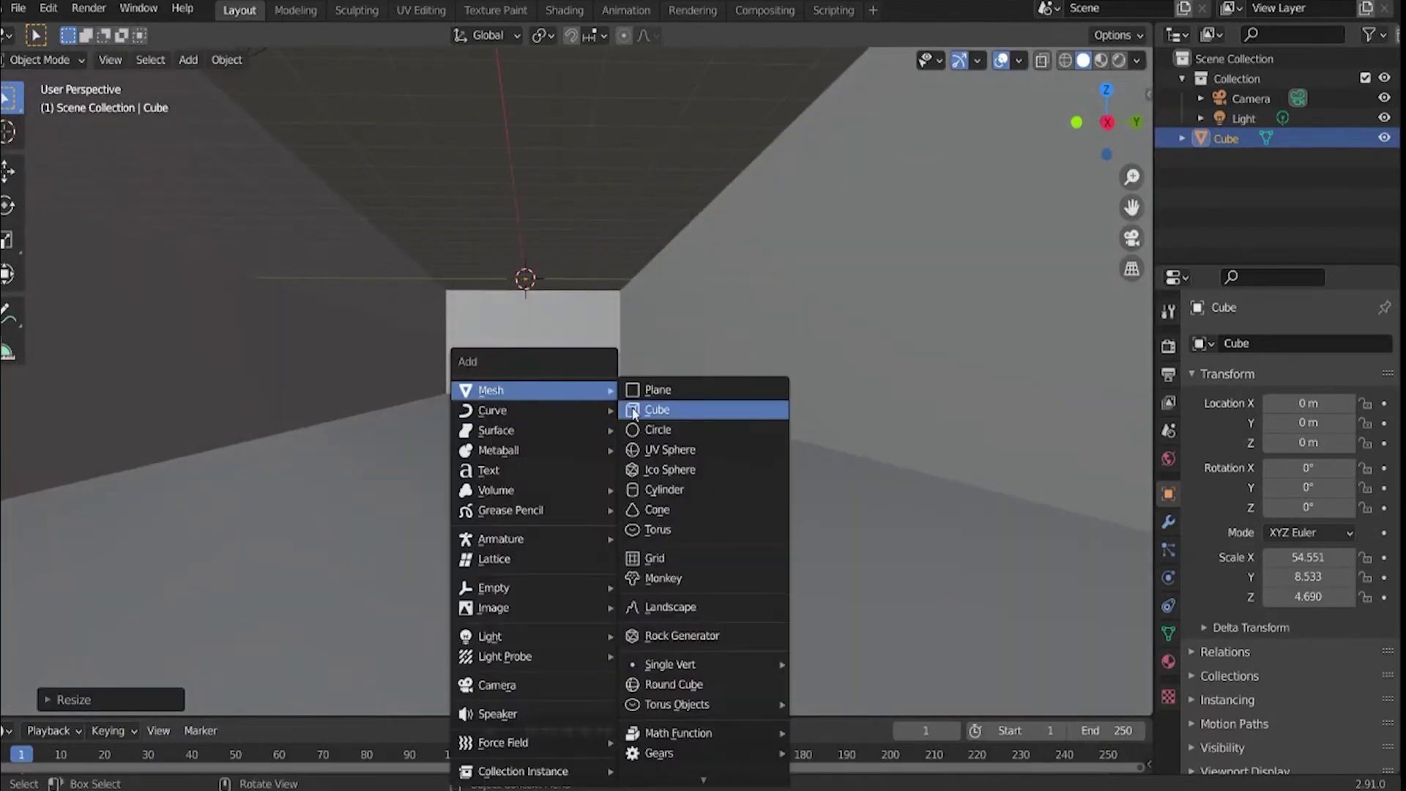
click(645, 408)
text(gz-3)
key(Return)
key(g)
key(y)
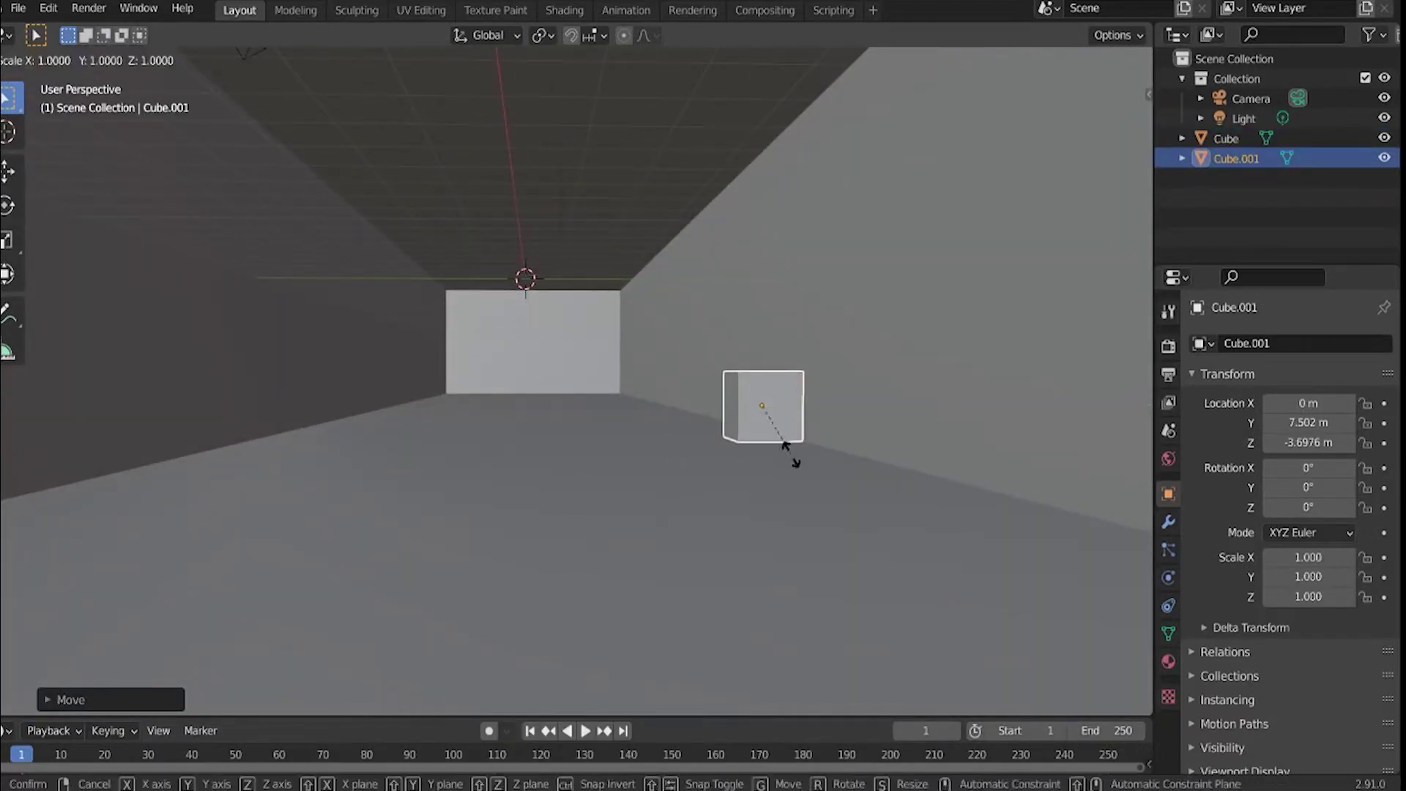
key(Return)
Adjust the new cube's mesh and stretch it along X into a slab.
key(Tab)
key(g)
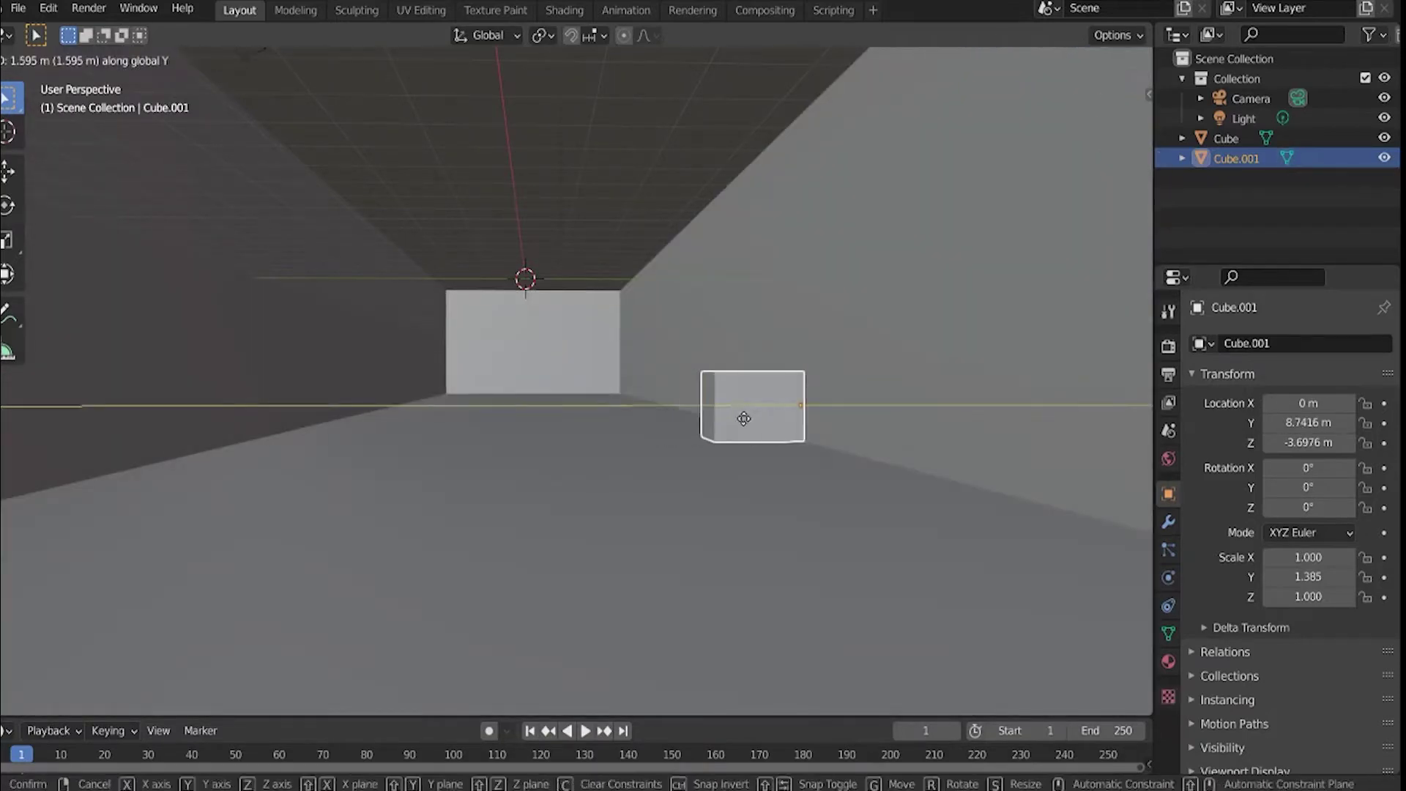
key(Return)
key(Tab)
key(s)
key(x)
click(298, 276)
key(KP_Decimal)
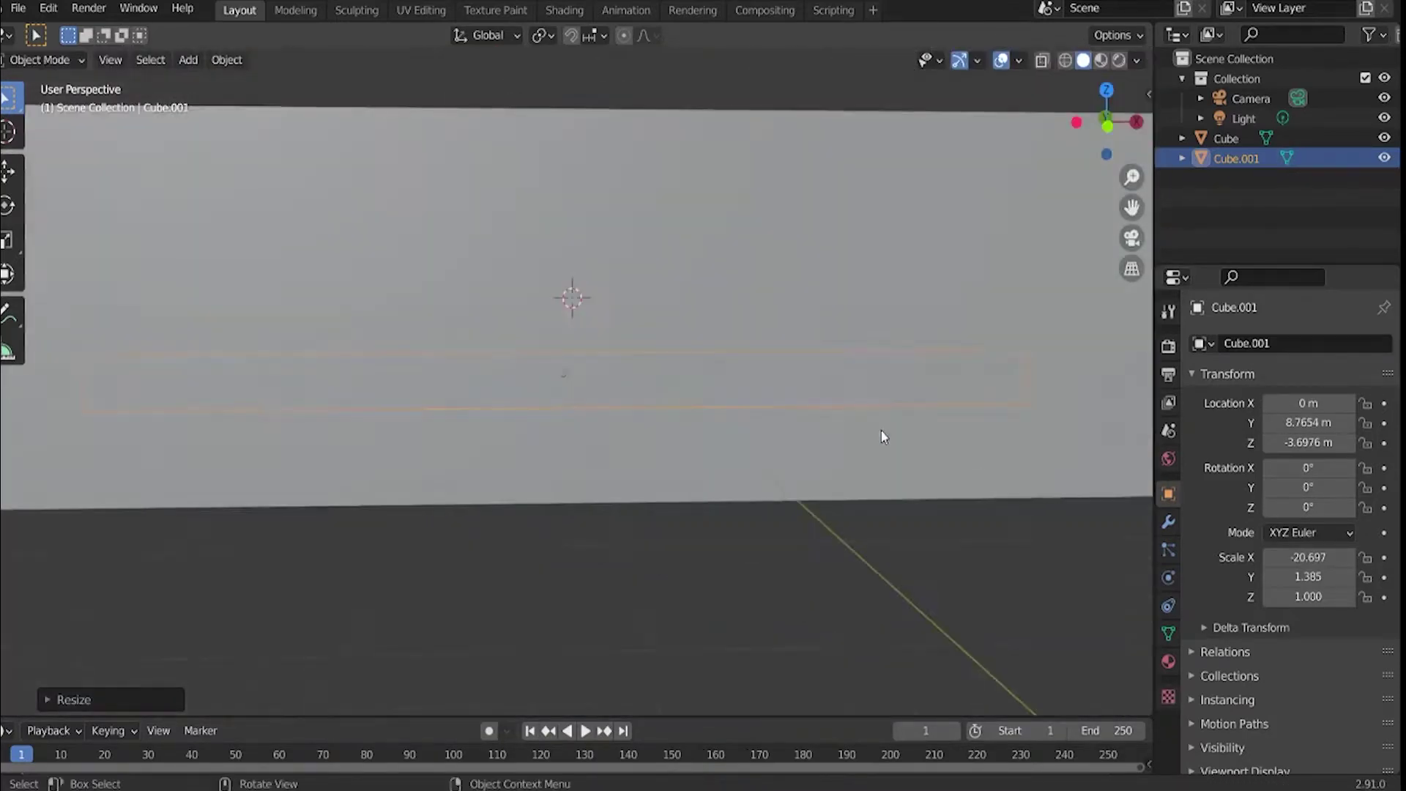
Lengthen the slab further along X and reposition it along X.
middle_drag(881, 436, 833, 400)
key(s)
key(x)
click(974, 396)
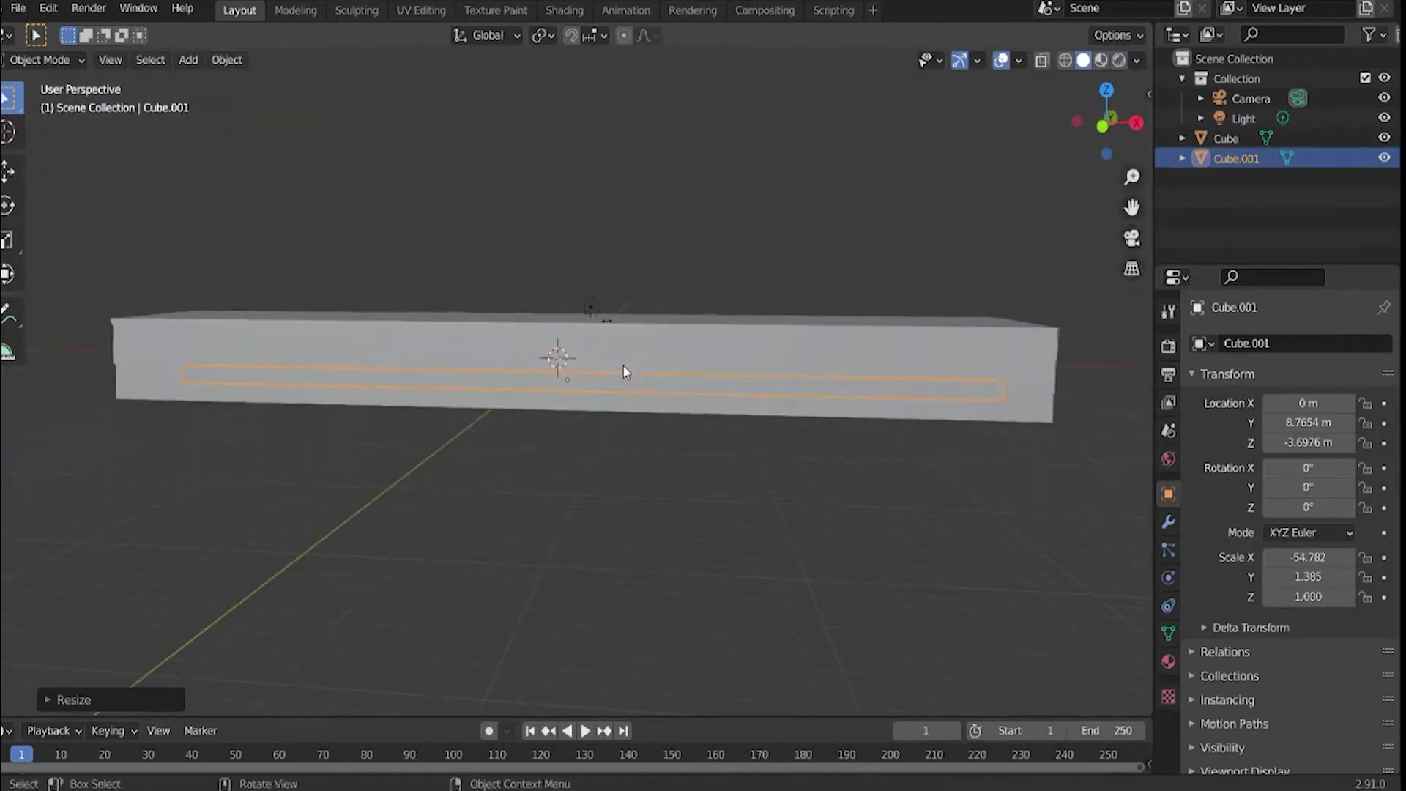
key(g)
key(x)
click(622, 366)
Lower the slab slightly along Z, adjust its length and settle its position.
middle_drag(715, 399, 402, 402)
key(g)
key(z)
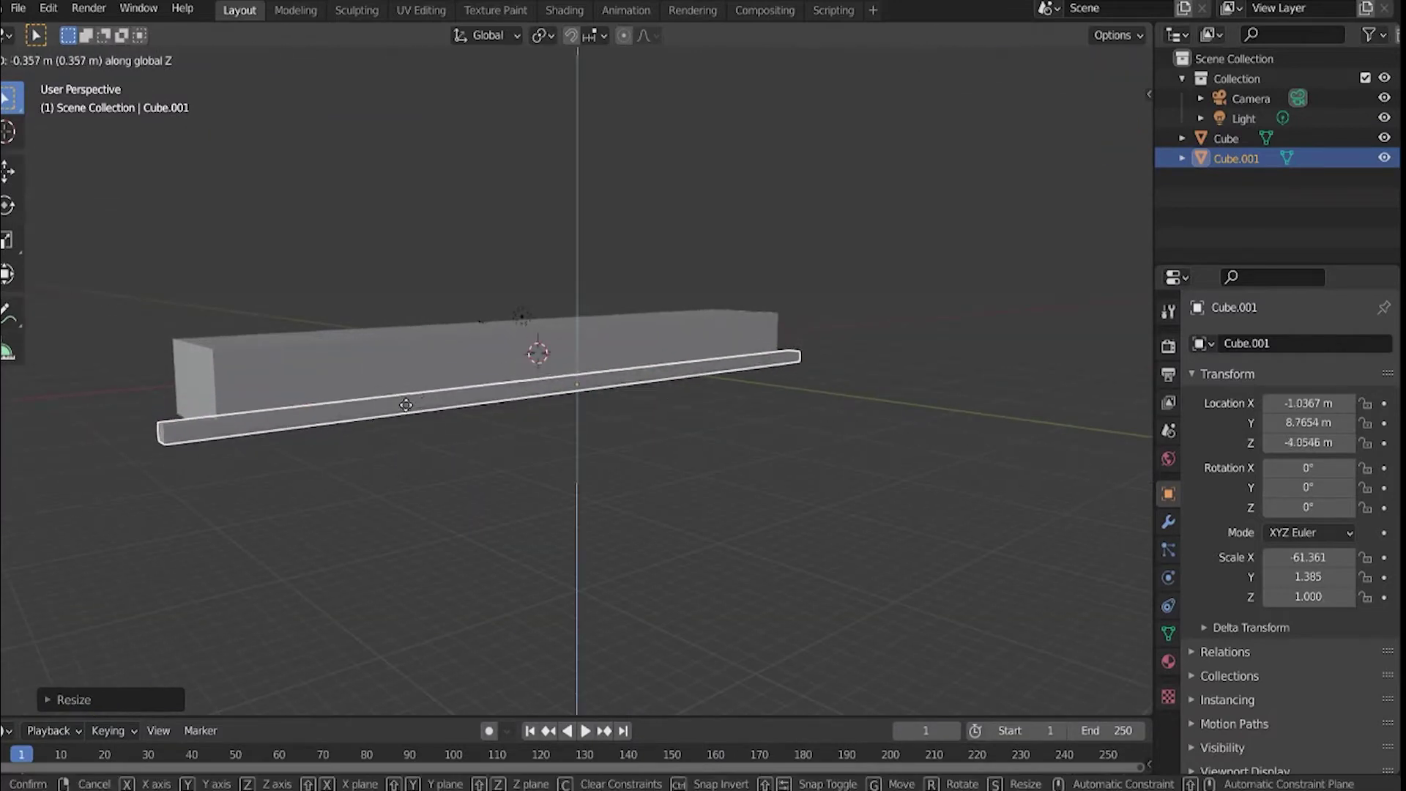
click(410, 399)
scroll(498, 419, up, 3)
key(s)
key(x)
click(543, 306)
key(g)
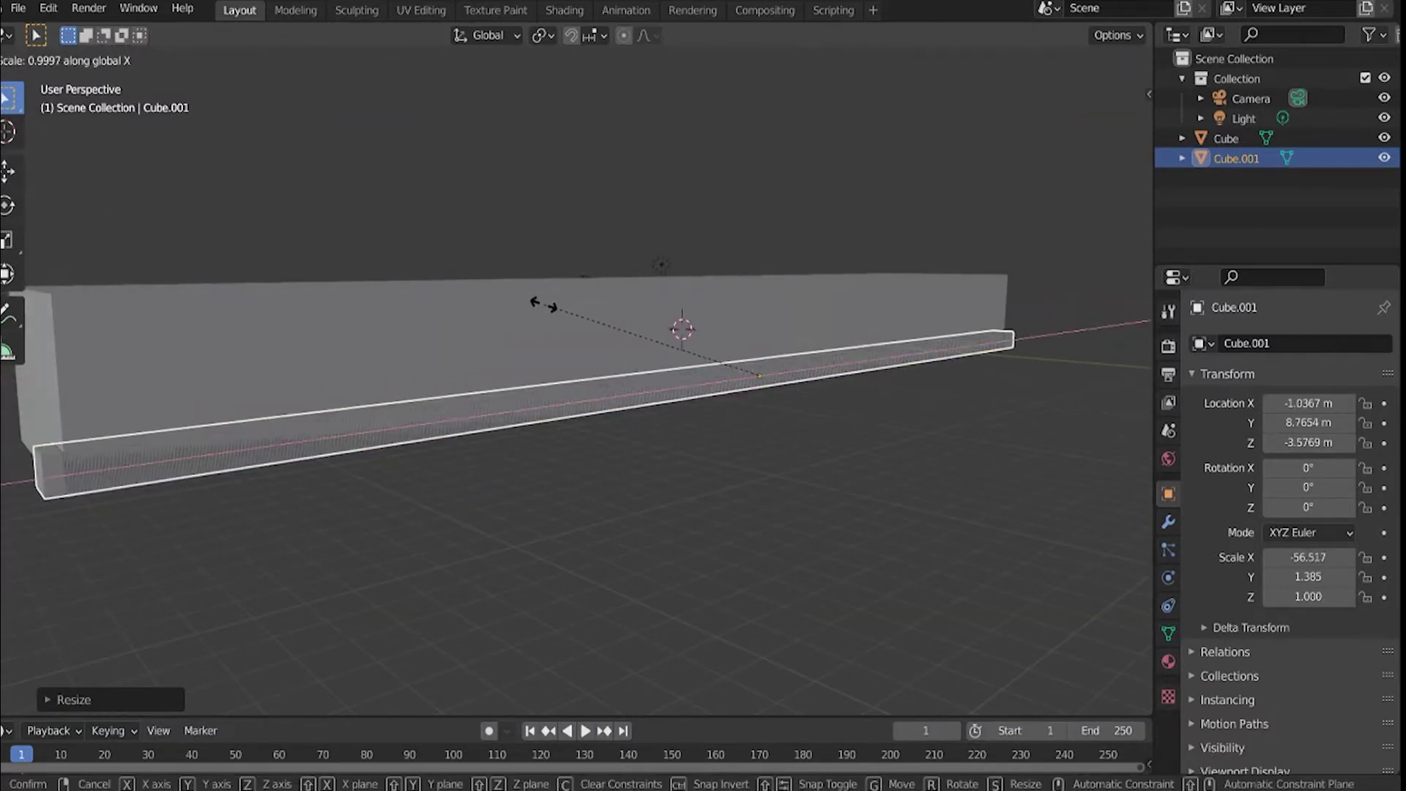
click(547, 305)
scroll(547, 305, down, 3)
Reshape the slab by moving its floor-level face along Y.
key(g)
key(y)
click(832, 410)
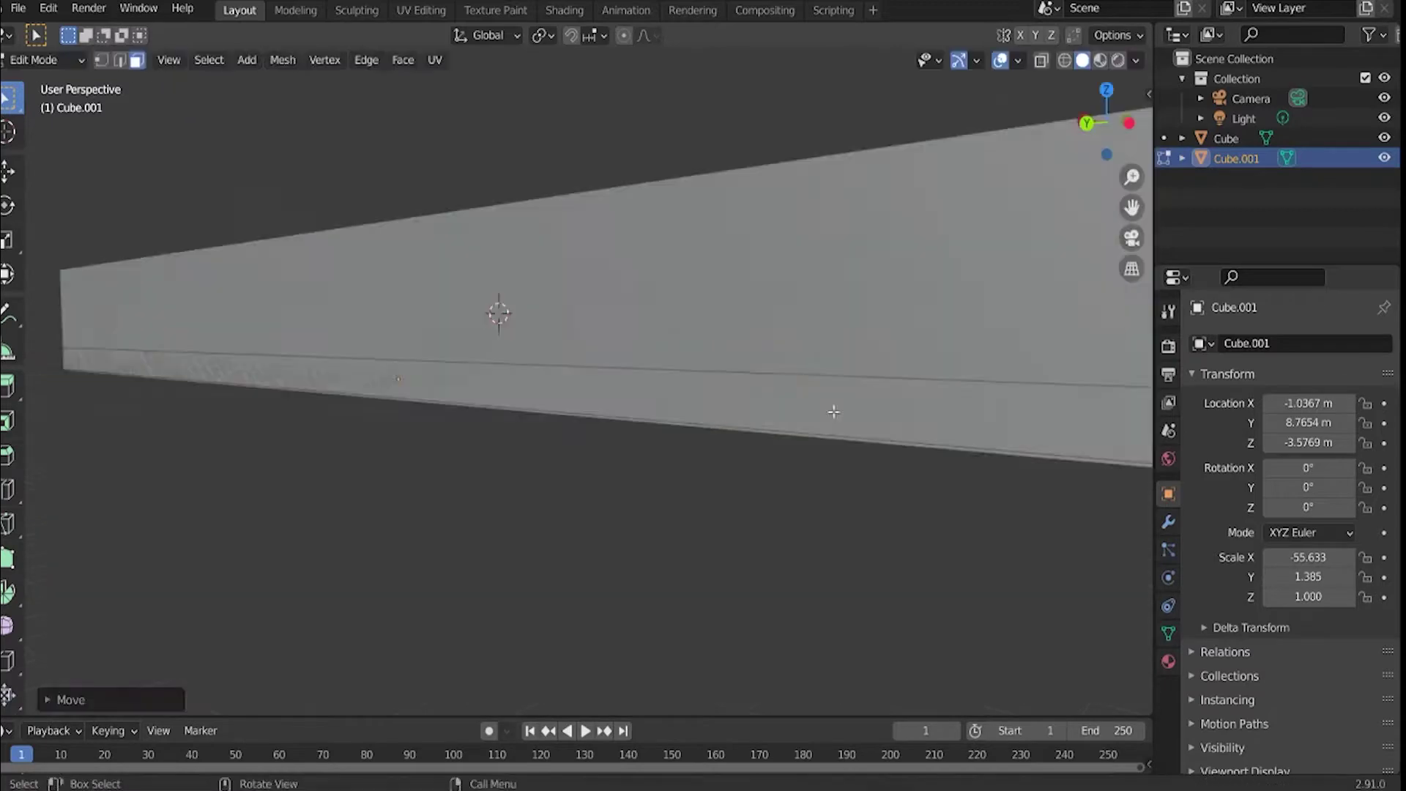
key(Tab)
mouse_move(832, 410)
middle_down()
mouse_move(433, 310)
mouse_move(596, 393)
middle_up()
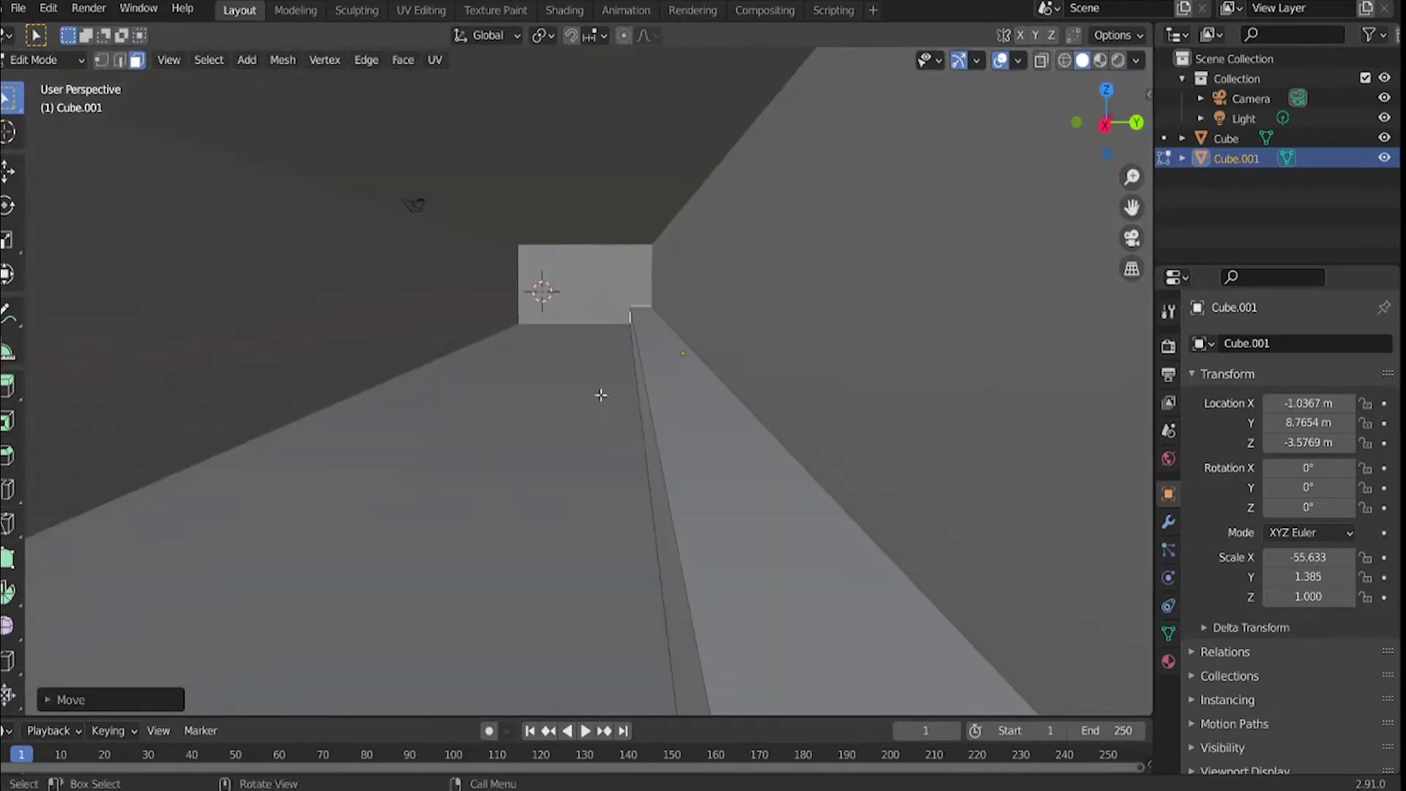
click(694, 373)
key(g)
key(y)
click(657, 383)
key(Tab)
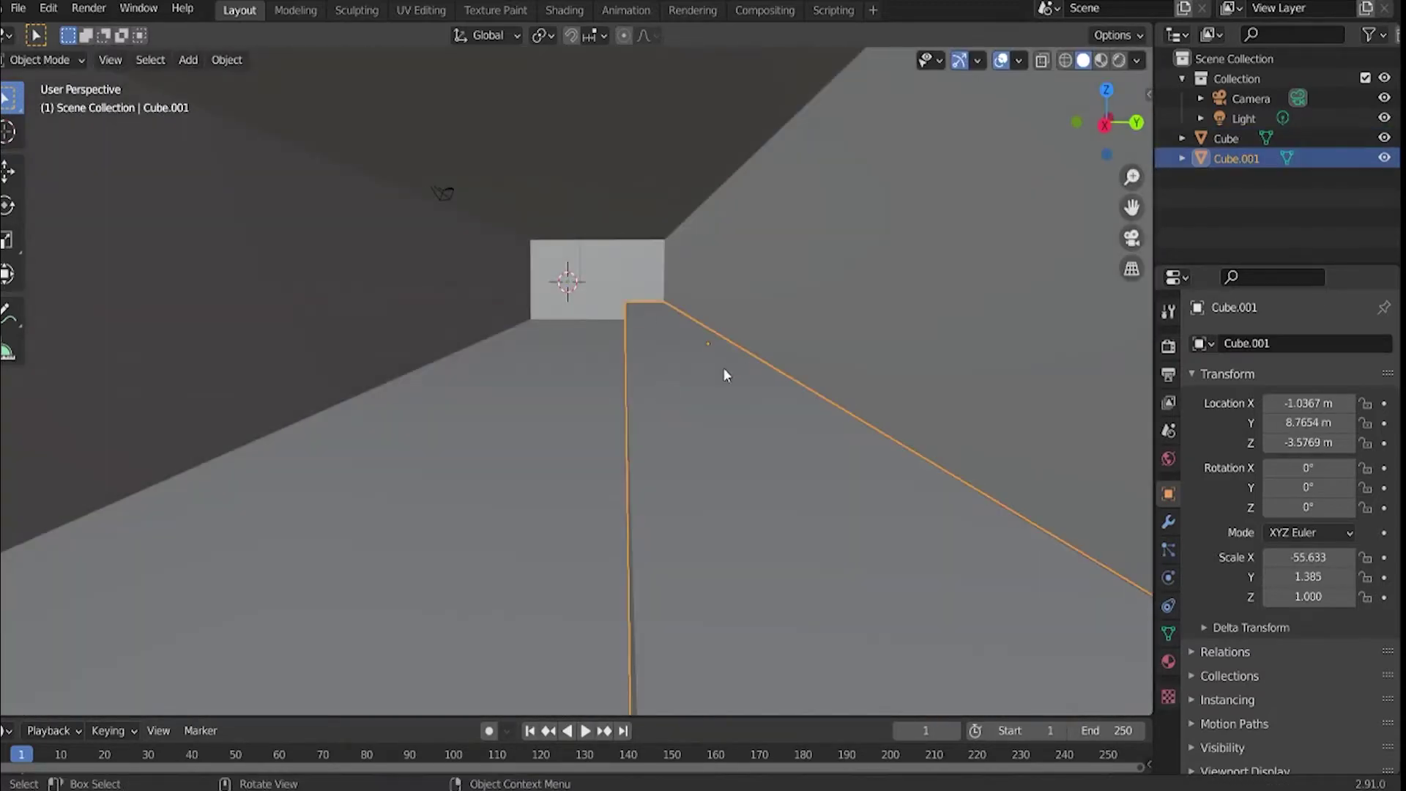
Add a Mirror modifier to the slab with Mirror Object Cube on the Y axis.
click(1169, 521)
click(1289, 343)
click(1010, 549)
click(1361, 479)
click(937, 418)
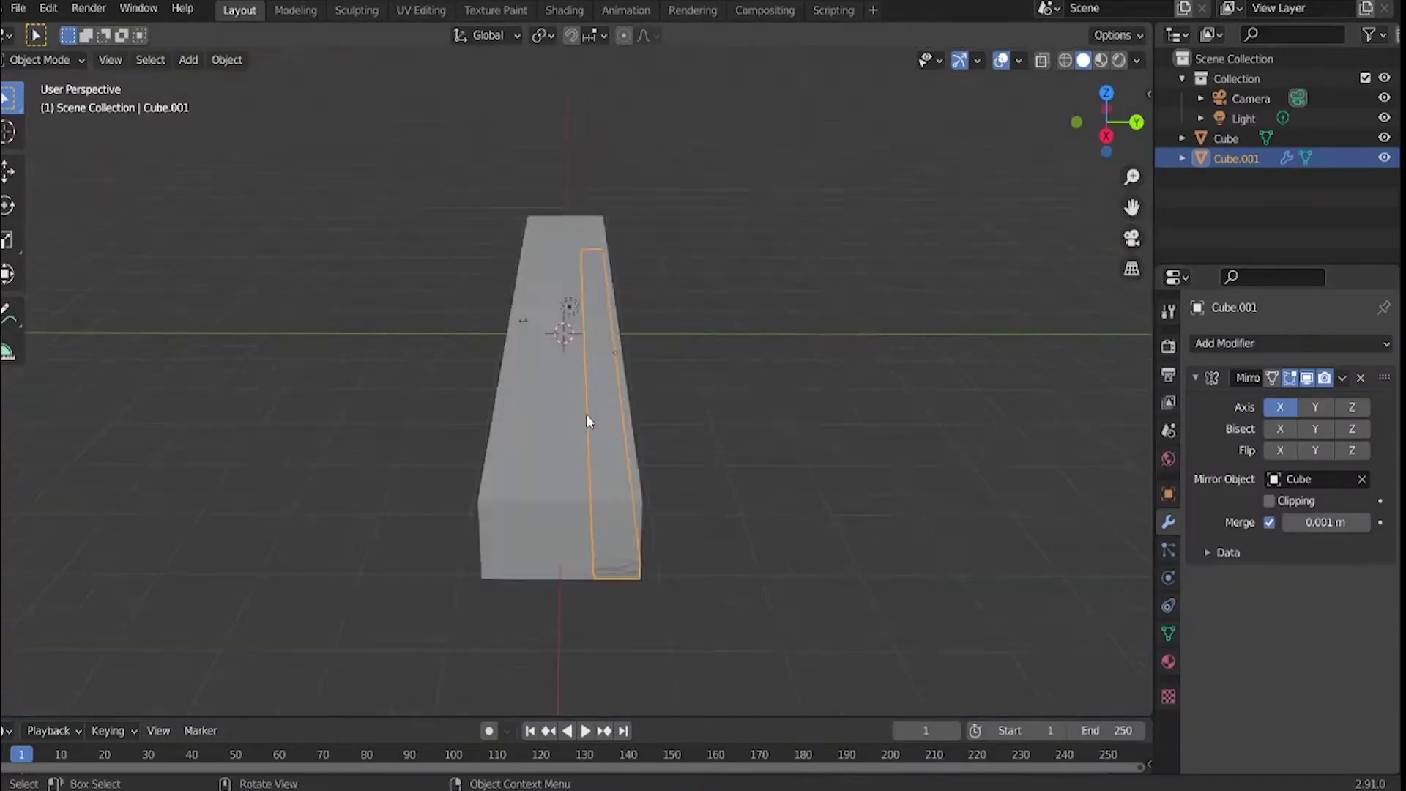
click(1323, 413)
Widen the tunnel along Y and respace the mirrored platforms to fit.
click(315, 292)
key(s)
key(y)
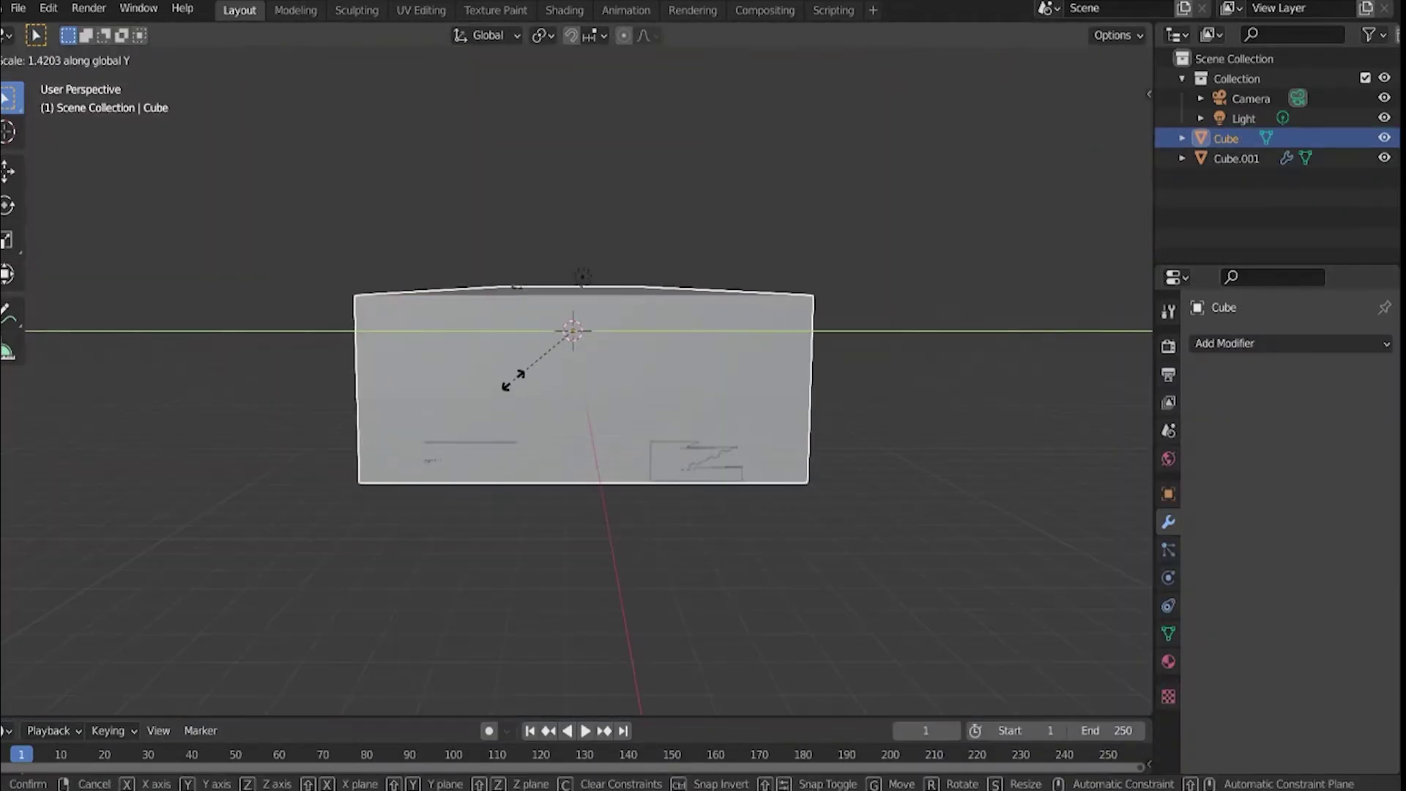
click(505, 397)
scroll(512, 388, up, 3)
click(379, 394)
key(g)
key(y)
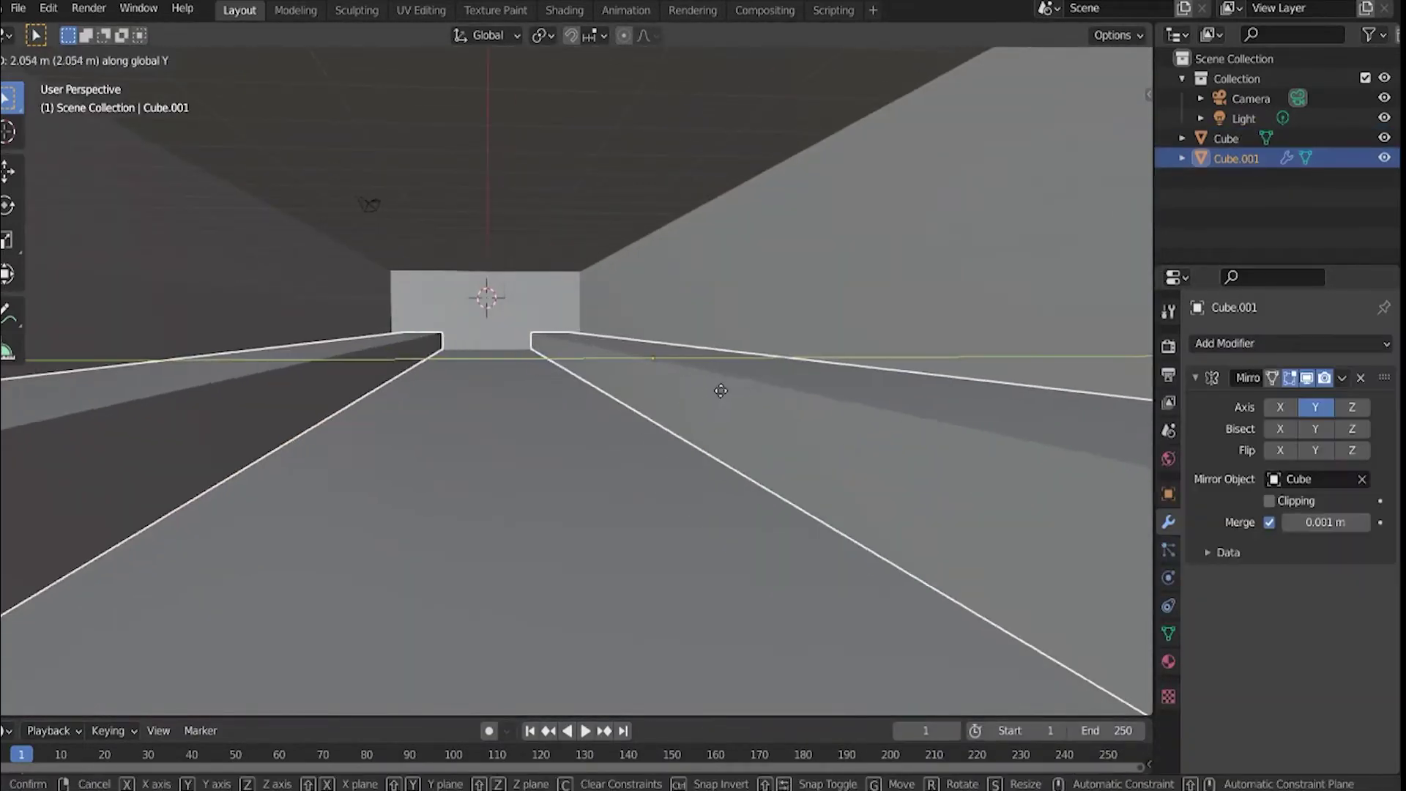
click(592, 385)
scroll(591, 385, down, 5)
Add a new cube on the track floor and scale it into a thin rail.
click(550, 405)
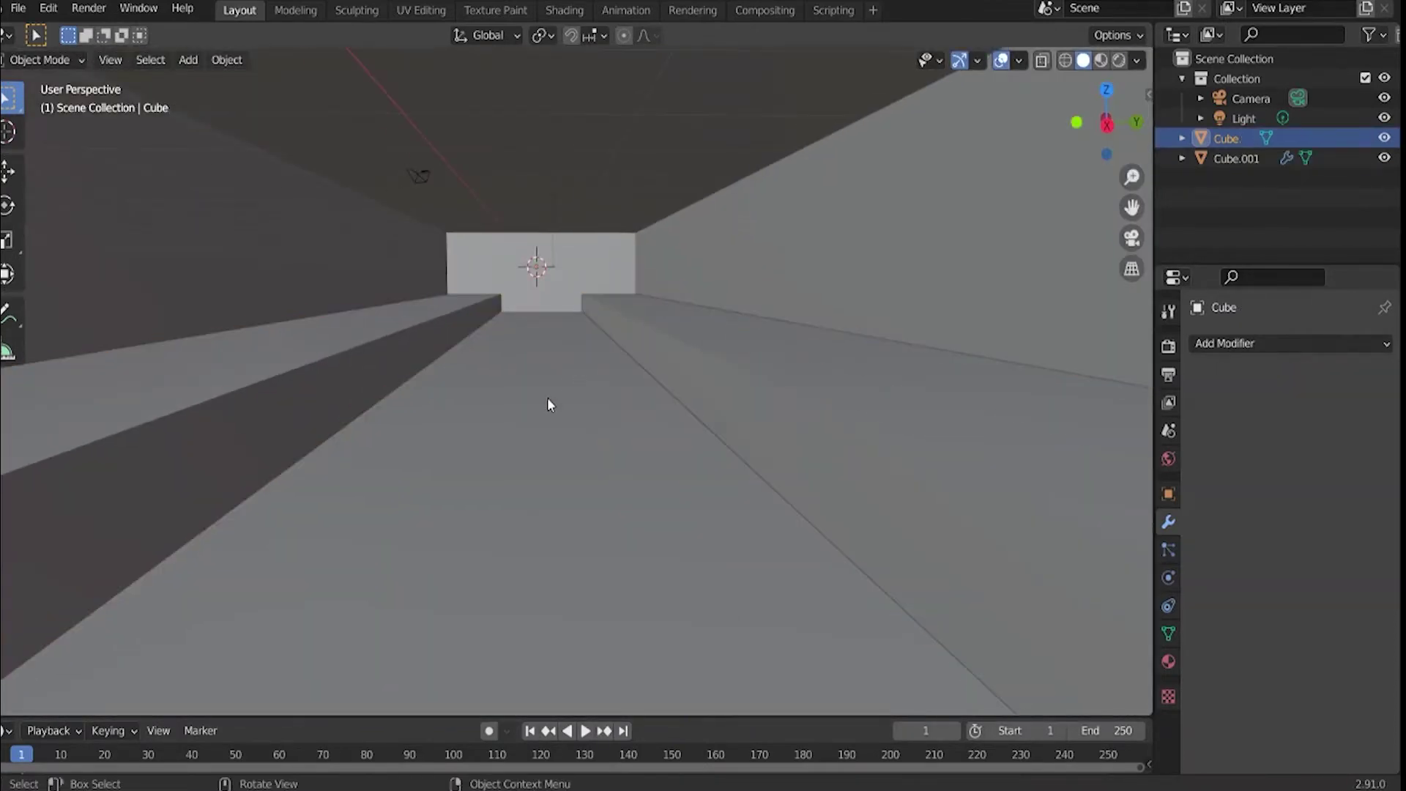
shift+right_click(547, 407)
key(shift+a)
click(595, 441)
key(s)
key(x)
click(642, 282)
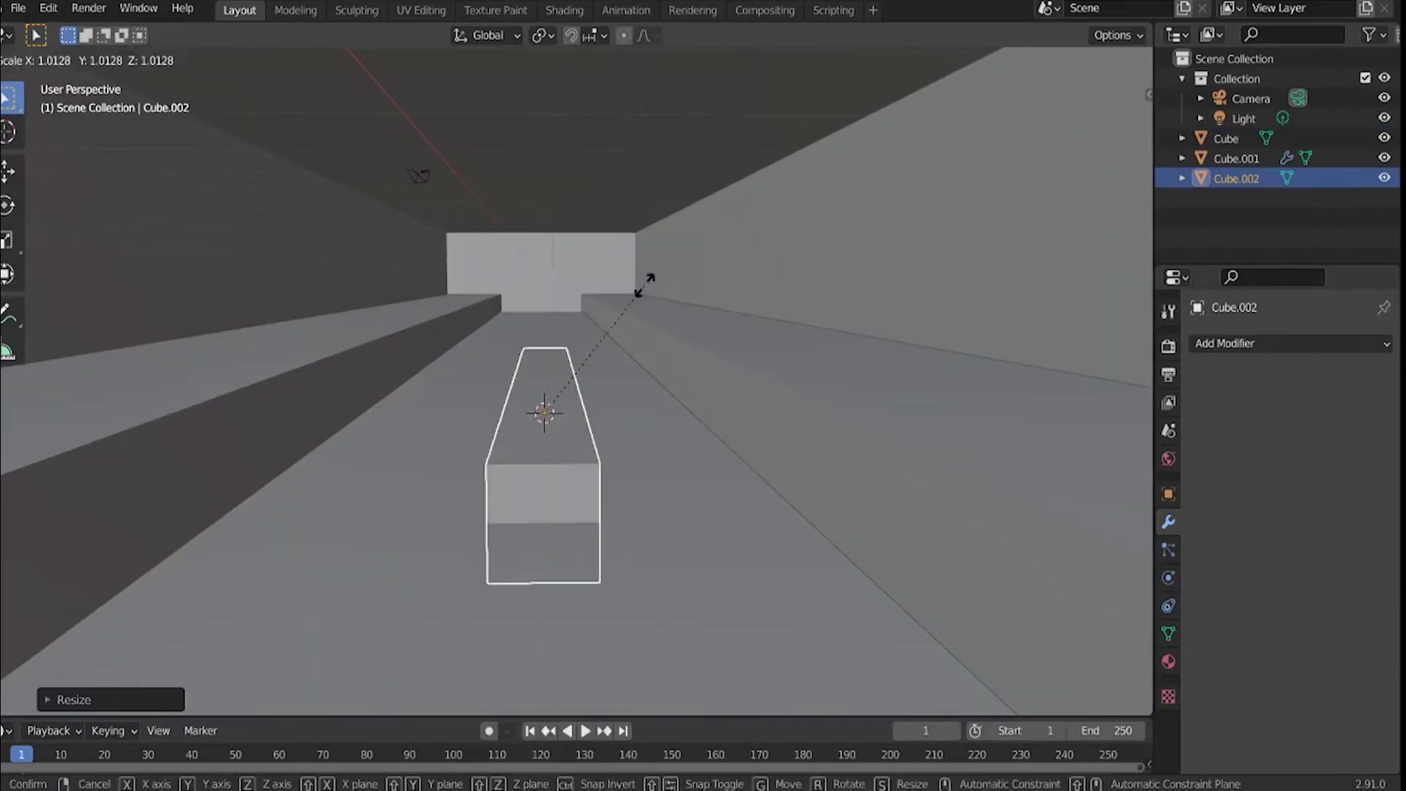
key(s)
key(y)
click(546, 395)
Position the rail in height and X, then duplicate it as a second rail.
key(g)
key(z)
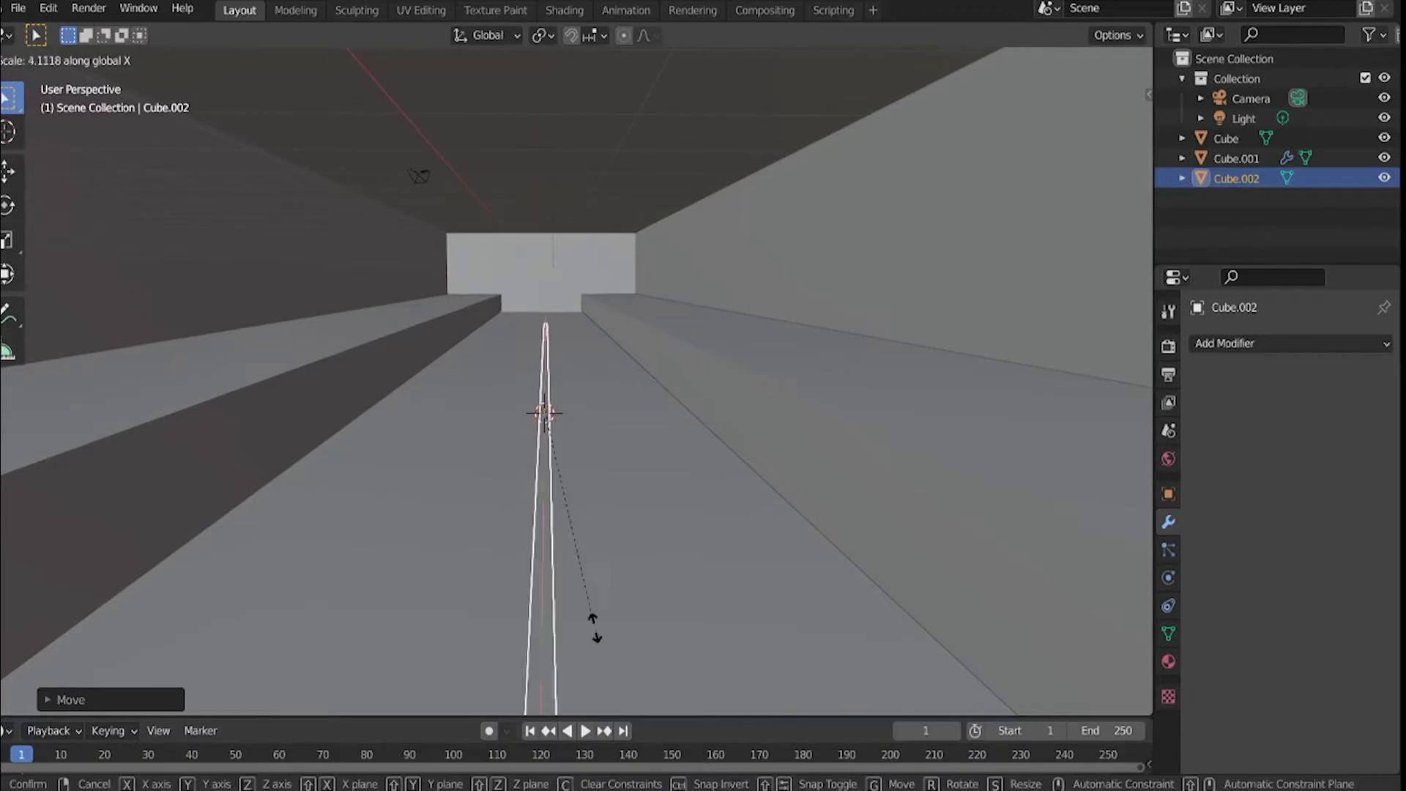
click(595, 627)
middle_drag(594, 628, 432, 552)
key(g)
key(x)
click(568, 527)
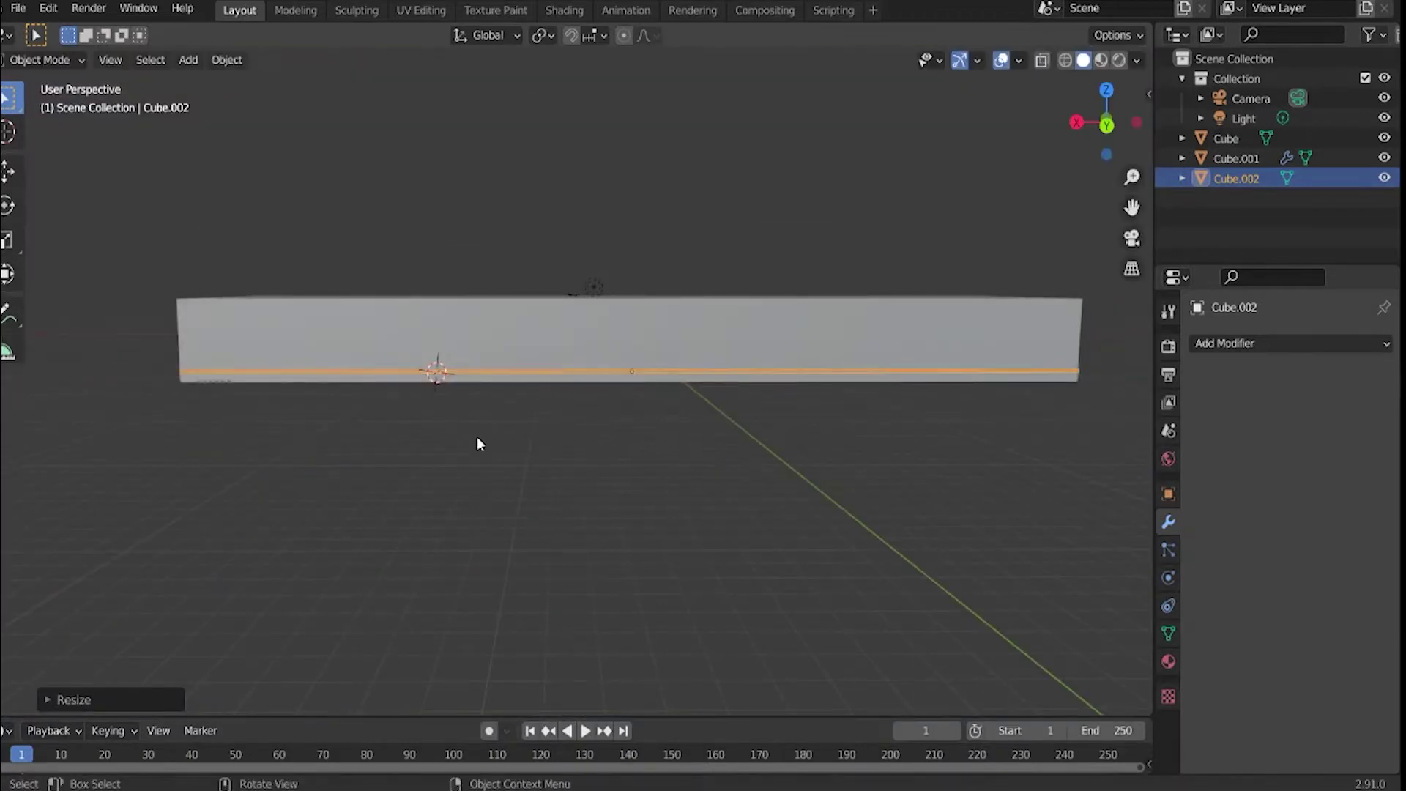
middle_drag(476, 439, 659, 443)
key(shift+d)
click(653, 443)
Make a crosswise sleeper from a shrunken rail copy rotated 90°.
key(shift+d)
key(s)
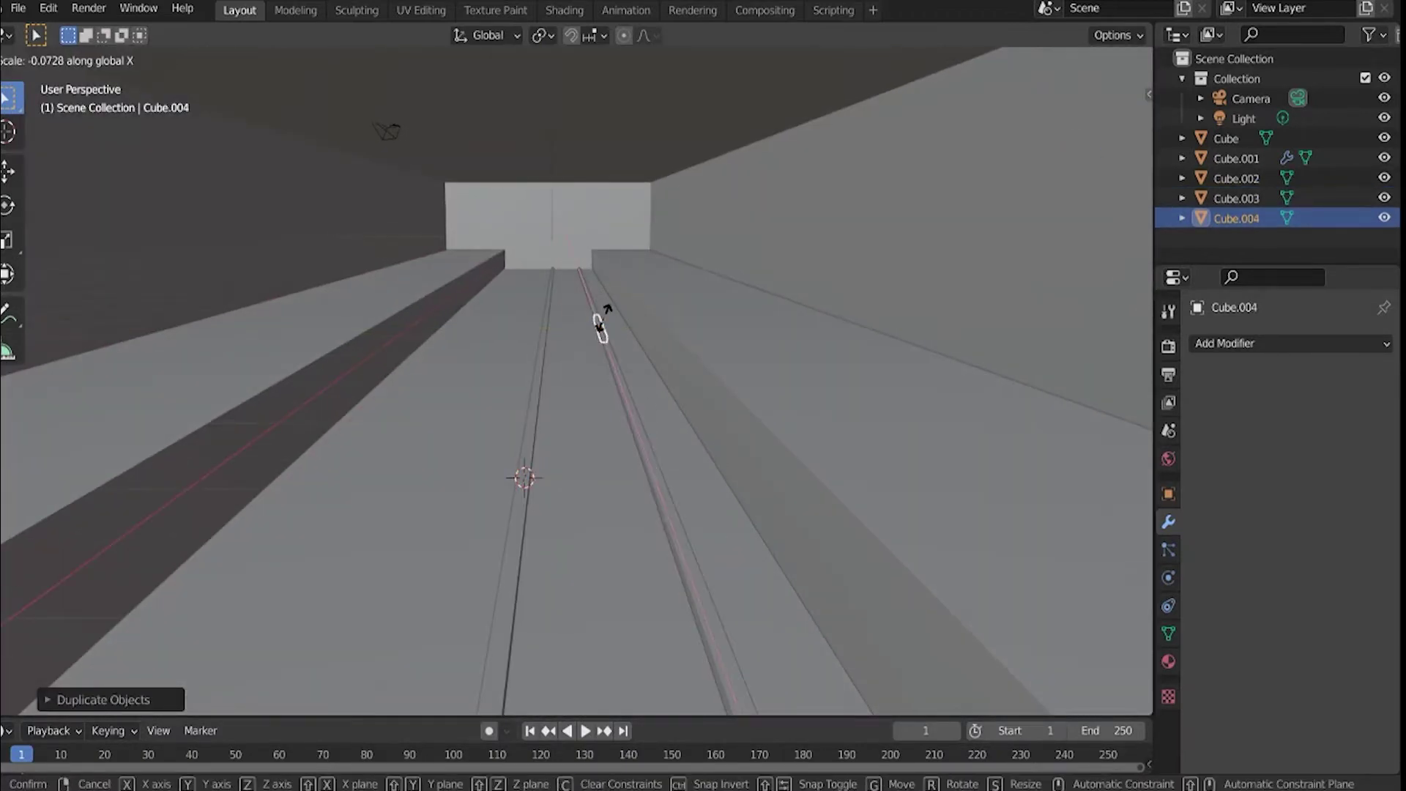
click(607, 309)
text(r90)
key(Return)
key(g)
click(625, 355)
key(s)
key(y)
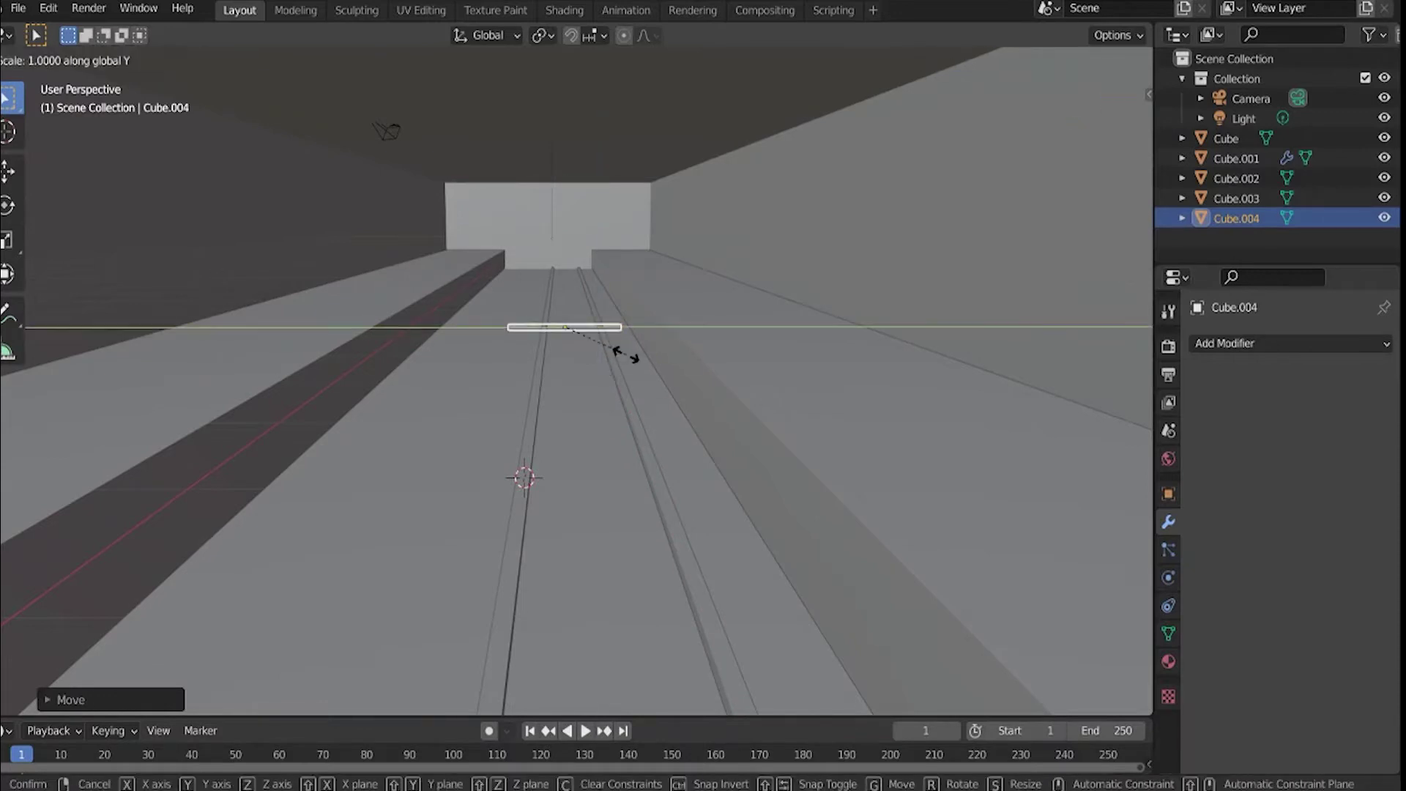
click(610, 354)
Give the sleeper an Array modifier with Y offset factor 2.0, plus a second Array.
click(1288, 342)
click(1017, 386)
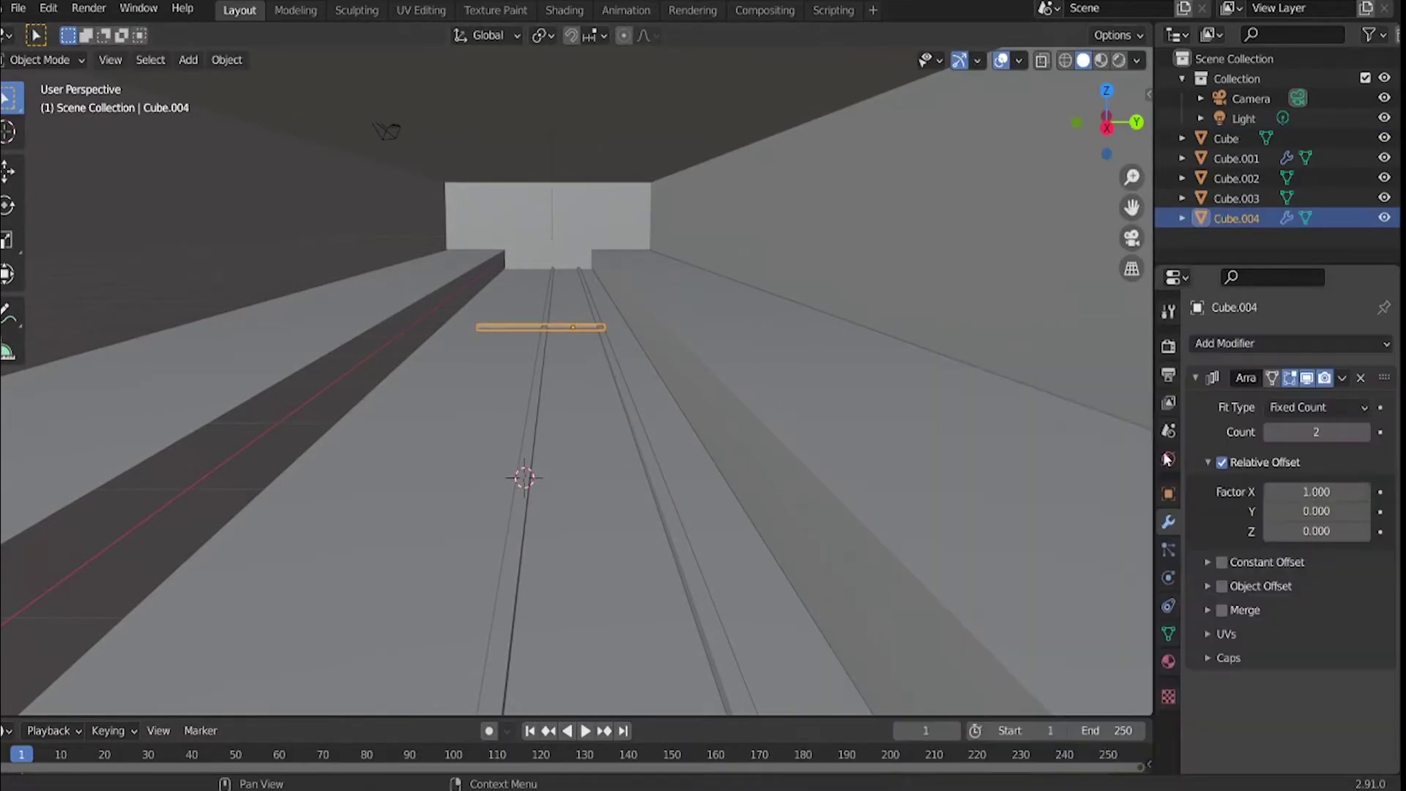
double_click(1318, 511)
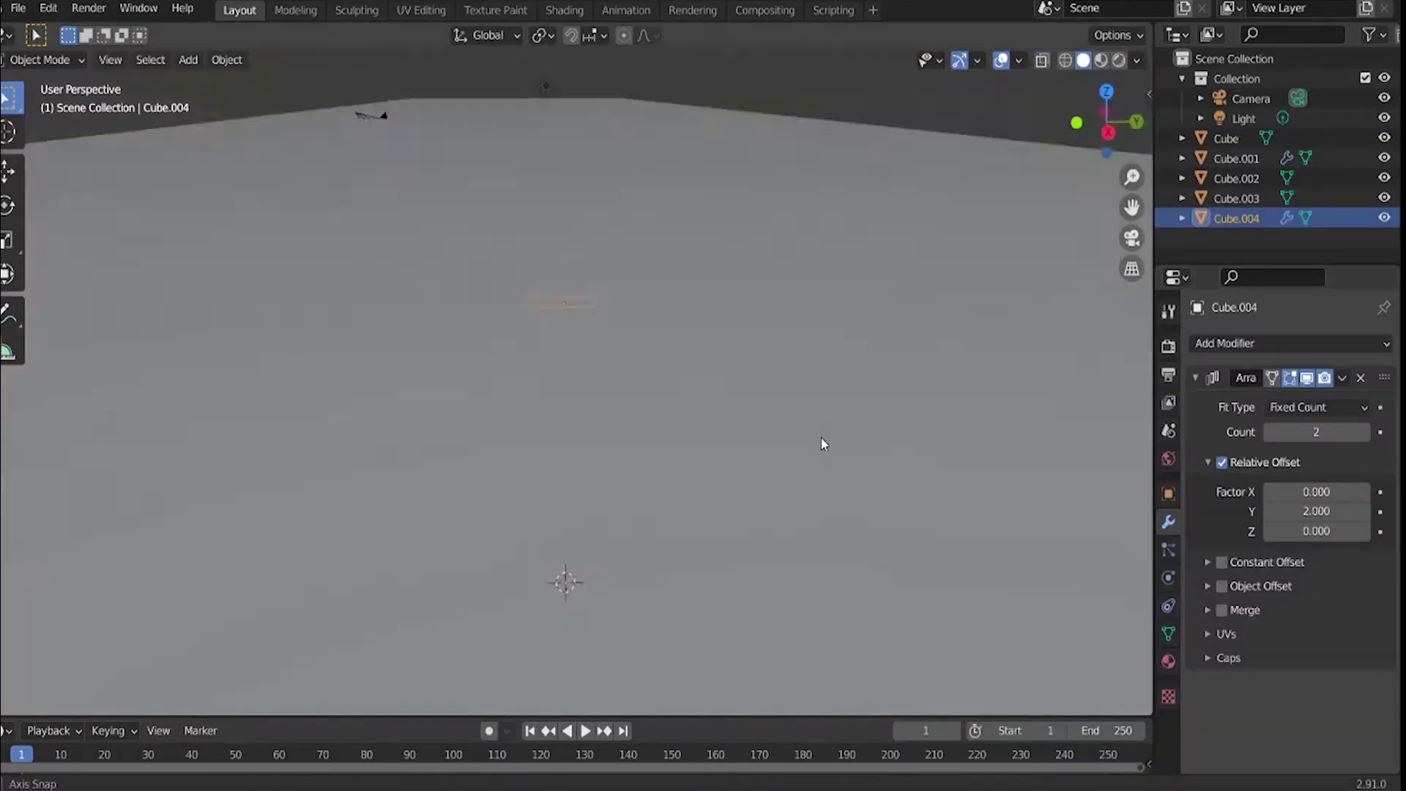
text(2.0)
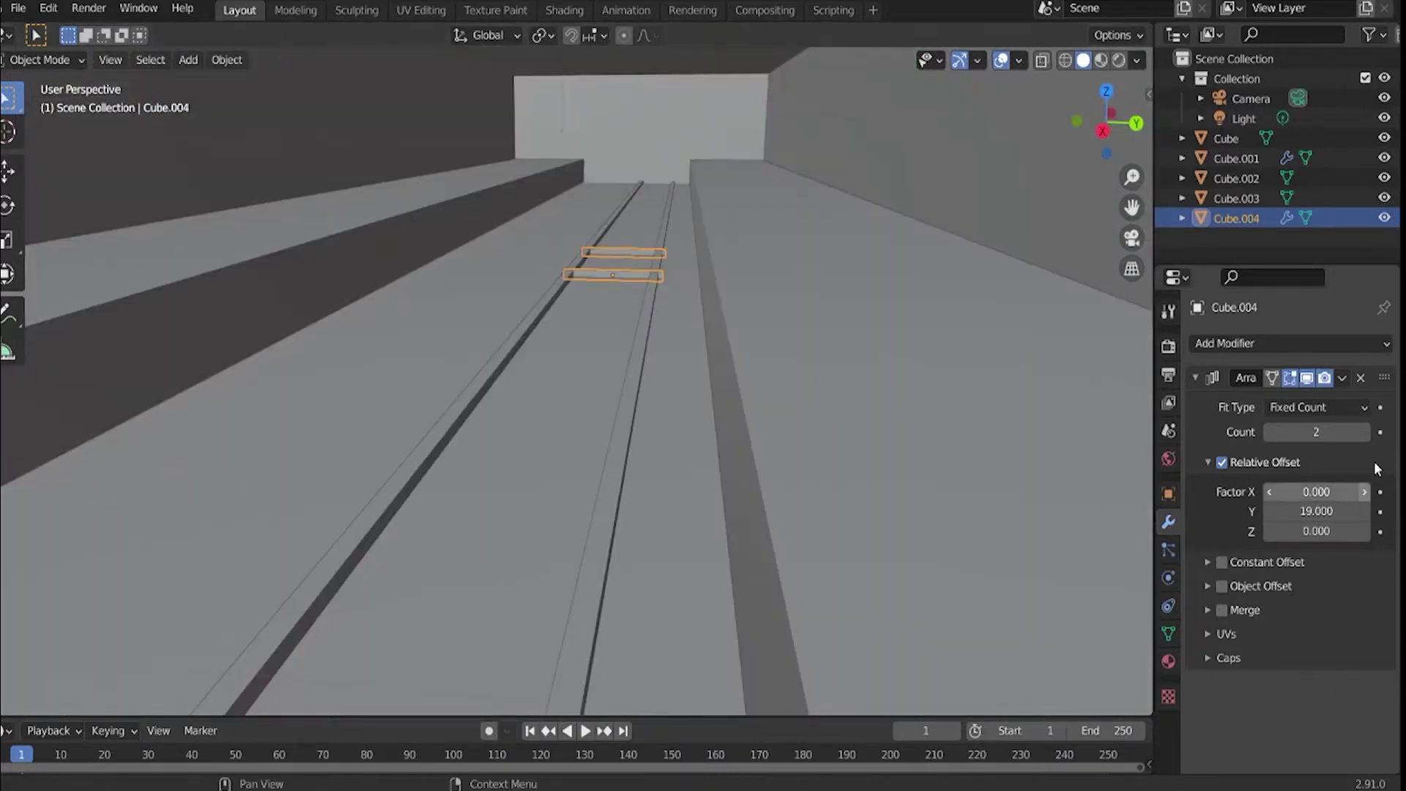
click(1288, 343)
click(1018, 386)
scroll(1315, 659, down, 2)
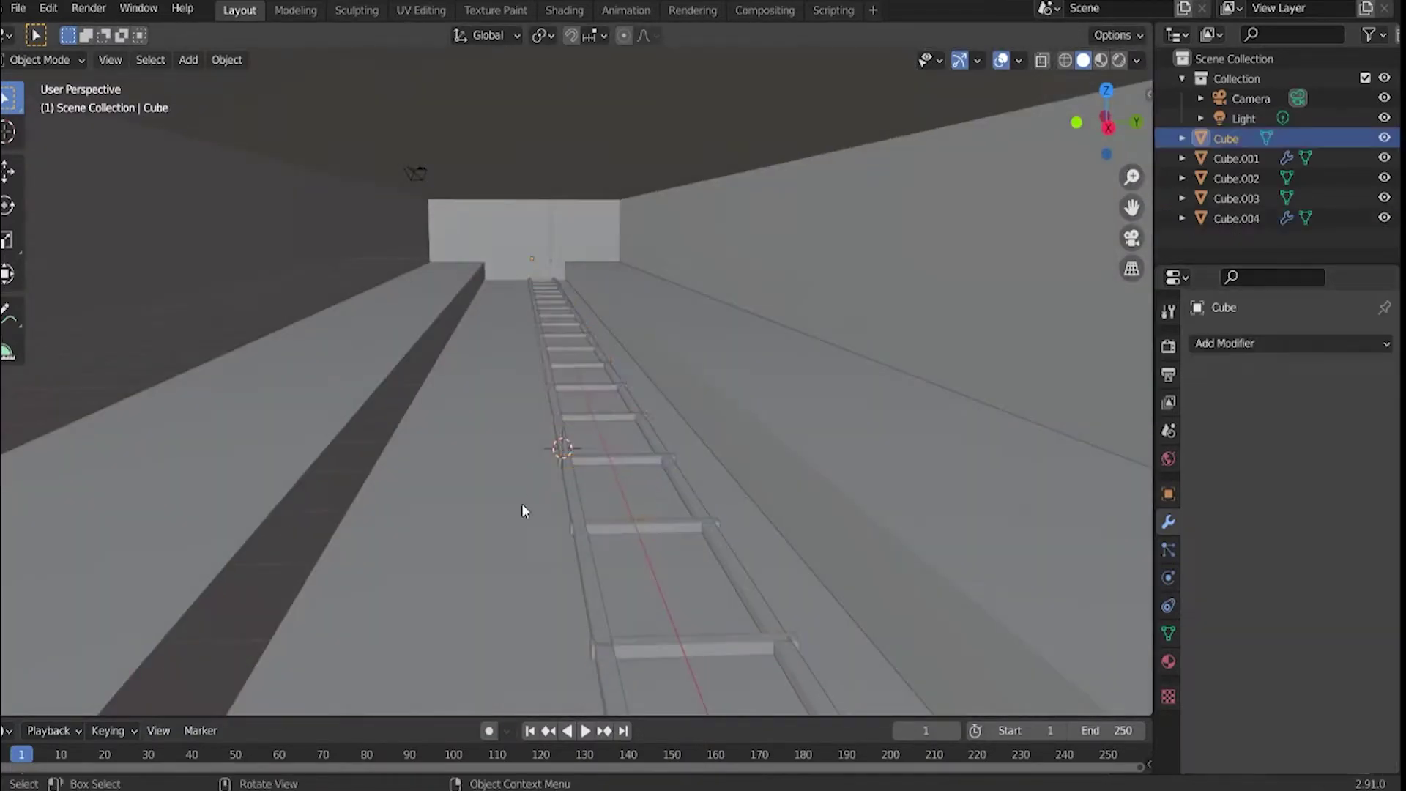
Combine the rails and sleepers into one track ladder and duplicate it along Y.
shift+click(568, 516)
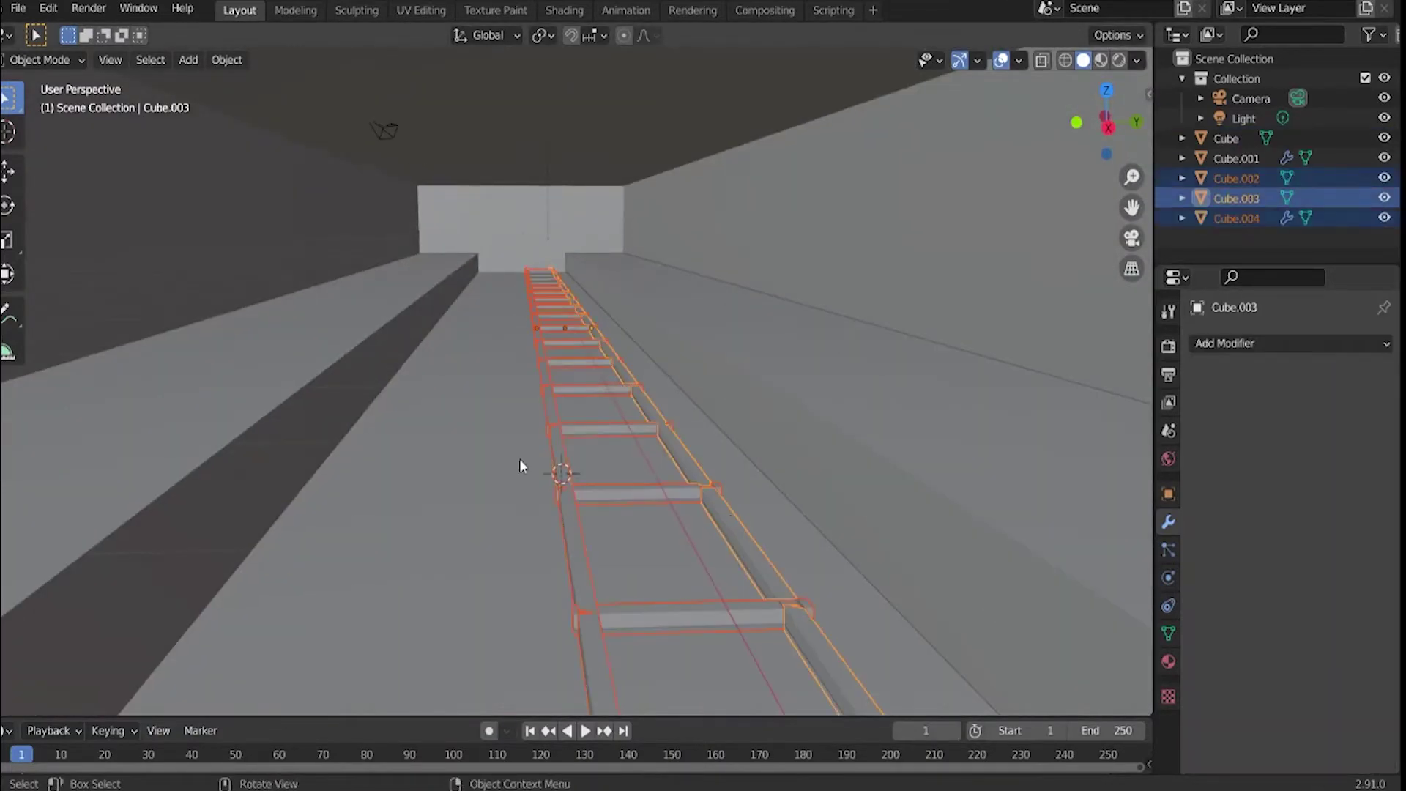
key(ctrl+p)
click(559, 439)
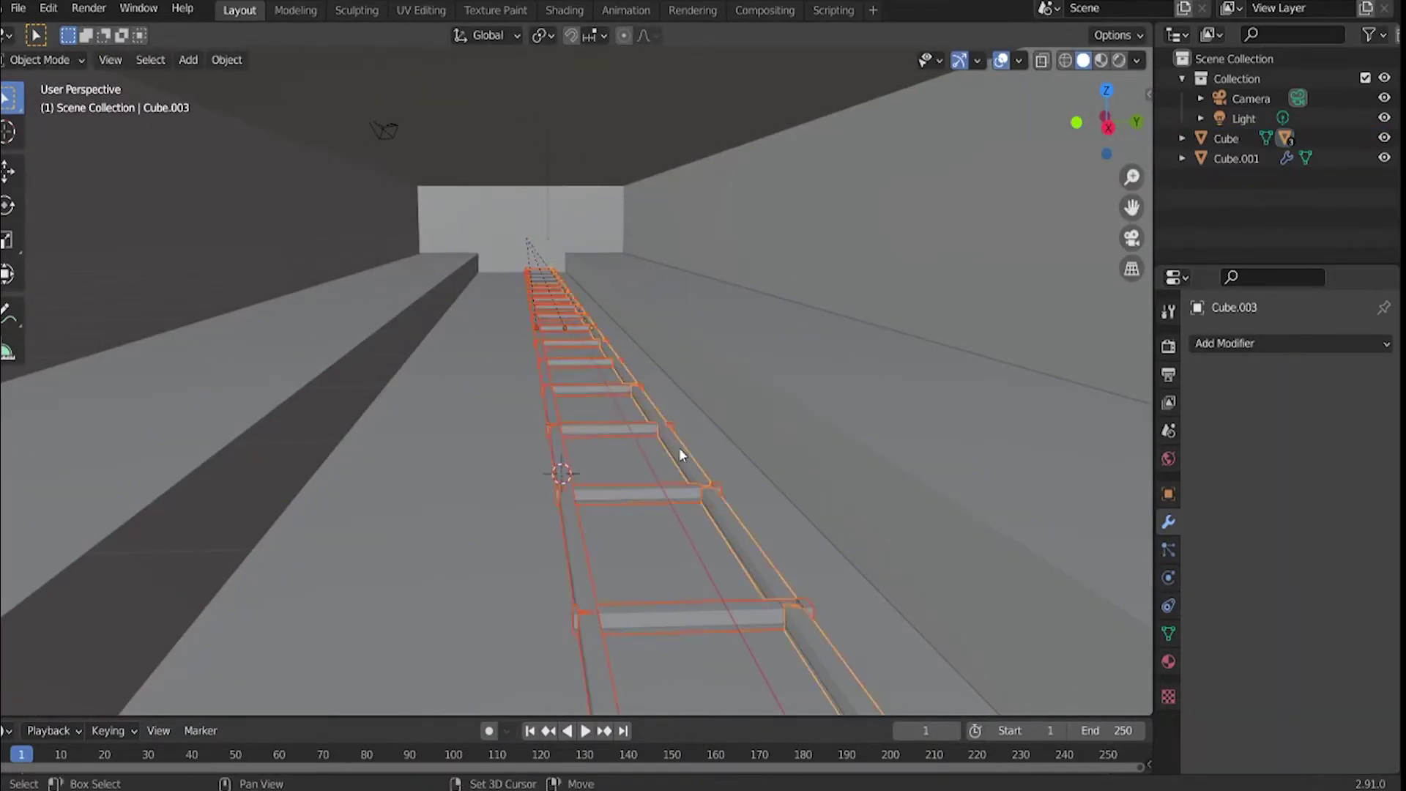
key(shift+d)
key(y)
click(549, 448)
Move the tunnel box along Y in the track direction.
click(692, 397)
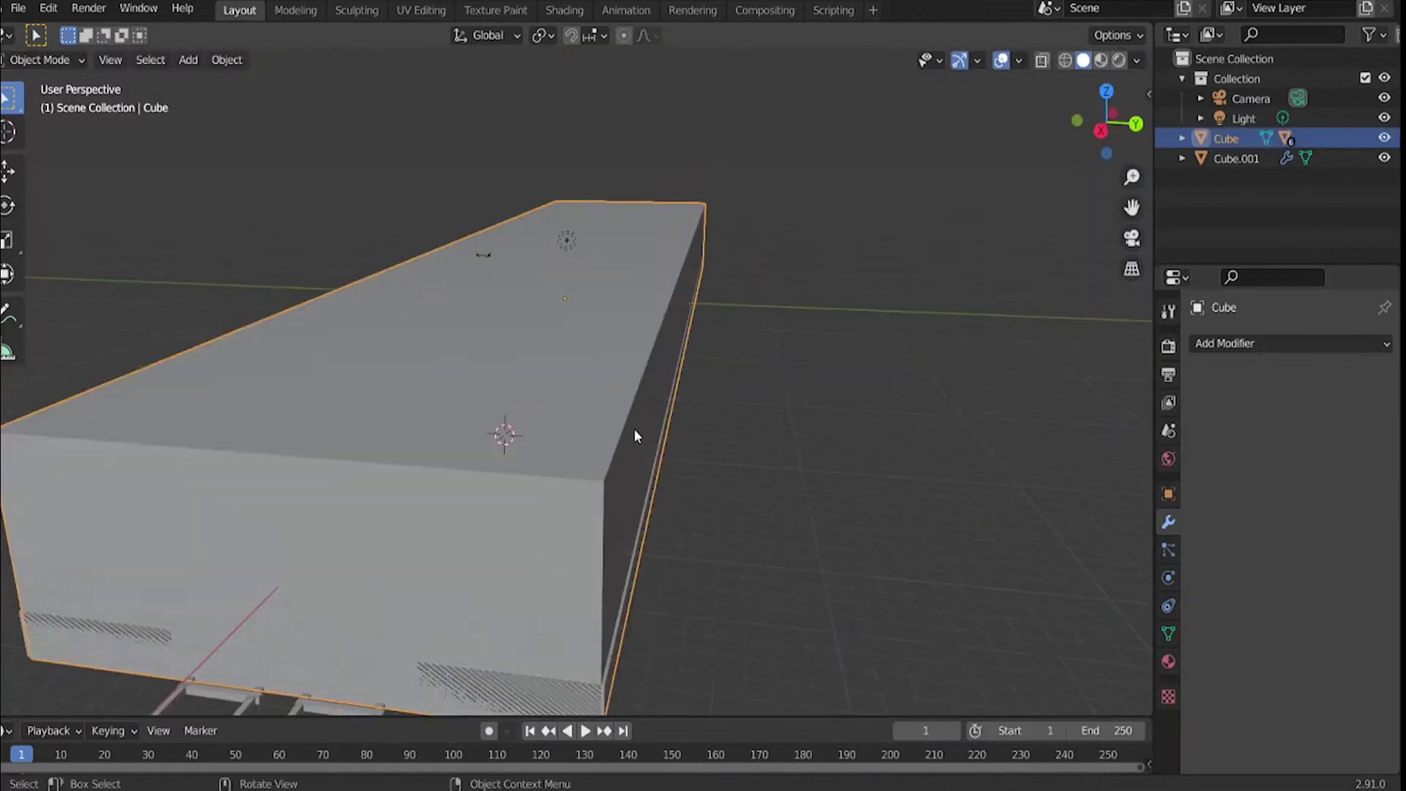
key(g)
key(y)
click(731, 478)
Stretch the platform floor lengthwise along Y in two passes.
click(714, 456)
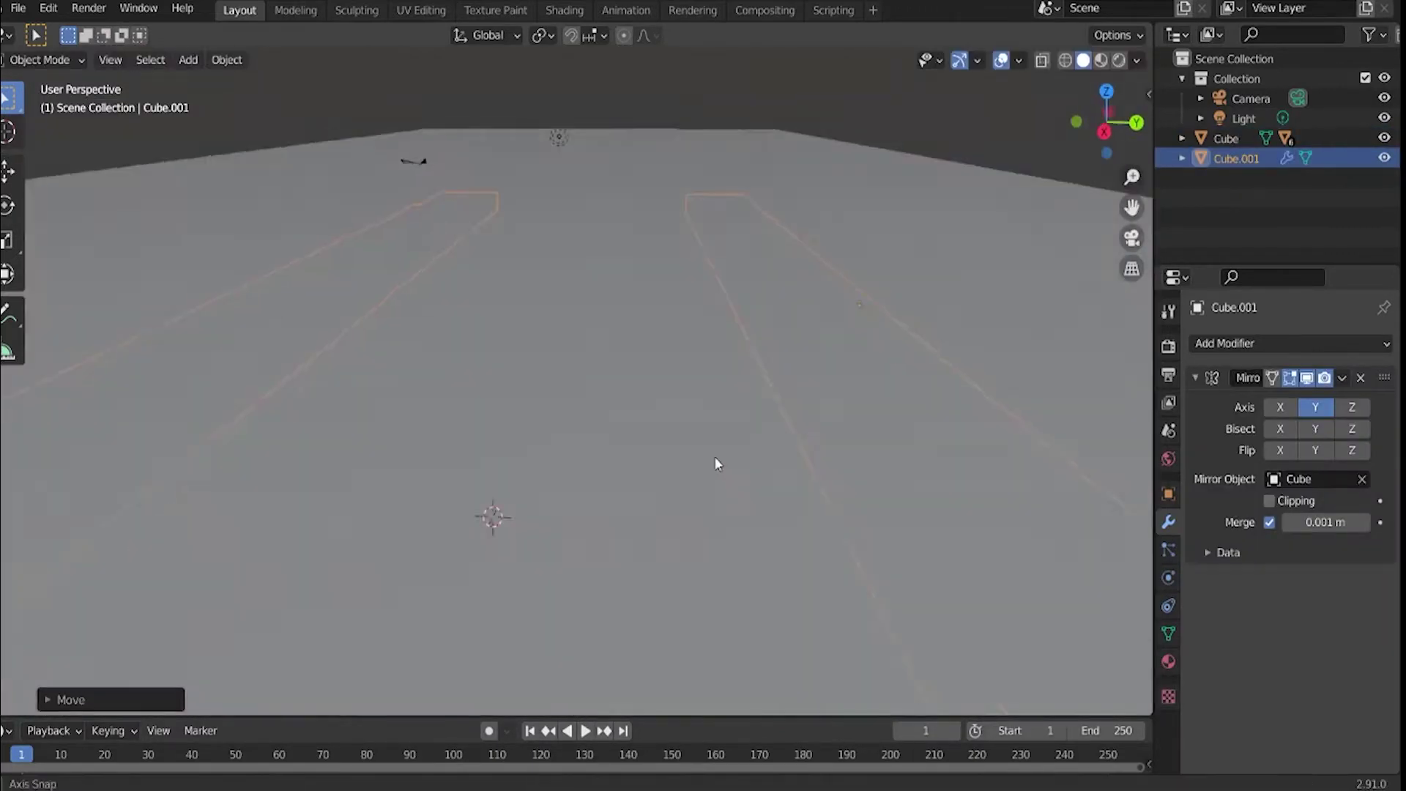
key(s)
key(y)
click(723, 545)
key(s)
key(y)
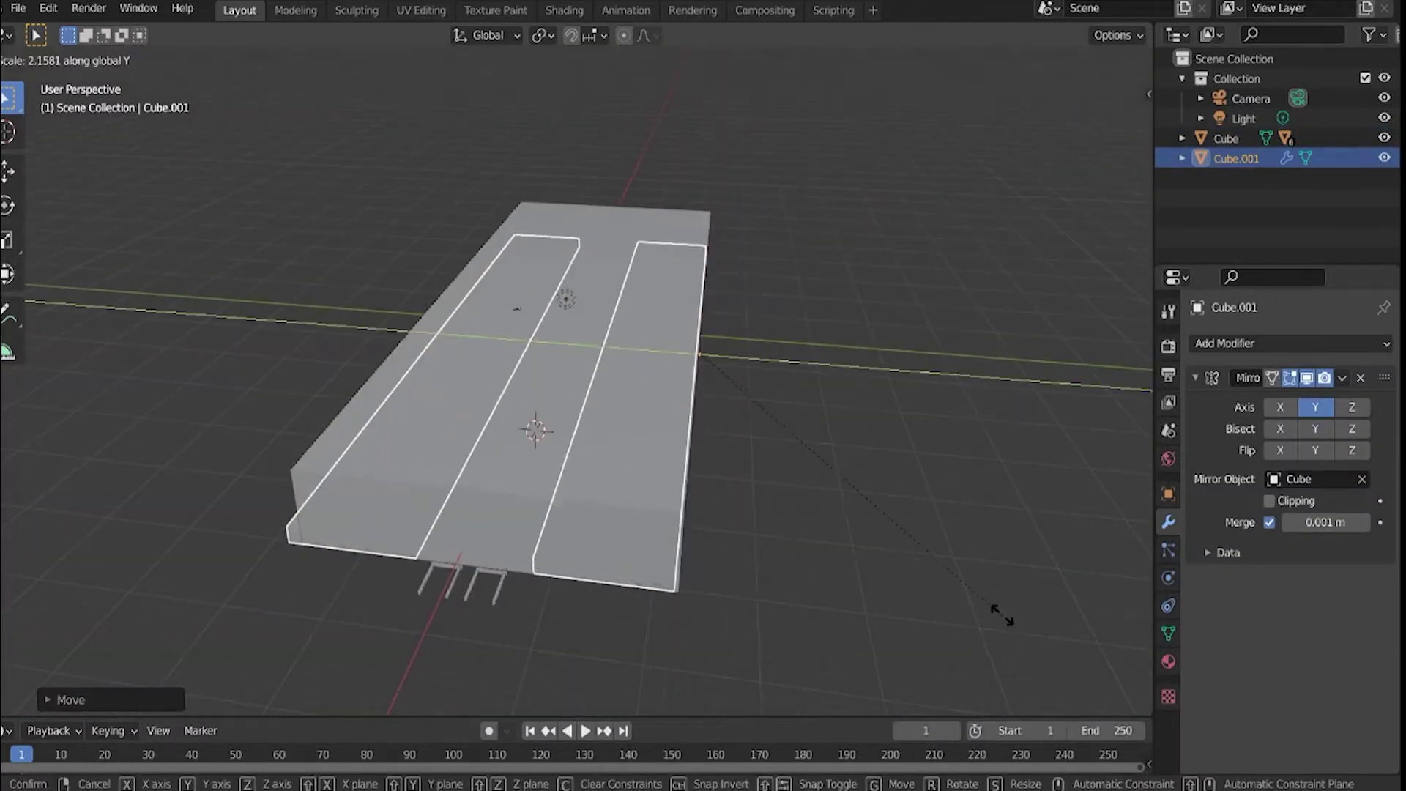
click(625, 501)
scroll(625, 501, up, 3)
scroll(624, 502, down, 4)
Duplicate the right track ladder and slide the copy along Y.
click(559, 420)
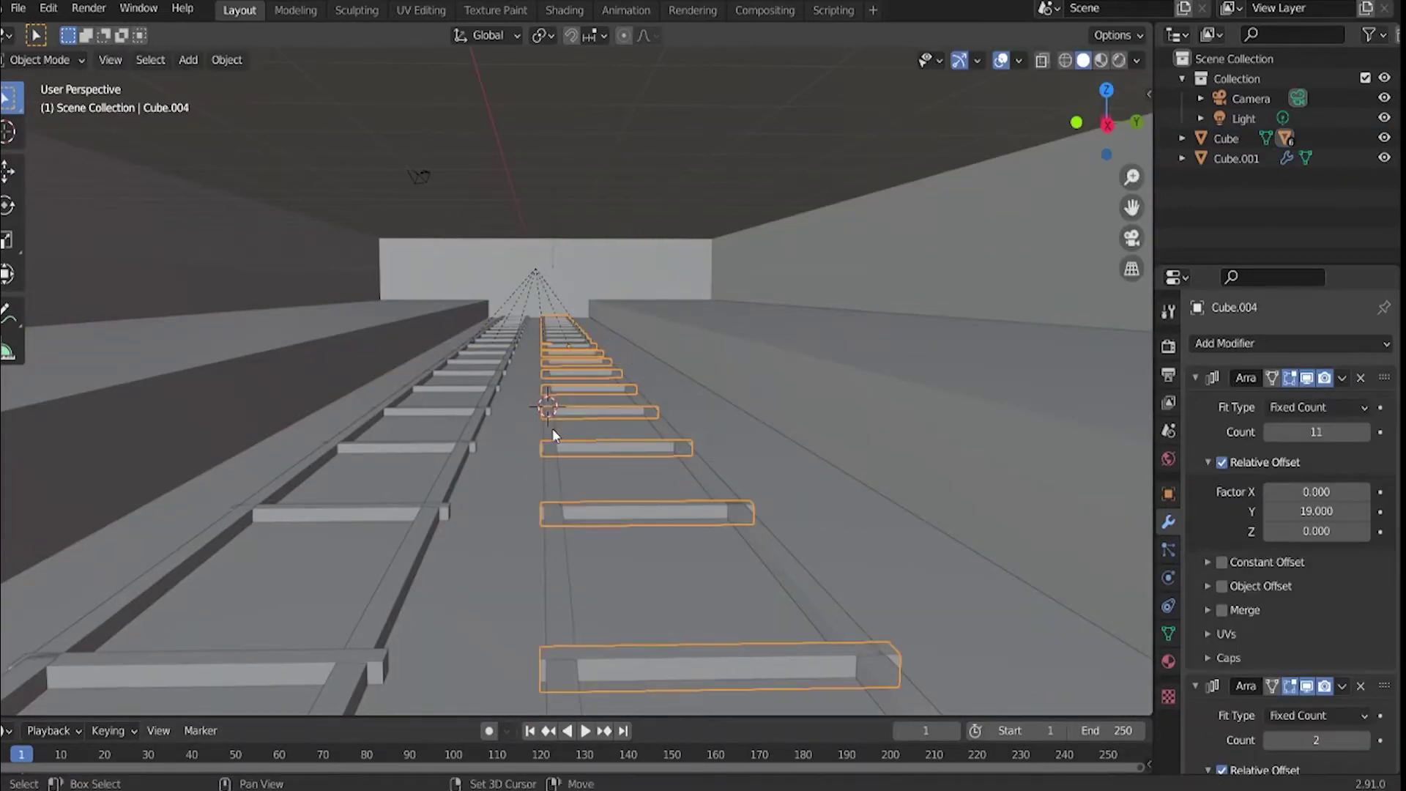
key(shift+d)
key(y)
click(598, 424)
Loop cut the tunnel box's back wall into vertical strips.
key(Tab)
scroll(388, 398, down, 5)
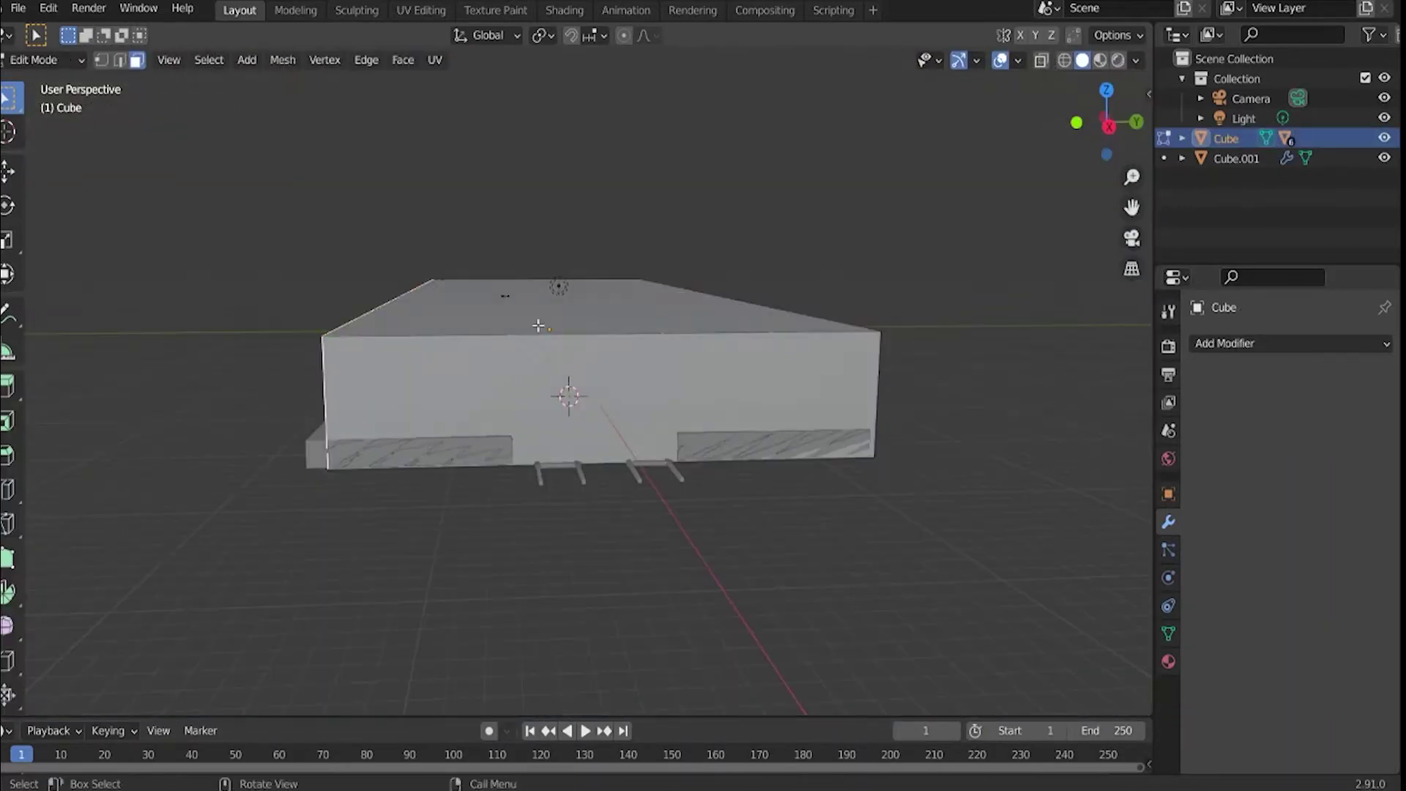
scroll(540, 408, up, 5)
scroll(540, 408, down, 5)
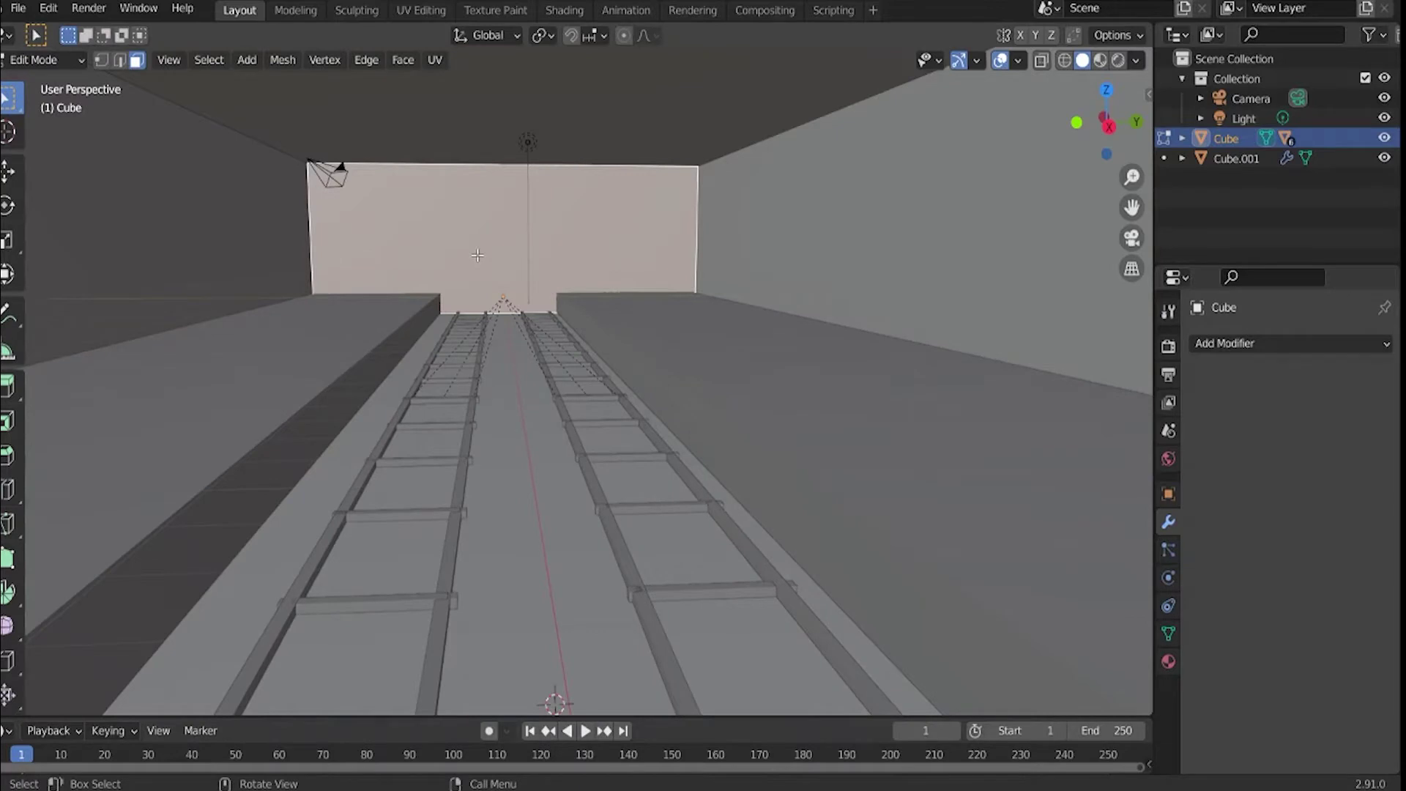
click(437, 155)
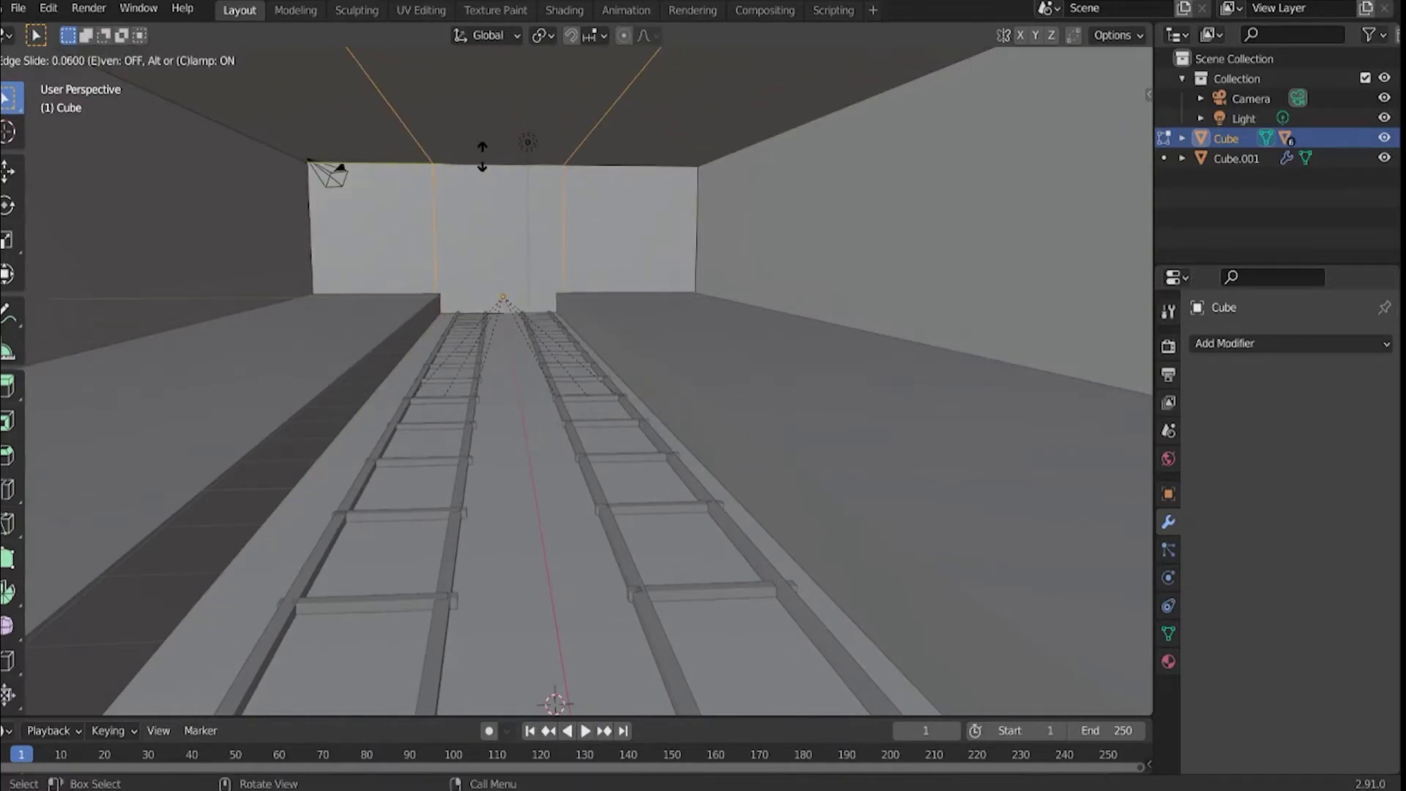
key(ctrl+r)
click(558, 228)
click(558, 229)
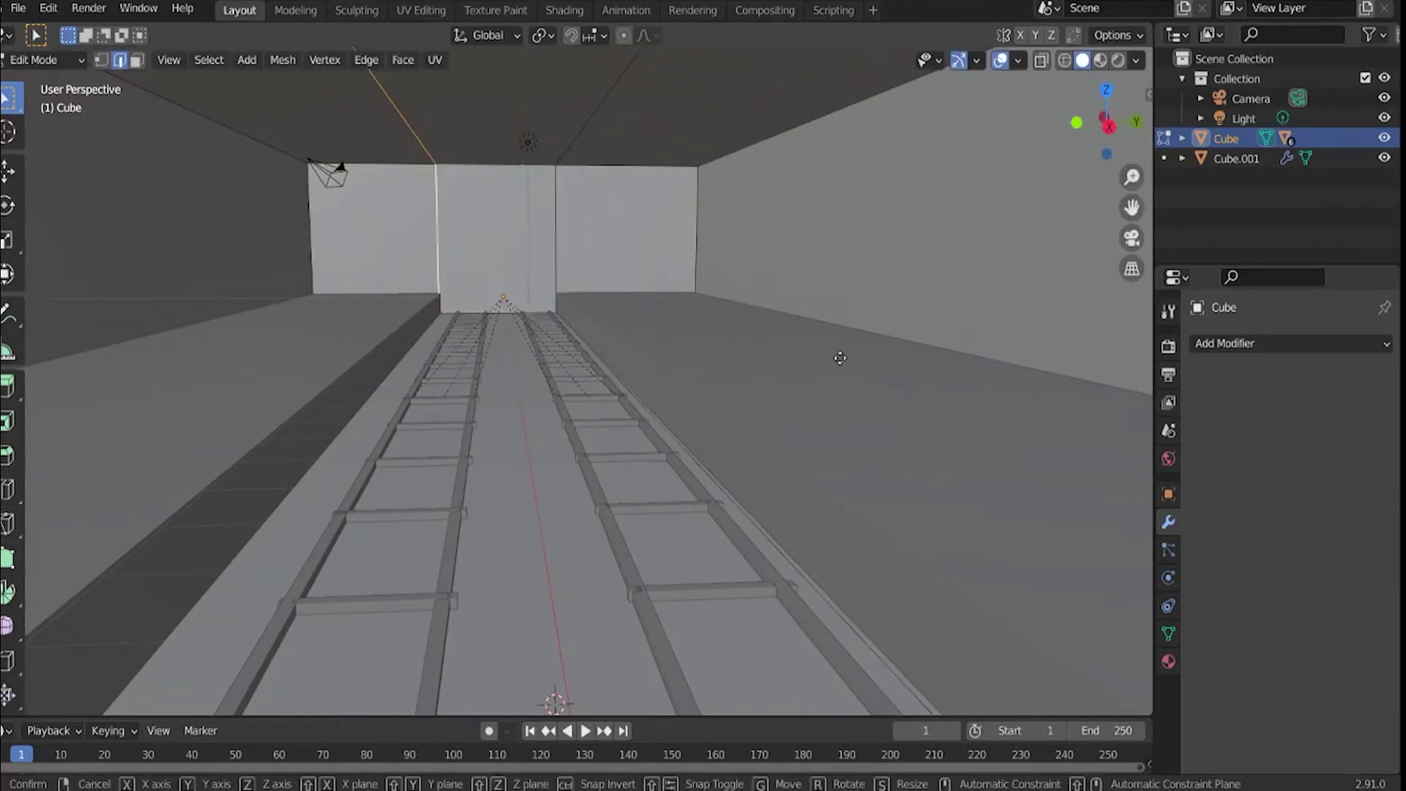
Delete the central back-wall panel to open a gap in the wall.
click(846, 359)
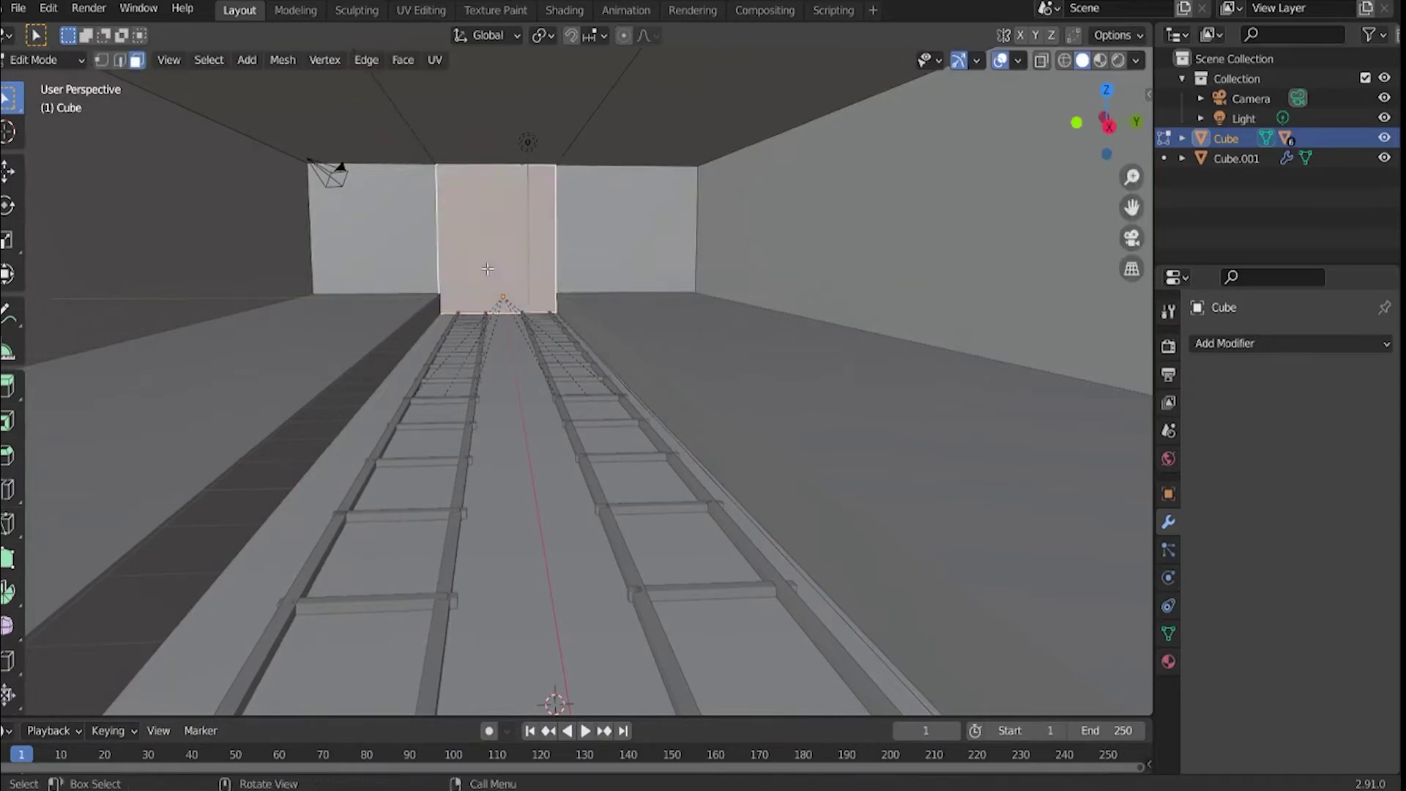
key(x)
click(449, 217)
key(f)
key(ctrl+b)
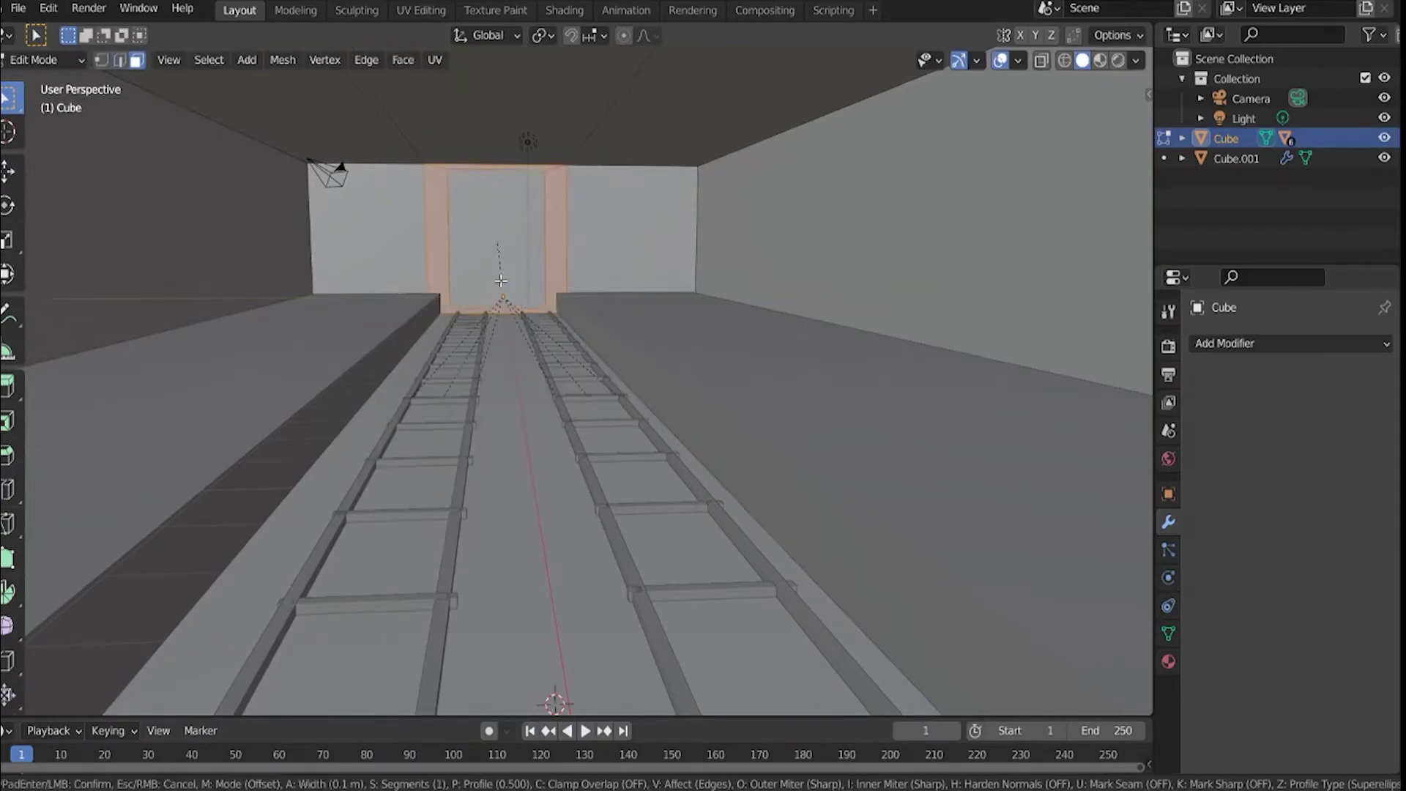
right_click(496, 276)
key(Tab)
mouse_move(499, 380)
middle_down()
mouse_move(435, 336)
mouse_move(440, 239)
middle_up()
Lower the opening's top face straight down along Z.
key(Tab)
scroll(534, 461, down, 5)
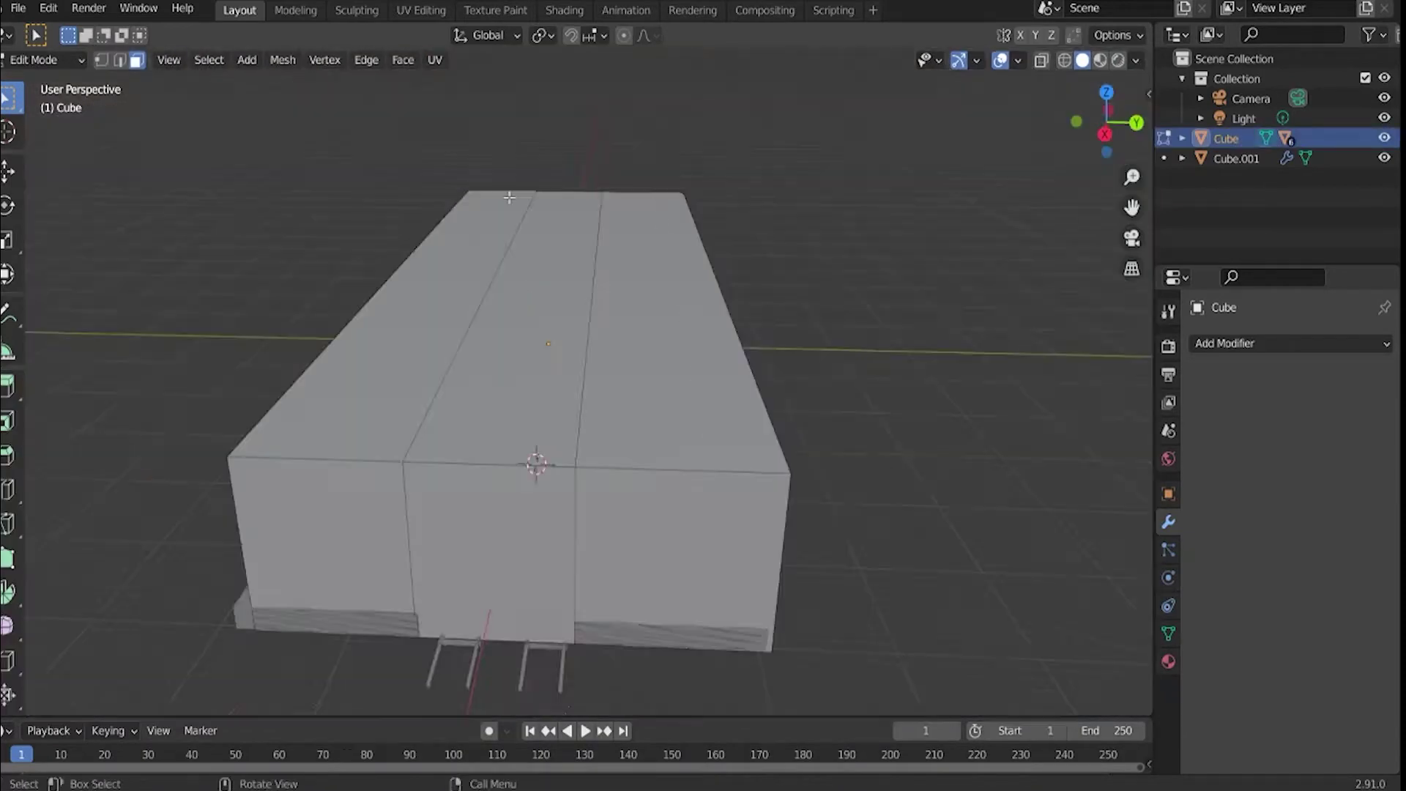
middle_drag(533, 461, 383, 249)
scroll(383, 249, up, 5)
scroll(443, 292, up, 3)
key(g)
key(z)
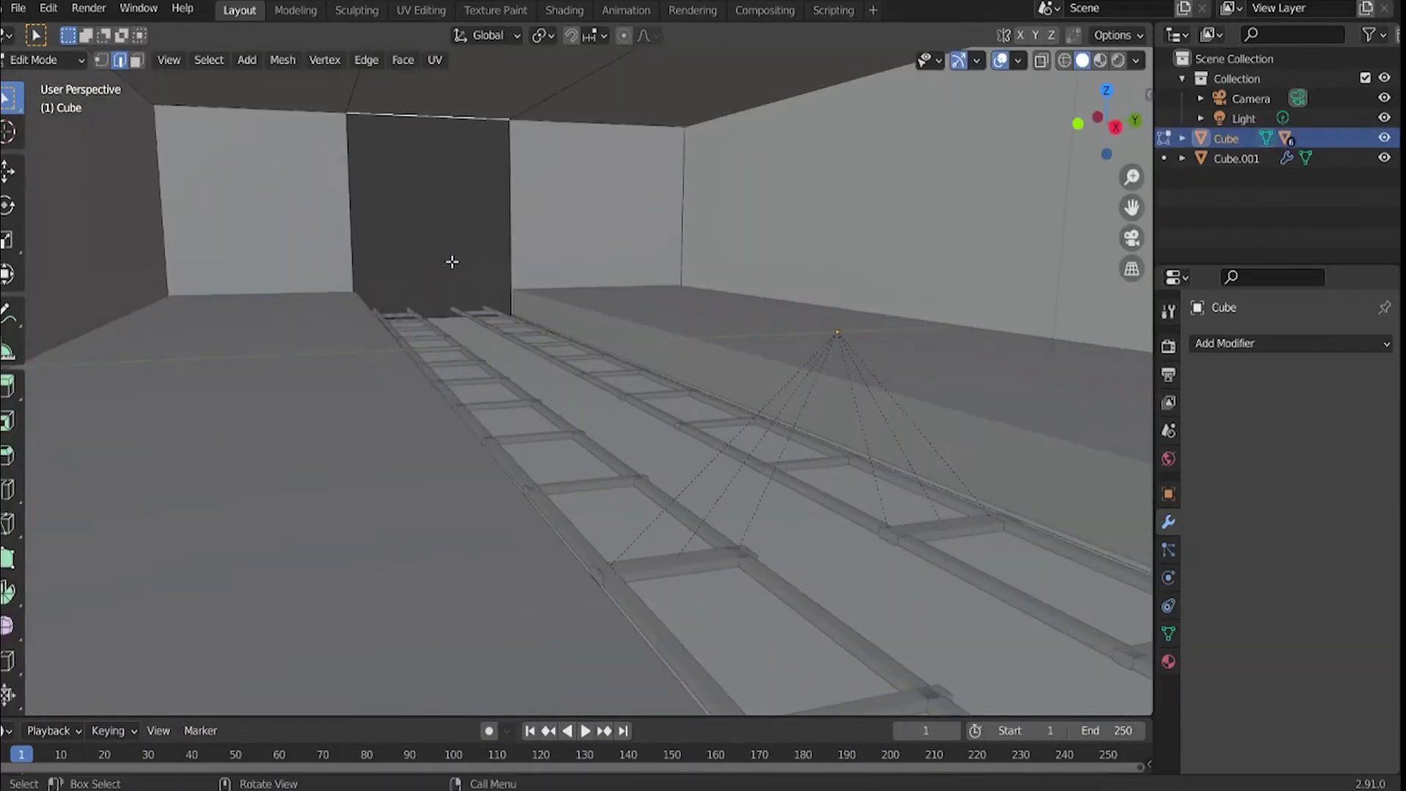
click(452, 328)
Add cuts across the doorway top and pull its vertices down into an arc.
mouse_move(453, 328)
middle_down()
mouse_move(427, 257)
mouse_move(325, 226)
middle_up()
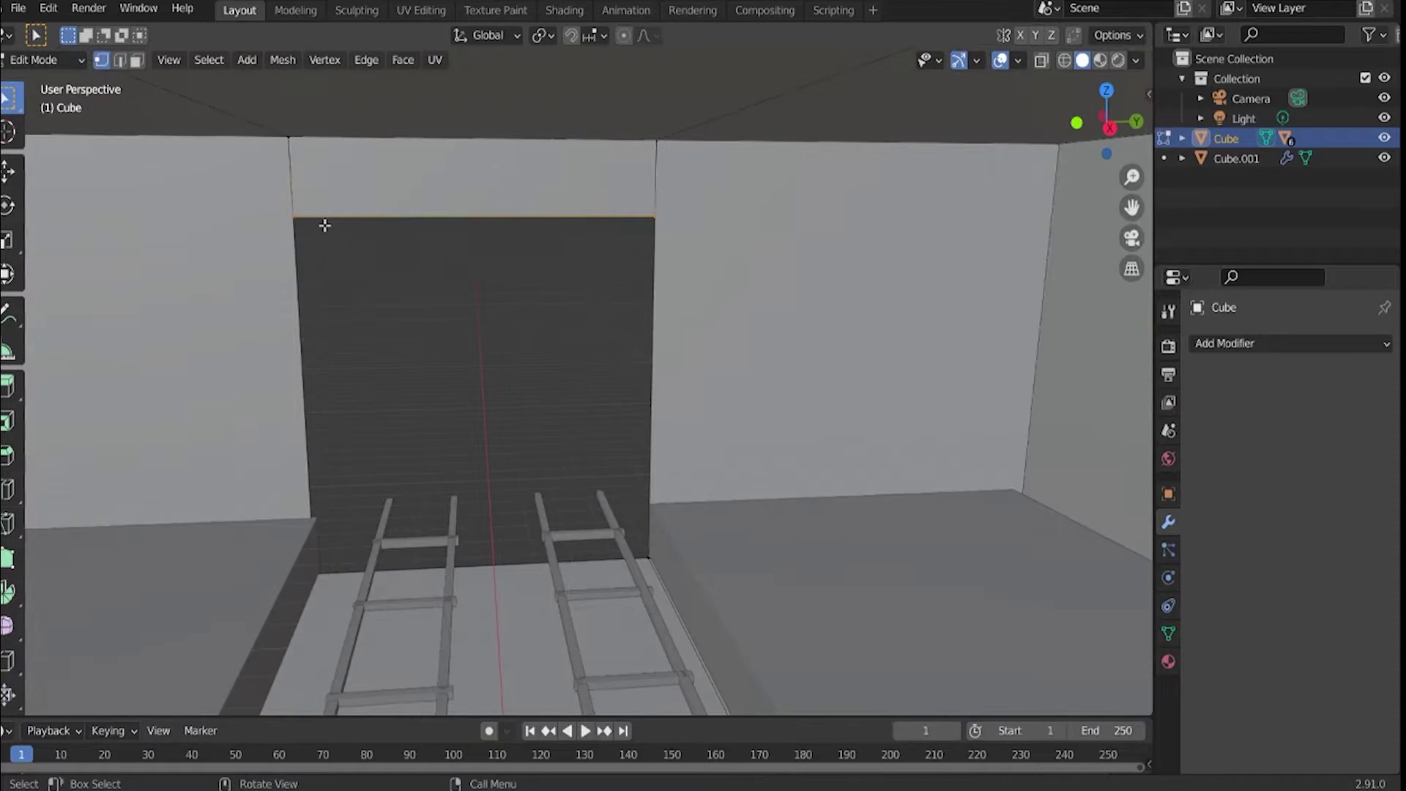
scroll(476, 217, up, 1)
click(476, 218)
drag(520, 221, 555, 313)
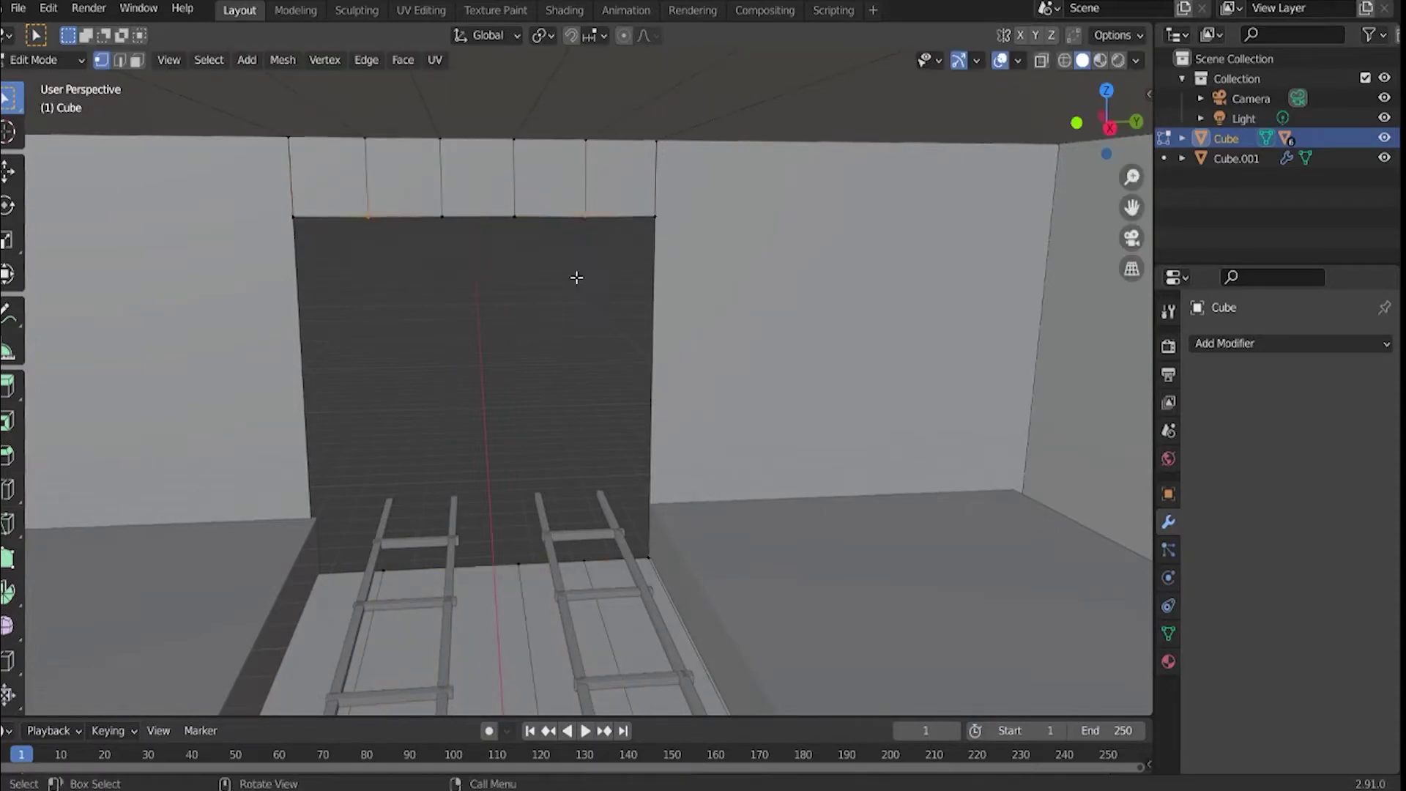
key(g)
click(555, 279)
middle_drag(555, 279, 525, 336)
key(Tab)
Add a Subdivision Surface modifier to the tunnel box.
key(Tab)
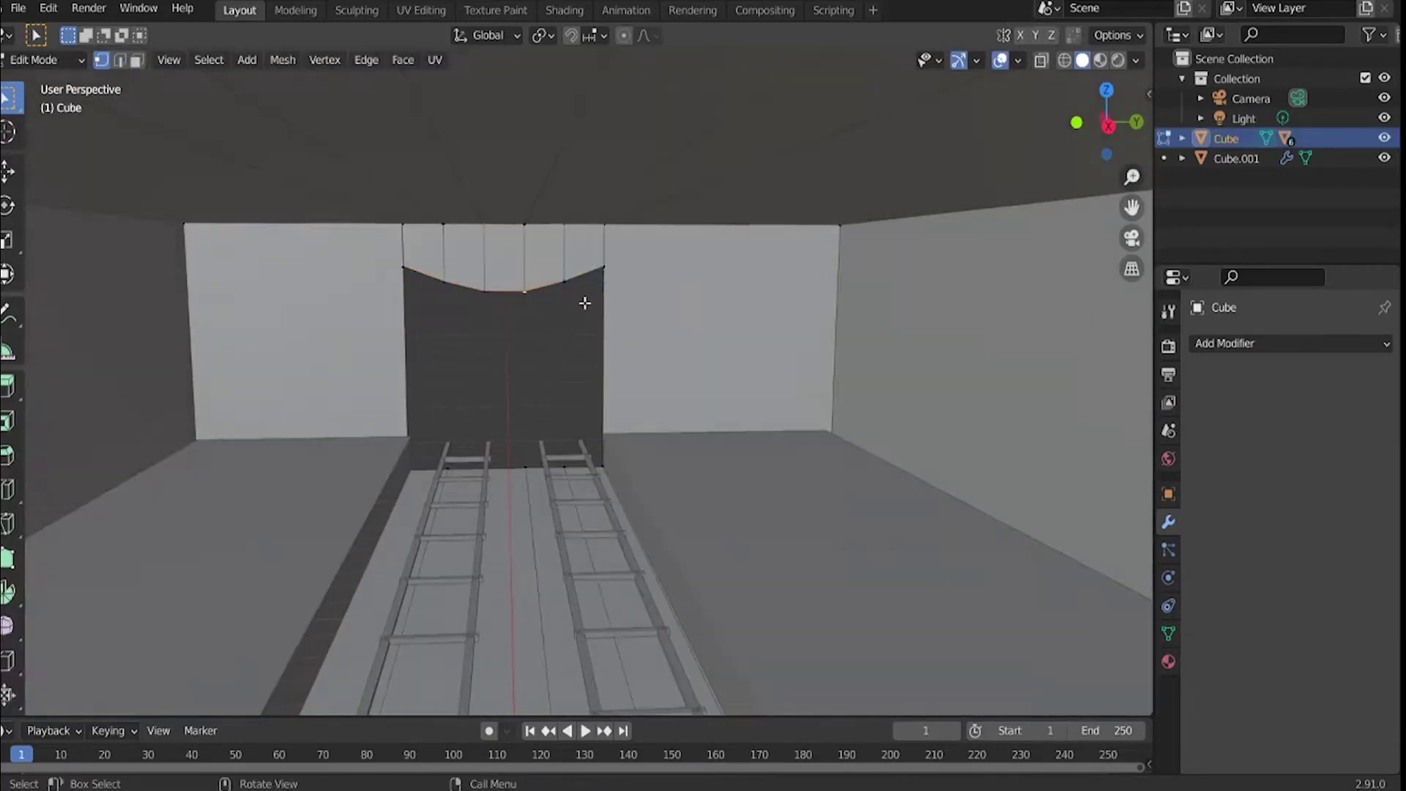
key(Tab)
click(1292, 342)
click(1035, 686)
middle_drag(699, 538, 527, 414)
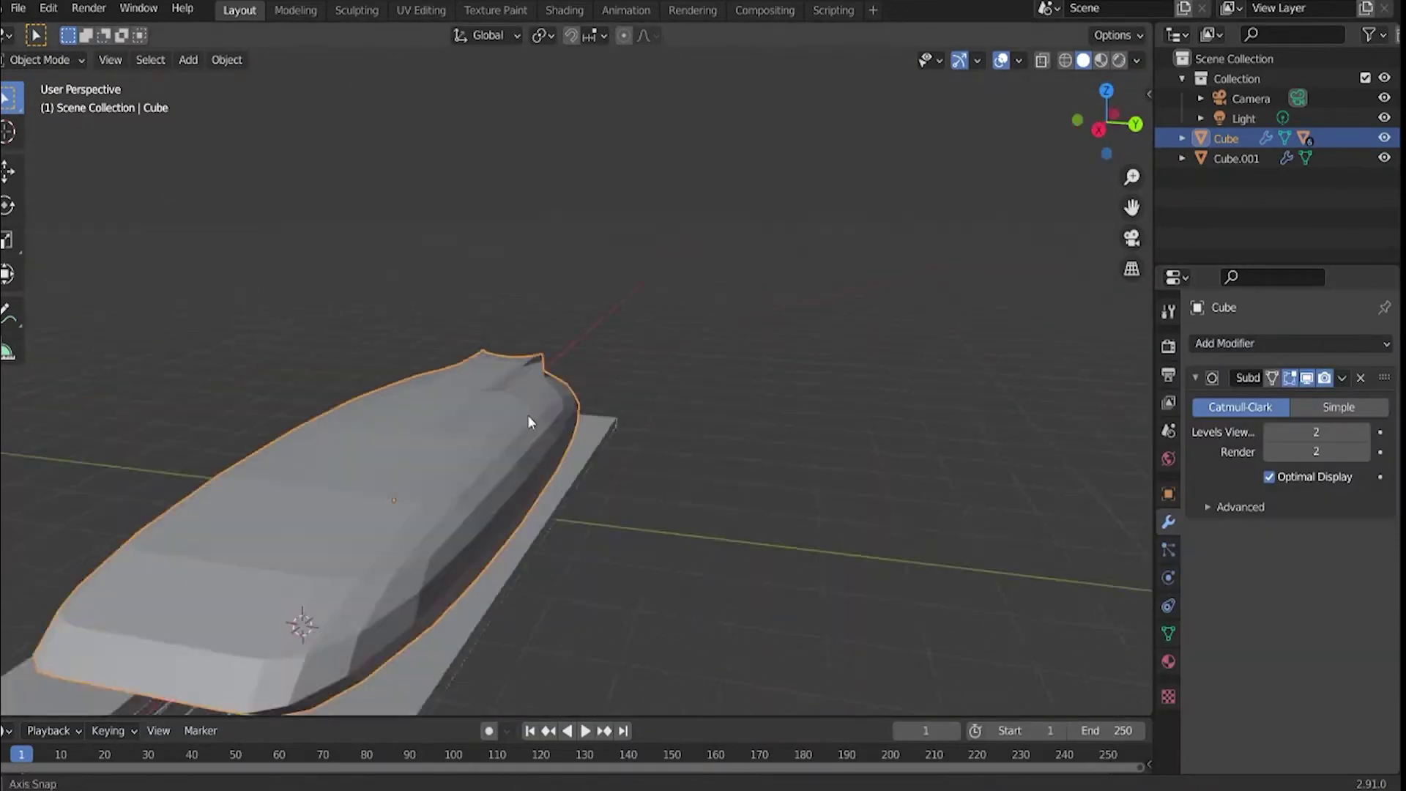
Add several extra loop cuts to the tunnel box mesh.
key(Tab)
key(ctrl+r)
scroll(513, 380, up, 5)
click(484, 315)
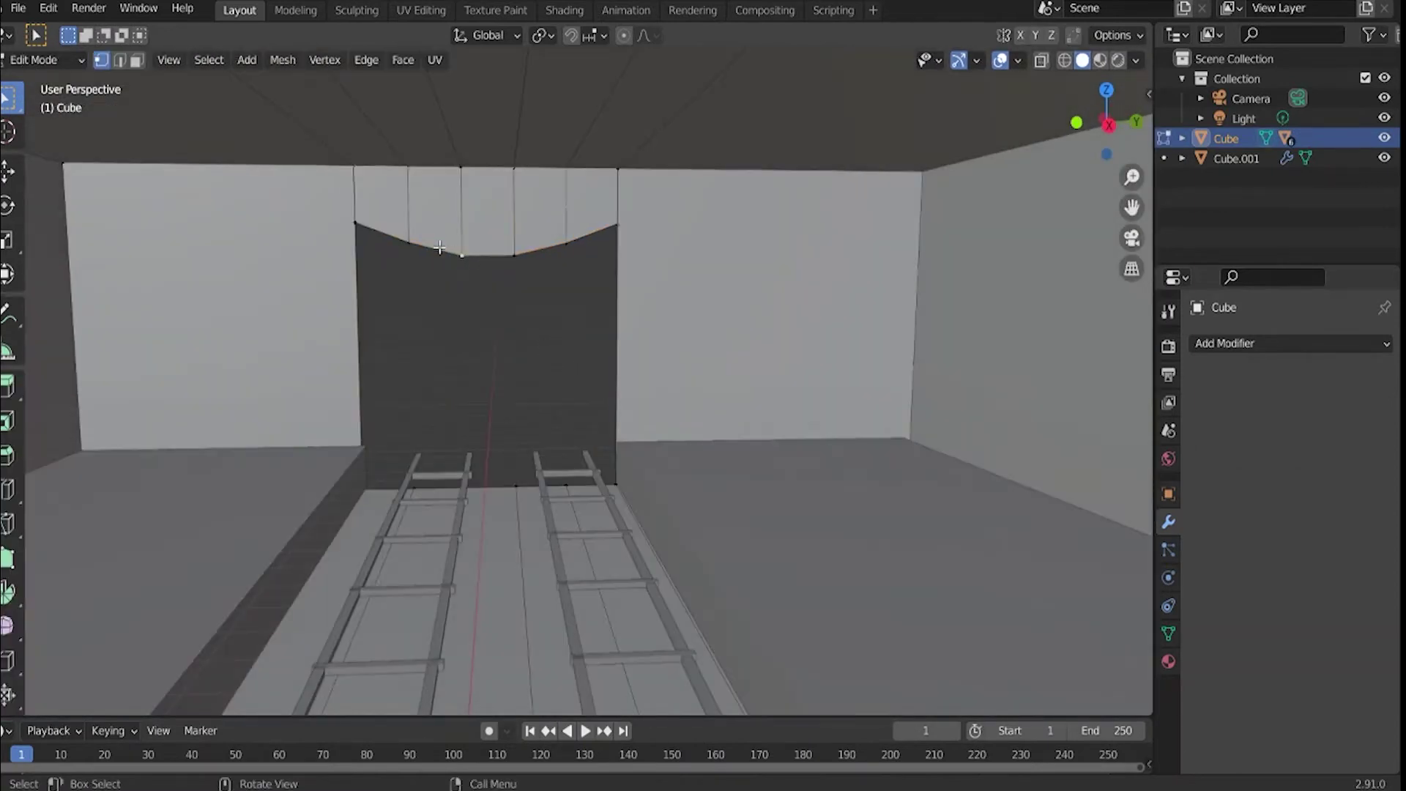
scroll(440, 247, up, 3)
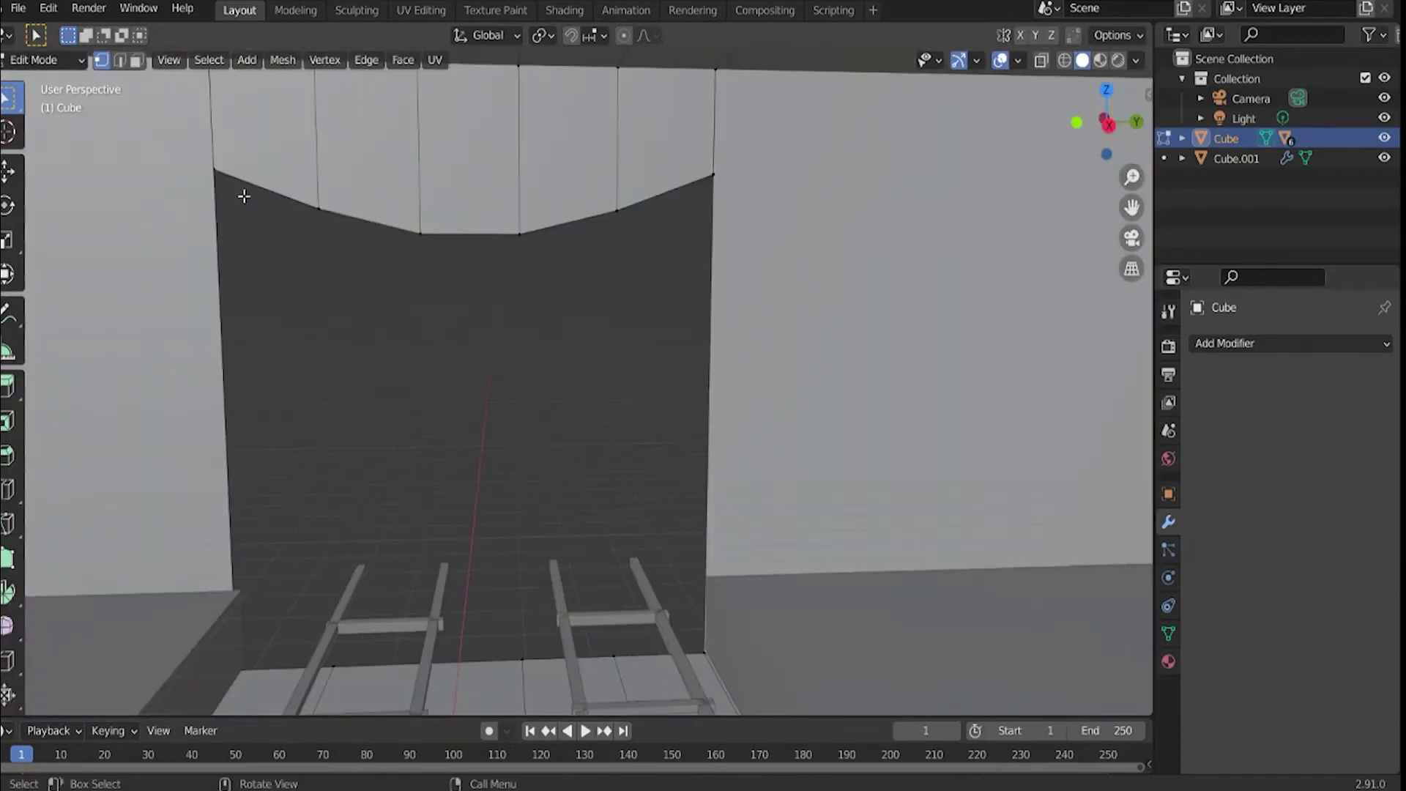
Lower the doorway's top vertices along Z to finish the curved arch.
key(g)
key(z)
click(283, 245)
key(g)
key(z)
click(672, 262)
scroll(486, 402, down, 5)
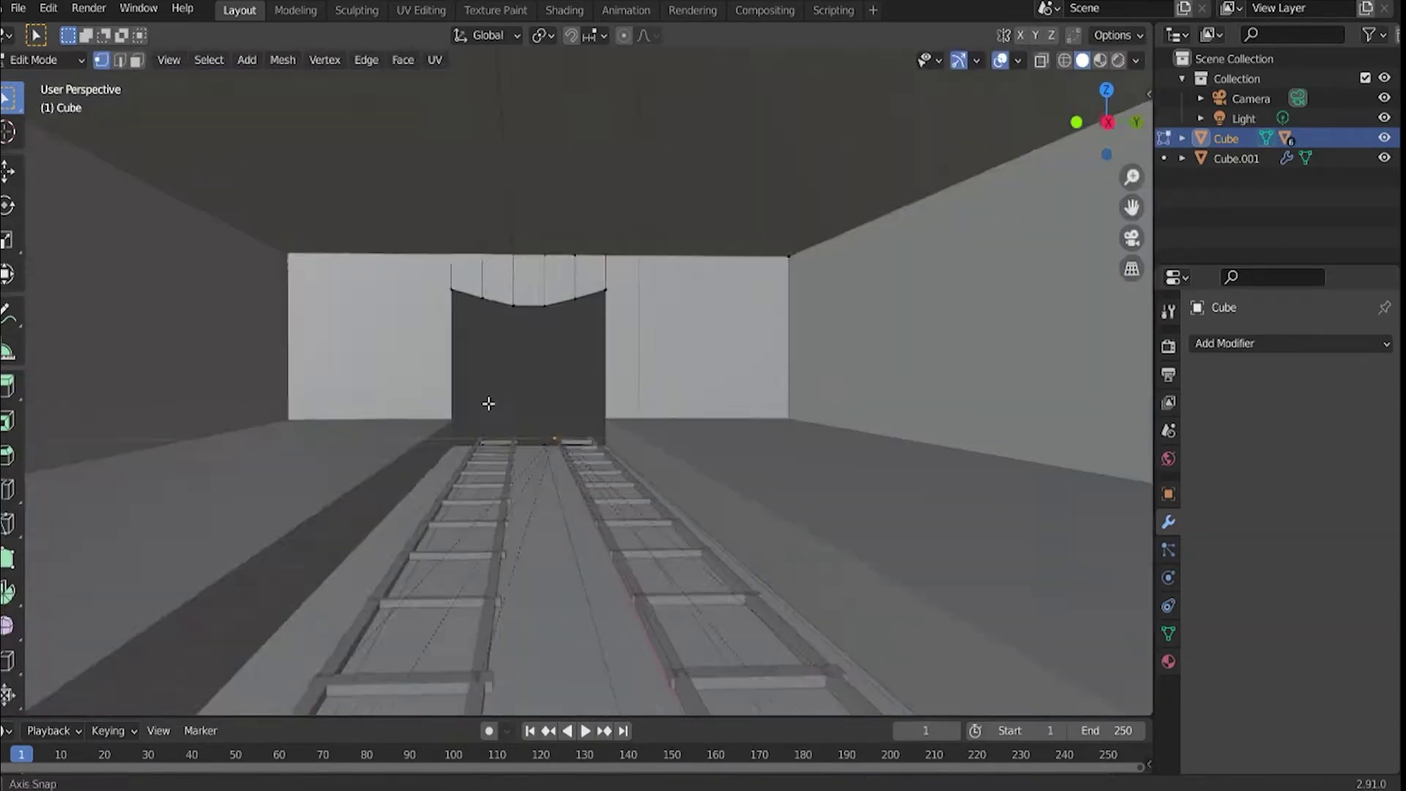
key(Tab)
middle_drag(568, 135, 574, 419)
click(574, 419)
Add a cube pillar, array it to 7 copies, and duplicate the row opposite.
key(shift+a)
click(634, 413)
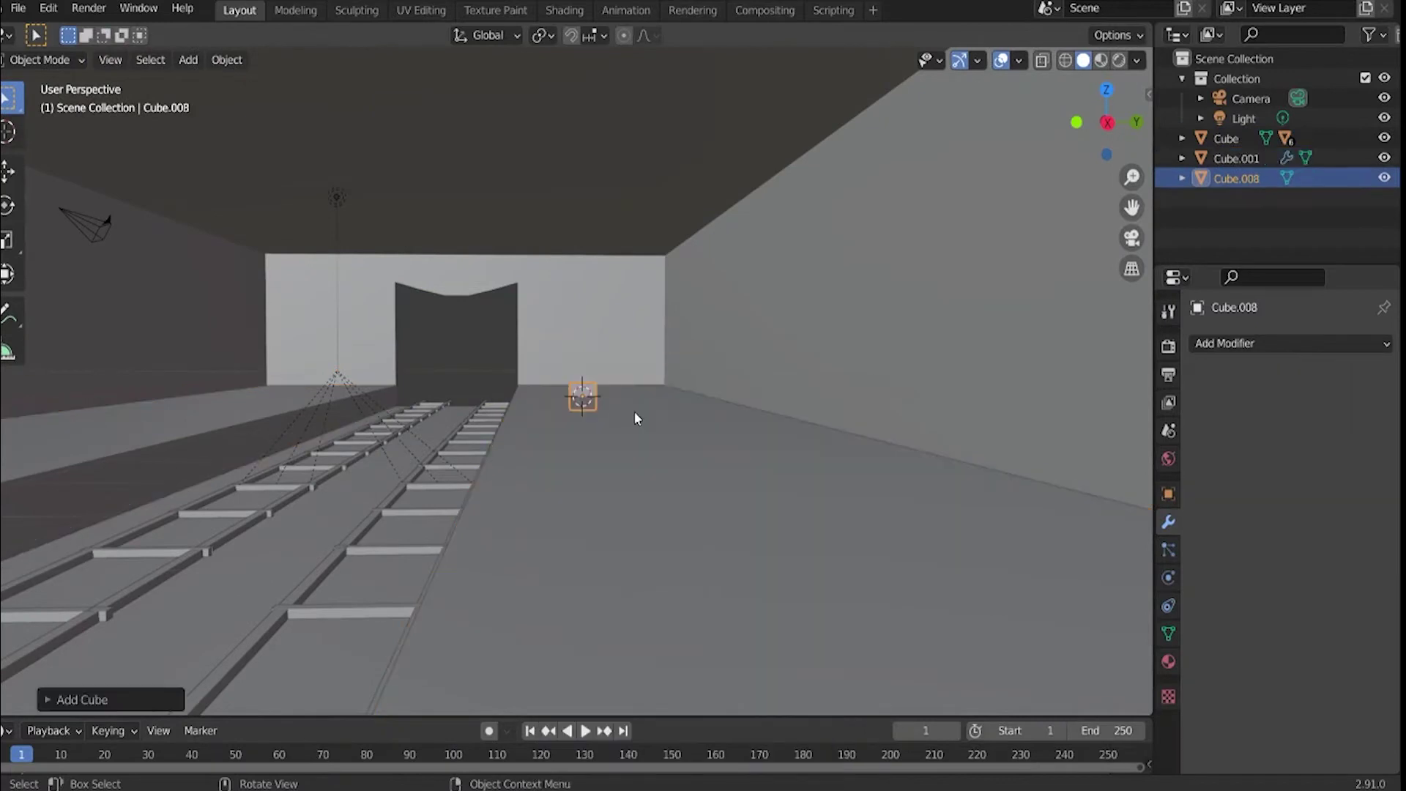
click(666, 197)
middle_drag(666, 197, 762, 447)
key(g)
key(y)
click(674, 307)
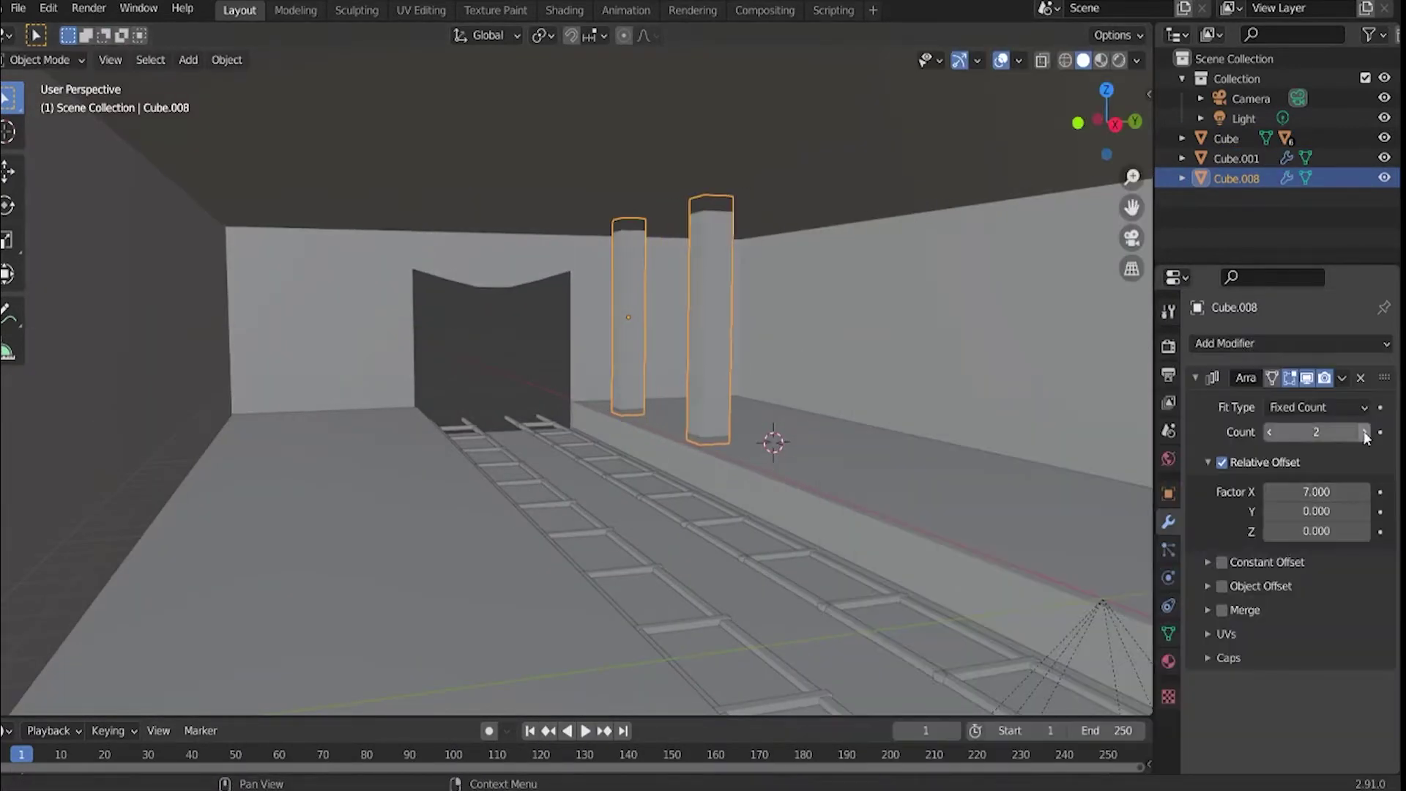
drag(1365, 437, 1391, 437)
mouse_move(659, 366)
middle_down()
mouse_move(498, 357)
mouse_move(661, 376)
middle_up()
key(shift+d)
click(497, 396)
Add a cube and scale it into a long, flat bench slab.
key(shift+a)
click(707, 412)
key(s)
click(700, 502)
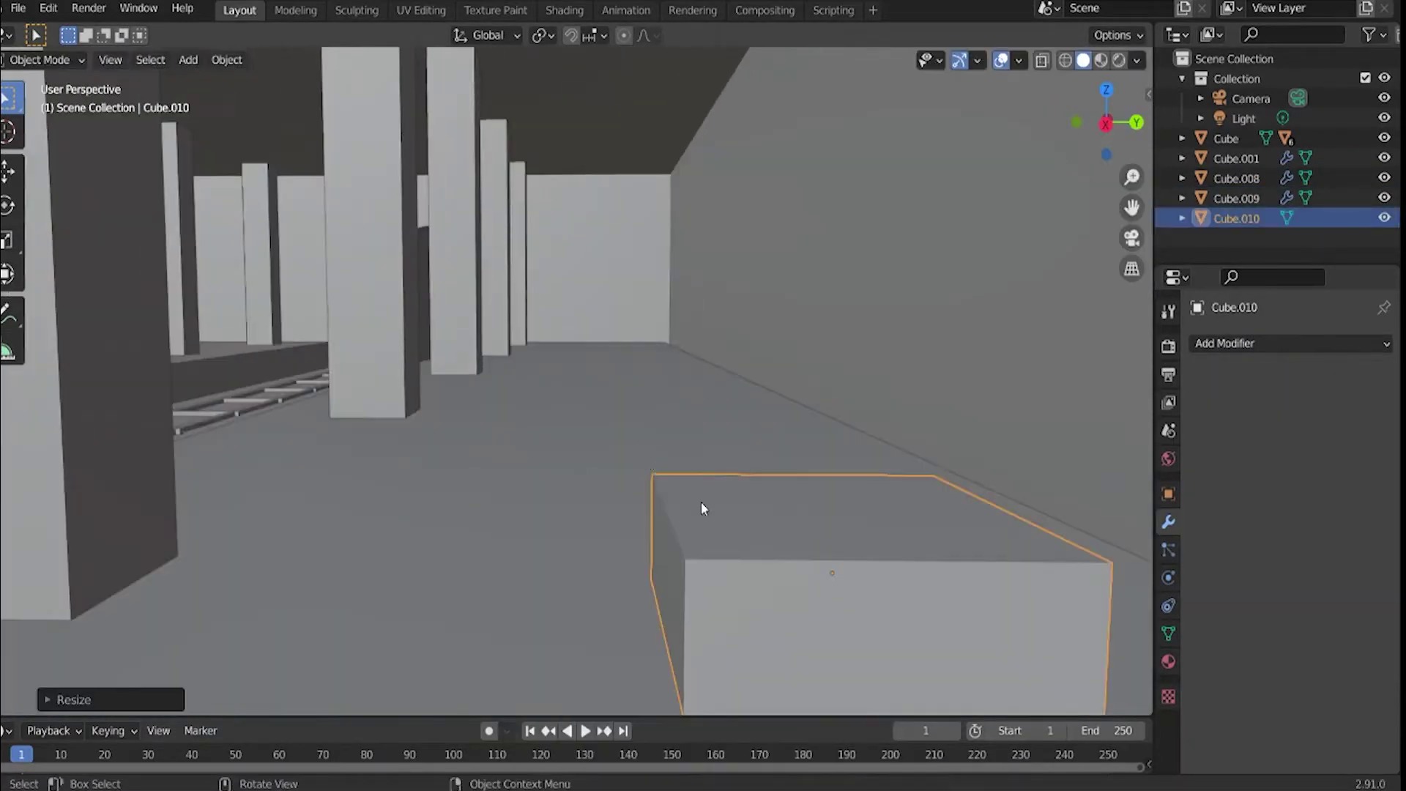
middle_drag(701, 502, 687, 368)
key(Tab)
key(s)
key(z)
click(618, 461)
key(s)
key(y)
click(642, 340)
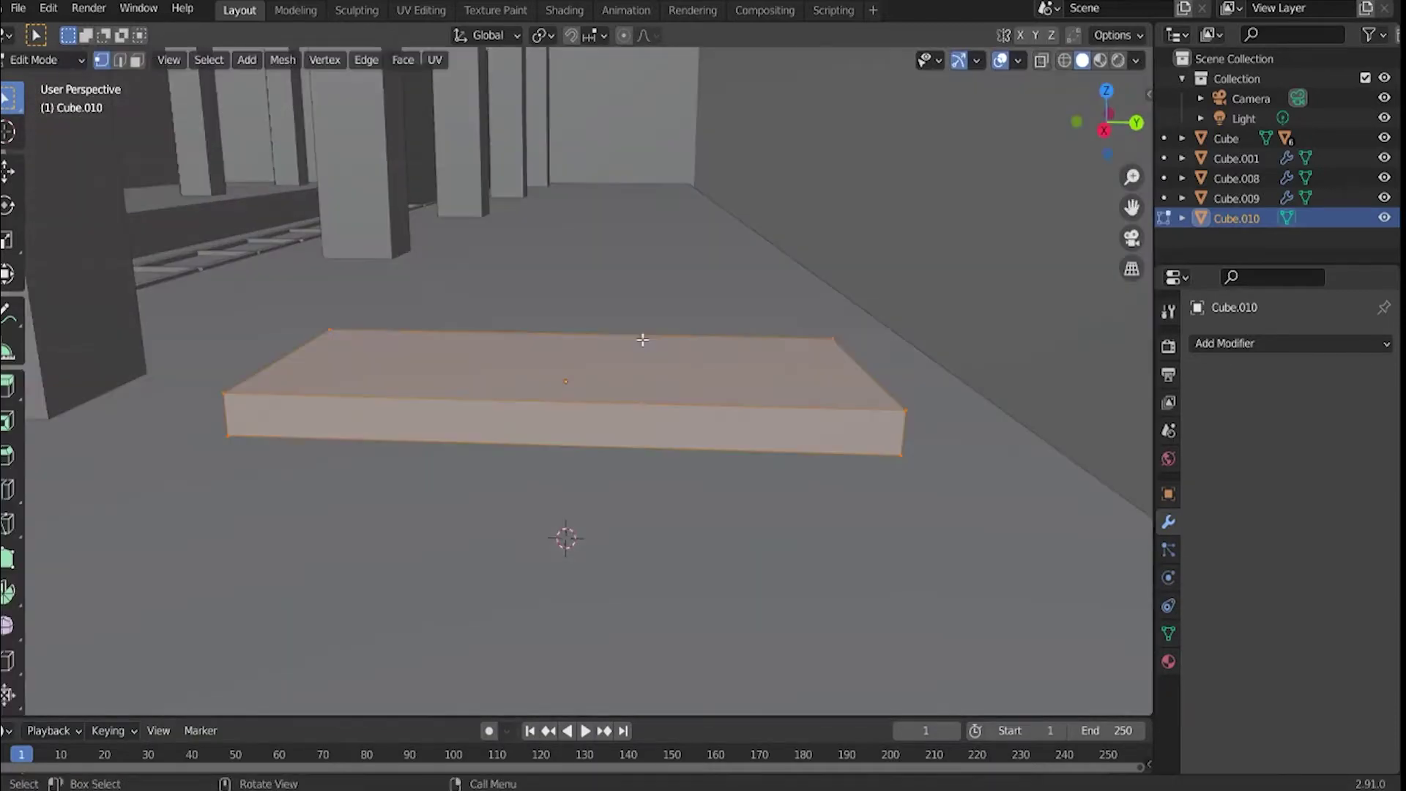
Extrude the slab's back edge upward into a backrest.
key(alt+z)
drag(306, 312, 388, 352)
click(883, 365)
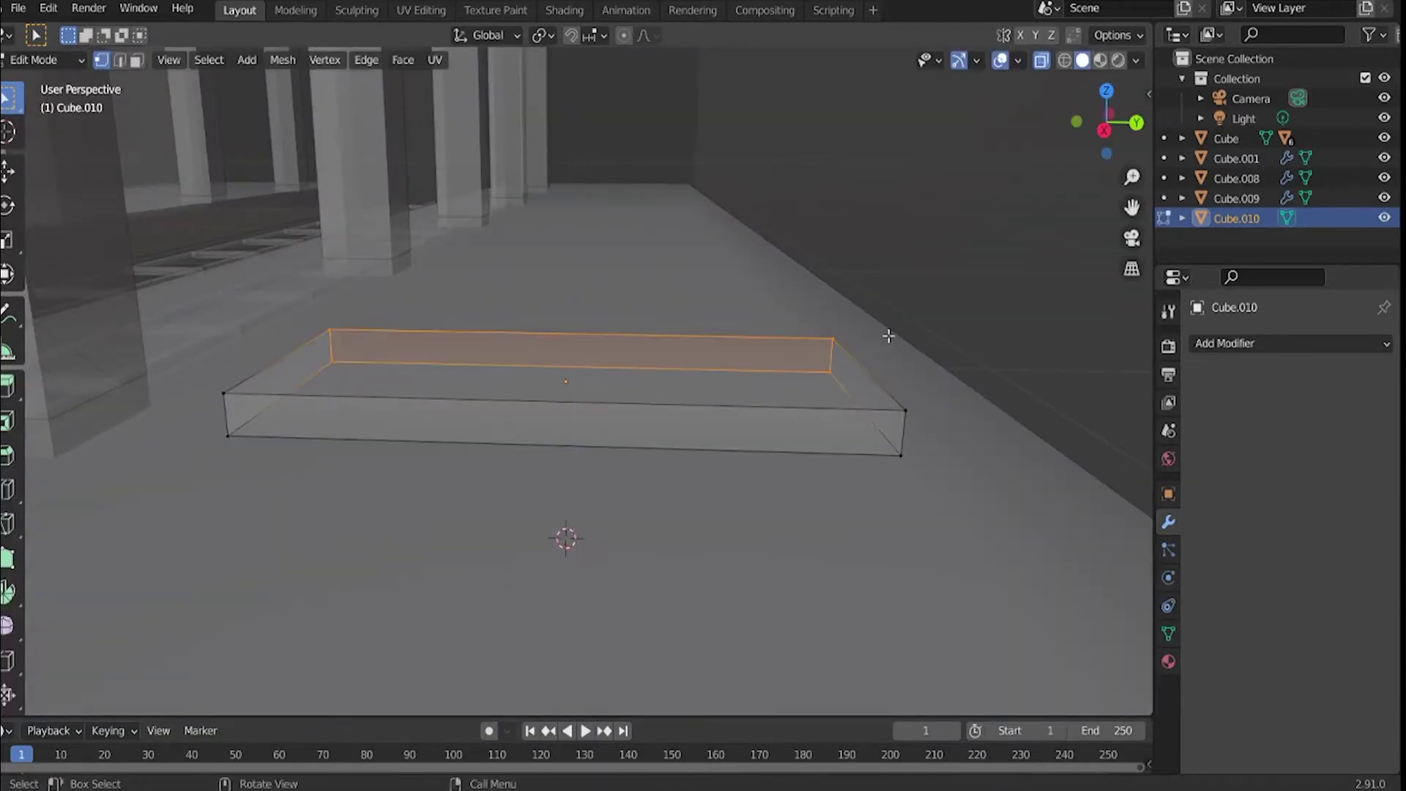
middle_drag(883, 364, 659, 381)
key(e)
mouse_move(711, 425)
middle_down()
mouse_move(593, 351)
mouse_move(371, 323)
middle_up()
Add vertical loop cuts across the bench to mark out the armrests.
key(ctrl+r)
scroll(593, 351, up, 1)
click(594, 351)
click(425, 373)
alt+click(811, 343)
key(g)
key(g)
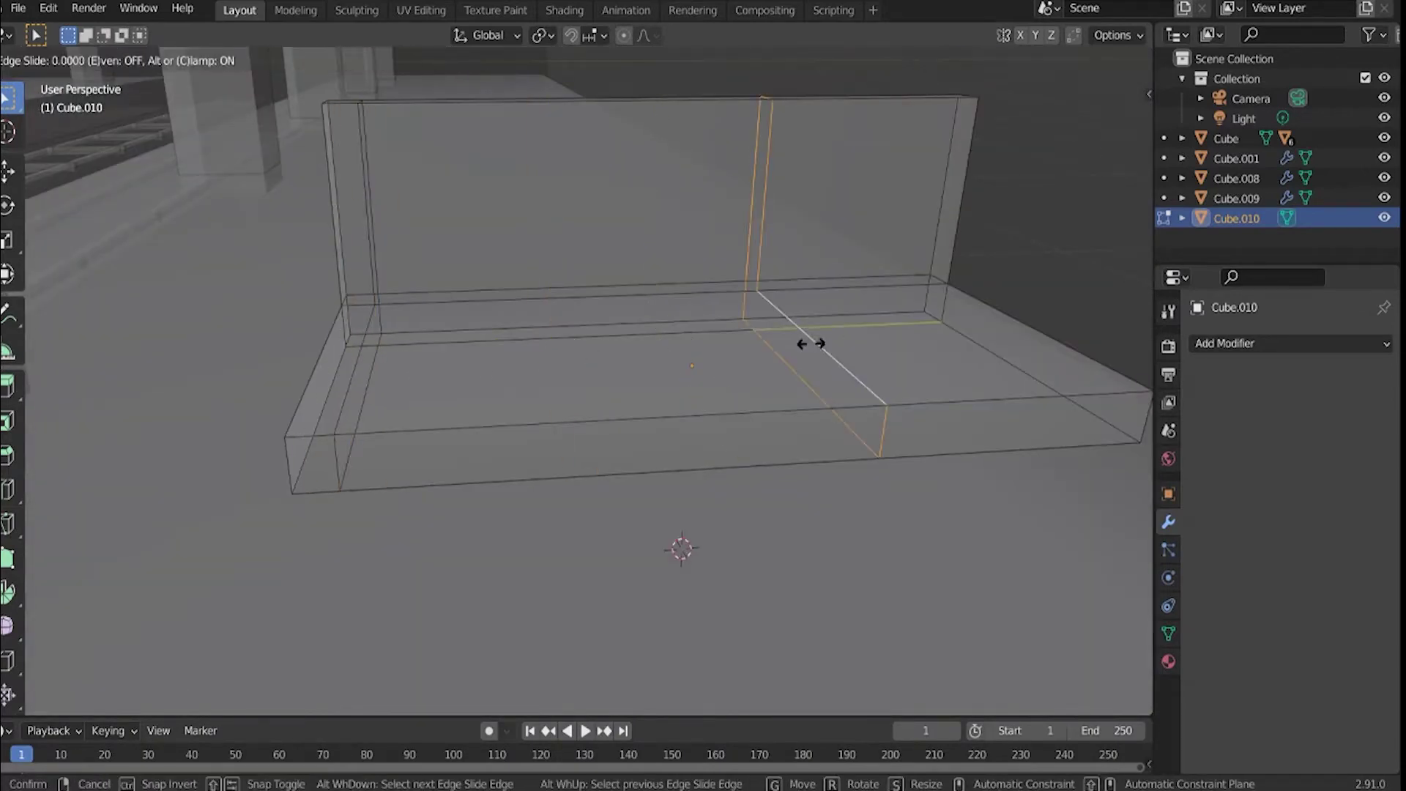
key(3)
key(alt+z)
mouse_move(346, 339)
alt+middle_down()
mouse_move(576, 425)
mouse_move(519, 330)
alt+middle_up()
Thicken the end faces into armrests and raise the armrest tops.
key(alt+s)
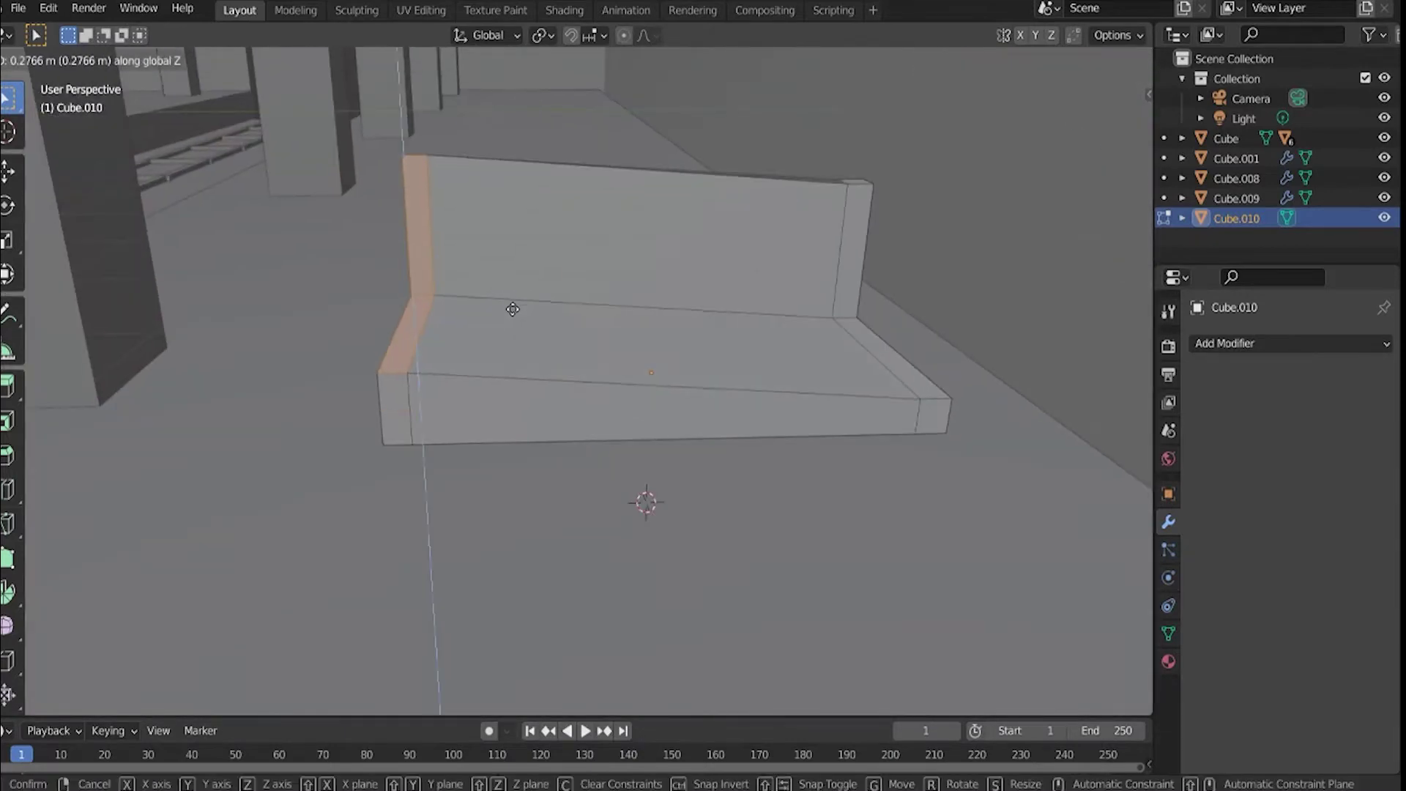
click(505, 295)
scroll(505, 296, down, 3)
scroll(440, 329, up, 4)
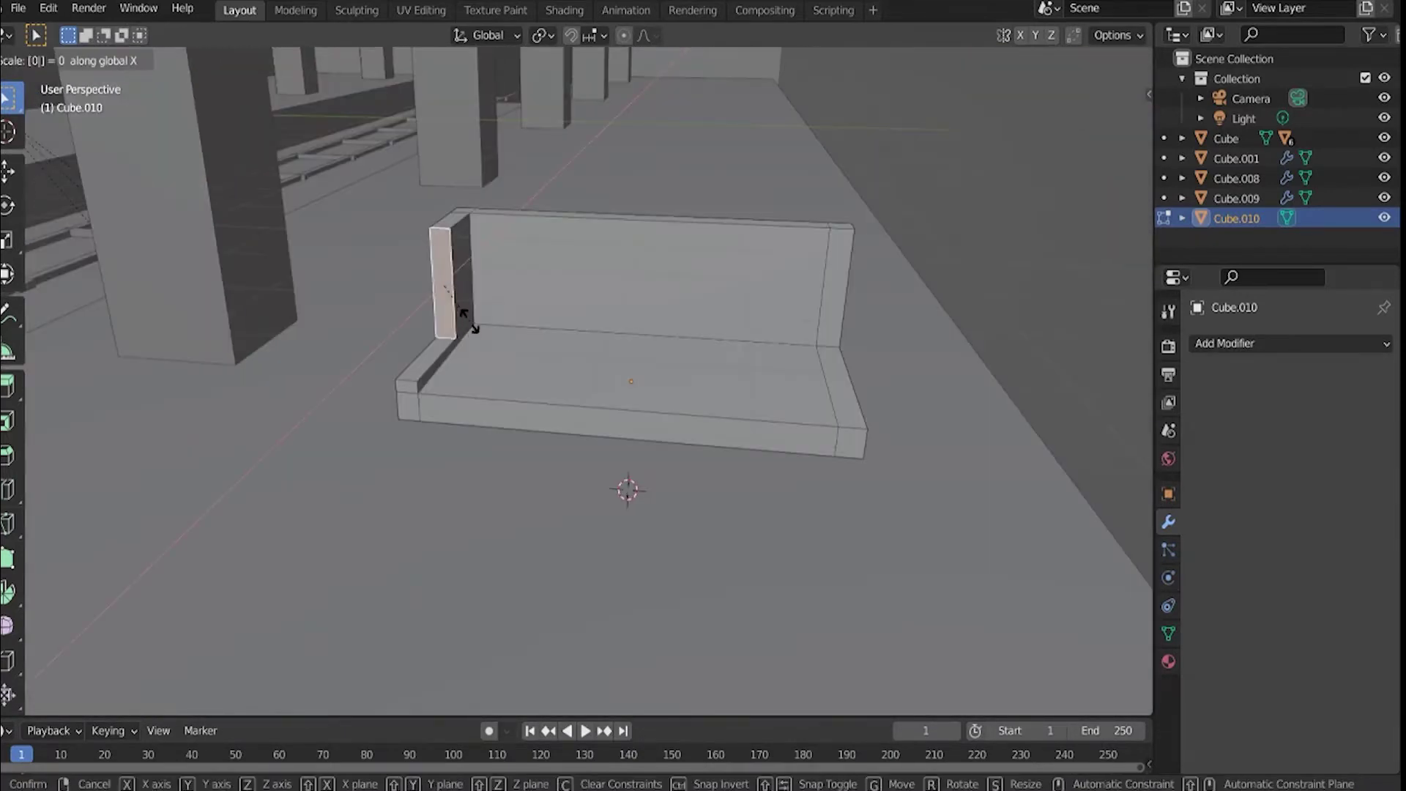
click(386, 339)
click(381, 292)
scroll(557, 299, down, 2)
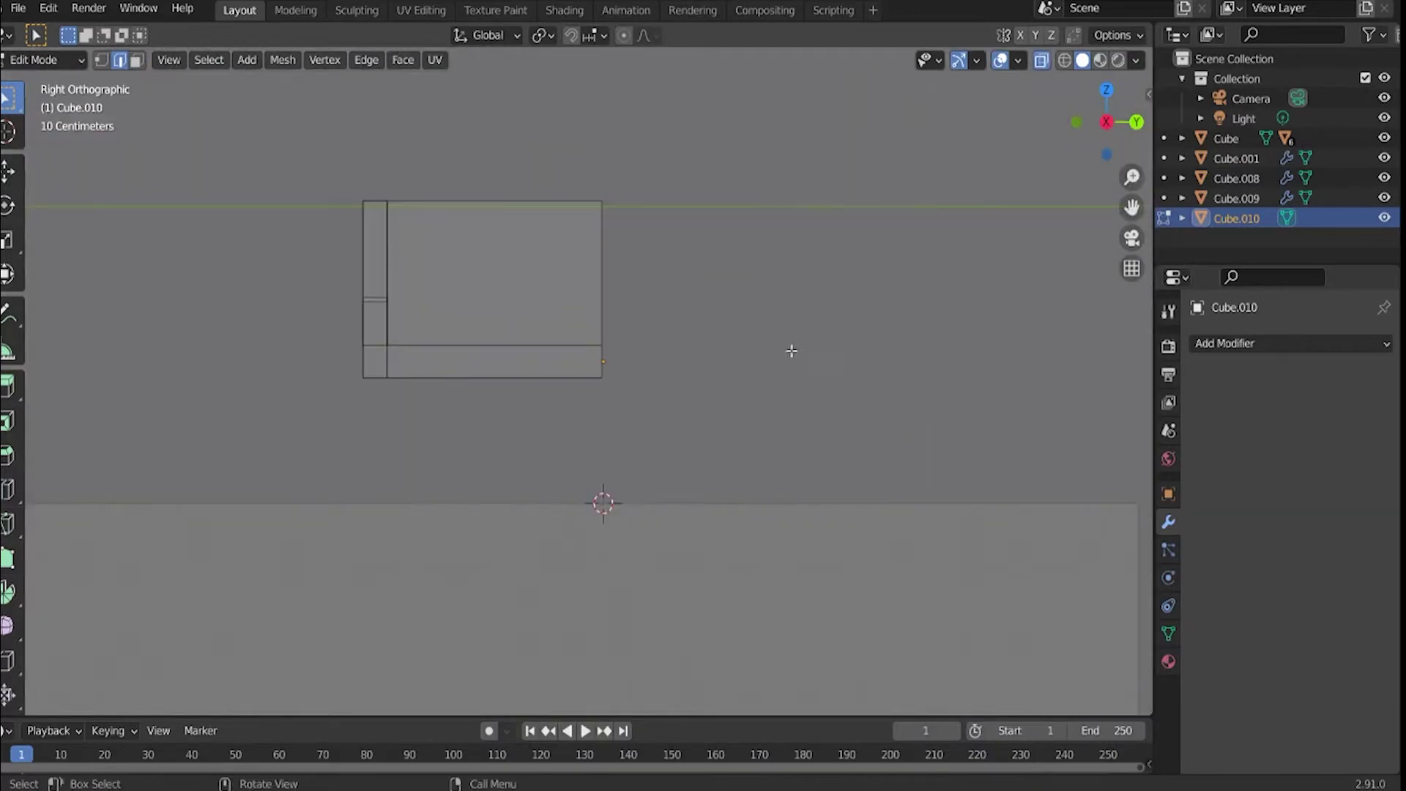
Add a Mirror modifier on Y, using the tunnel box as mirror centre.
click(906, 370)
click(1314, 407)
click(1280, 406)
middle_drag(1062, 395, 1102, 394)
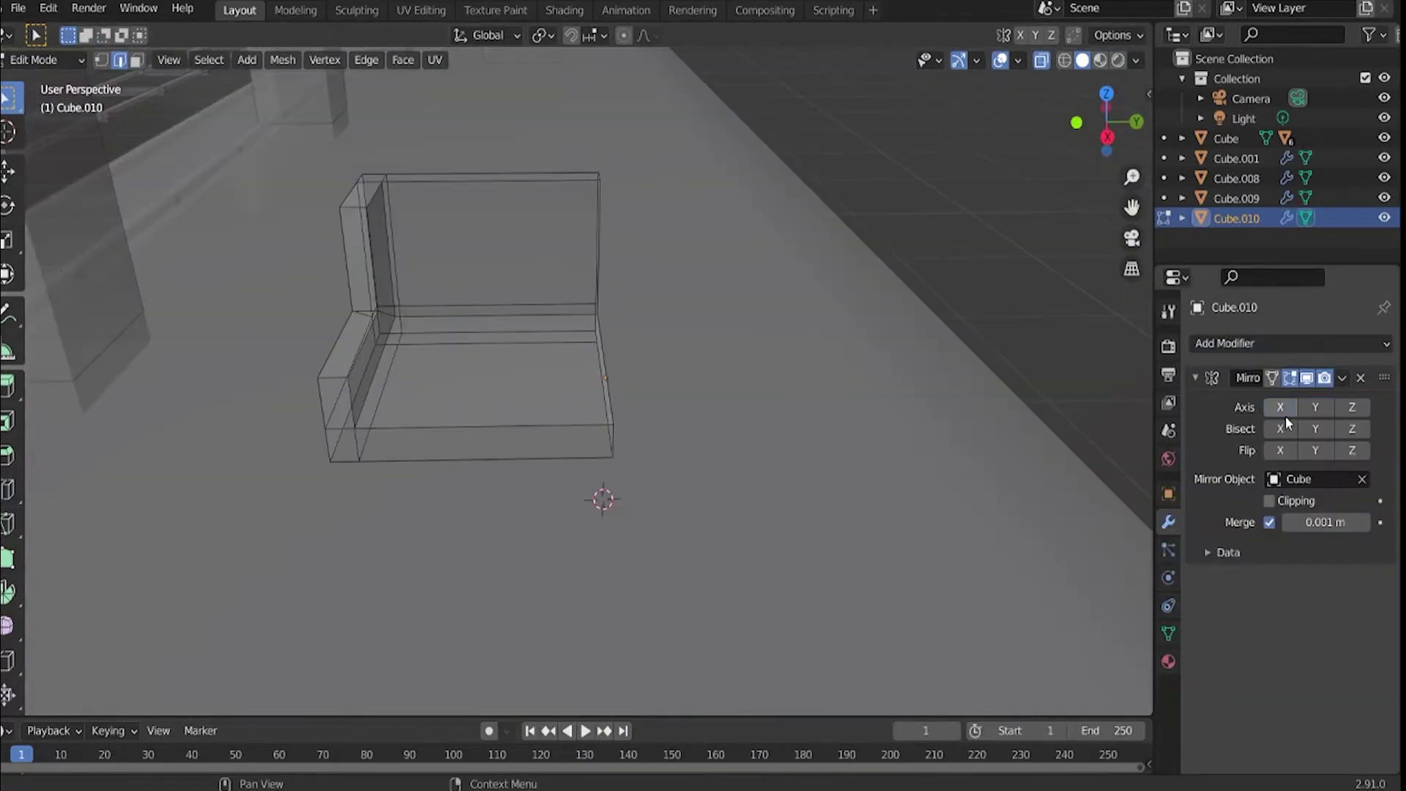
scroll(822, 376, down, 3)
key(Tab)
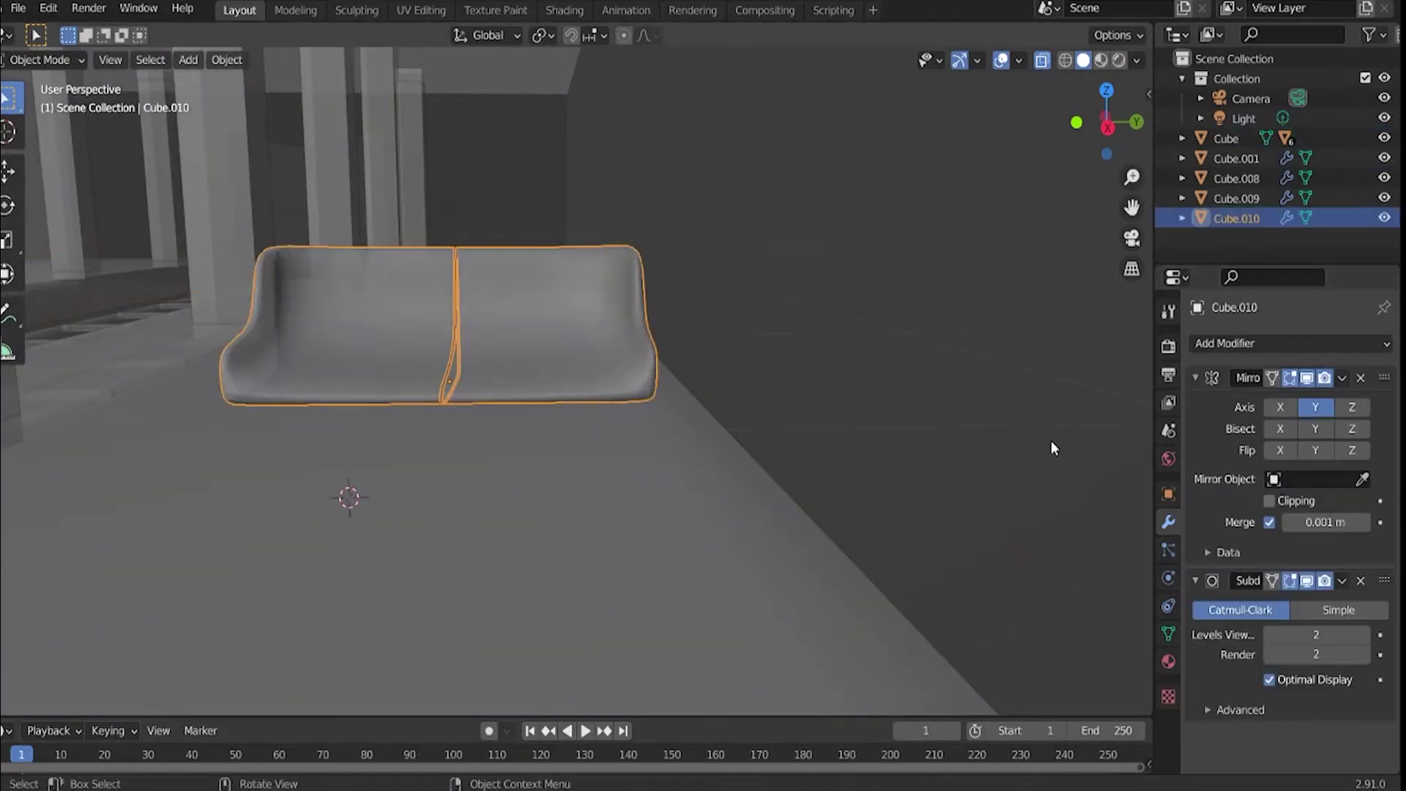
Add a cube, flatten it, and place it under the bench seat.
key(shift+a)
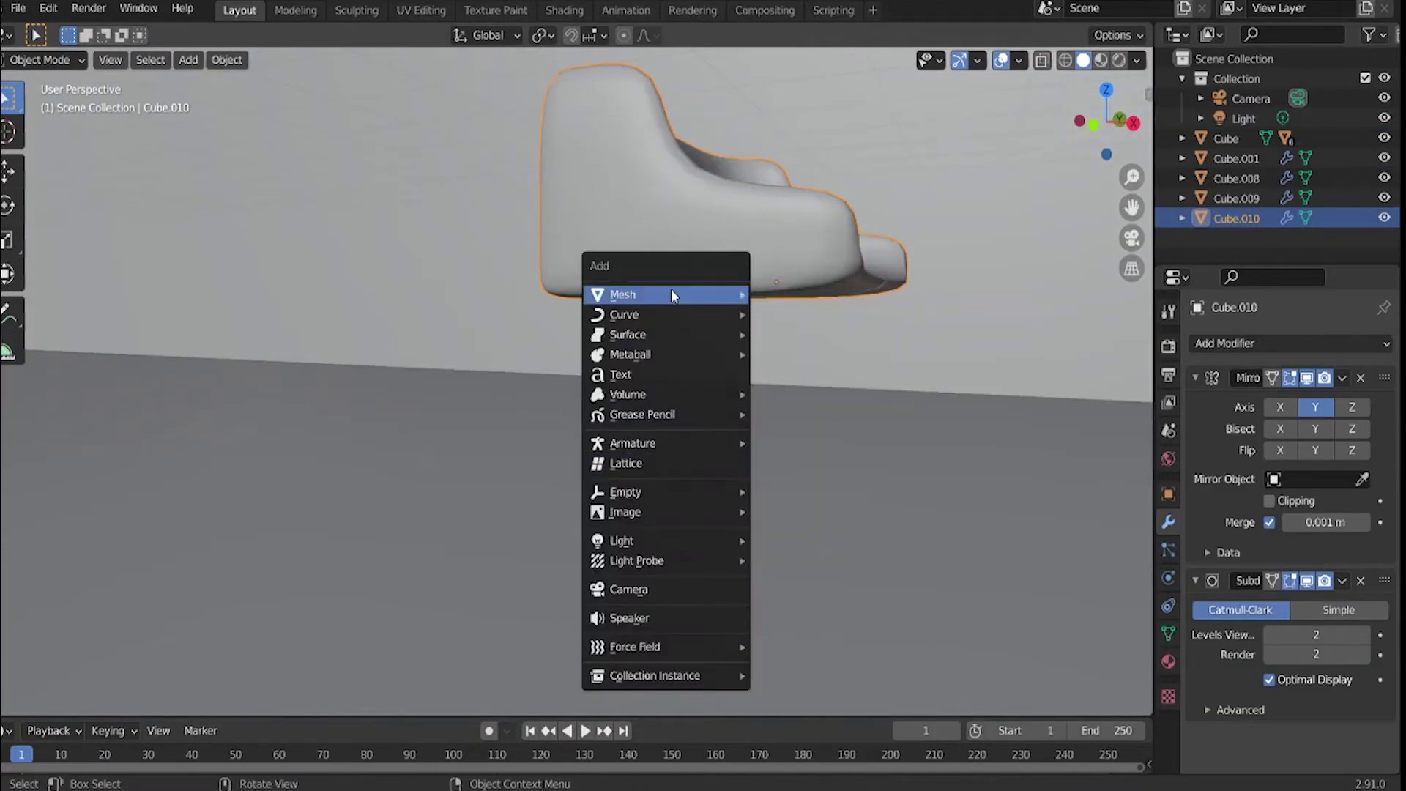
click(811, 314)
key(s)
key(z)
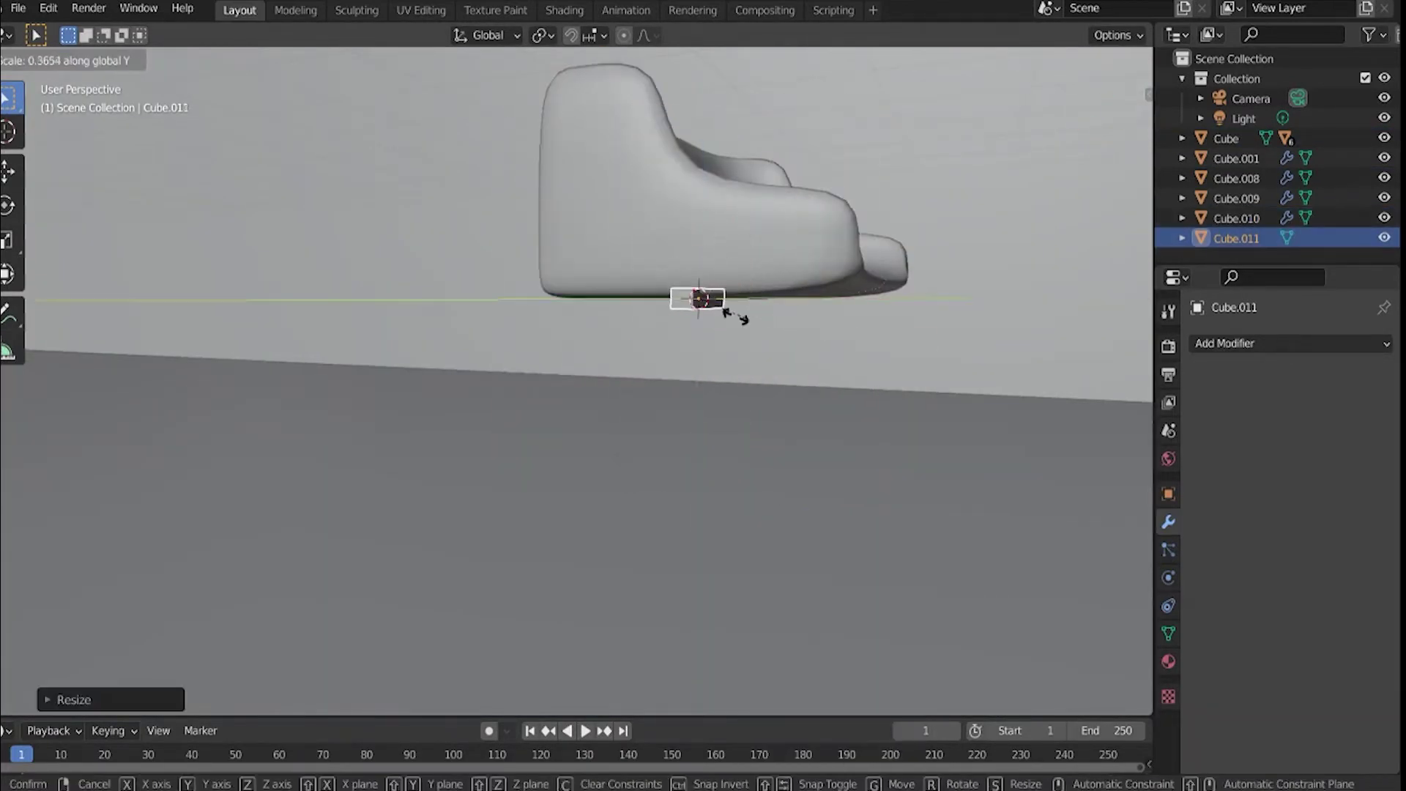
click(735, 314)
scroll(732, 315, up, 5)
click(662, 330)
Extrude the cube's bottom face downward into a leg.
key(Tab)
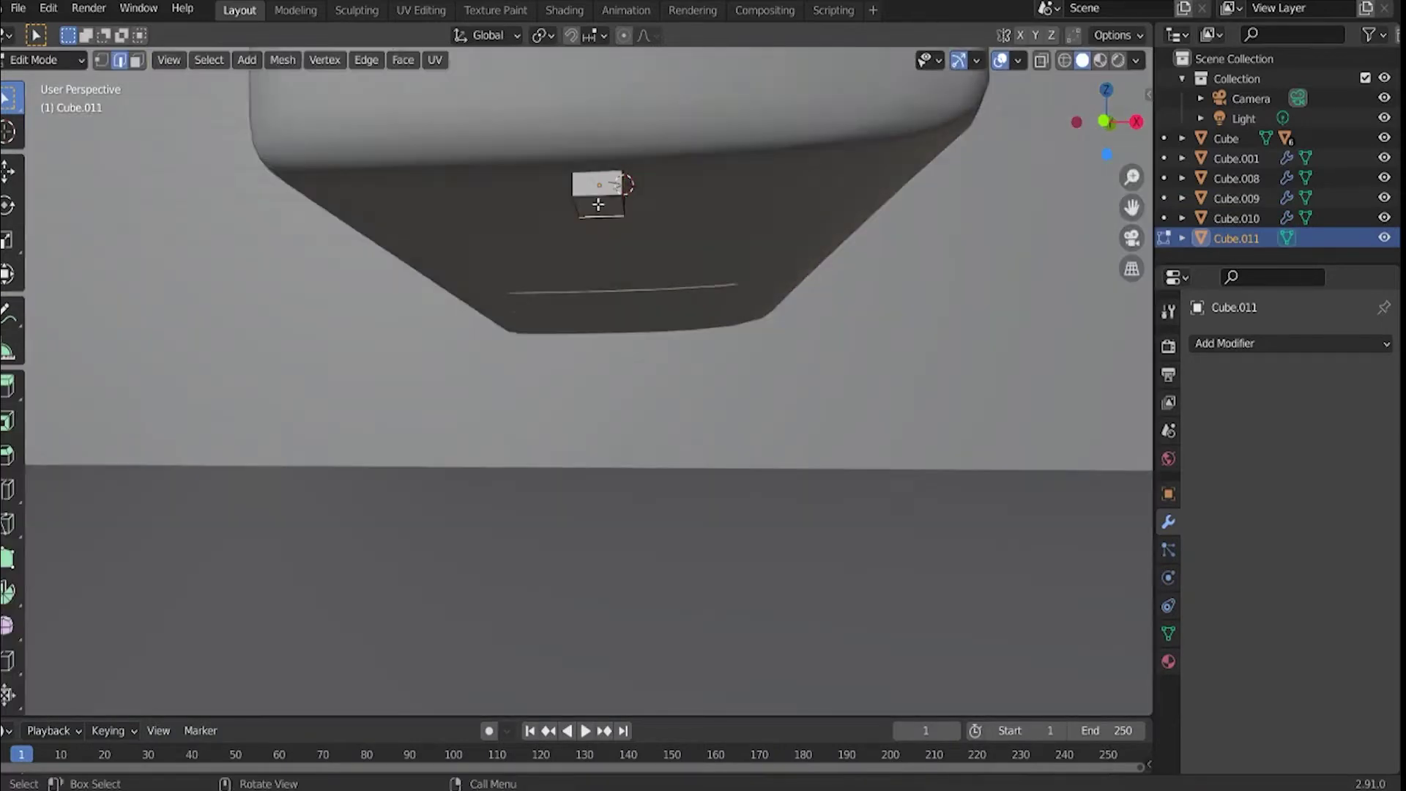
scroll(732, 322, up, 5)
scroll(792, 324, up, 2)
scroll(791, 324, down, 6)
key(e)
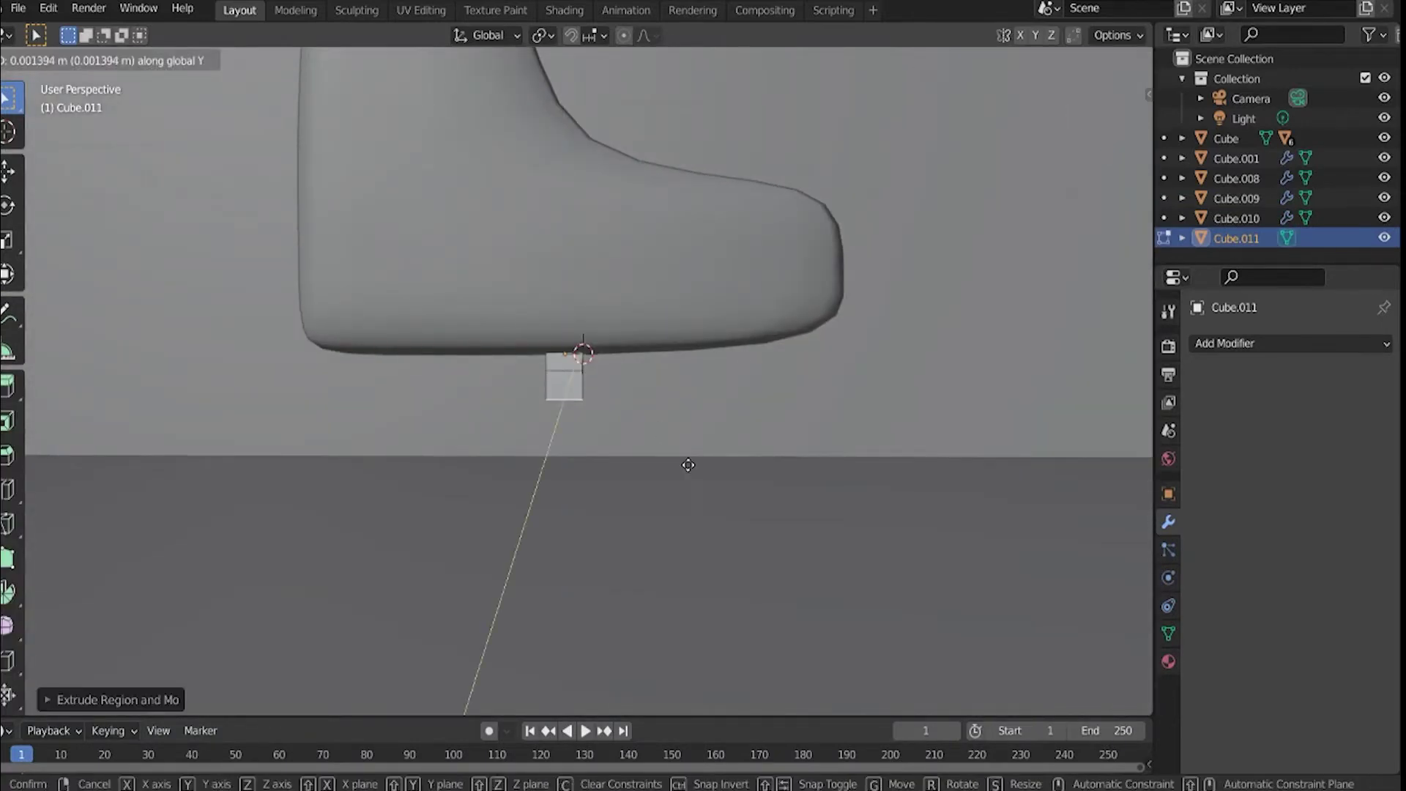
click(751, 577)
scroll(706, 518, down, 2)
scroll(571, 396, up, 5)
scroll(572, 395, up, 2)
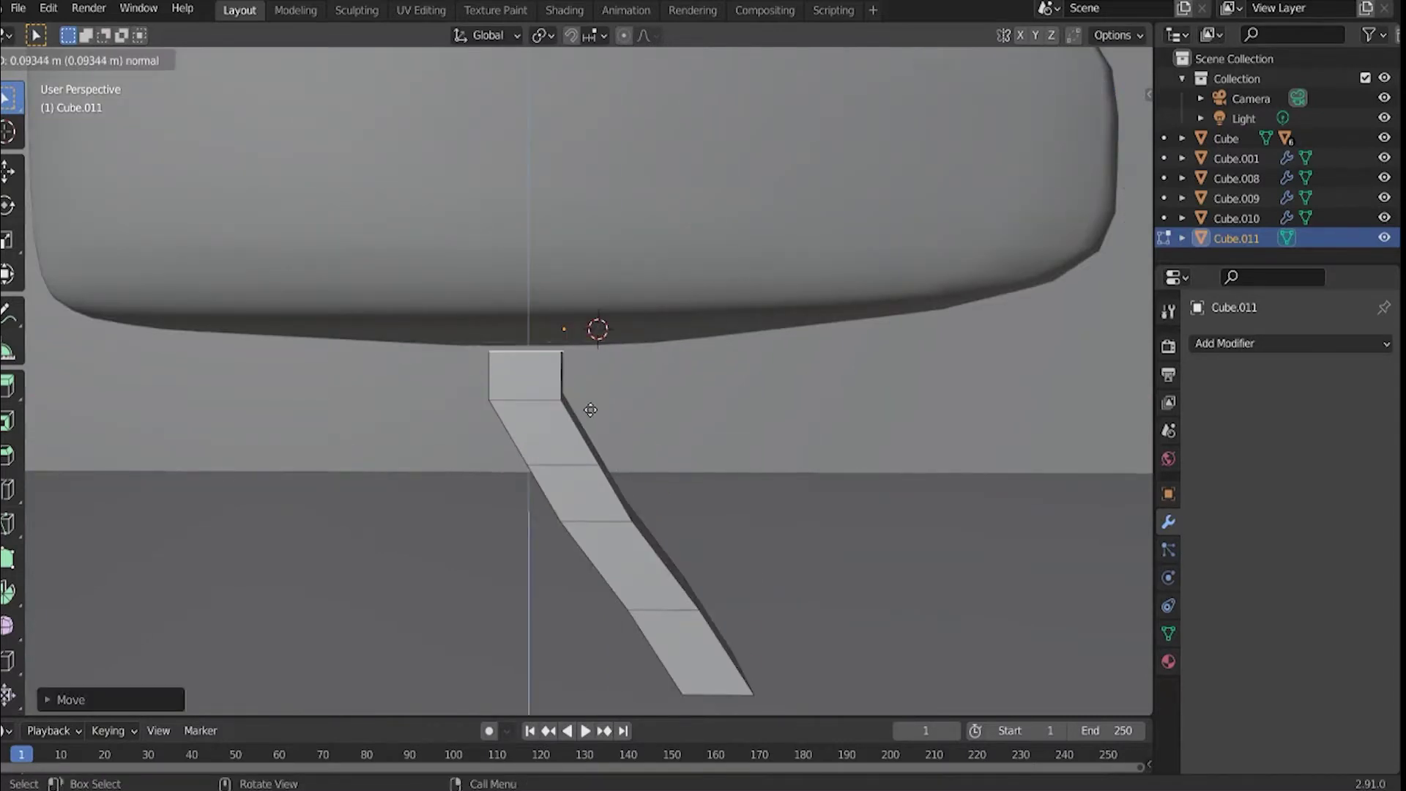
click(617, 358)
Smooth the leg with level-2 subdivision and add an edge loop near its end.
key(Tab)
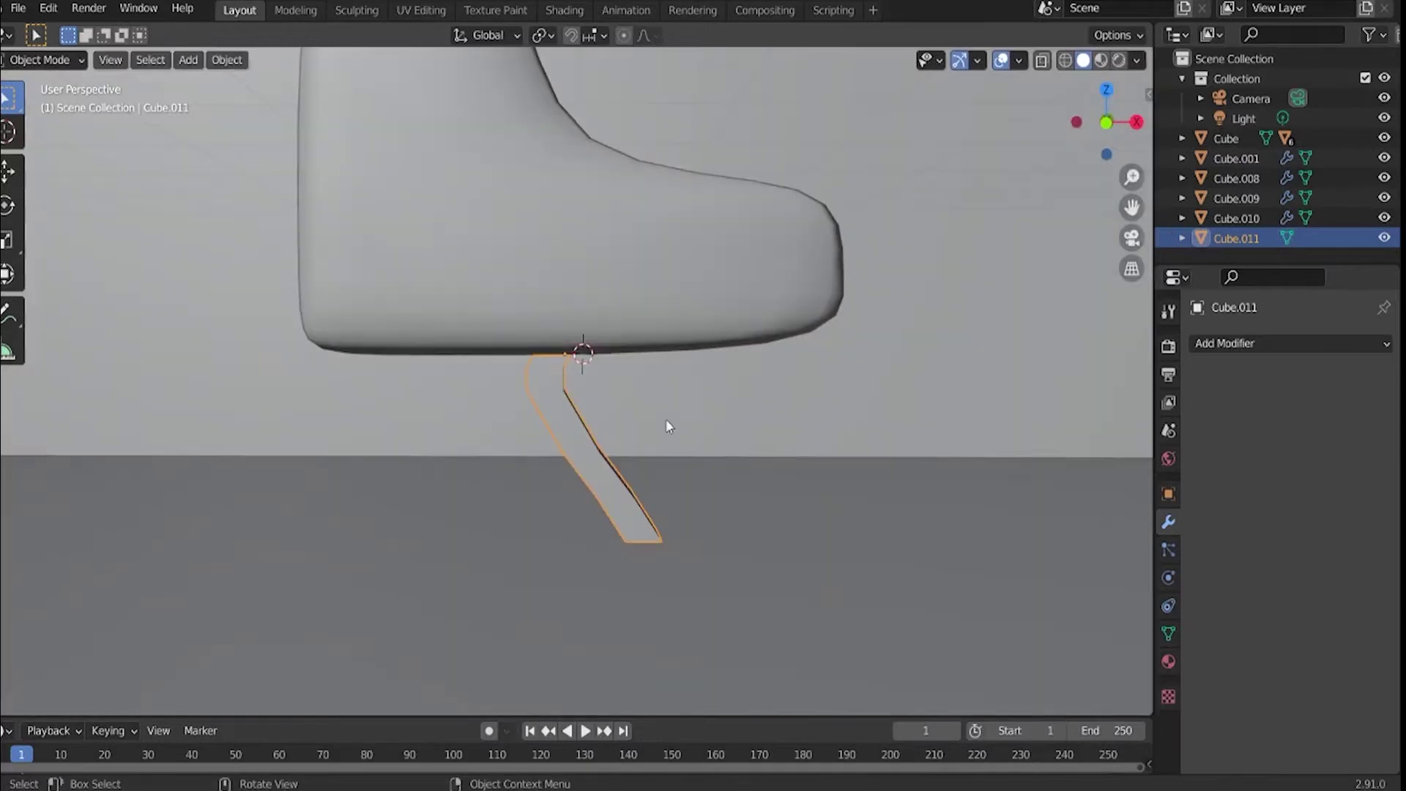
key(ctrl+2)
key(Tab)
key(ctrl+r)
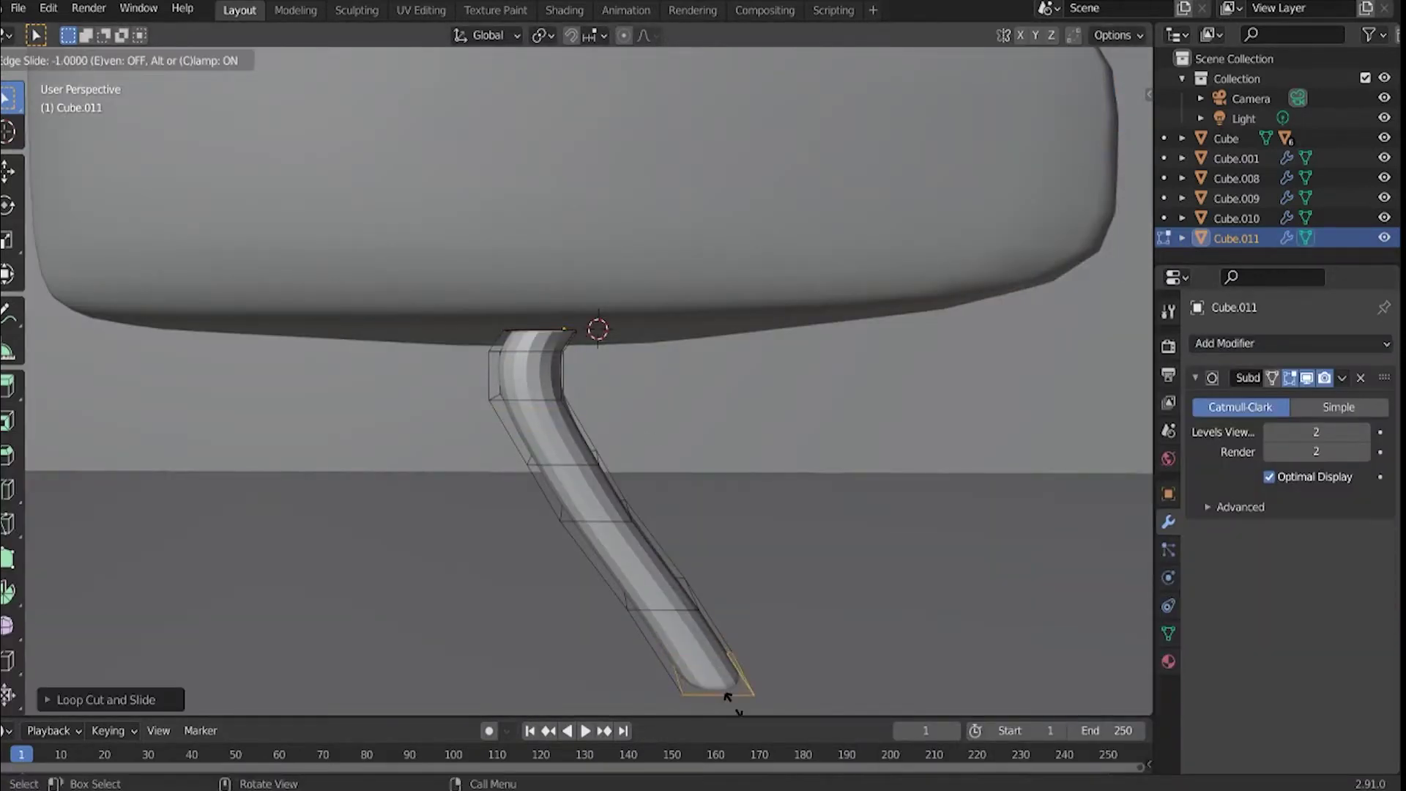
click(727, 695)
key(Tab)
scroll(579, 429, down, 2)
Duplicate and rotate the leg for the other end, then select legs and sofa.
key(shift+d)
key(Escape)
key(r)
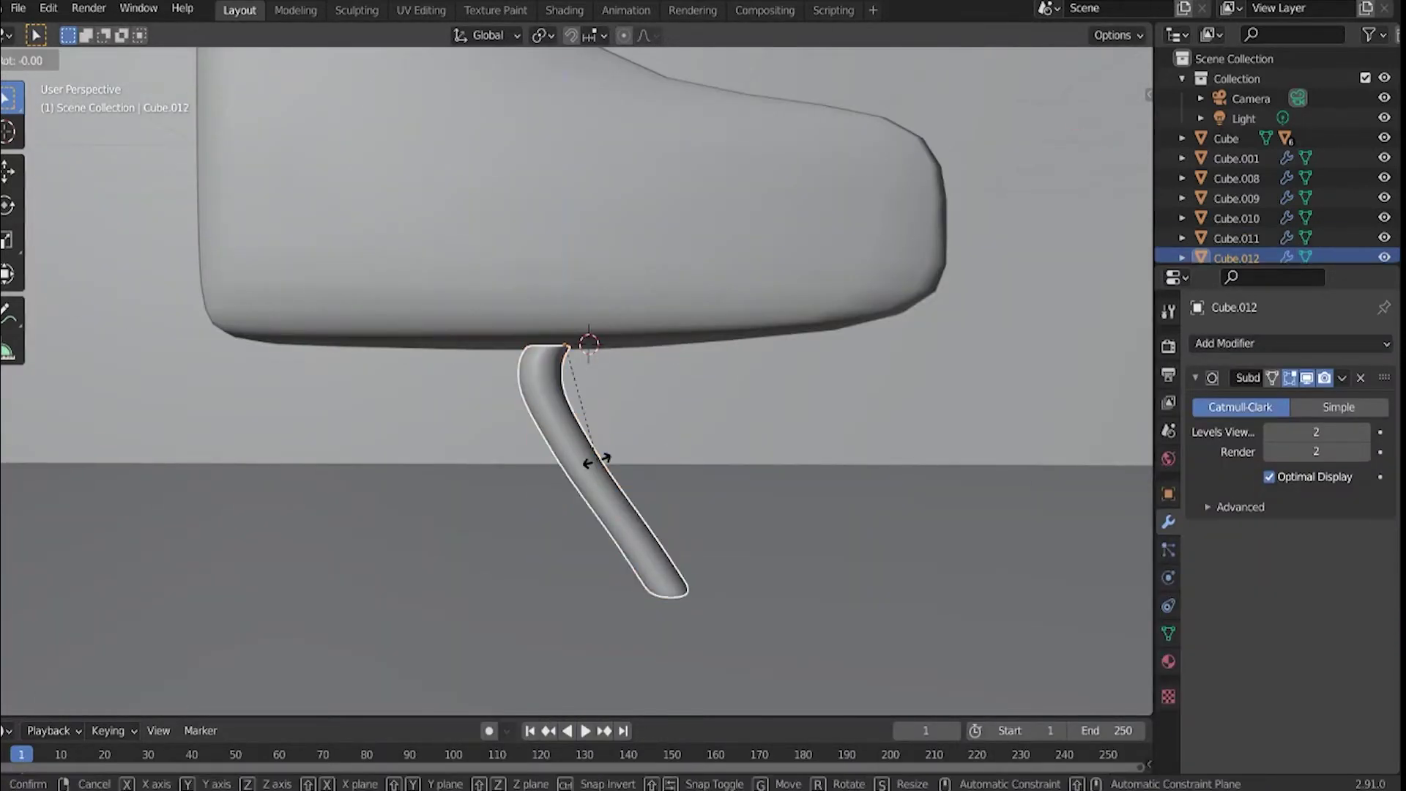
click(482, 449)
scroll(483, 449, down, 3)
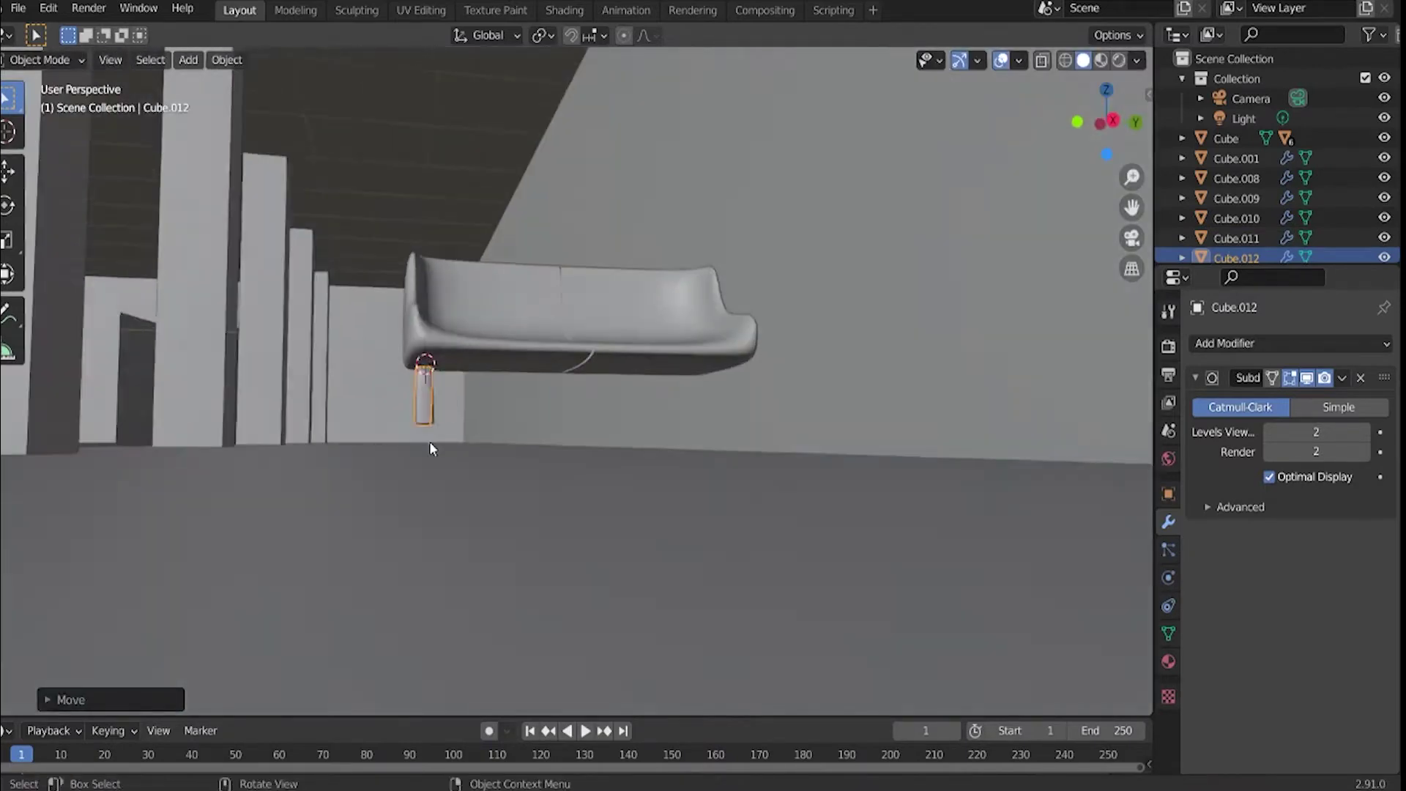
middle_drag(429, 441, 388, 405)
shift+click(376, 406)
Parent the legs to the sofa and turn the bench 90 degrees around Z.
shift+click(429, 270)
key(ctrl+p)
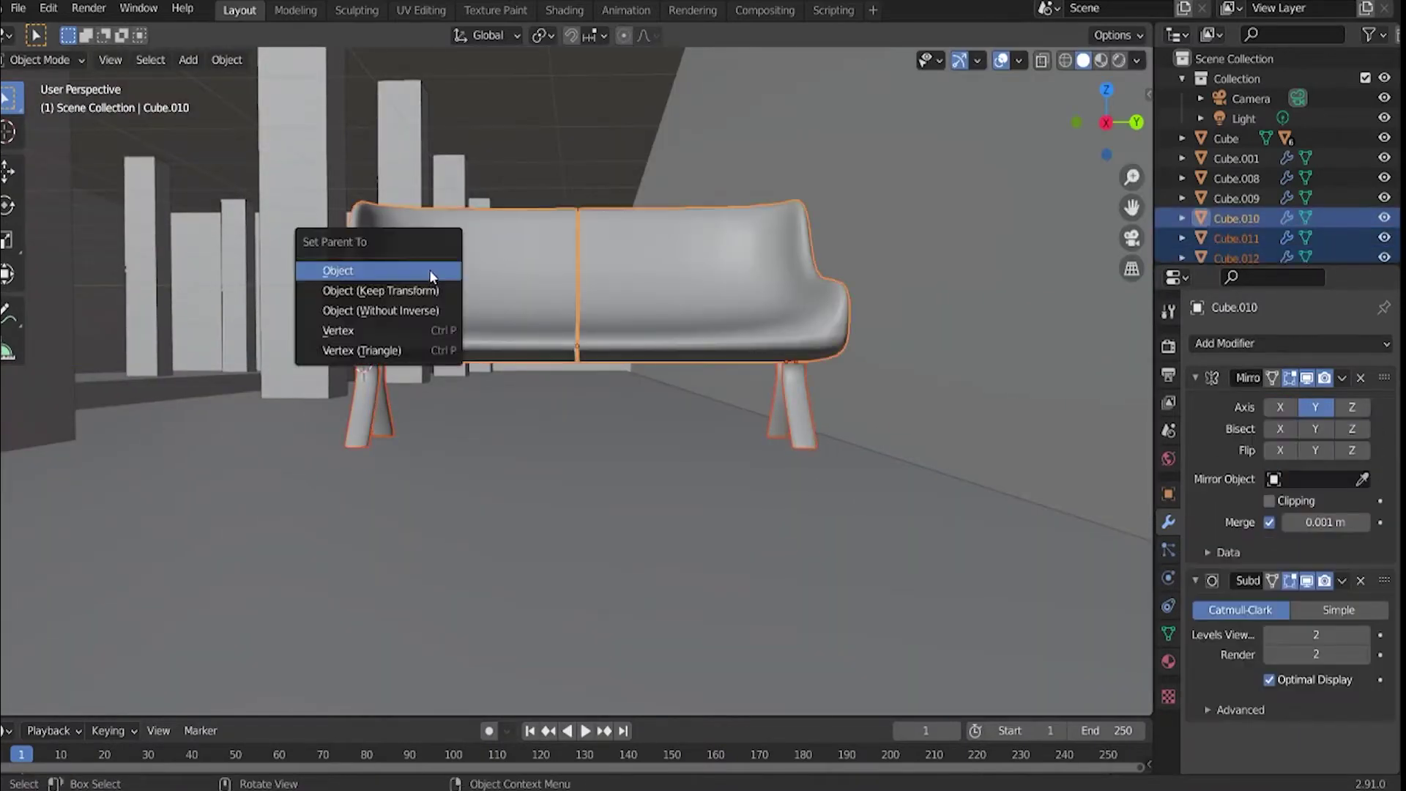
scroll(549, 366, down, 4)
key(r)
key(z)
key(9)
key(0)
Move the bench down onto the floor against the platform wall.
key(Escape)
mouse_move(673, 390)
middle_down()
mouse_move(707, 392)
mouse_move(634, 433)
mouse_move(681, 408)
middle_up()
key(g)
key(z)
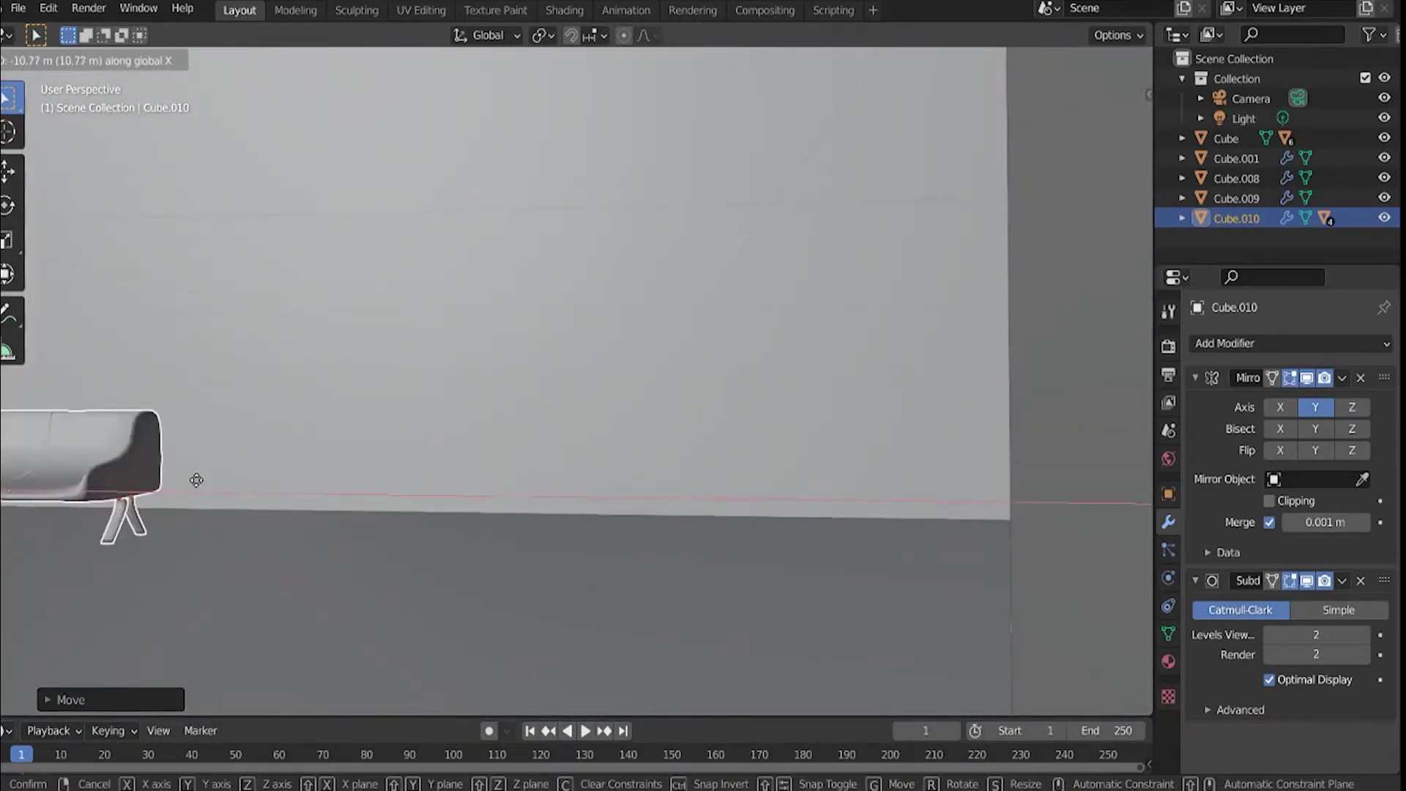
scroll(731, 599, down, 4)
click(692, 594)
Duplicate the bench twice along X, placing the copies along the wall.
key(shift+d)
key(x)
scroll(727, 581, up, 2)
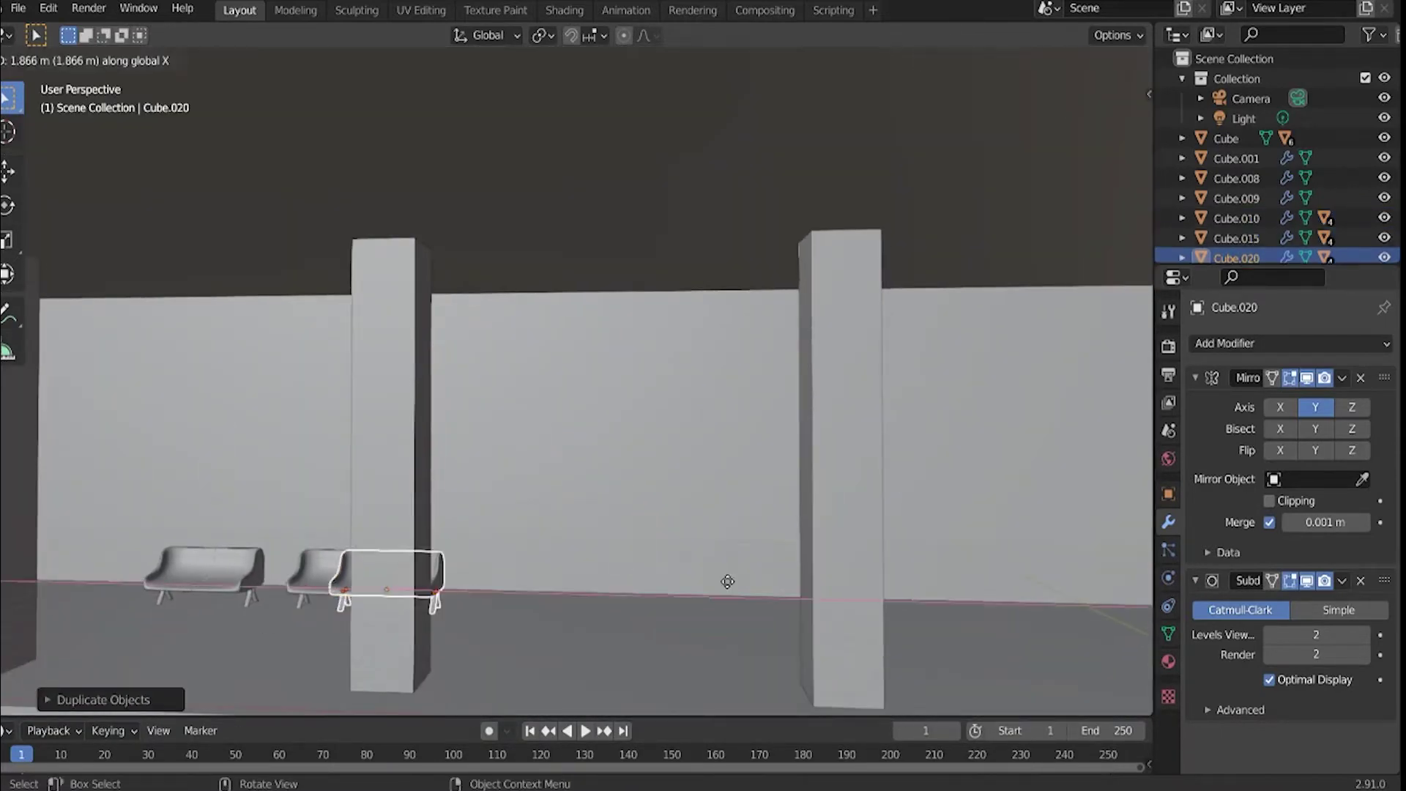
scroll(85, 601, down, 2)
click(592, 630)
middle_drag(592, 631, 955, 590)
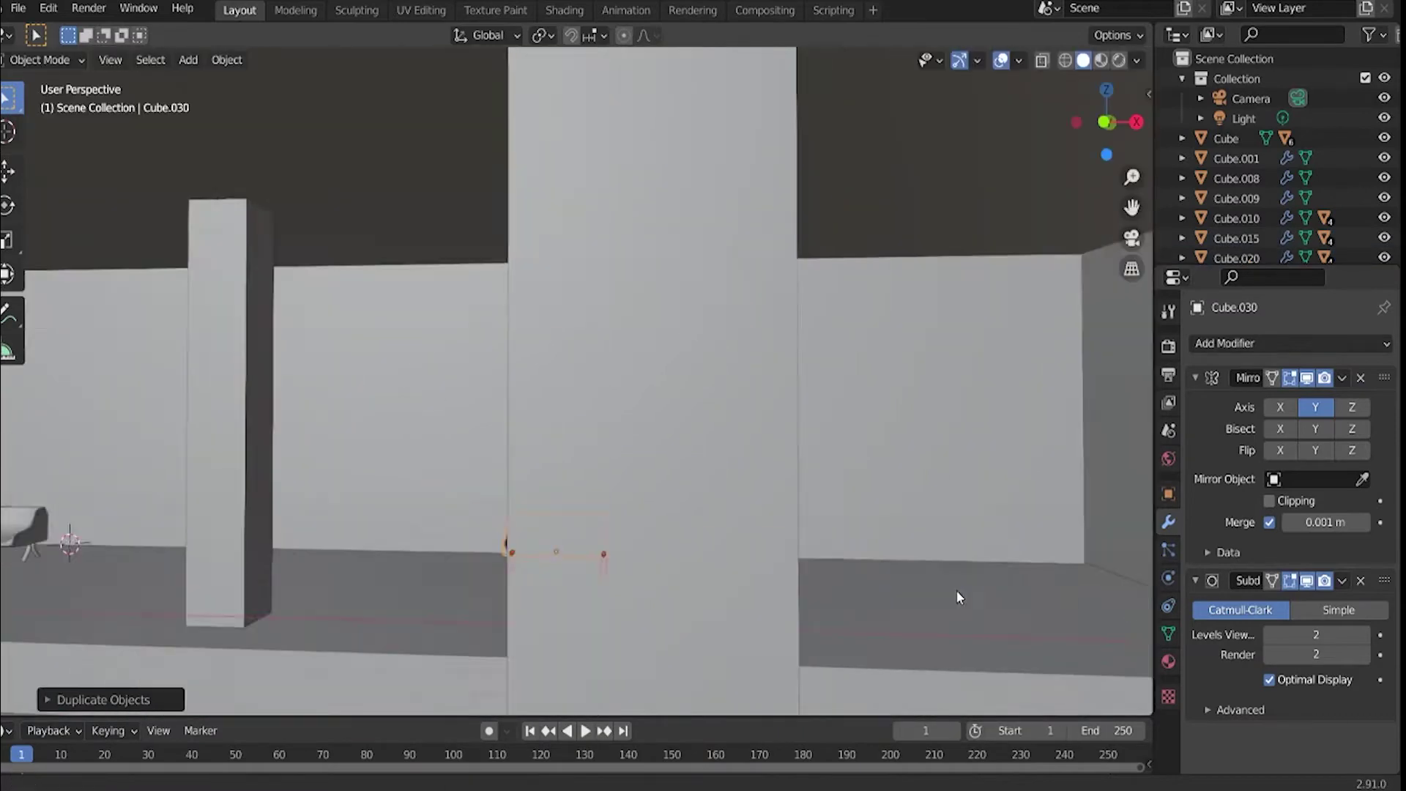
key(shift+d)
key(x)
click(834, 574)
Select two benches and duplicate them along Y further down the platform.
middle_drag(834, 574, 606, 423)
middle_drag(367, 437, 770, 541)
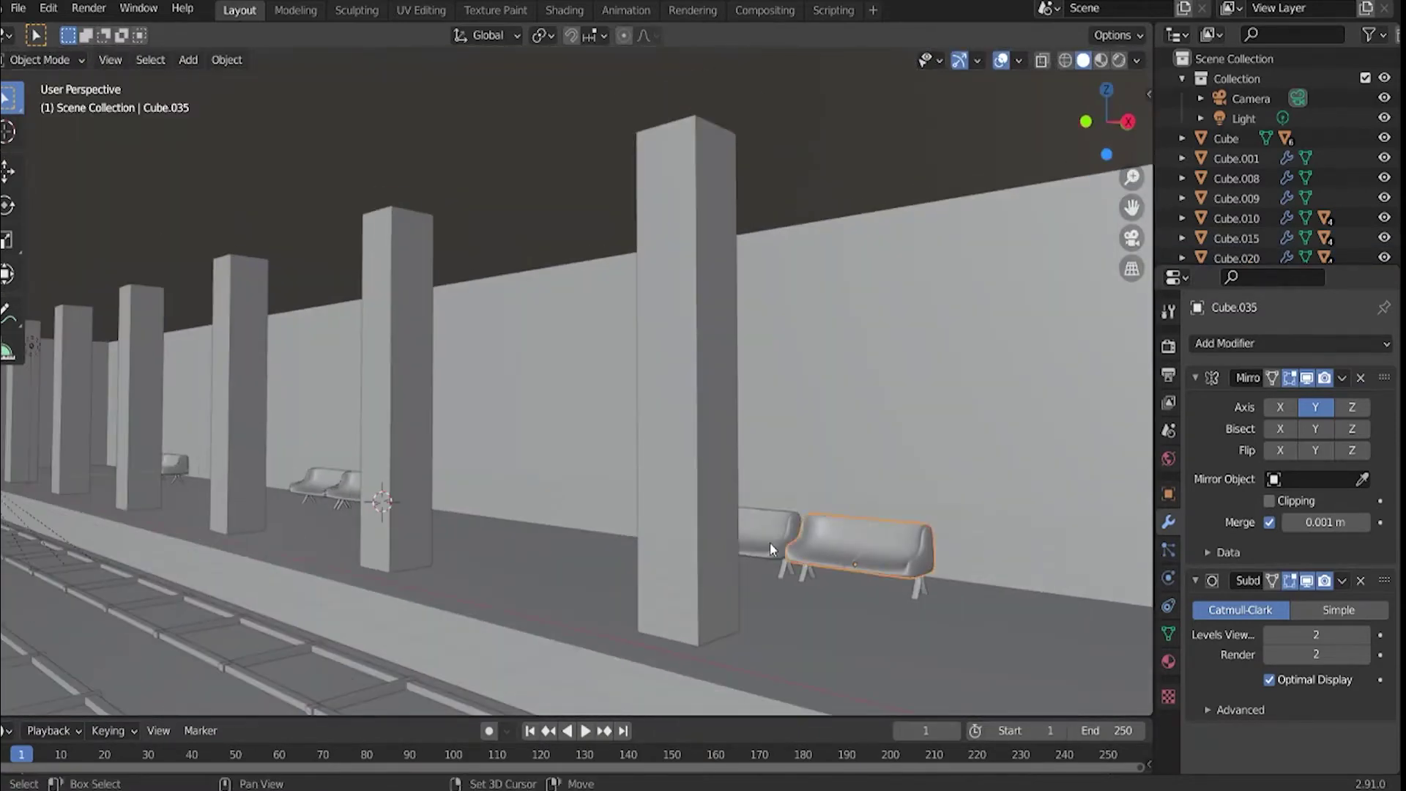
click(770, 542)
shift+click(275, 518)
mouse_move(275, 518)
middle_down()
mouse_move(205, 504)
mouse_move(707, 547)
middle_up()
key(shift+d)
key(y)
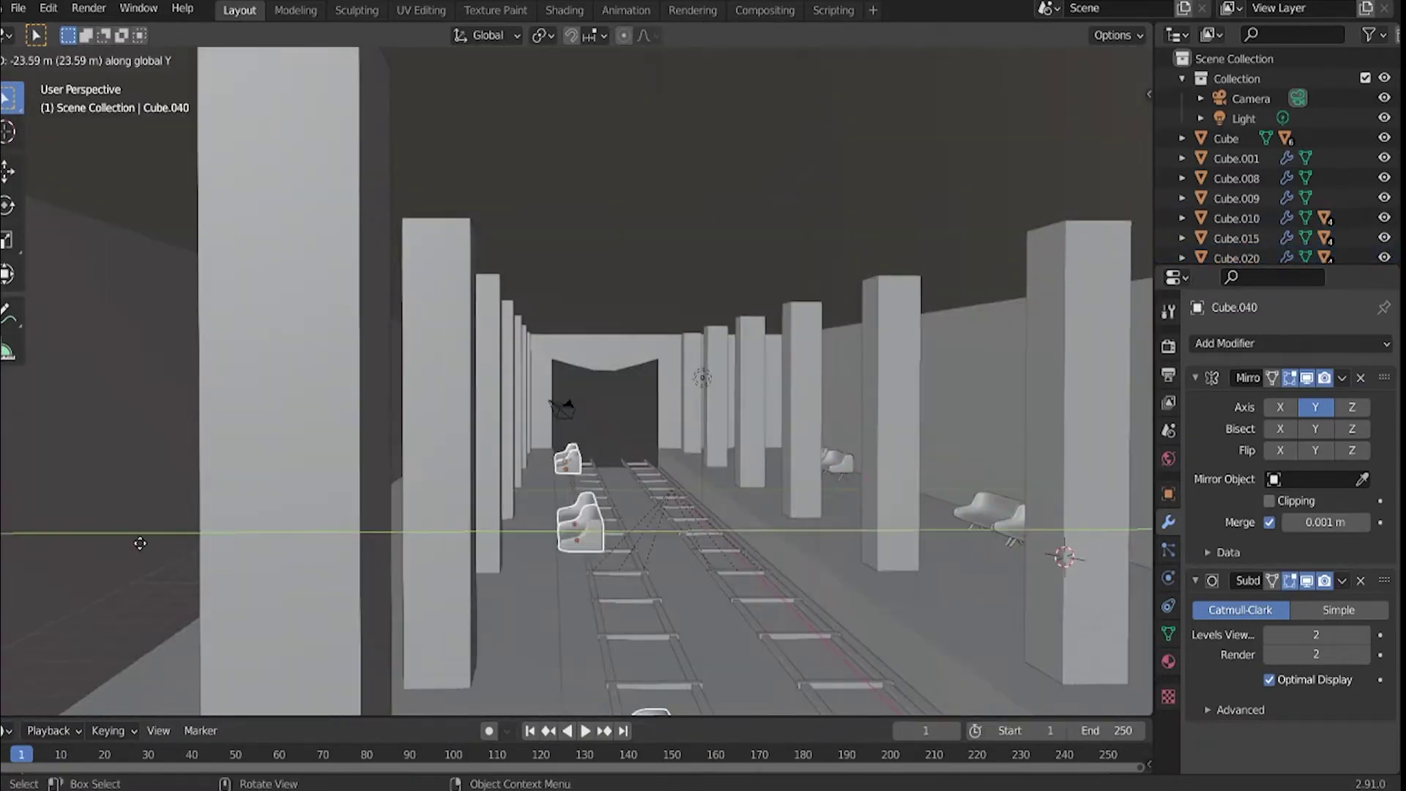
click(585, 425)
Select one bench and frame the view on it for inspection.
mouse_move(586, 425)
middle_down()
mouse_move(541, 489)
mouse_move(809, 589)
mouse_move(570, 498)
mouse_move(757, 546)
middle_up()
click(809, 589)
key(KP_Decimal)
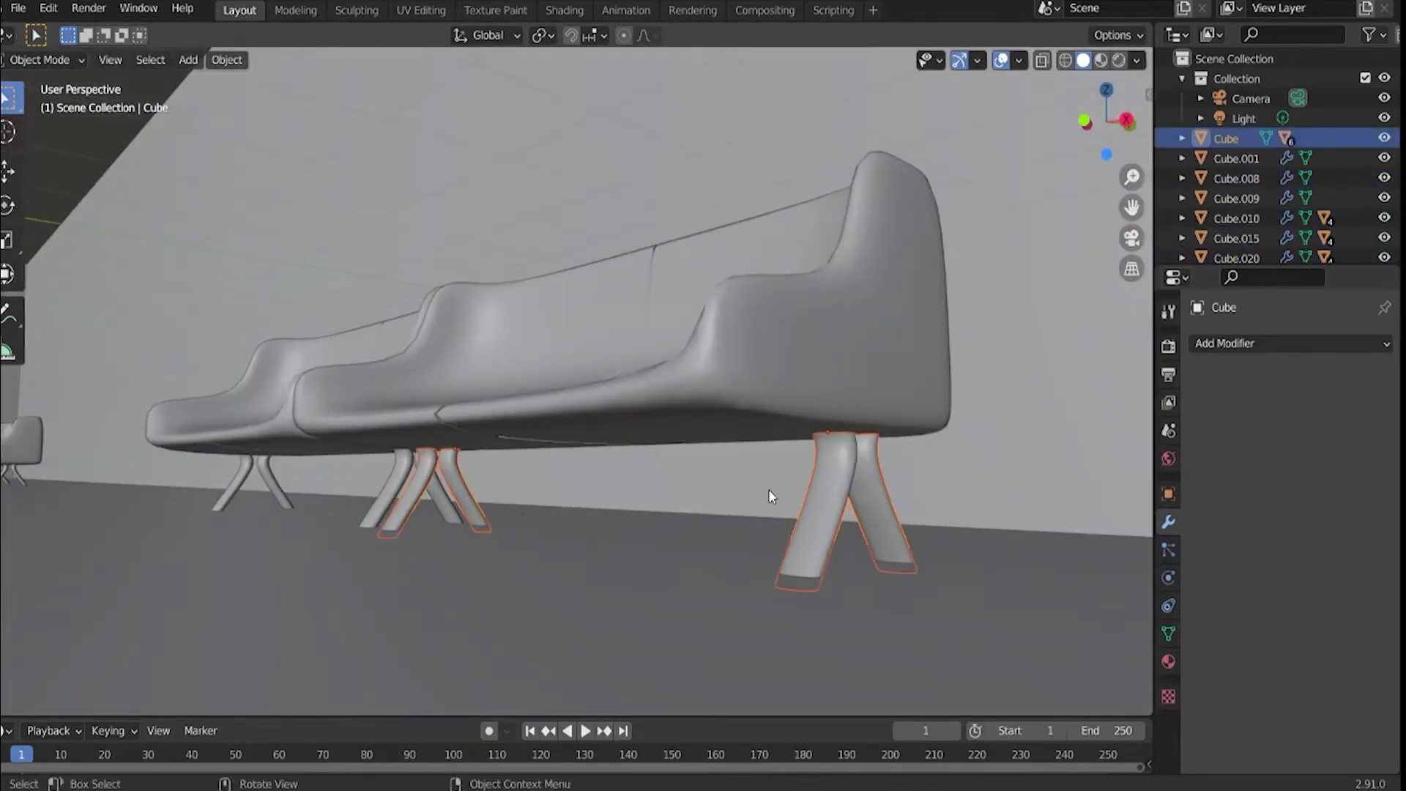
shift+click(590, 407)
scroll(590, 407, down, 1)
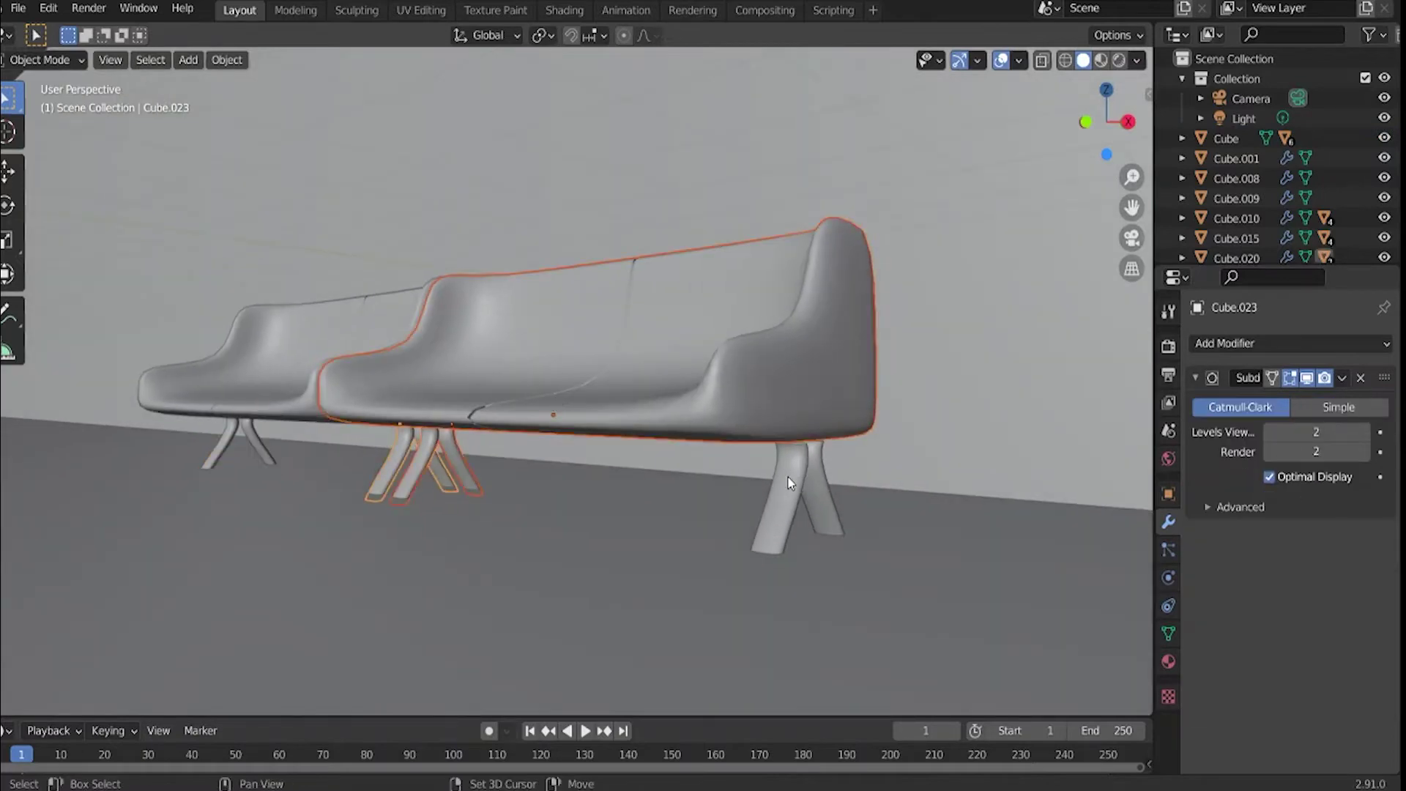
scroll(399, 461, down, 2)
scroll(399, 469, up, 3)
Check the legs of both benches, then select both benches.
click(665, 291)
middle_drag(665, 291, 436, 315)
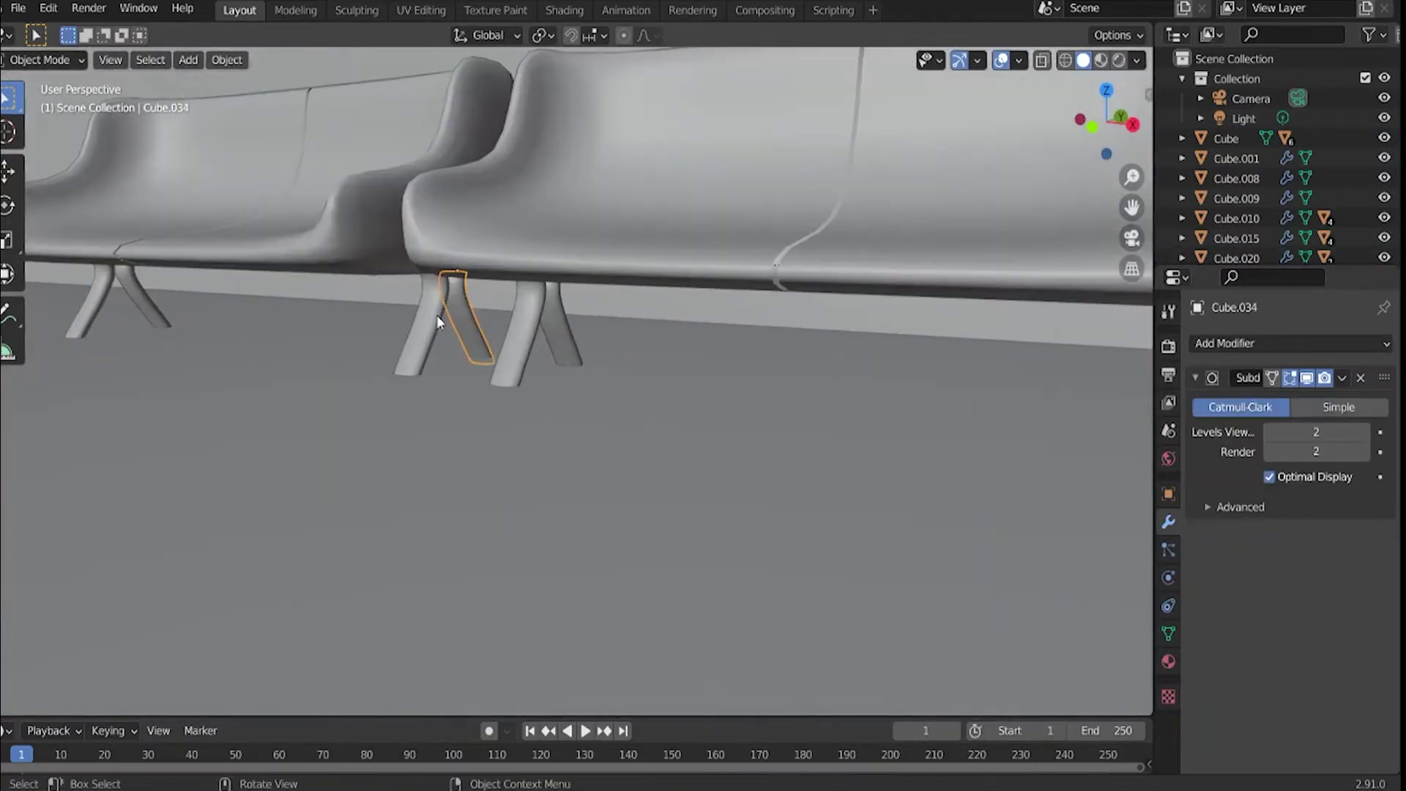
middle_drag(552, 325, 293, 351)
click(293, 351)
scroll(293, 351, down, 5)
middle_drag(634, 382, 666, 468)
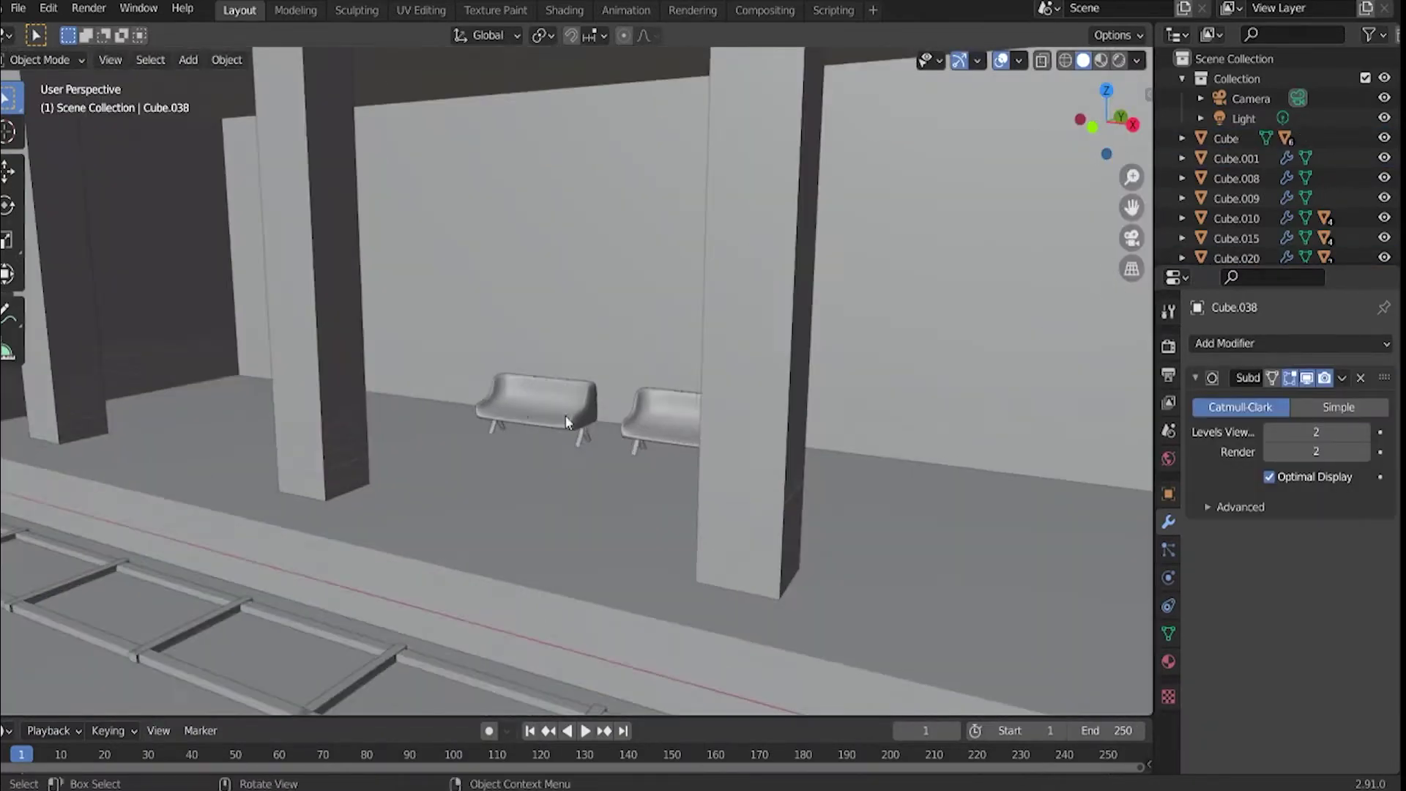
shift+click(798, 500)
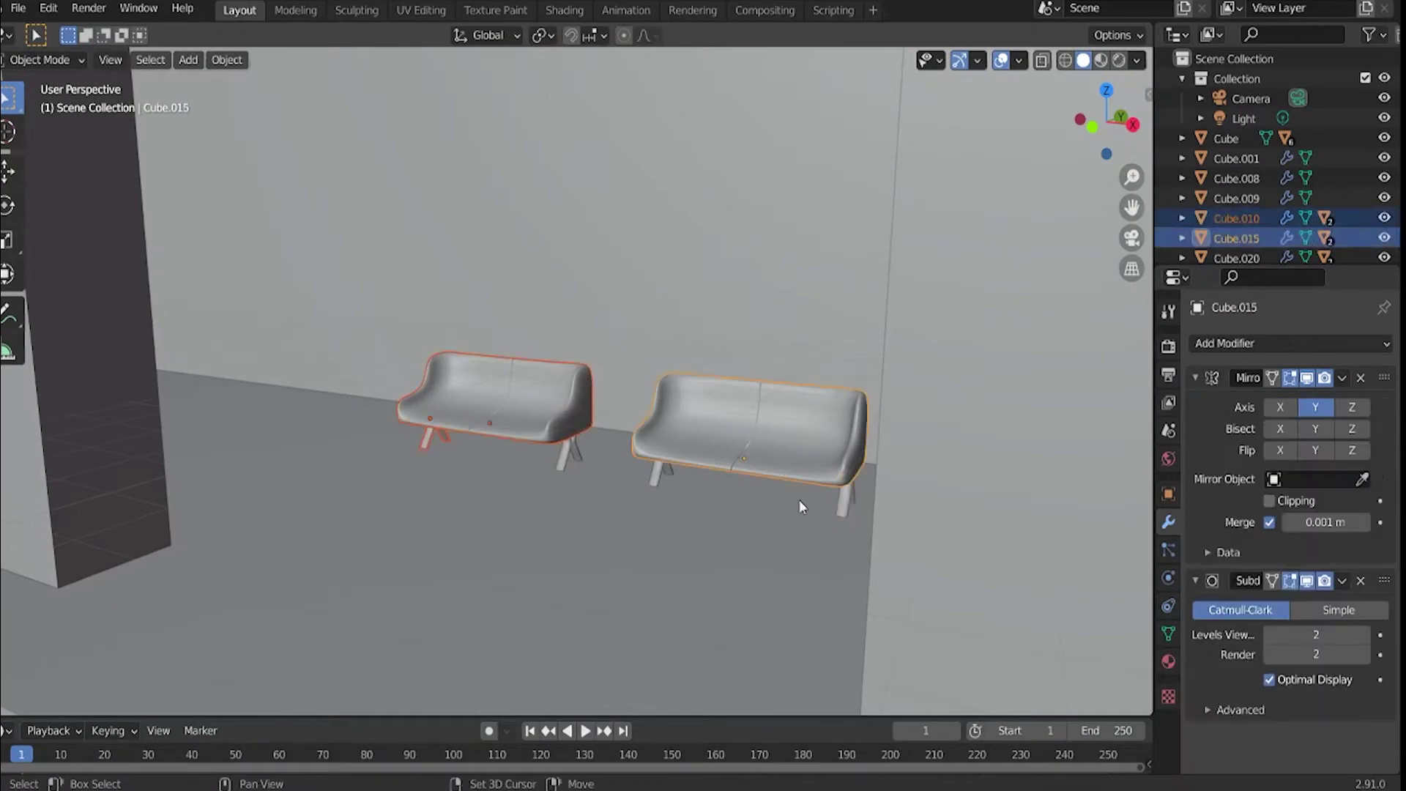
scroll(785, 520, down, 3)
scroll(785, 519, up, 3)
shift+middle_drag(784, 520, 304, 396)
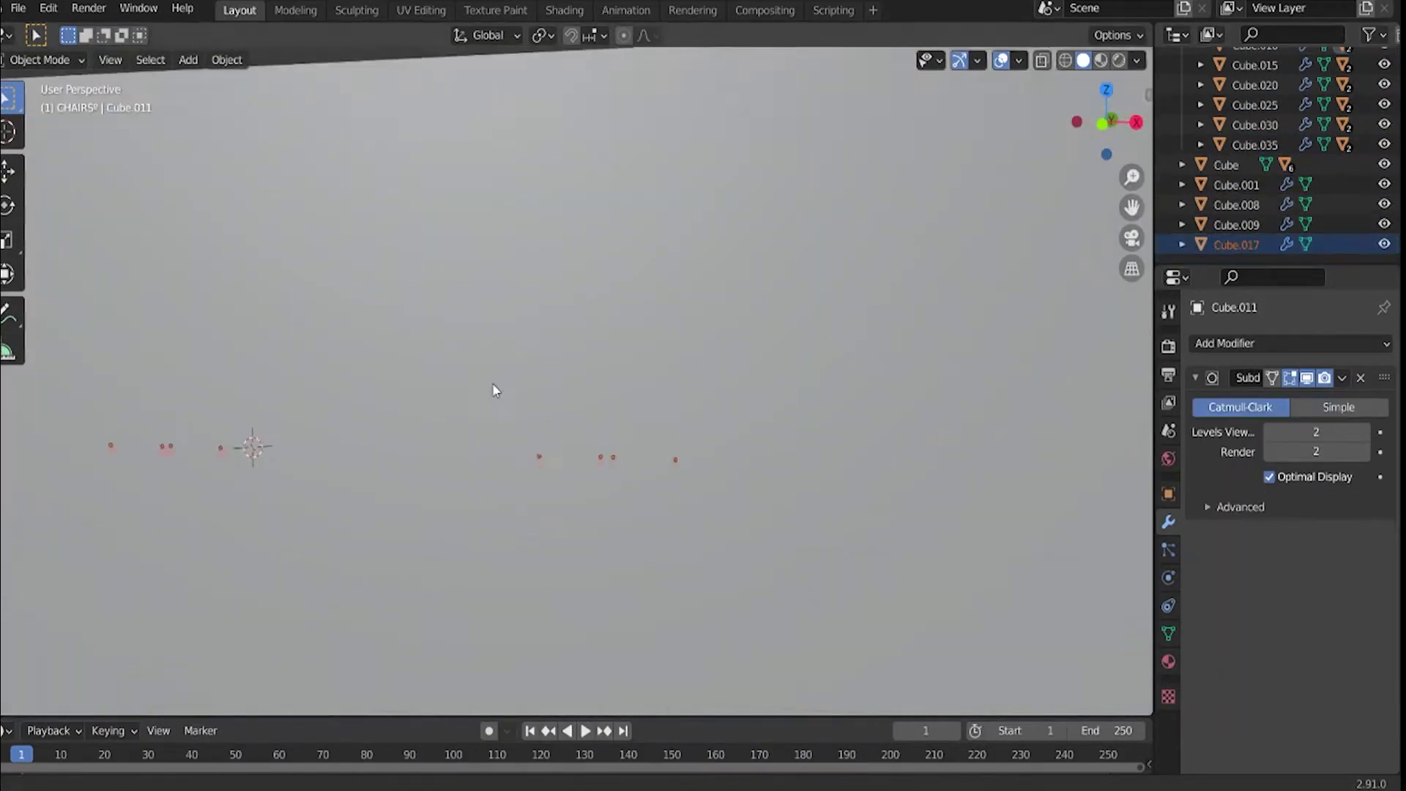
Select a bench copy and its leg, then rotate it around Z.
scroll(1237, 244, up, 2)
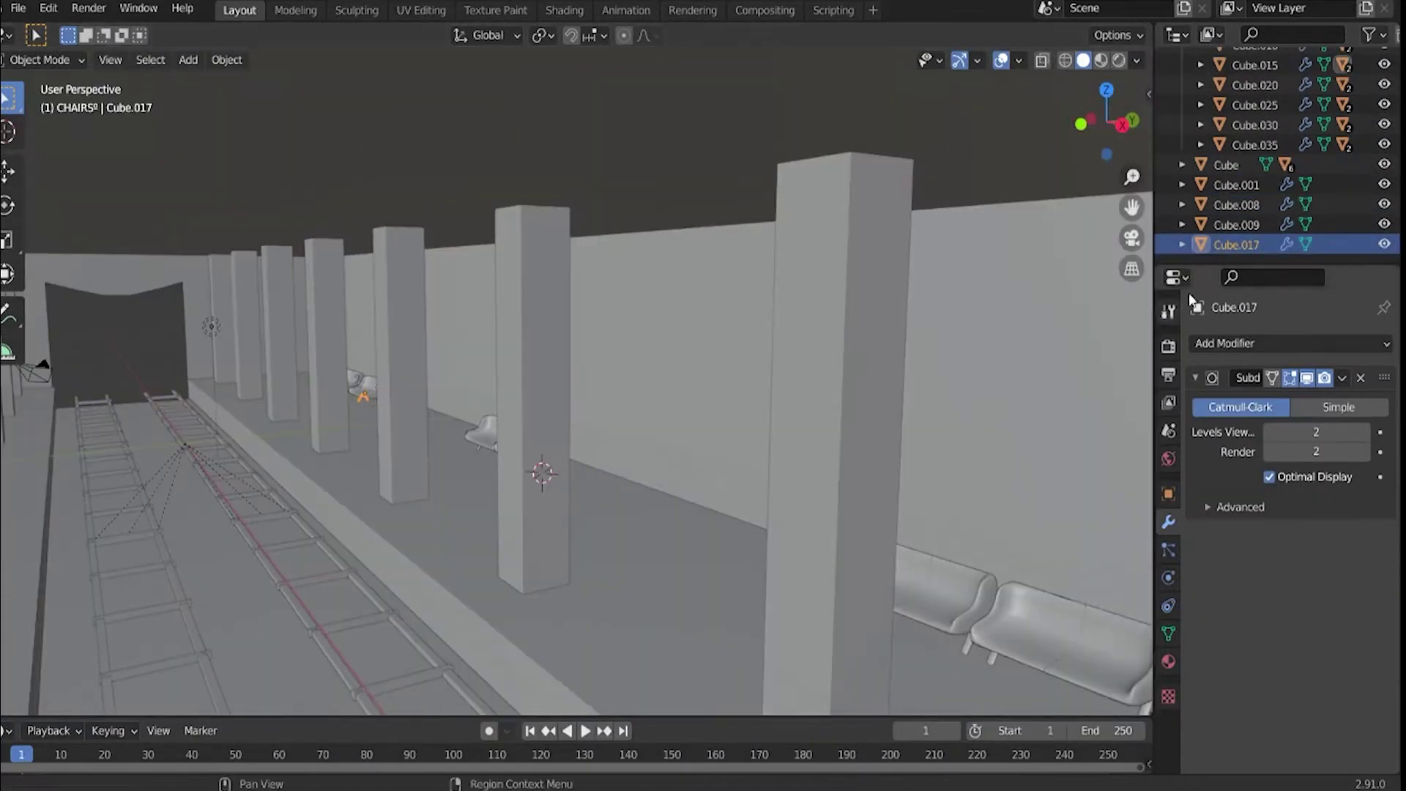
click(1253, 160)
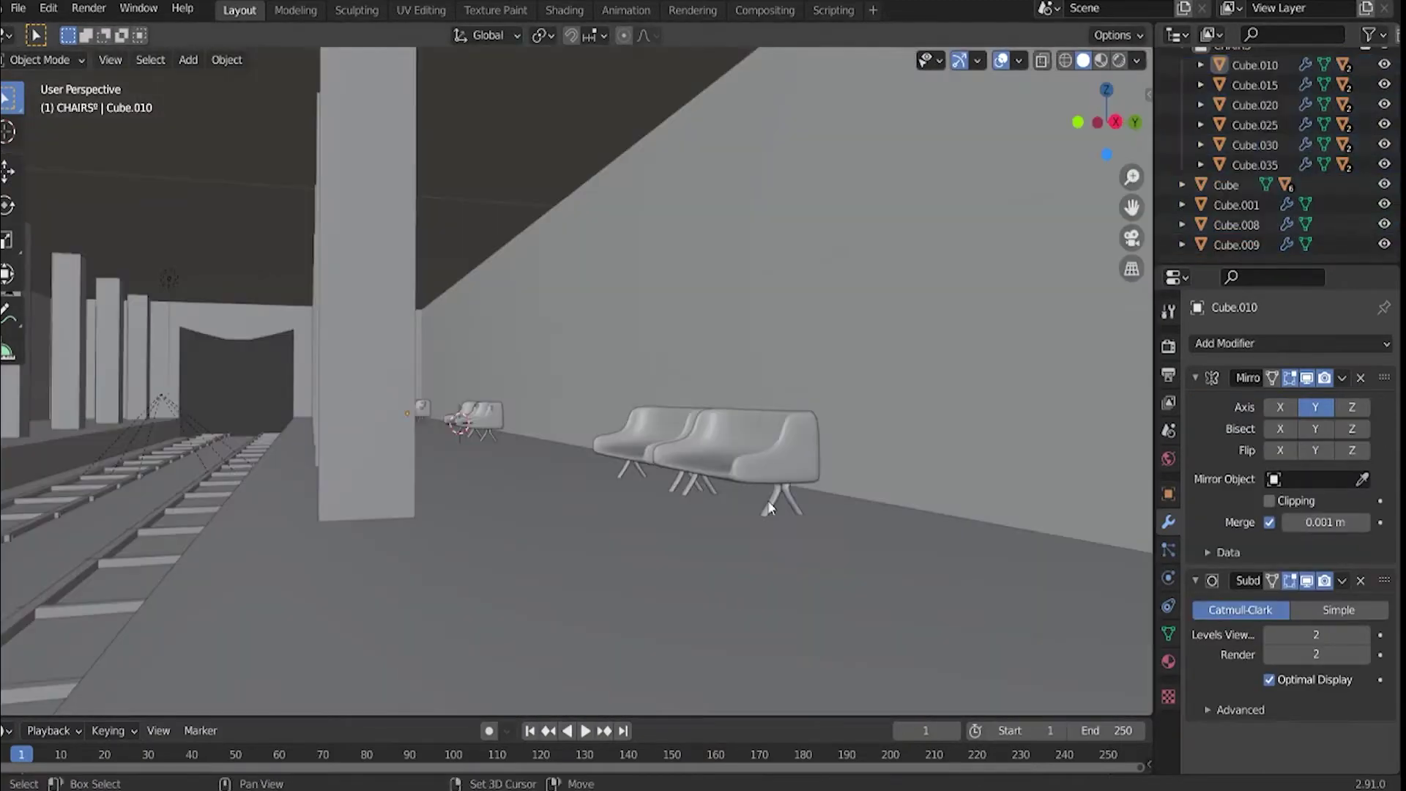
click(769, 507)
scroll(1221, 223, up, 5)
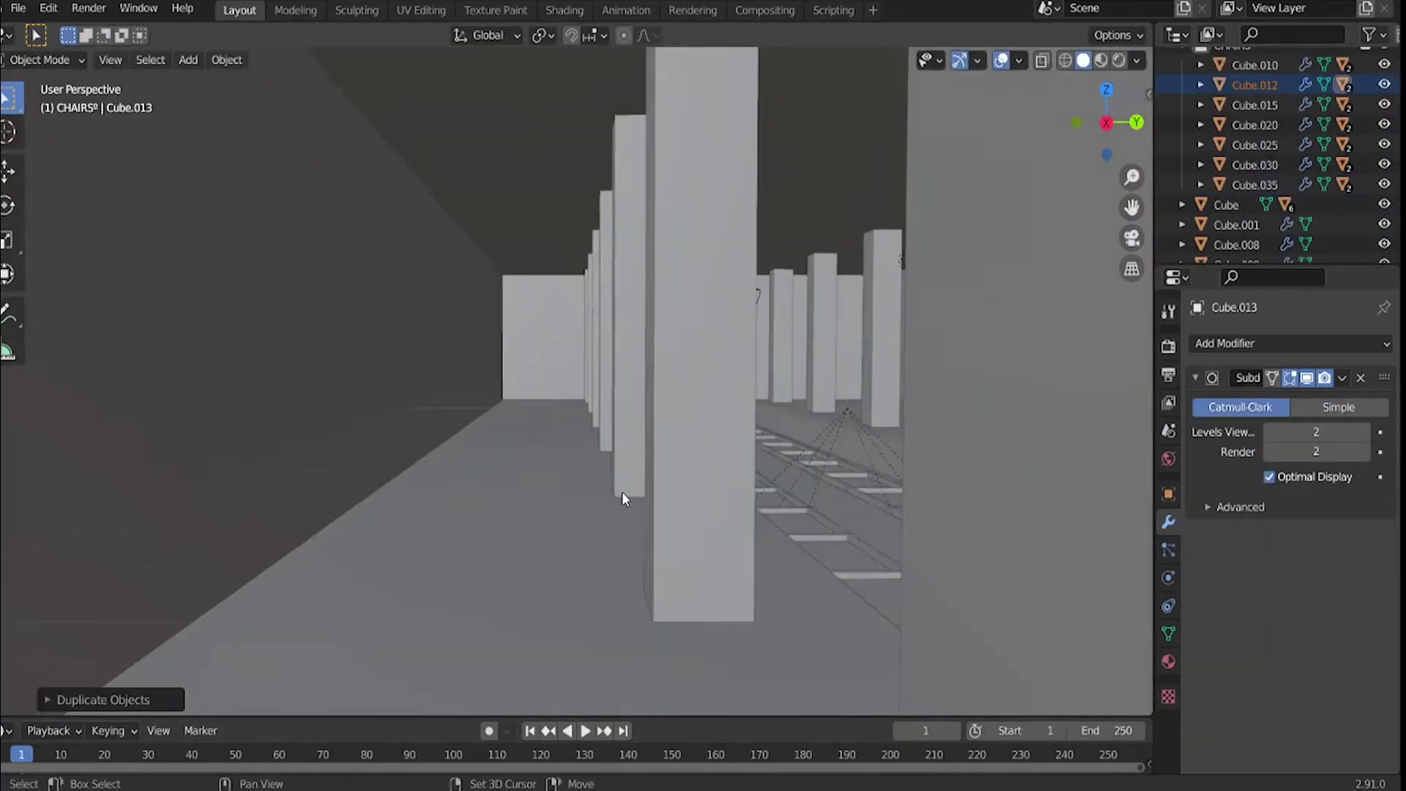
key(r)
key(z)
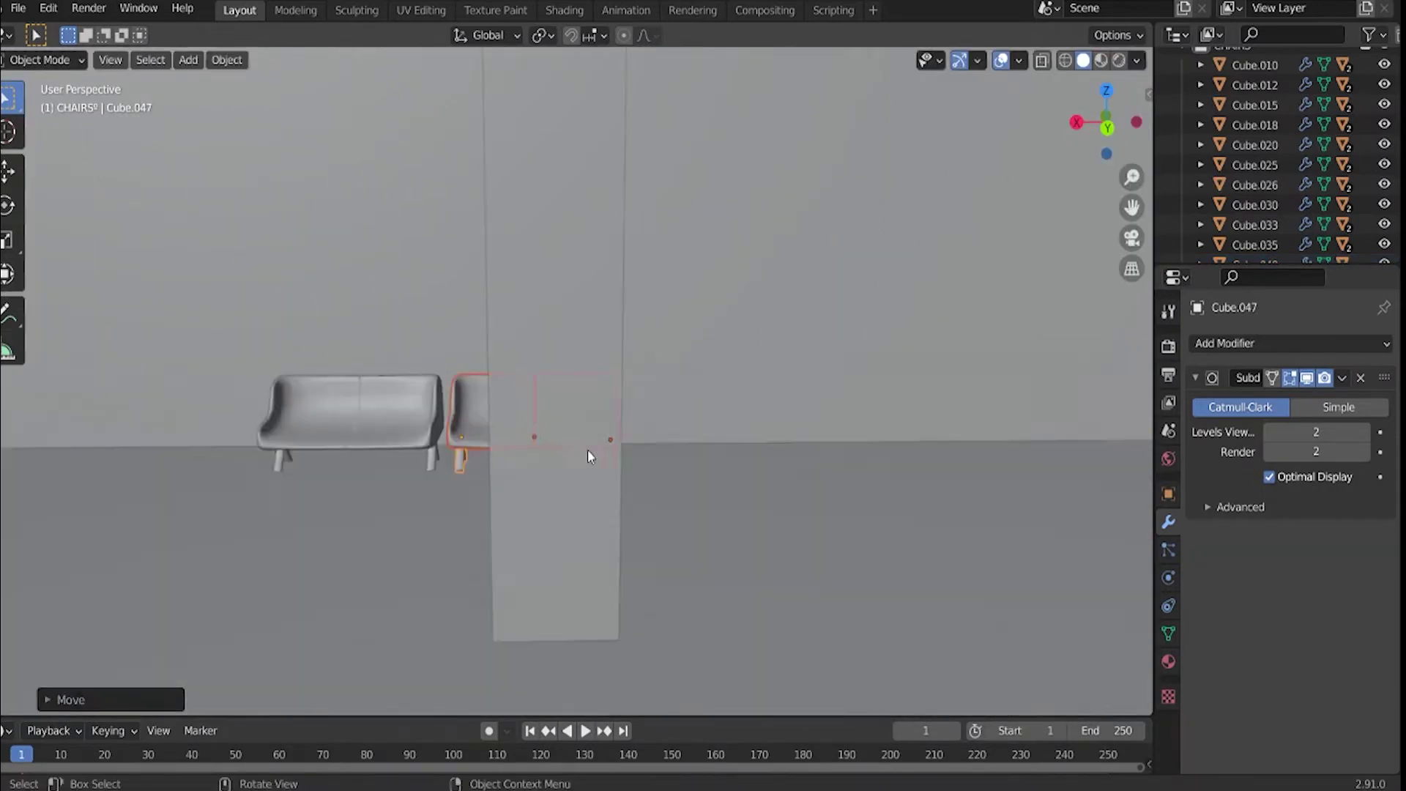
Select further bench copies in the outliner.
scroll(1192, 143, up, 5)
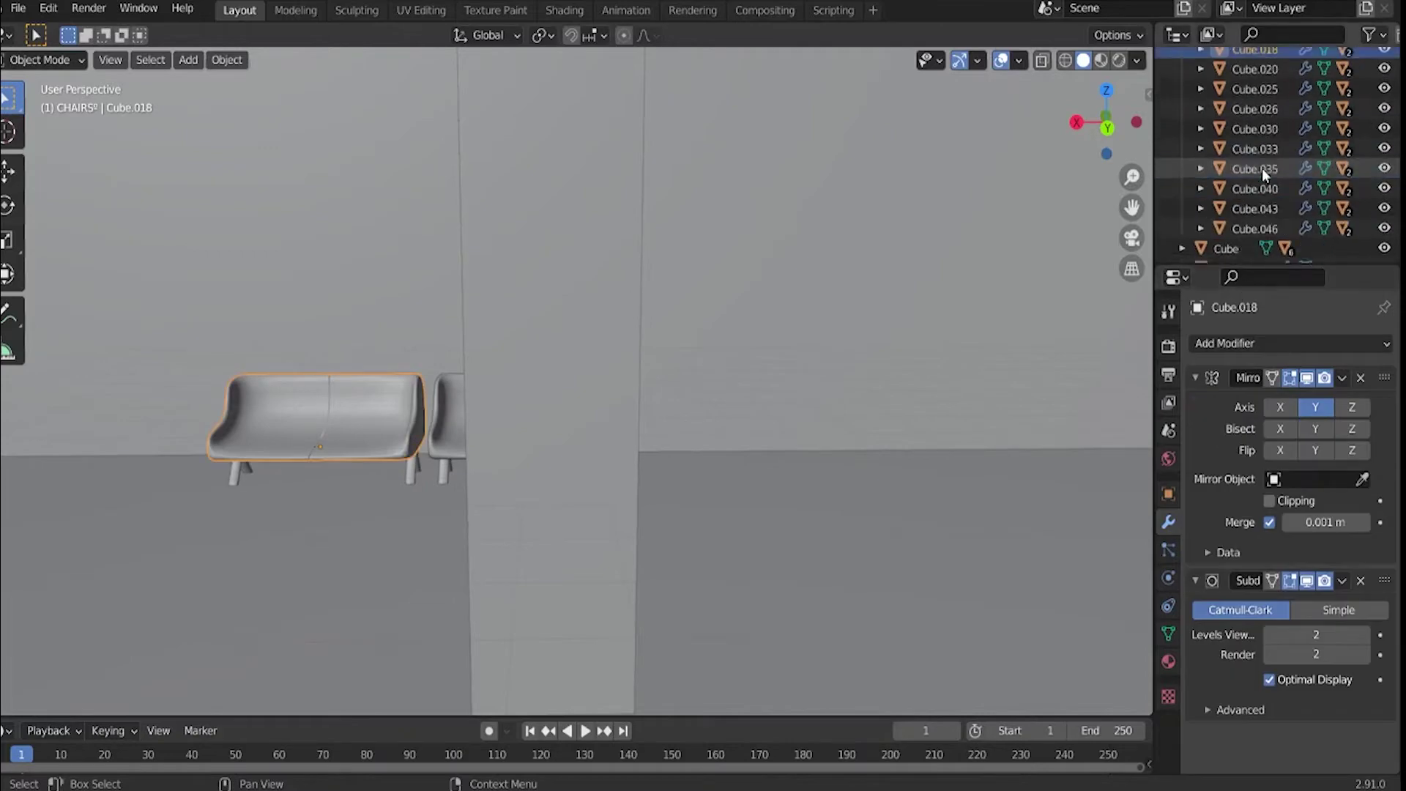
click(1252, 142)
scroll(1255, 161, down, 5)
click(1253, 175)
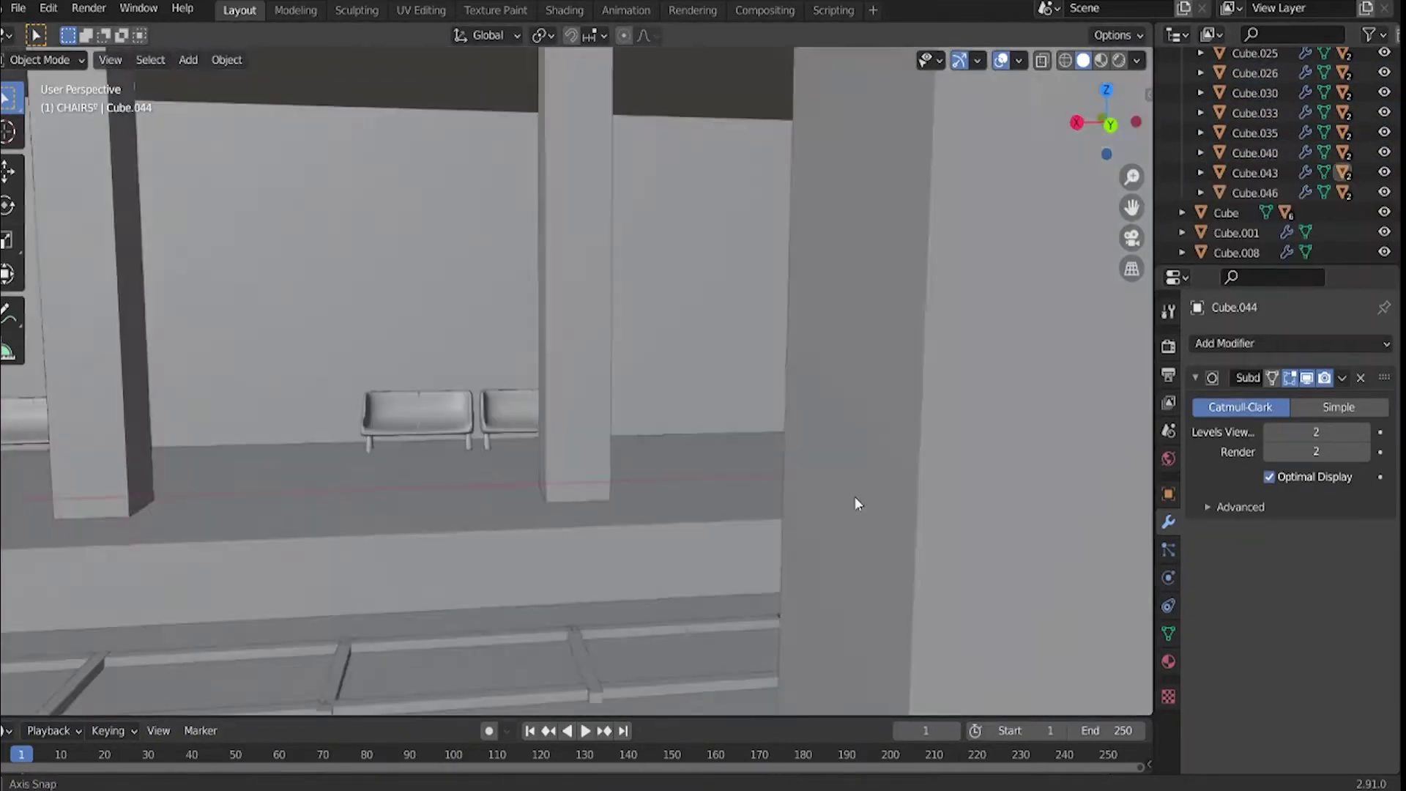
Subdivide the track bed face and enable proportional editing in vertex mode.
key(Tab)
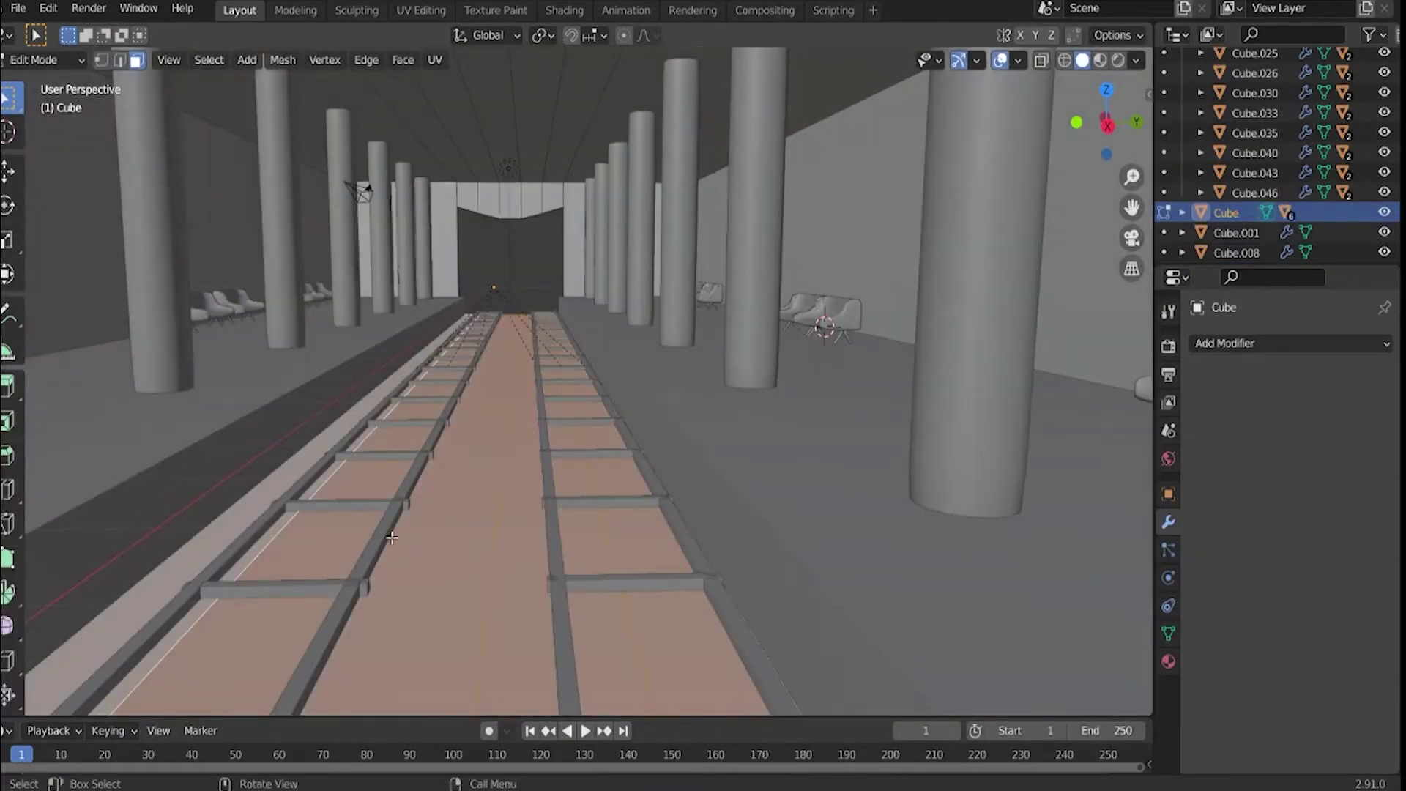
right_click(392, 537)
click(377, 386)
key(1)
key(o)
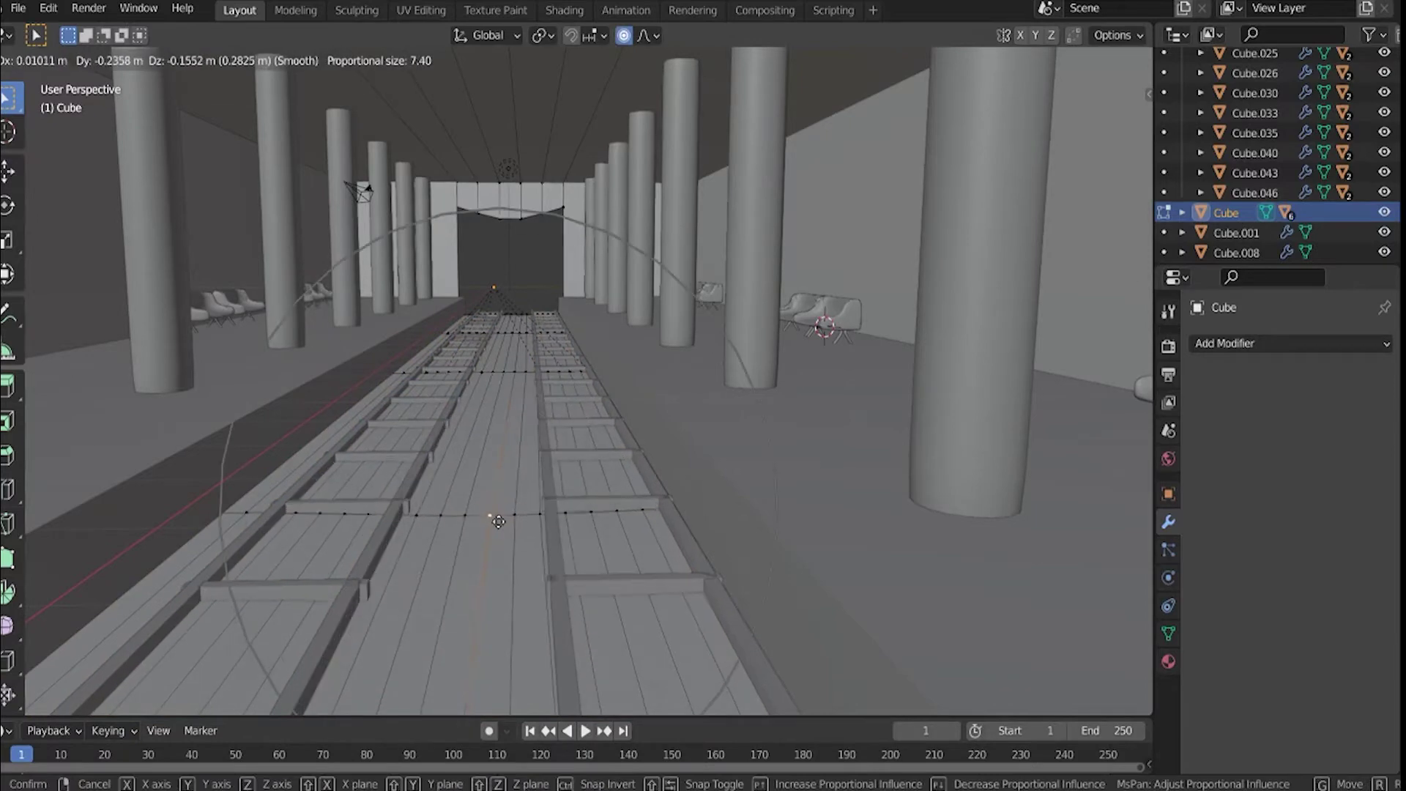
middle_drag(515, 591, 475, 445)
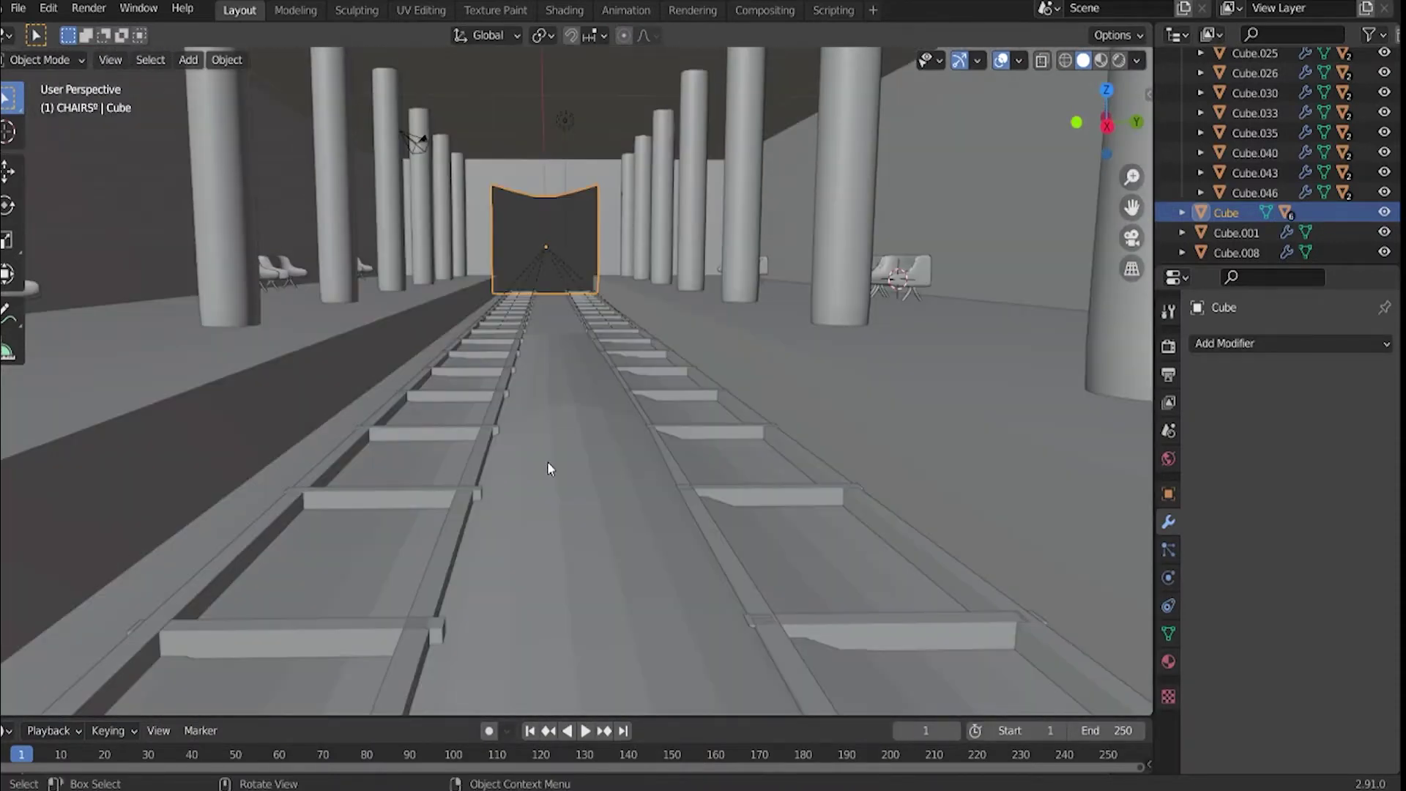
key(shift+a)
click(715, 534)
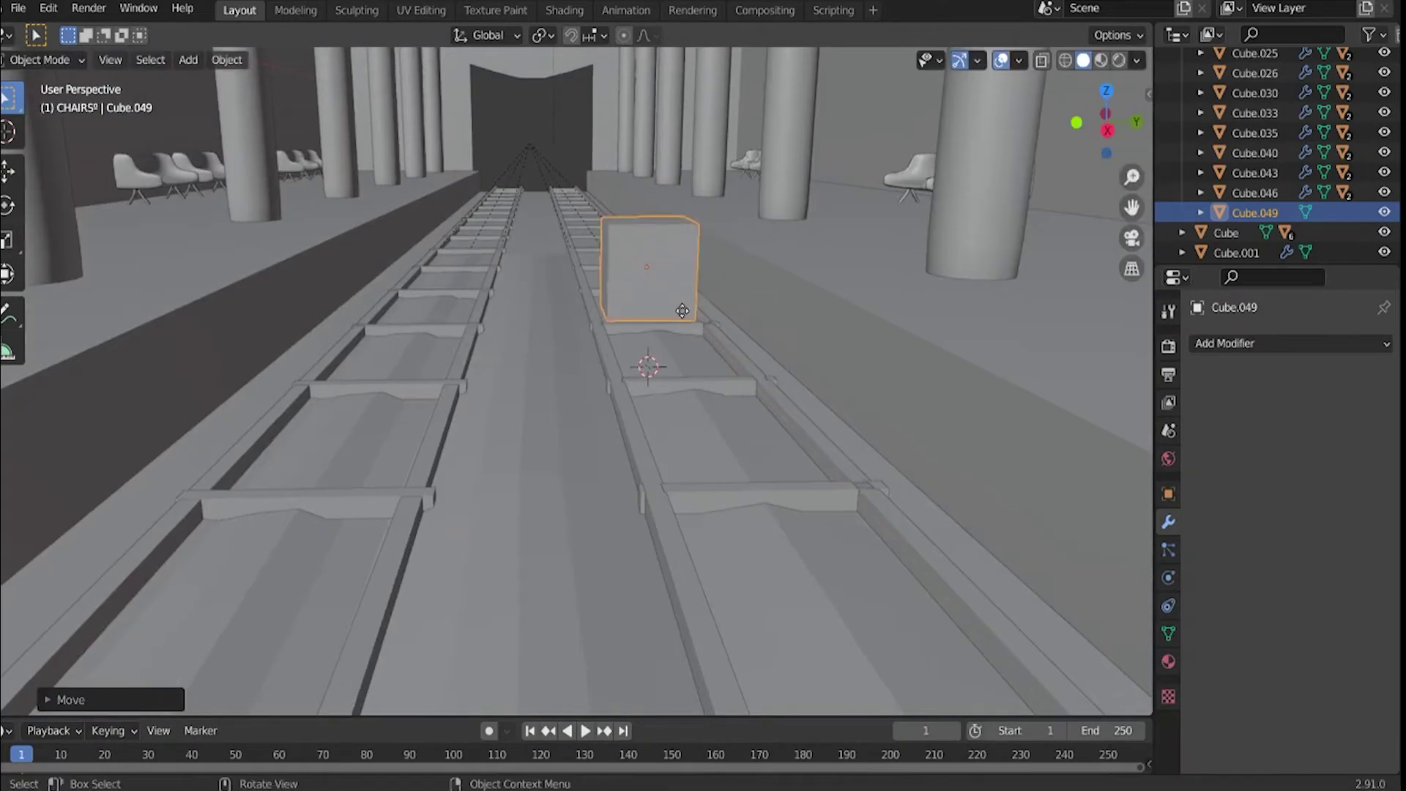
Scale the cube into a long box, lower it onto the rails, and center it along Y.
key(s)
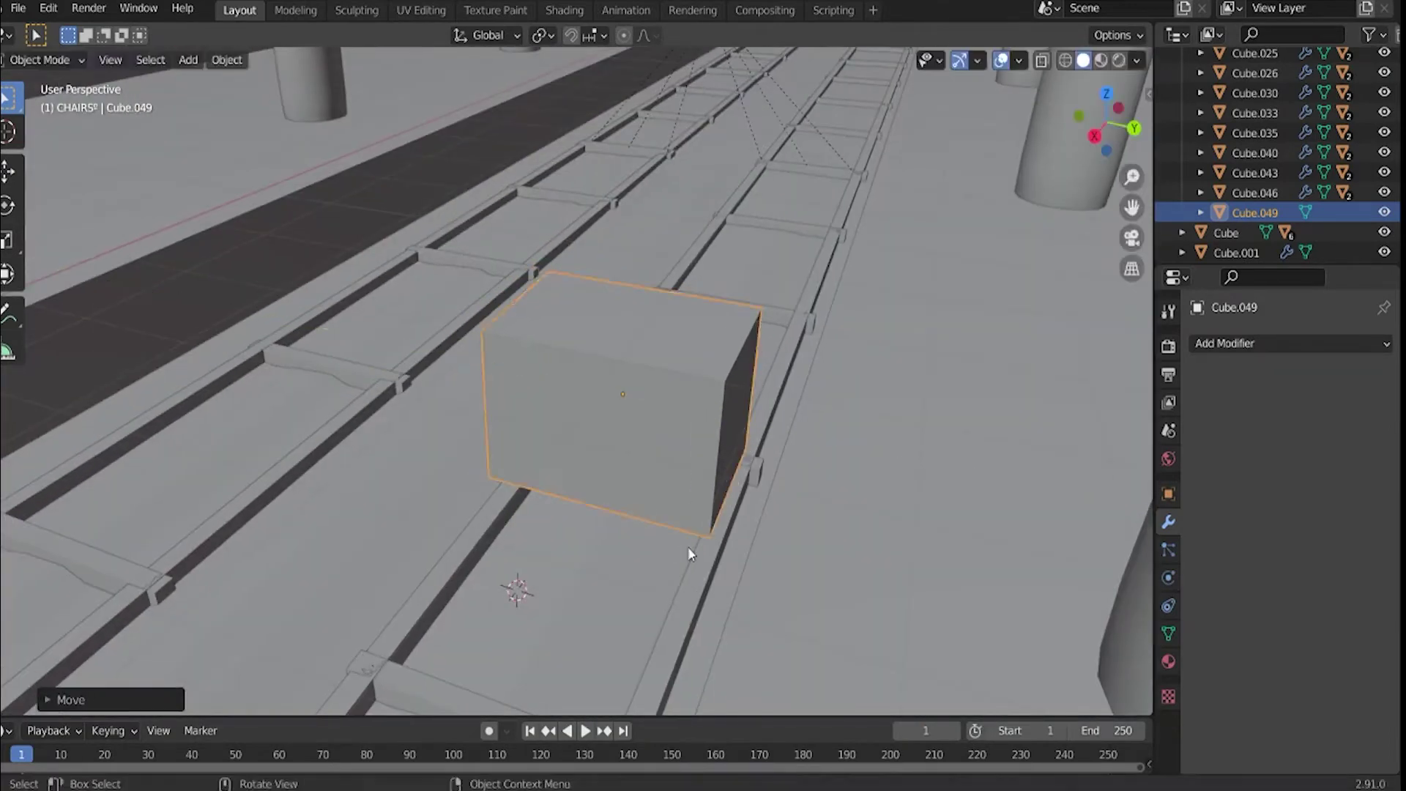
key(s)
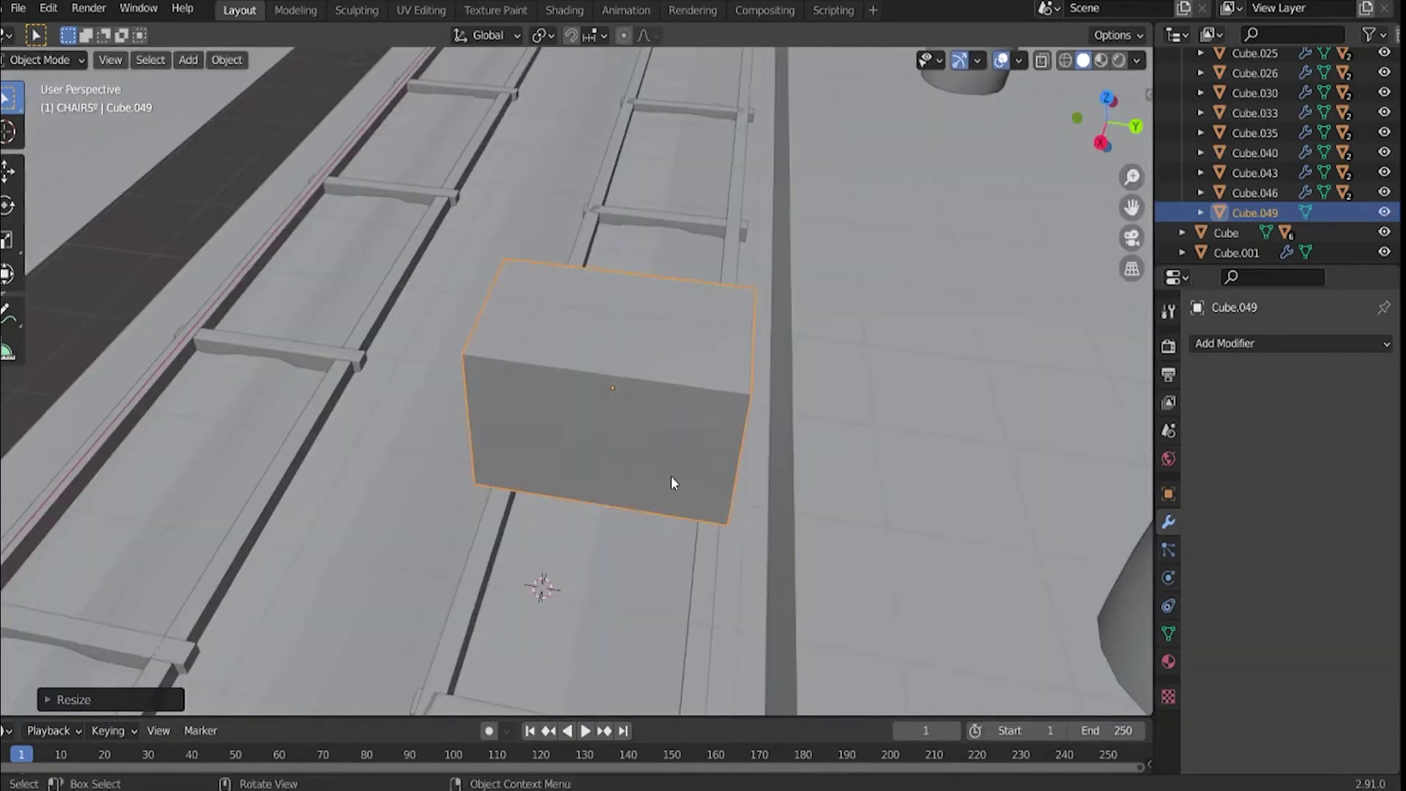
key(g)
key(z)
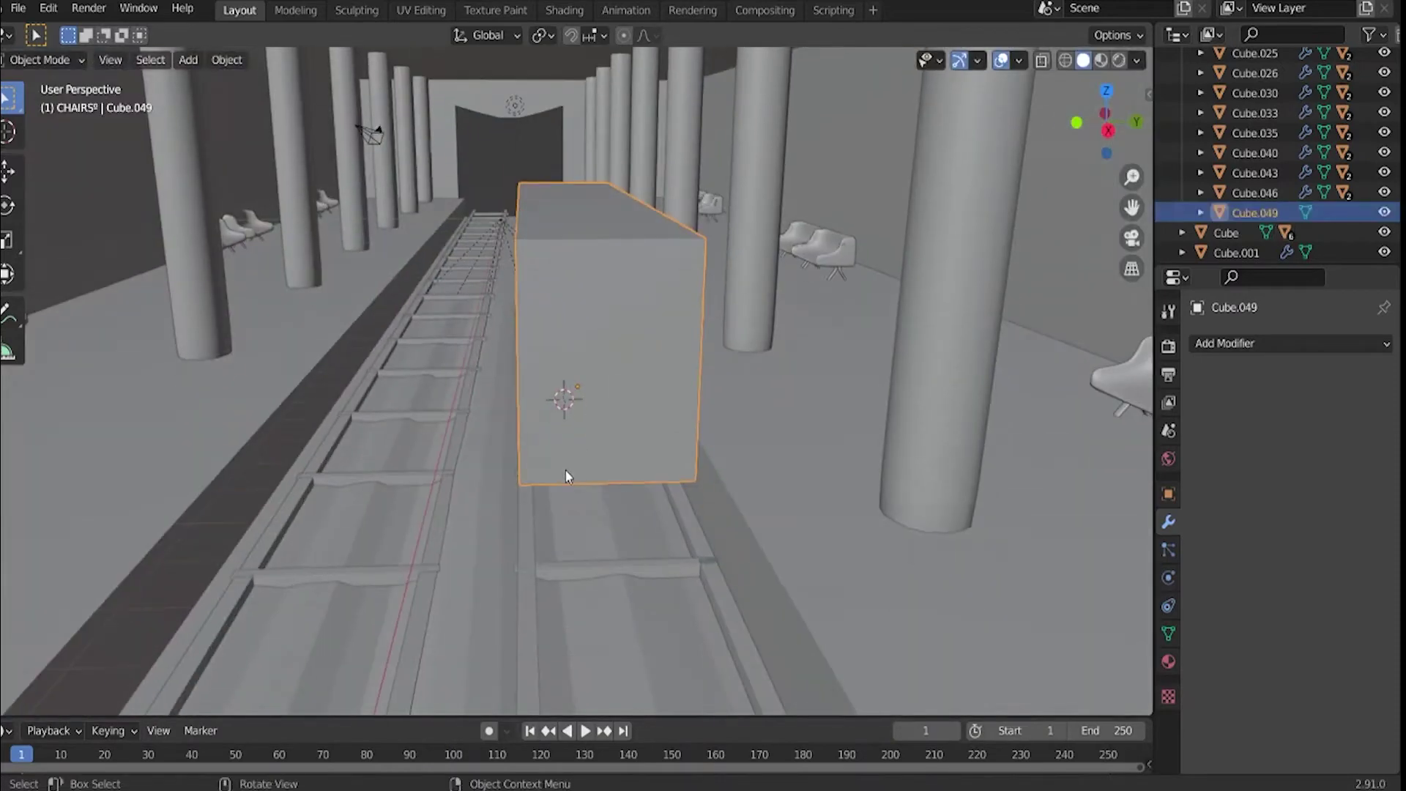
key(g)
key(y)
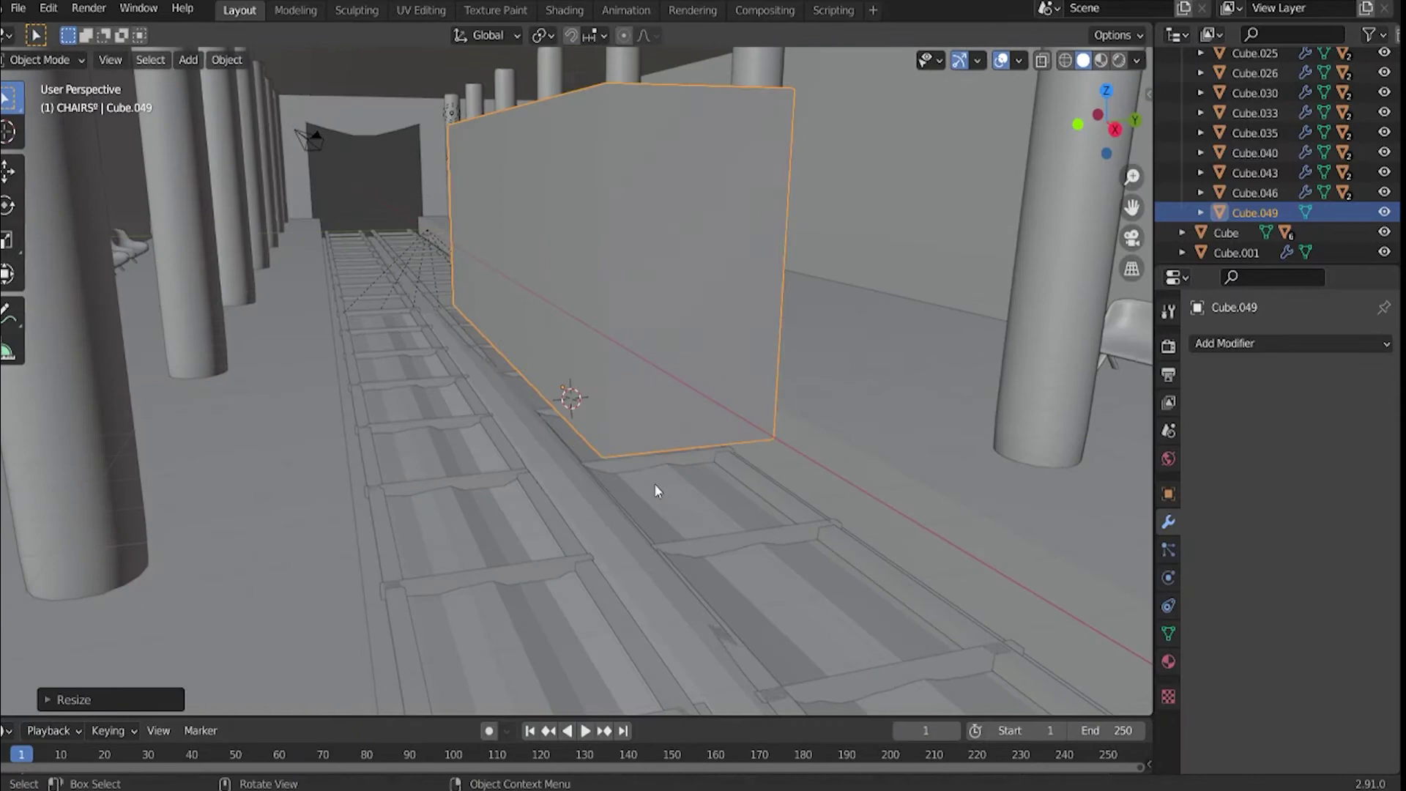
mouse_move(655, 489)
middle_down()
mouse_move(718, 545)
mouse_move(687, 459)
mouse_move(345, 295)
mouse_move(615, 314)
middle_up()
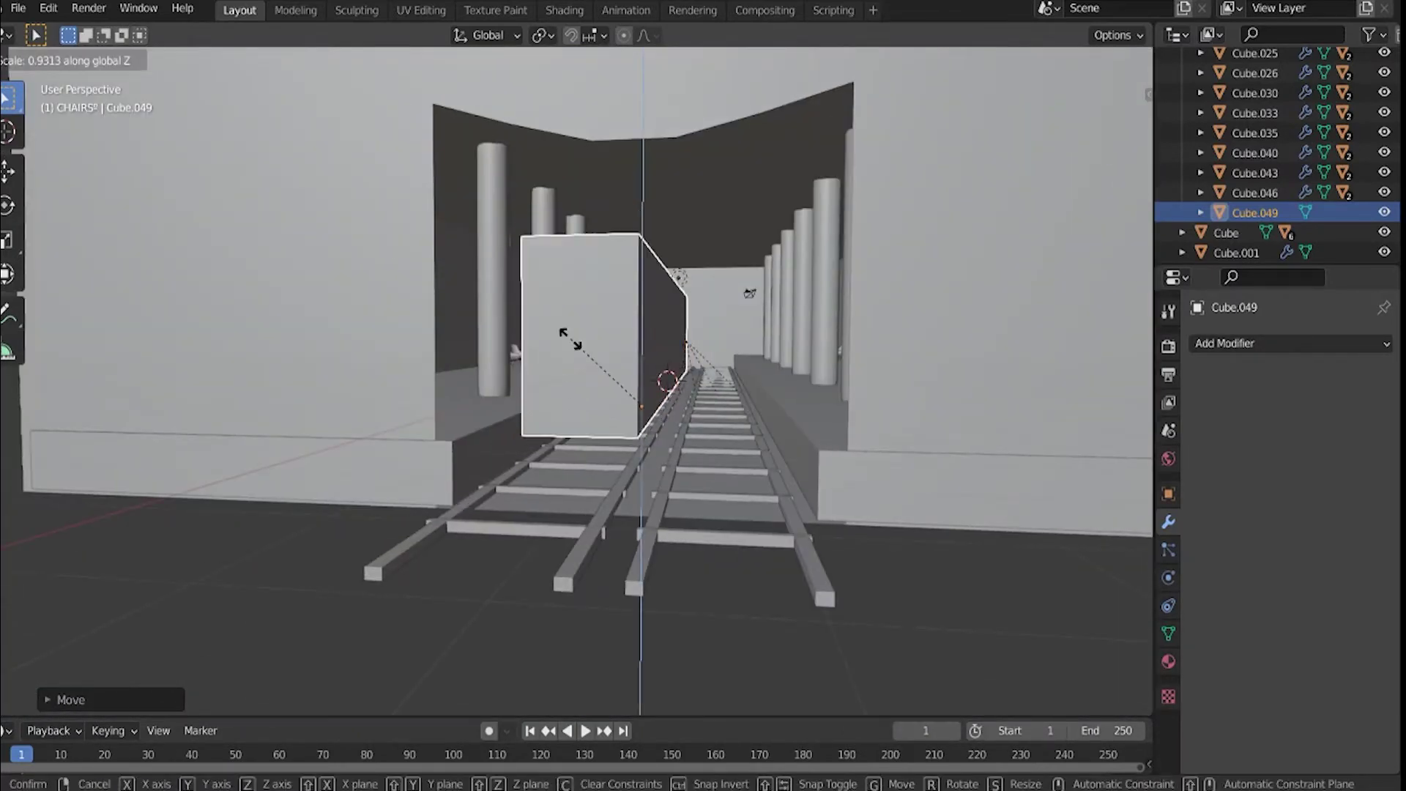
click(557, 615)
middle_drag(556, 615, 644, 417)
click(647, 362)
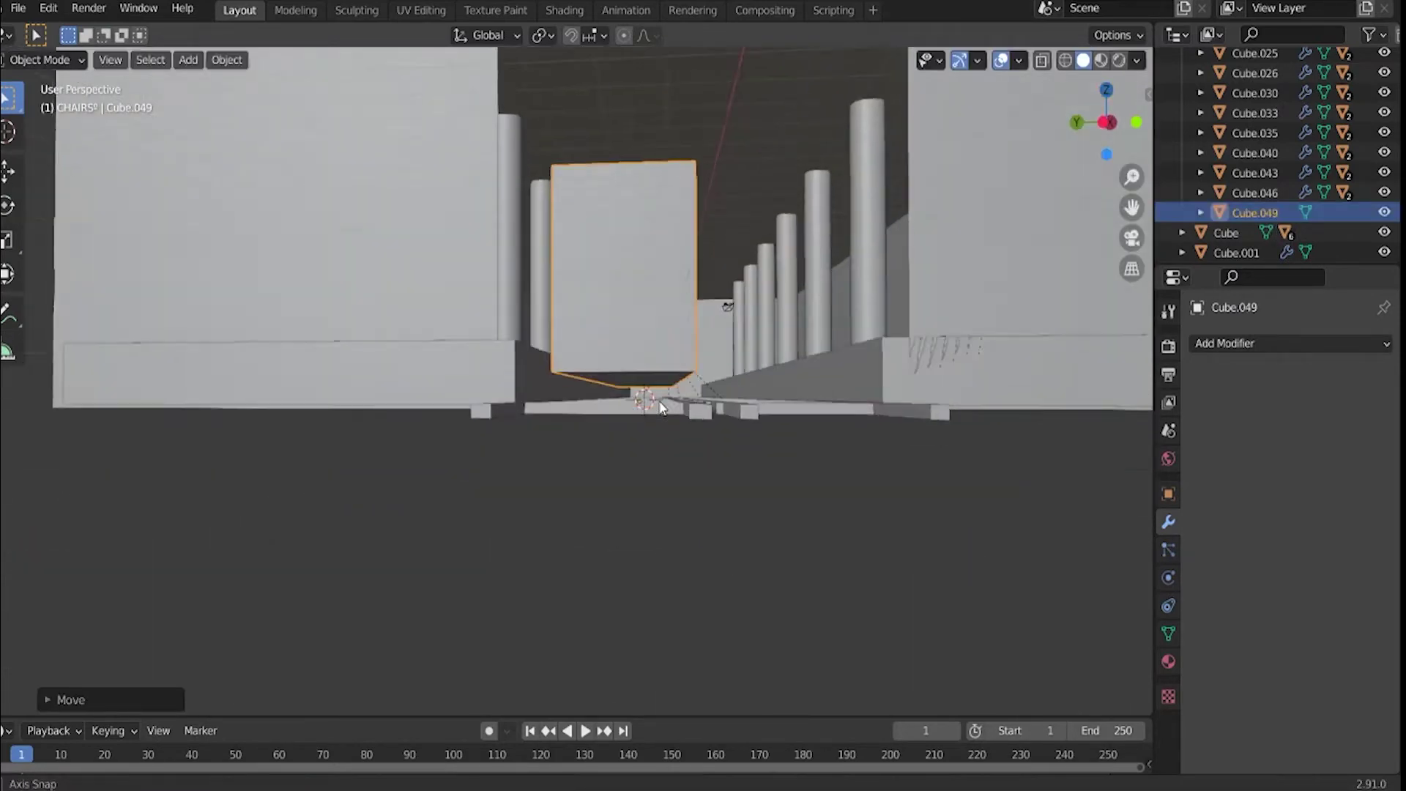
mouse_move(647, 362)
middle_down()
mouse_move(749, 444)
mouse_move(647, 455)
middle_up()
key(Tab)
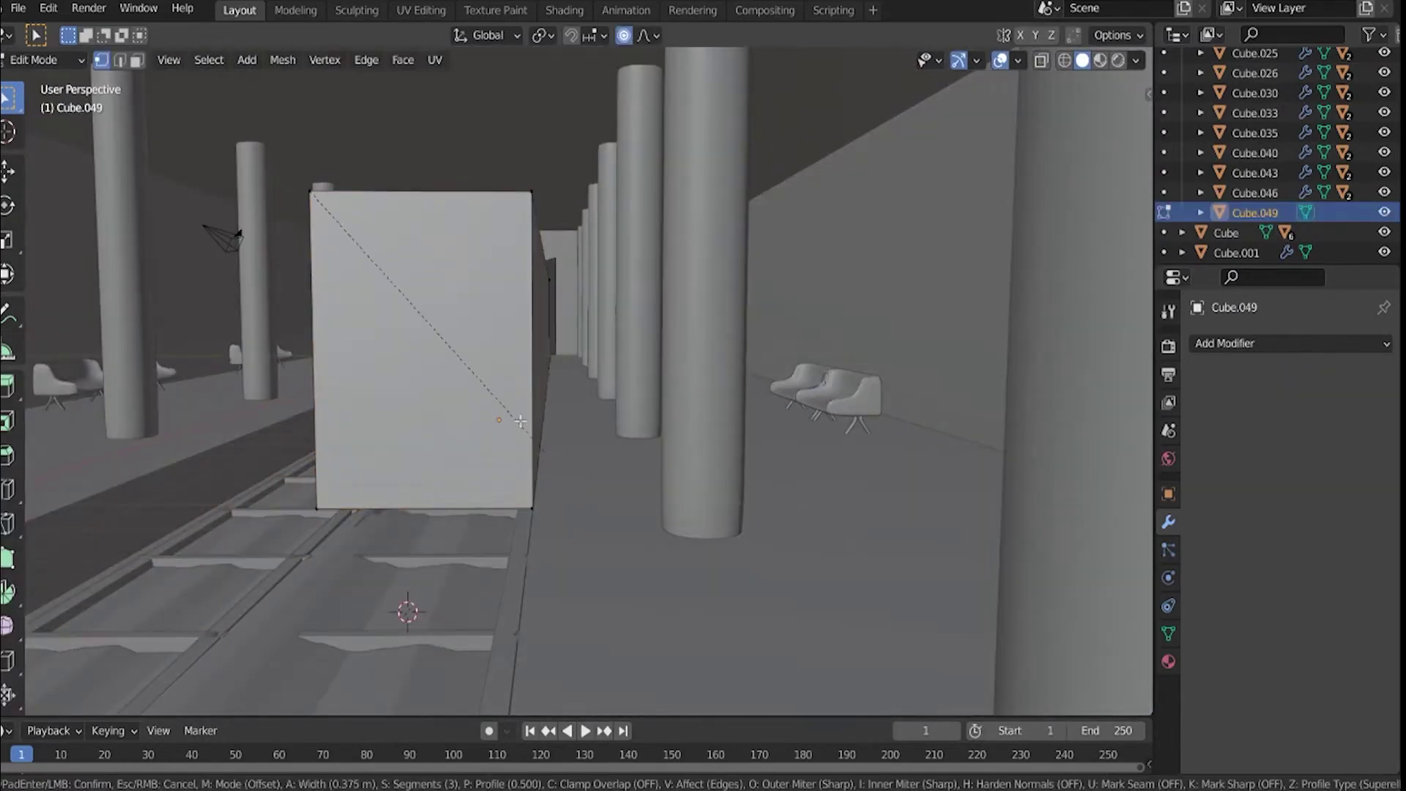
Raise the top-edge bevel's segment count and add Subdivision Surface smoothing to the body.
middle_drag(517, 535, 183, 644)
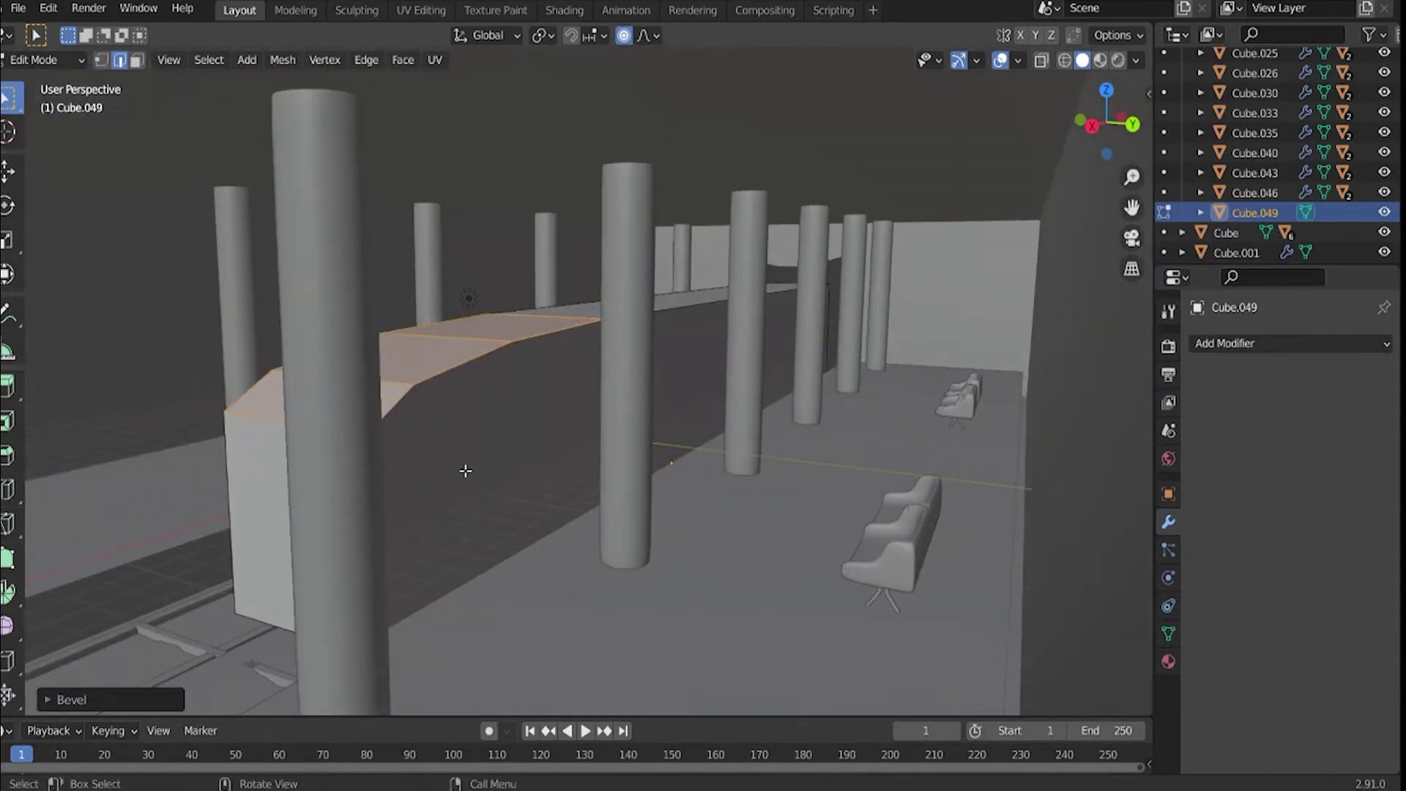
click(71, 699)
click(281, 417)
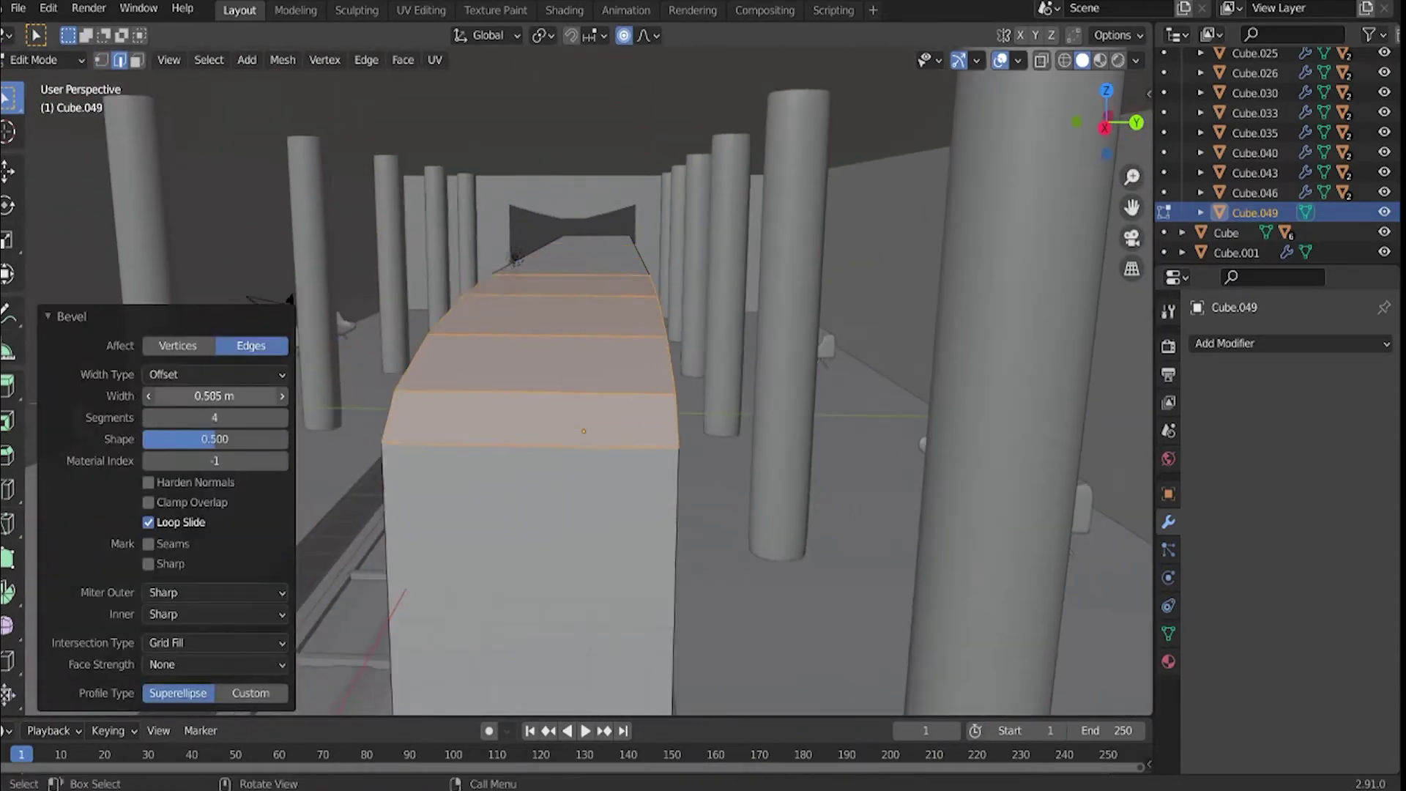
key(Tab)
mouse_move(218, 419)
middle_down()
mouse_move(487, 511)
mouse_move(297, 517)
mouse_move(759, 522)
mouse_move(824, 578)
mouse_move(439, 513)
middle_up()
key(ctrl+1)
Add loop cuts across the train body and slide them toward its end.
key(Tab)
key(ctrl+r)
click(376, 471)
mouse_move(377, 471)
middle_down()
mouse_move(392, 576)
mouse_move(618, 518)
mouse_move(629, 412)
middle_up()
key(g)
key(g)
click(391, 557)
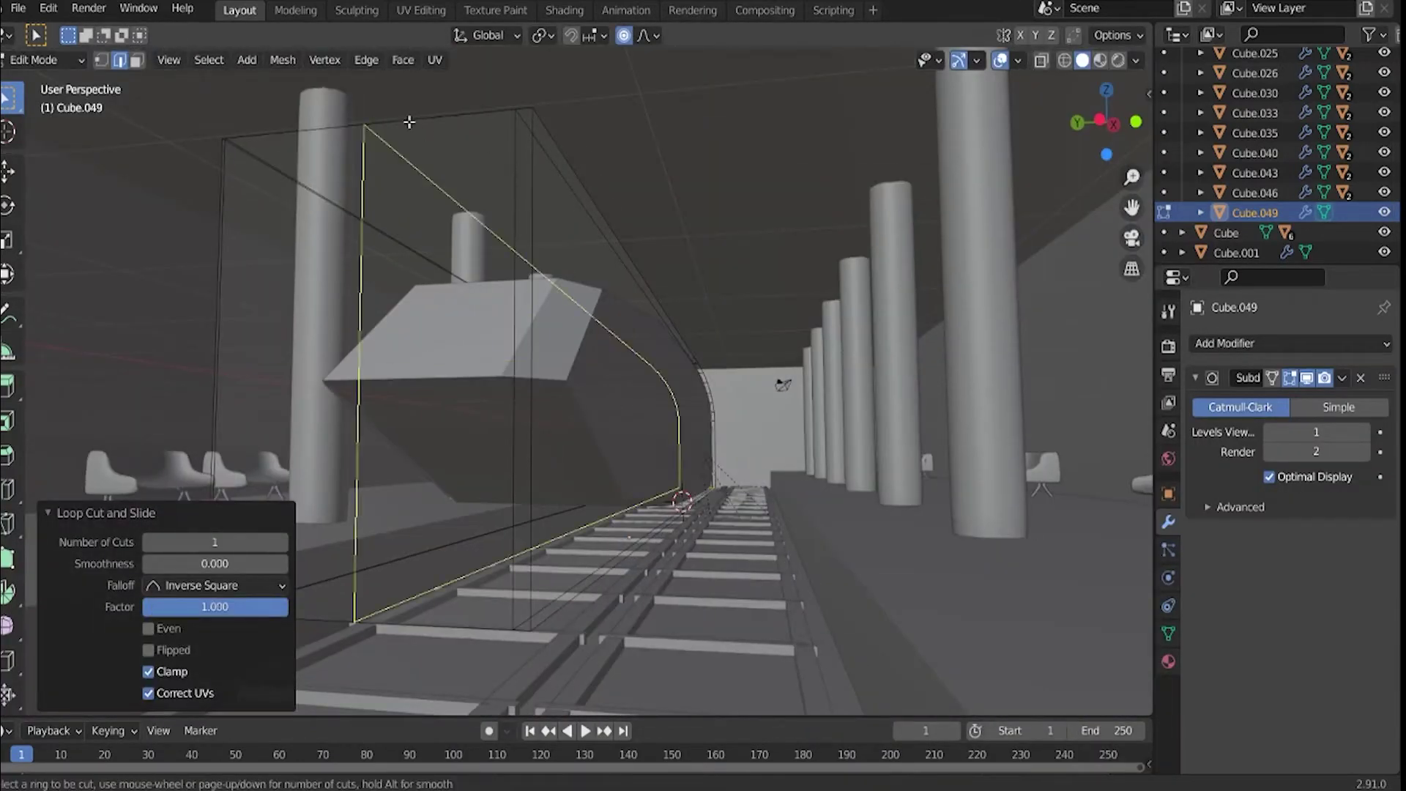
middle_drag(744, 565, 659, 464)
key(ctrl+r)
click(659, 464)
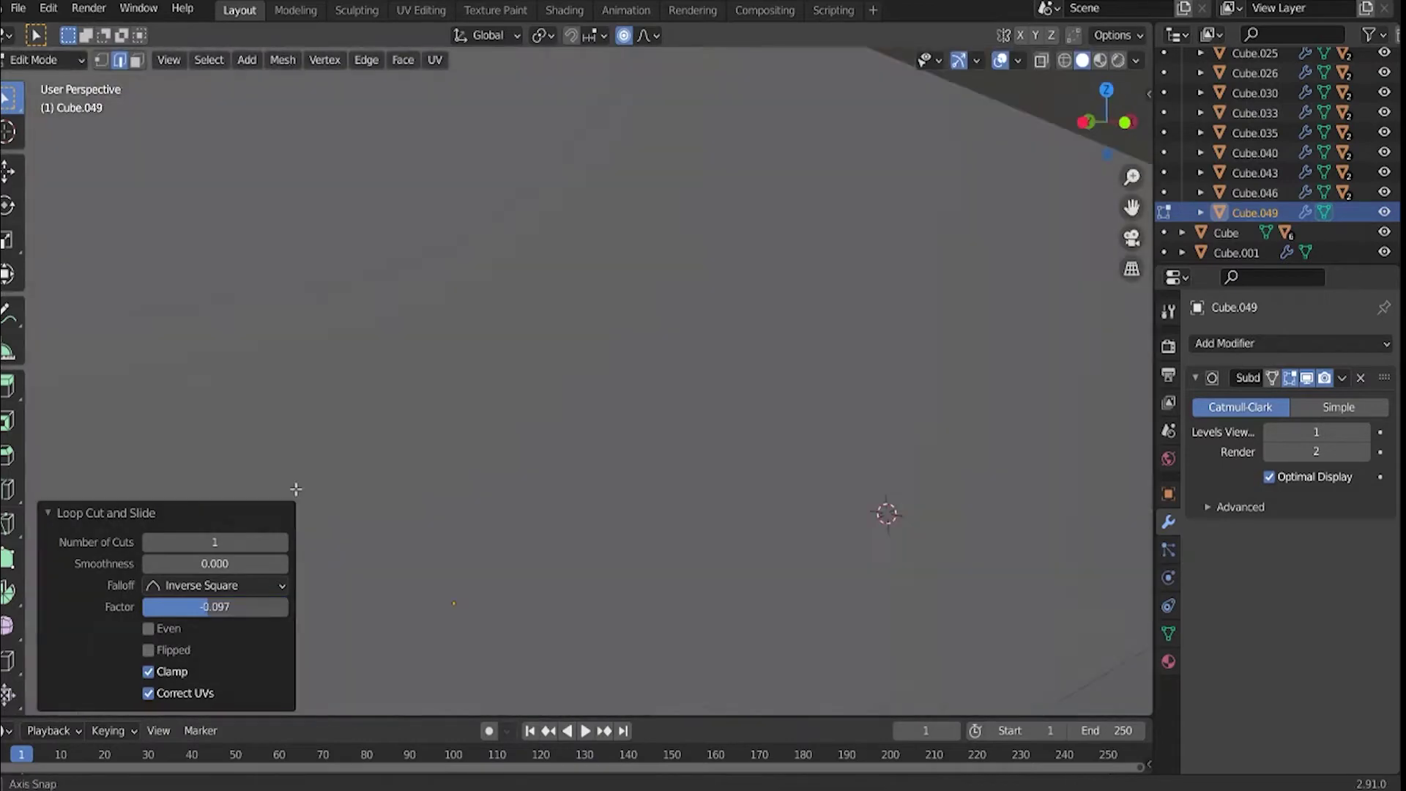
Pick a body vertex, then isolate the train body in local view.
scroll(524, 476, up, 5)
scroll(524, 477, down, 5)
key(1)
click(240, 428)
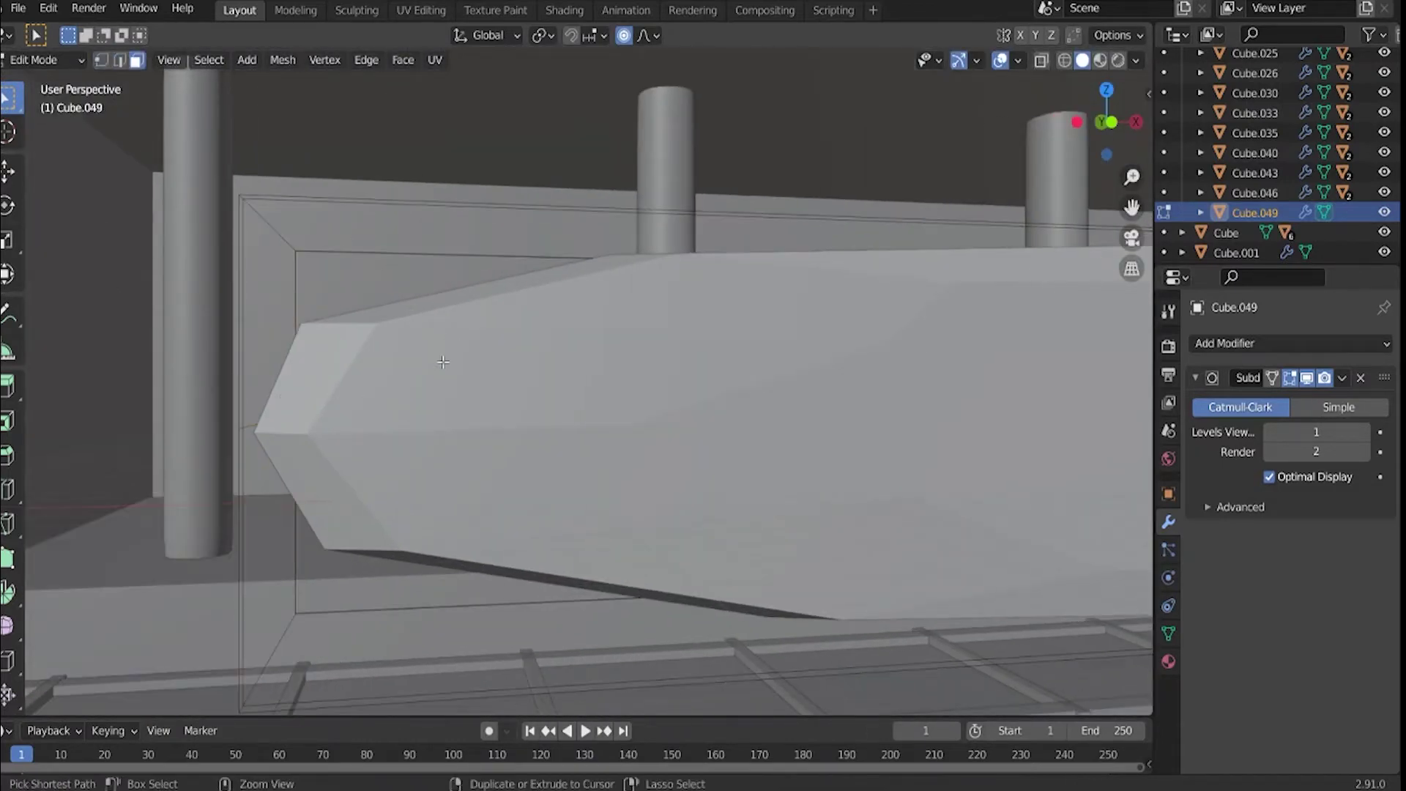
middle_drag(945, 437, 531, 408)
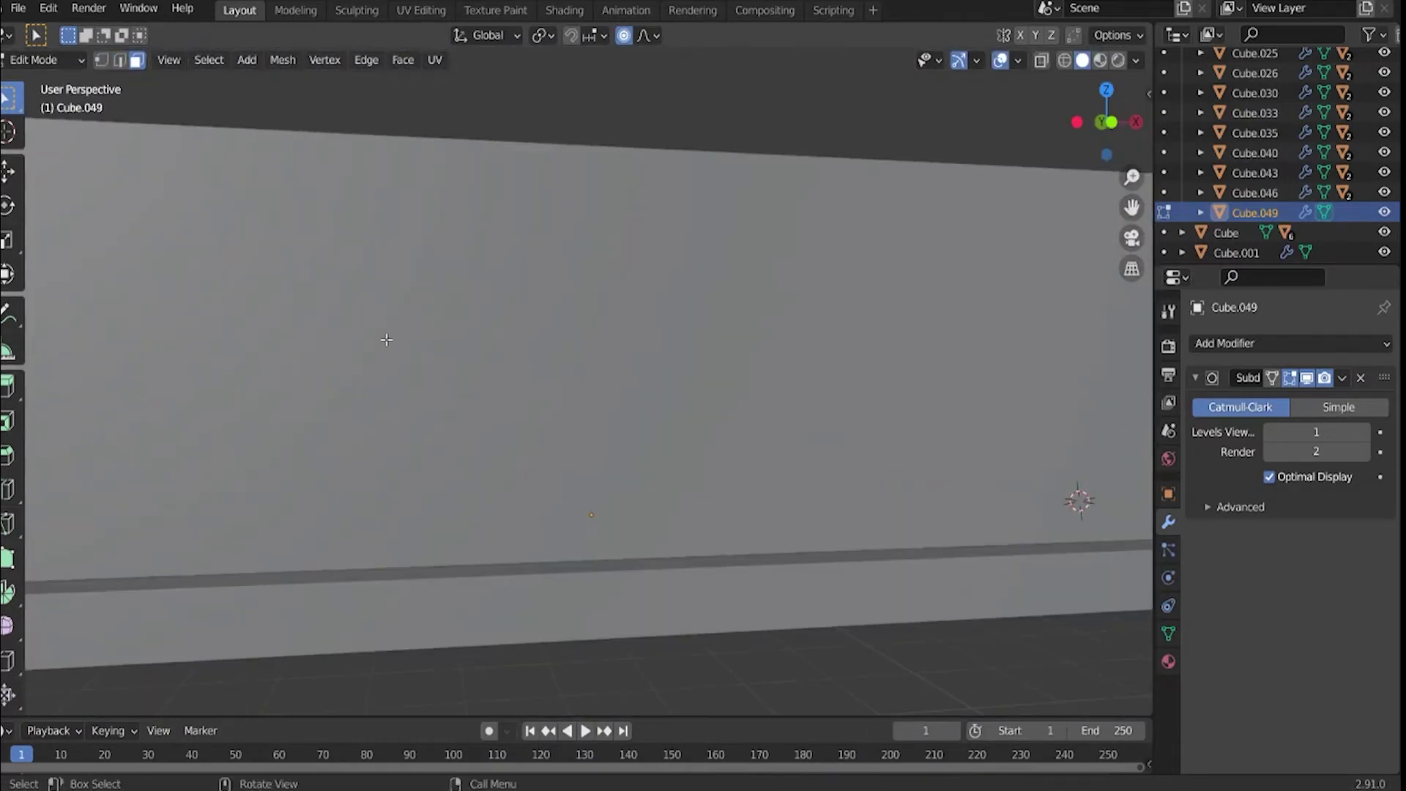
key(Tab)
key(Tab)
key(KP_Divide)
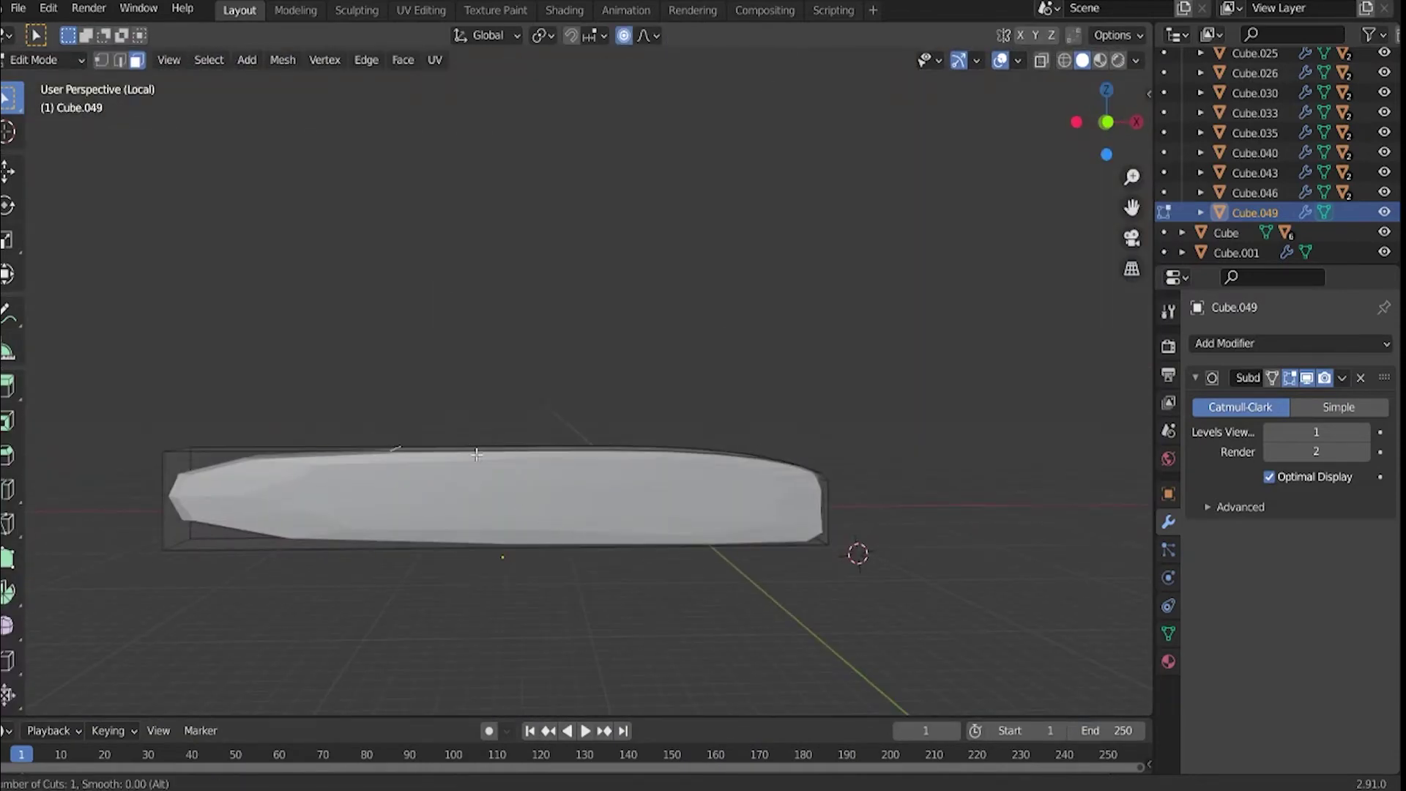
Add a new loop cut slid toward the train's nose.
scroll(476, 455, up, 4)
drag(462, 615, 849, 521)
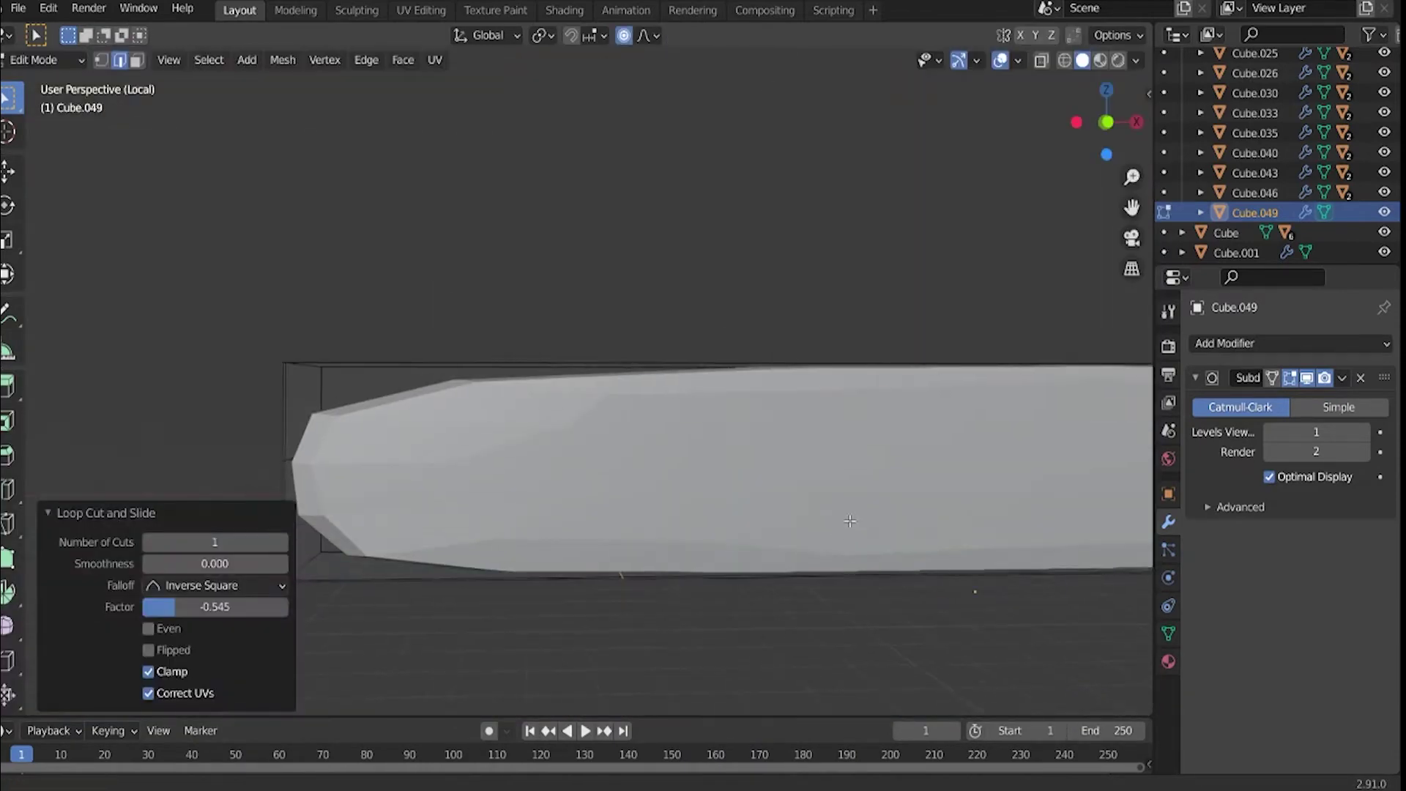
click(318, 542)
mouse_move(317, 542)
middle_down()
mouse_move(180, 469)
mouse_move(751, 435)
mouse_move(659, 556)
mouse_move(619, 540)
mouse_move(645, 563)
mouse_move(1064, 487)
mouse_move(778, 474)
middle_up()
Bevel the top edge loop and set the subdivision viewport level to 2.
key(ctrl+b)
scroll(655, 573, up, 5)
scroll(645, 563, down, 1)
click(633, 566)
key(ctrl+2)
click(701, 445)
Slide edge loops near the nose to shape a rounded, sloped front cab.
middle_drag(701, 445, 521, 463)
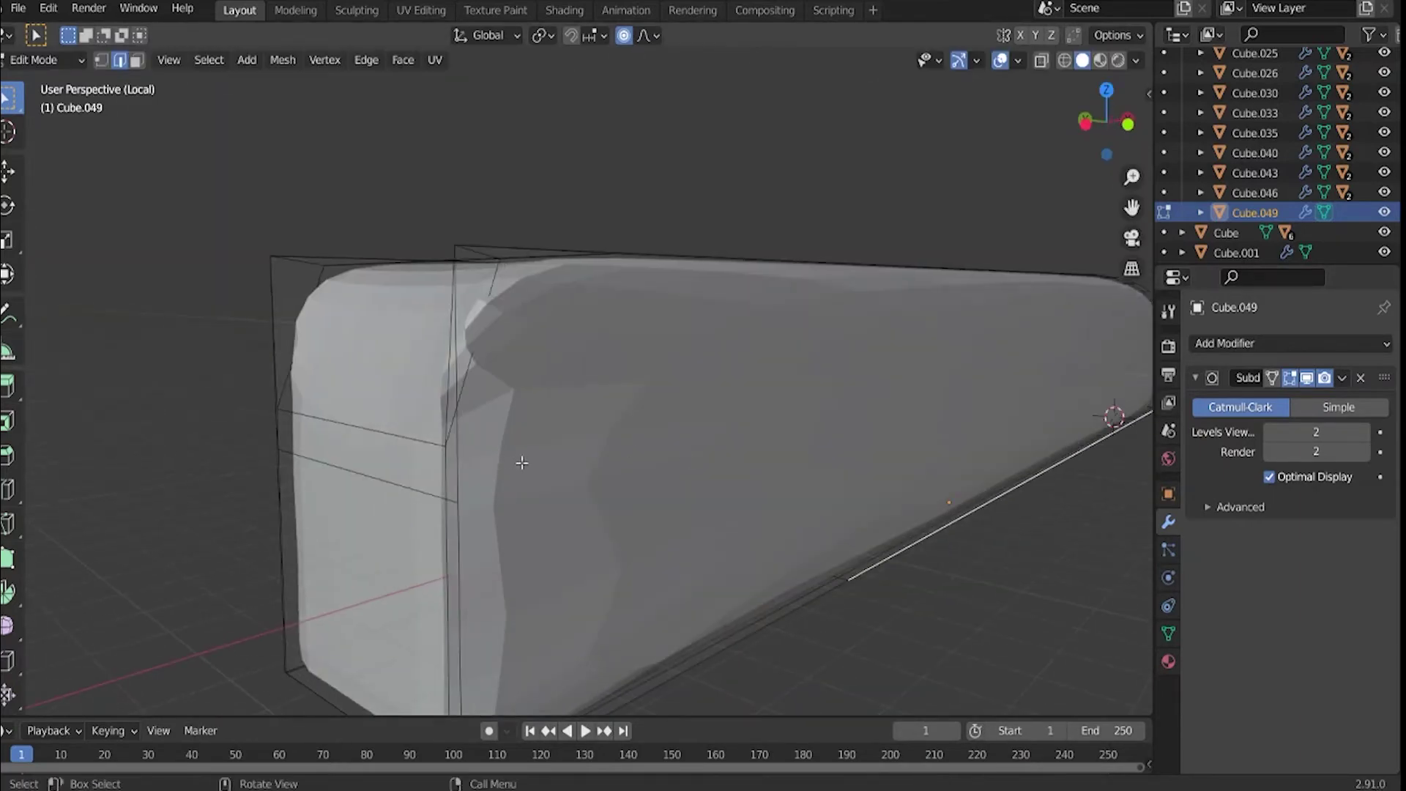
mouse_move(467, 277)
middle_down()
mouse_move(832, 276)
mouse_move(706, 470)
middle_up()
key(g)
key(g)
click(511, 408)
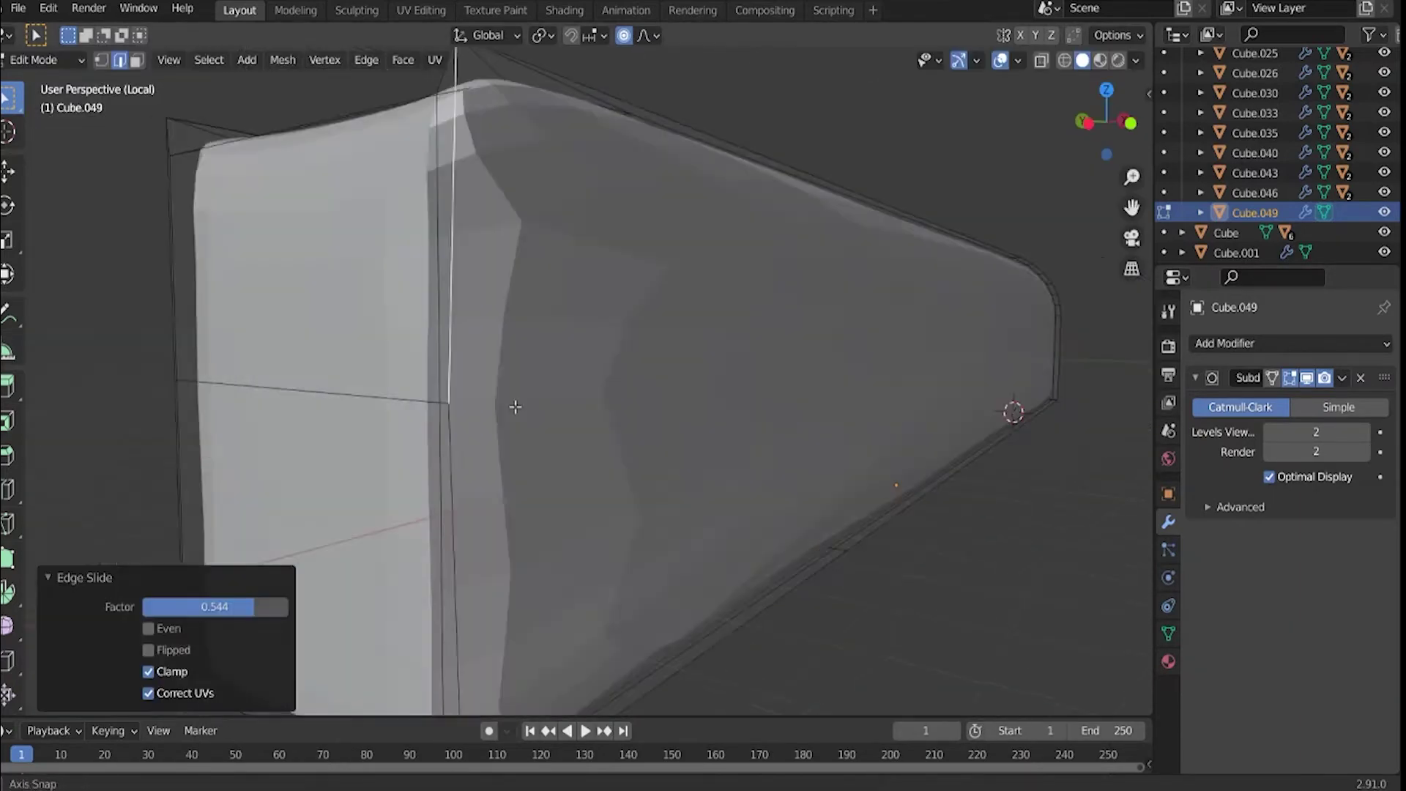
middle_drag(512, 408, 583, 615)
key(g)
key(g)
click(583, 262)
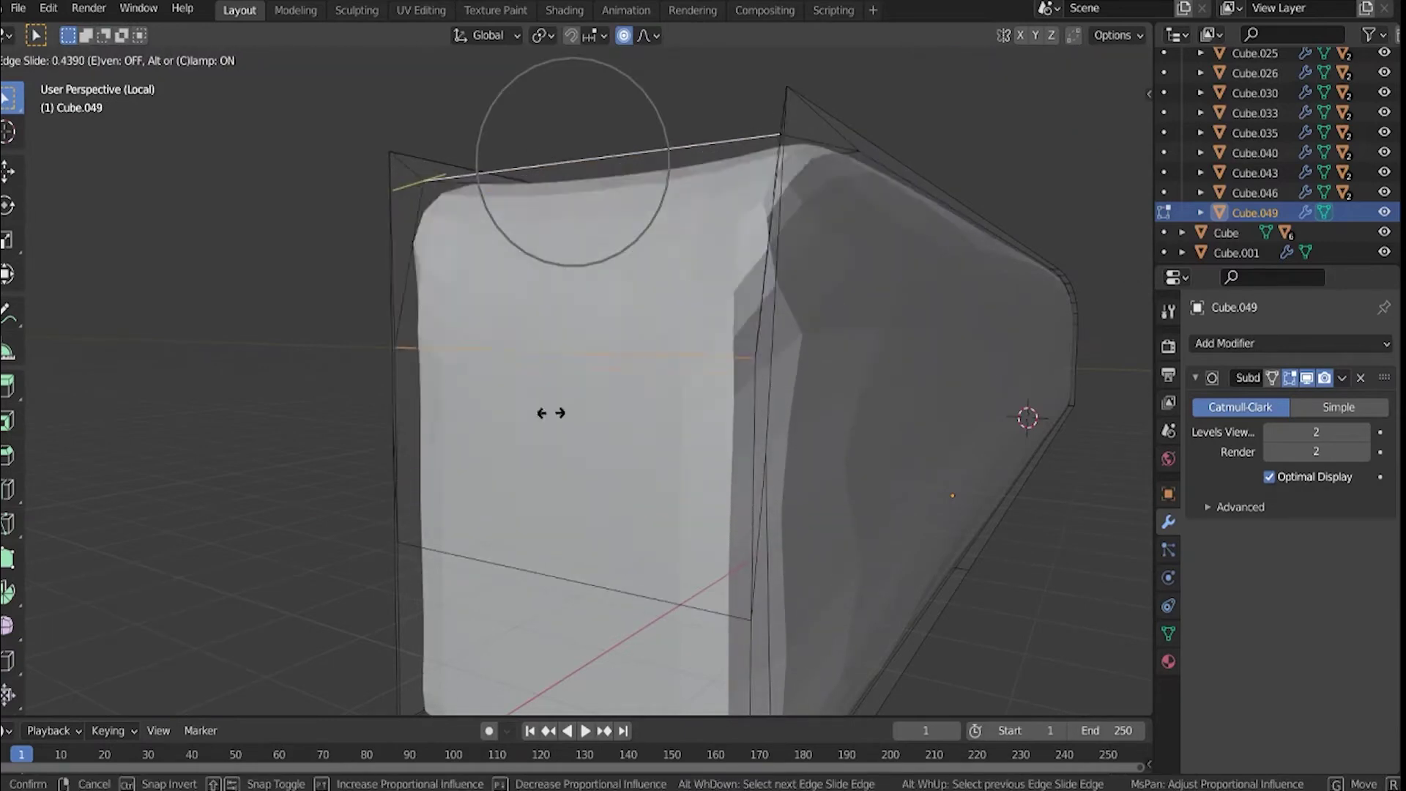
Add a cube cutter beside the train body, stretched and raised along Z.
scroll(749, 501, up, 10)
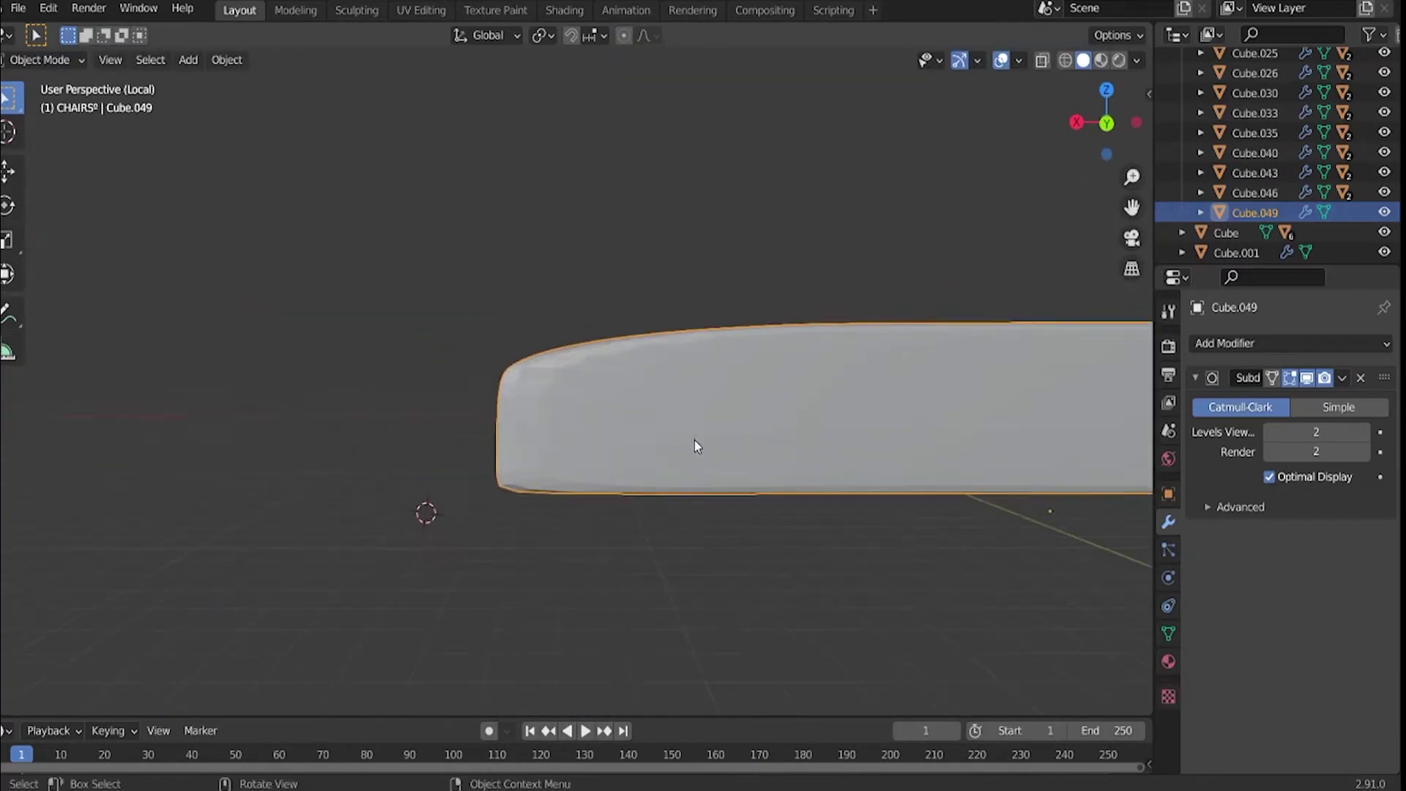
mouse_move(694, 441)
middle_down()
mouse_move(572, 485)
mouse_move(518, 442)
middle_up()
key(shift+a)
click(557, 395)
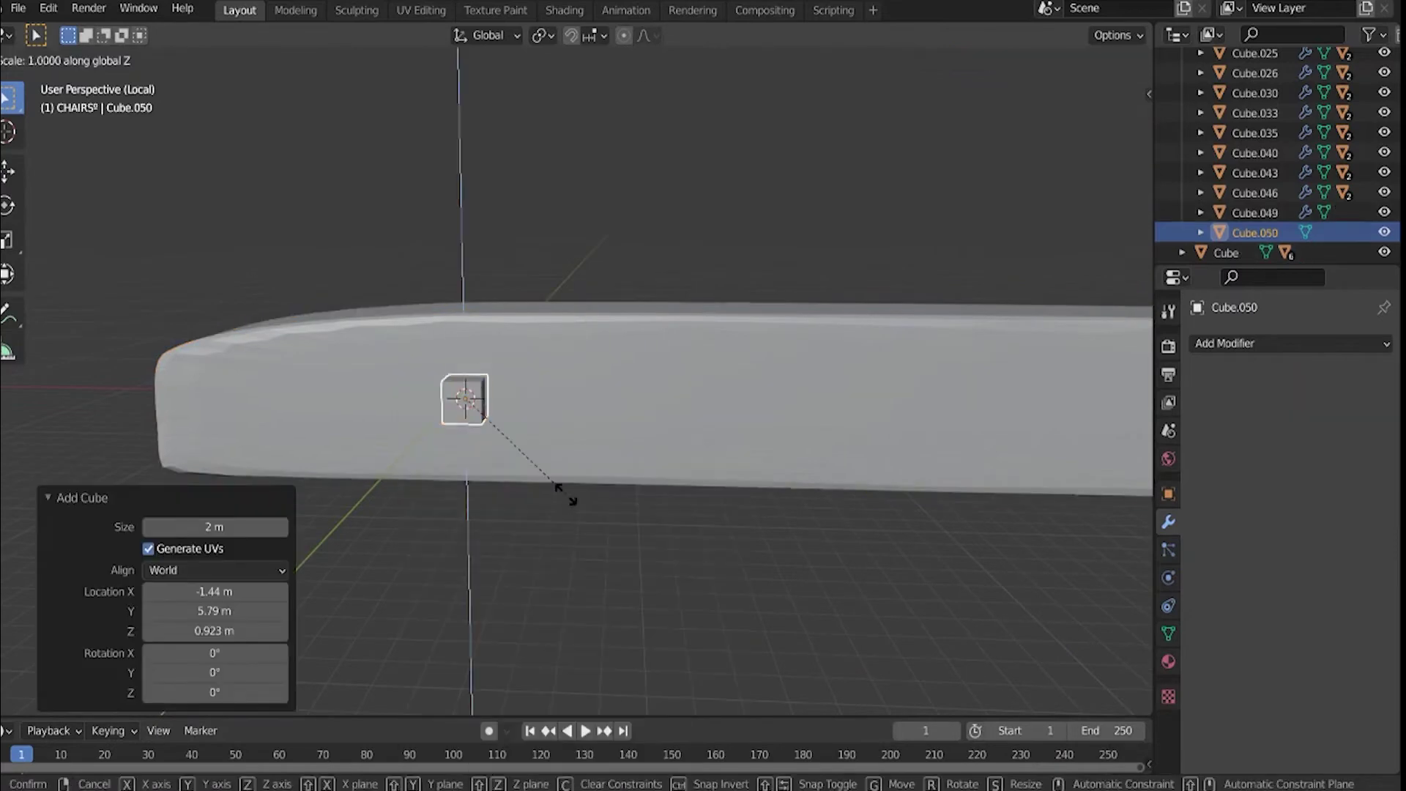
key(s)
key(z)
click(600, 308)
key(g)
key(z)
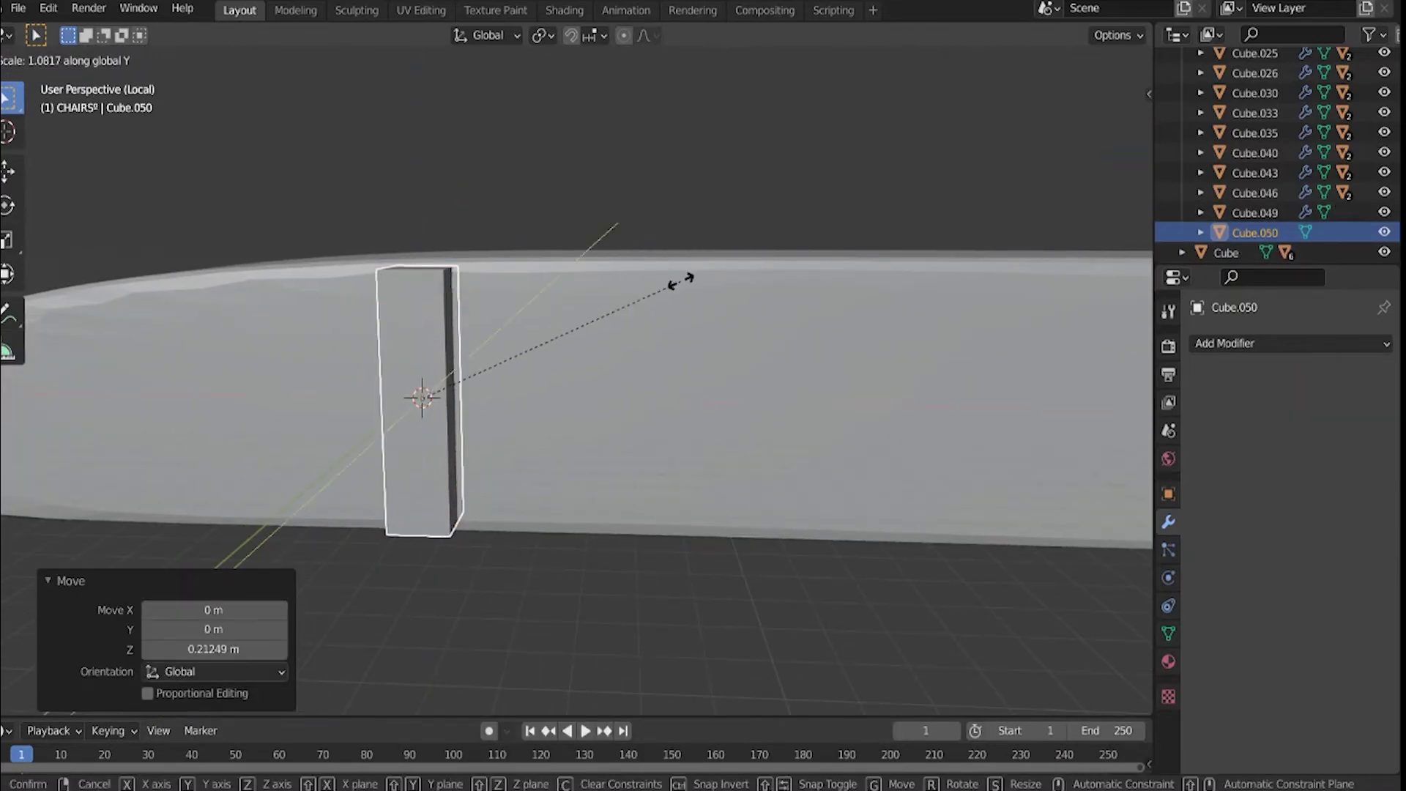
click(681, 281)
Thin the cutter along Y and round its edges with a Bevel modifier.
middle_drag(680, 281, 725, 347)
key(s)
key(y)
click(641, 437)
middle_drag(641, 436, 473, 412)
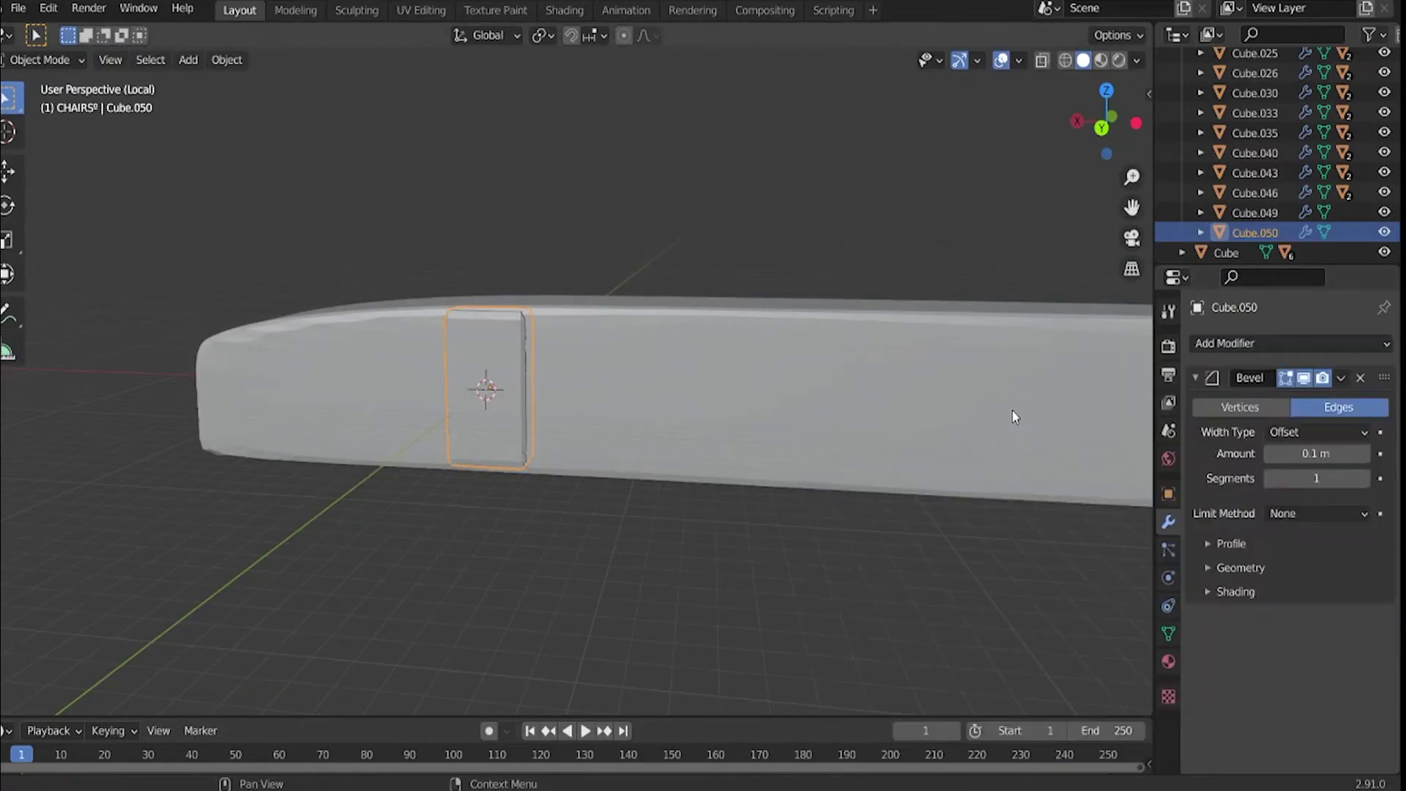
click(1290, 342)
click(996, 661)
shift+middle_drag(908, 385, 591, 385)
scroll(591, 385, up, 3)
key(ctrl+z)
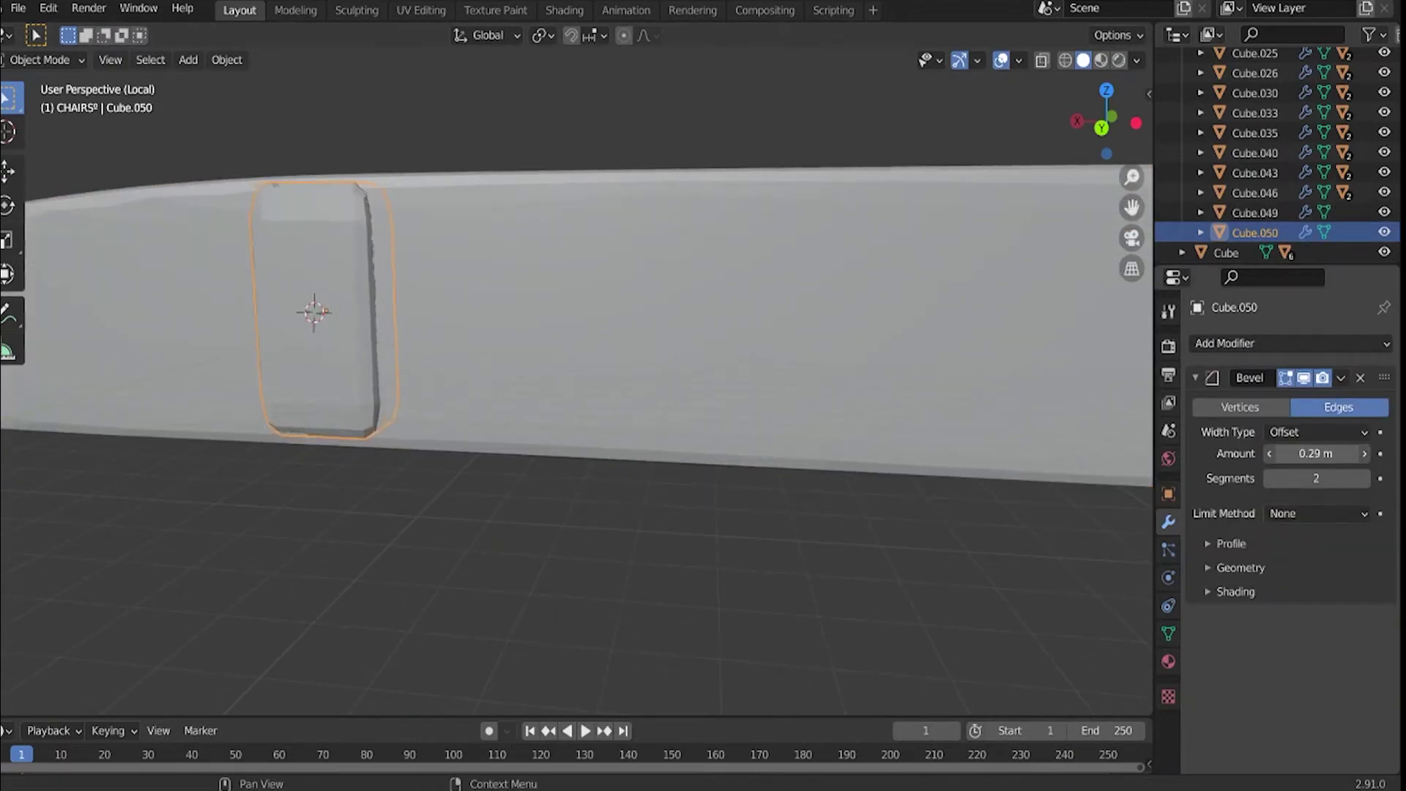
Boolean-cut the train body with Cube.050 and apply the modifier.
scroll(1308, 641, down, 3)
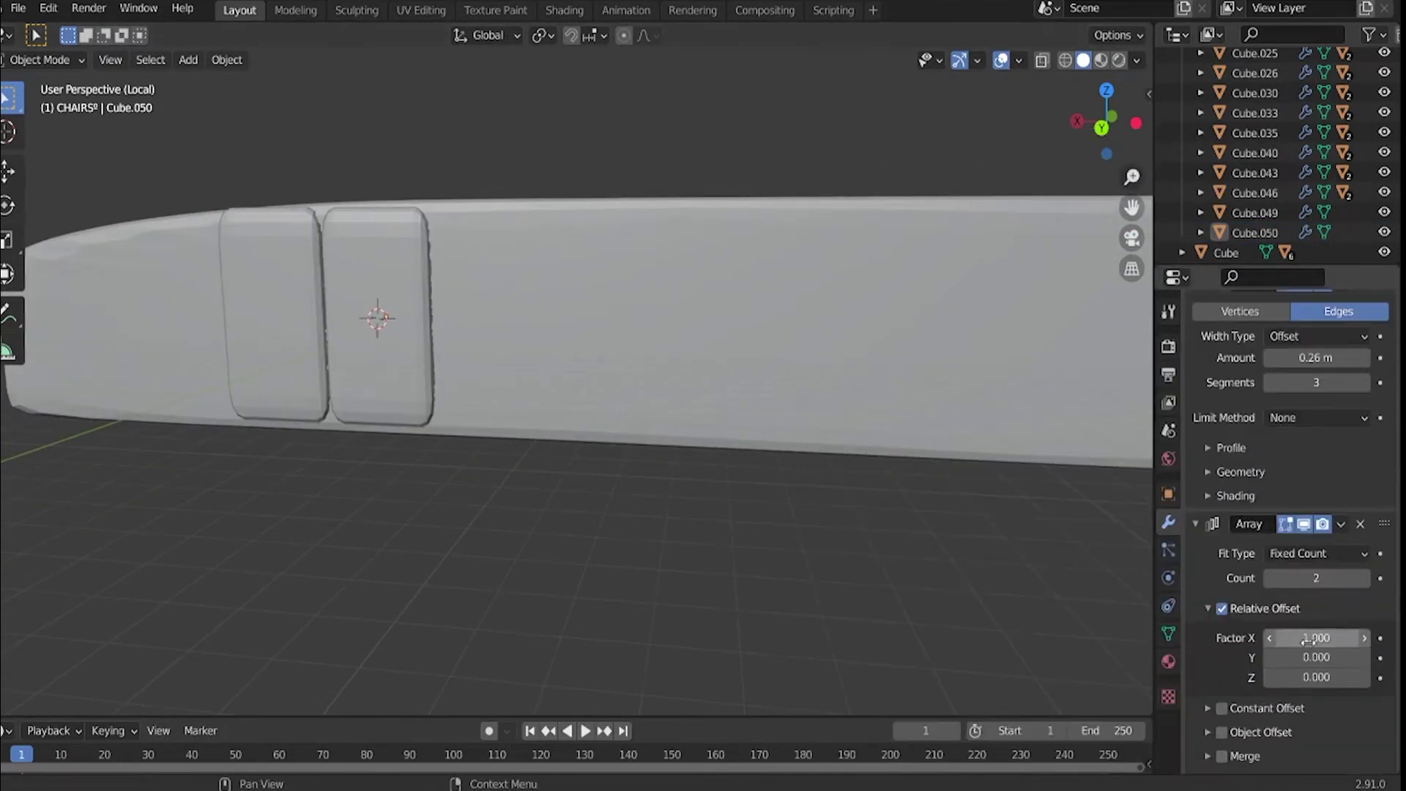
scroll(1035, 582, down, 5)
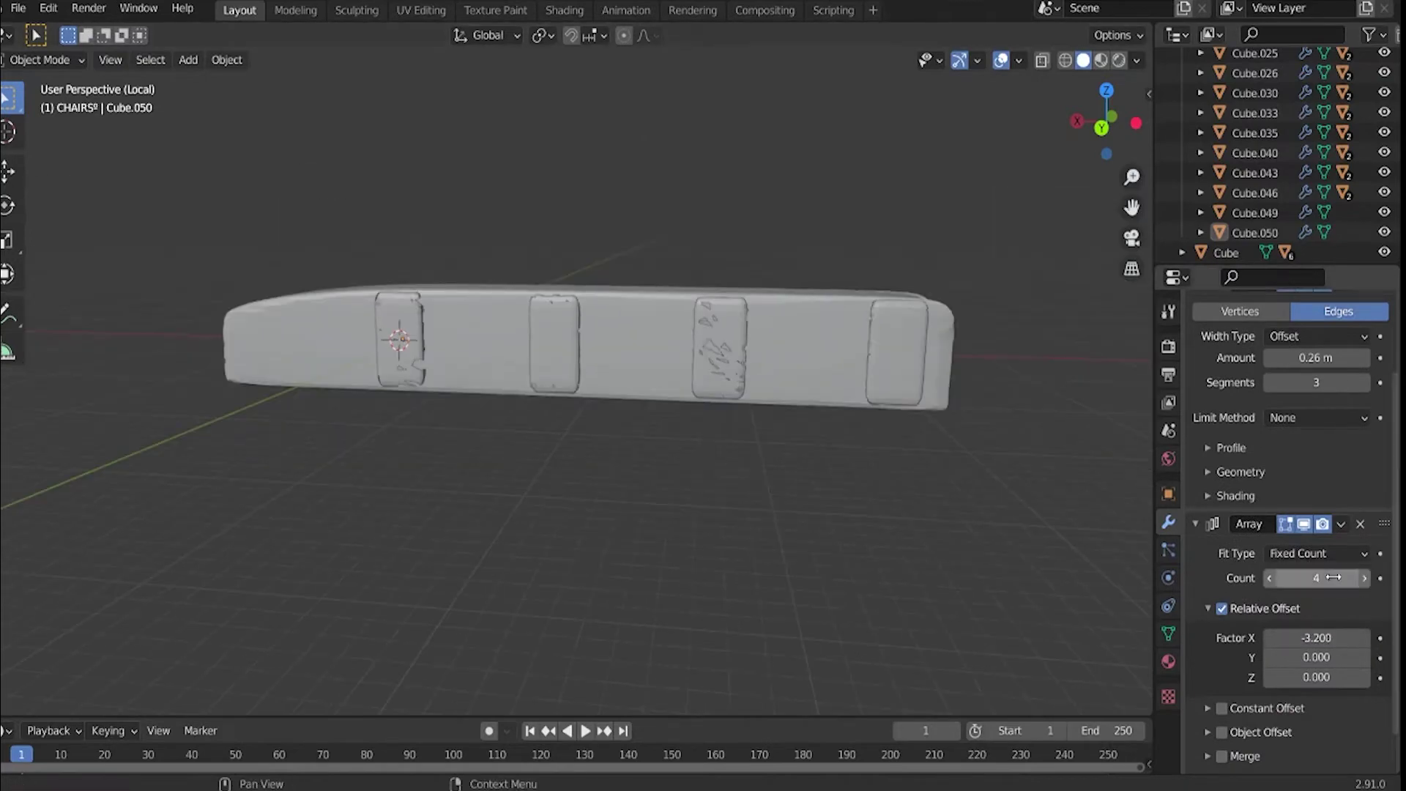
scroll(836, 415, up, 4)
click(836, 415)
click(1290, 342)
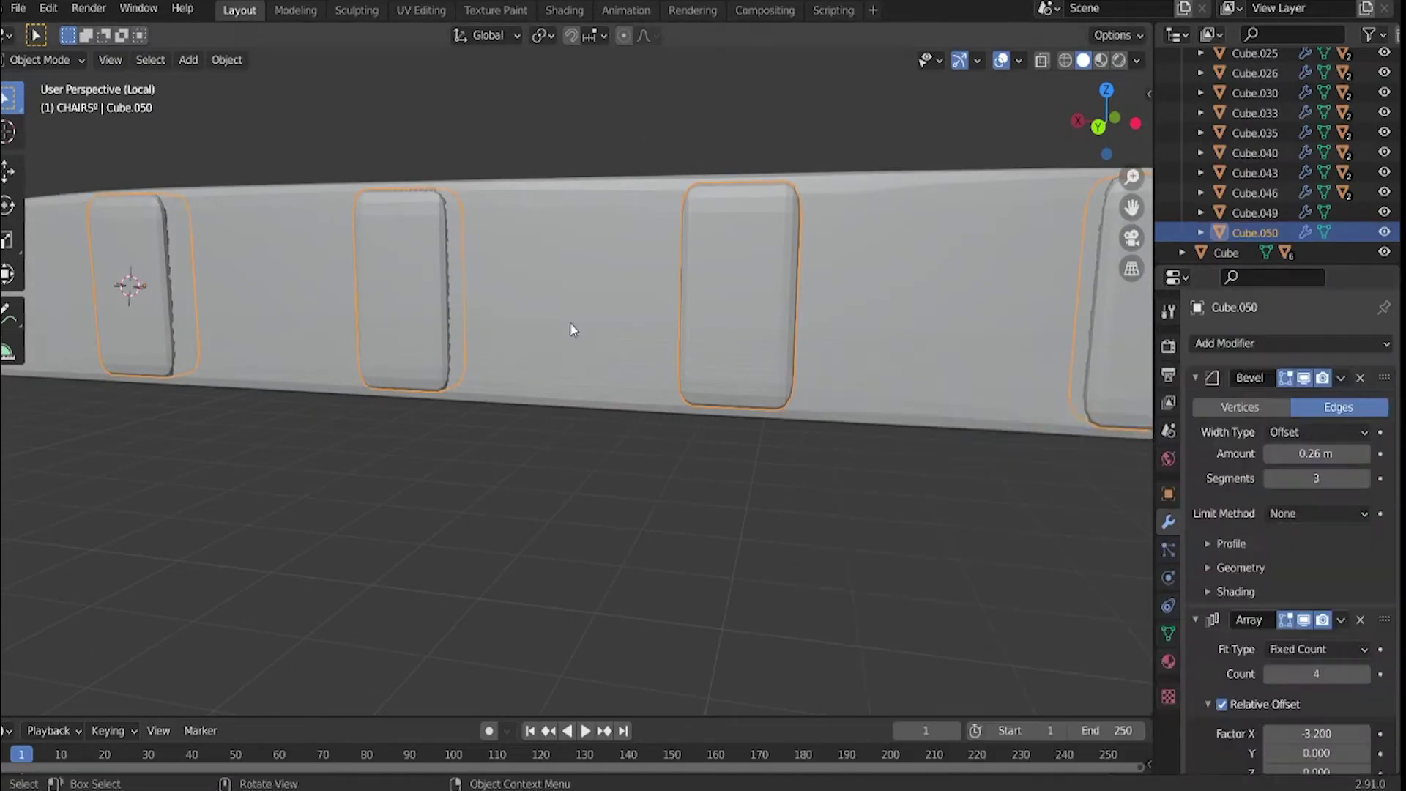
click(892, 414)
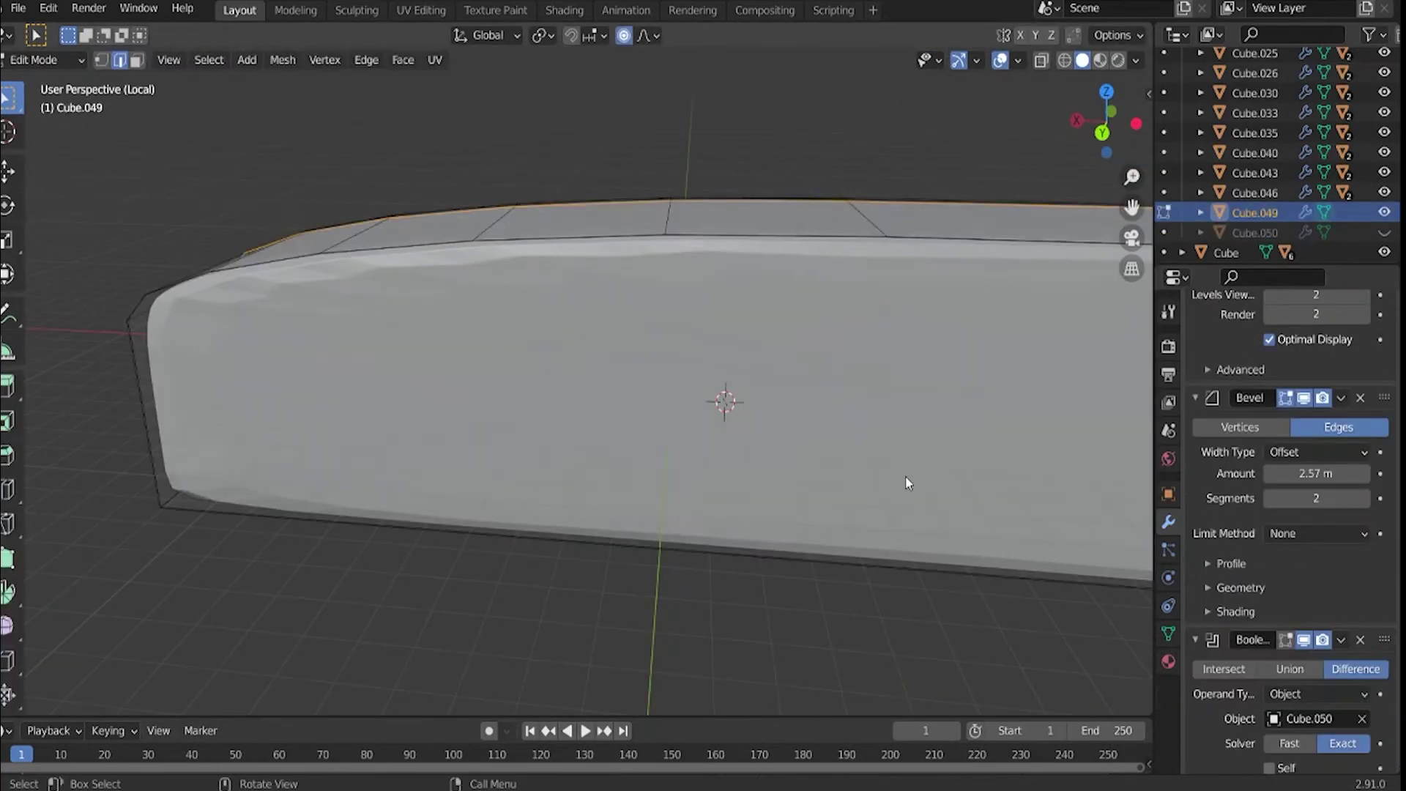
key(Tab)
click(1340, 640)
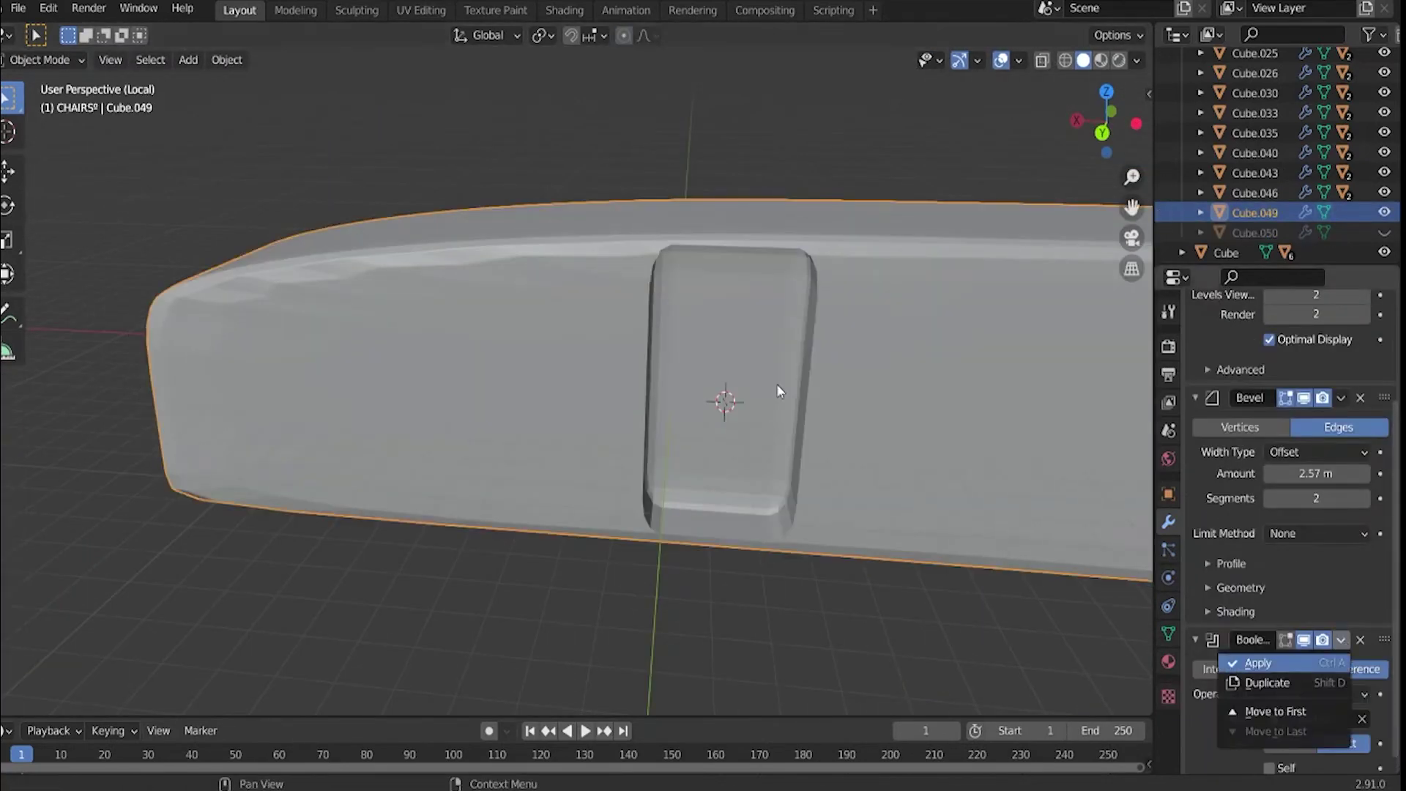
click(1208, 650)
mouse_move(803, 483)
middle_down()
mouse_move(713, 270)
mouse_move(853, 502)
mouse_move(691, 446)
middle_up()
scroll(963, 492, up, 2)
Unhide the door cutters, reposition them along X and set the array count to 3.
key(alt+h)
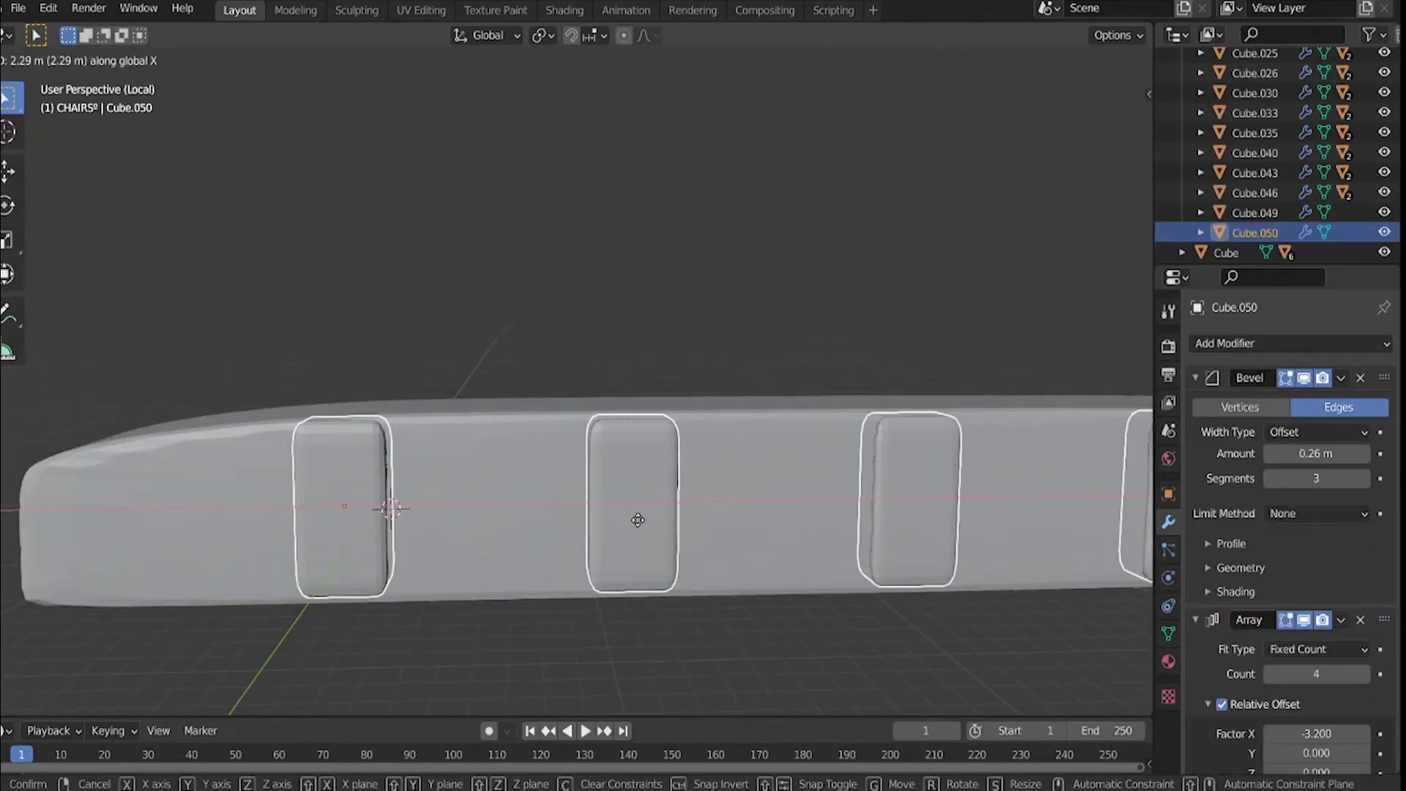
click(638, 520)
key(h)
scroll(728, 502, up, 3)
click(433, 552)
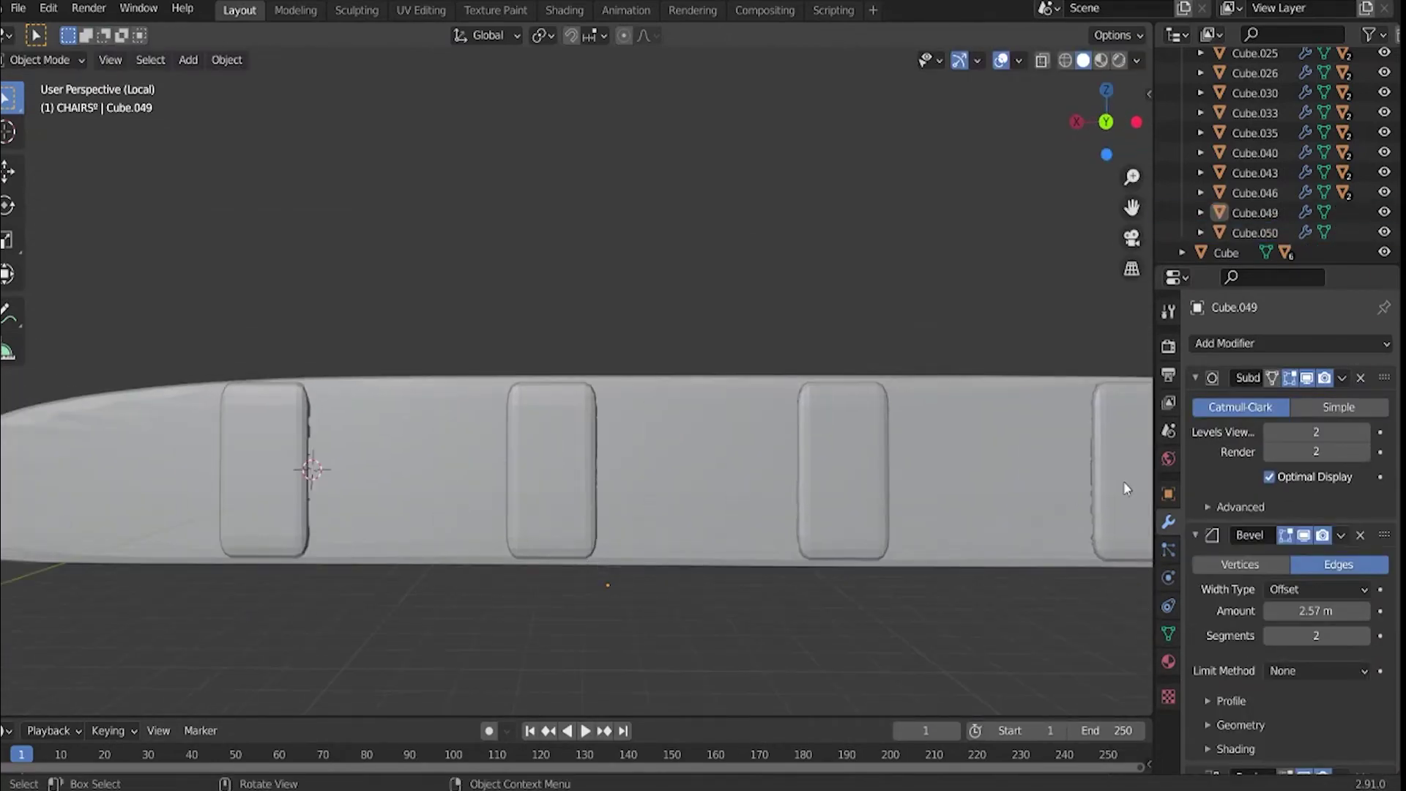
key(alt+h)
click(1269, 578)
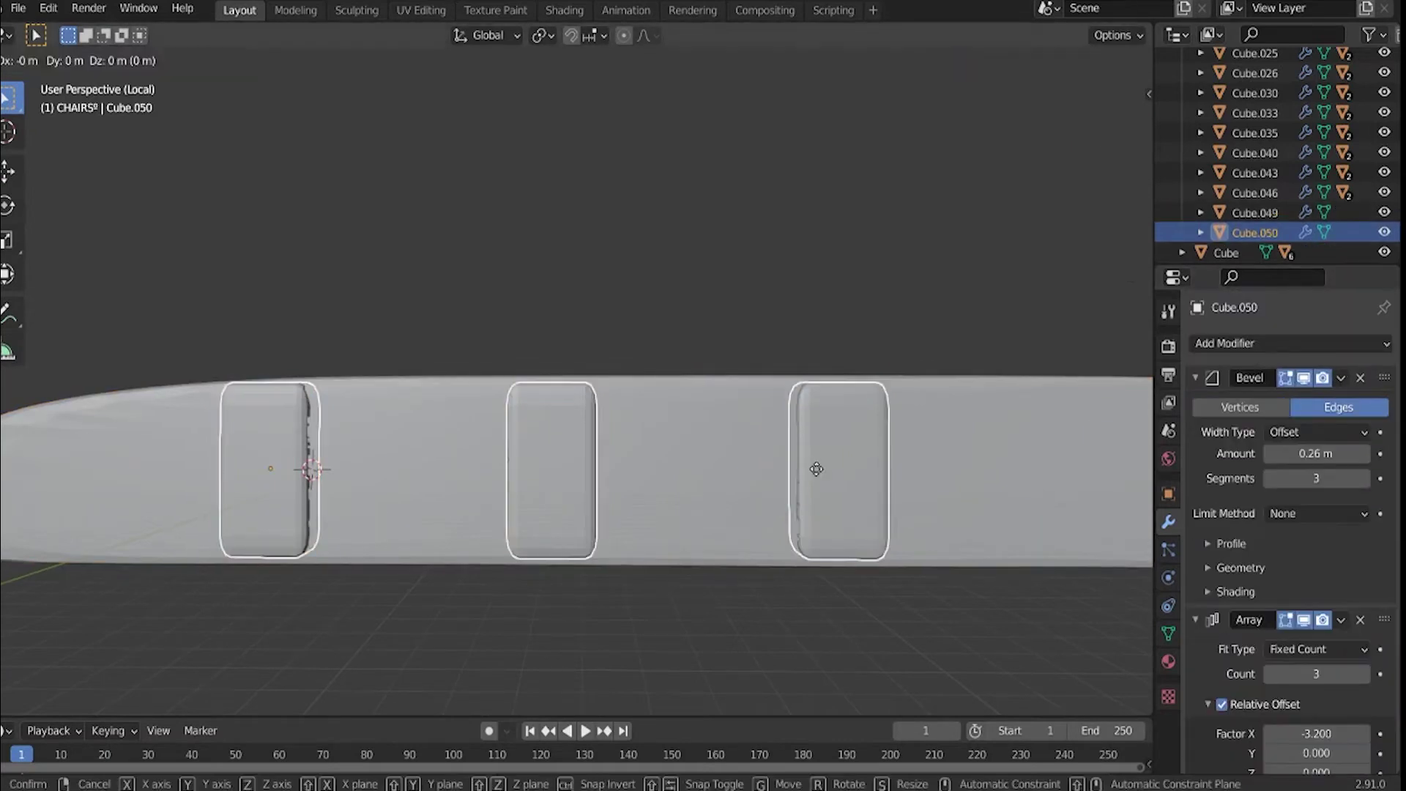
Fix the door cutters at their final position along the train side.
click(942, 568)
middle_drag(942, 568, 546, 491)
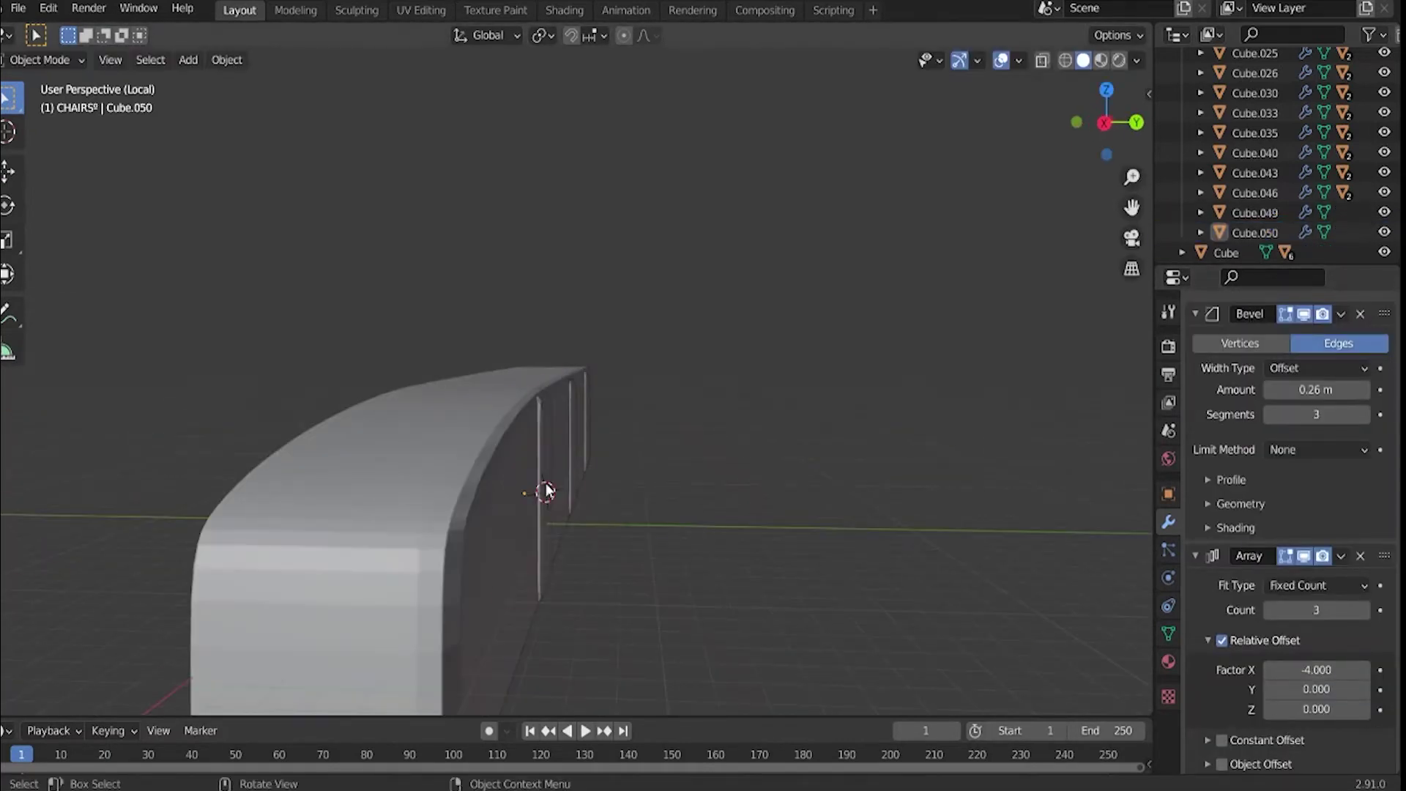
click(656, 523)
middle_drag(656, 523, 392, 540)
scroll(546, 509, up, 1)
shift+right_click(512, 460)
Add a cube window cutter, lowered along Z, shifted along X and resized.
key(shift+a)
click(576, 431)
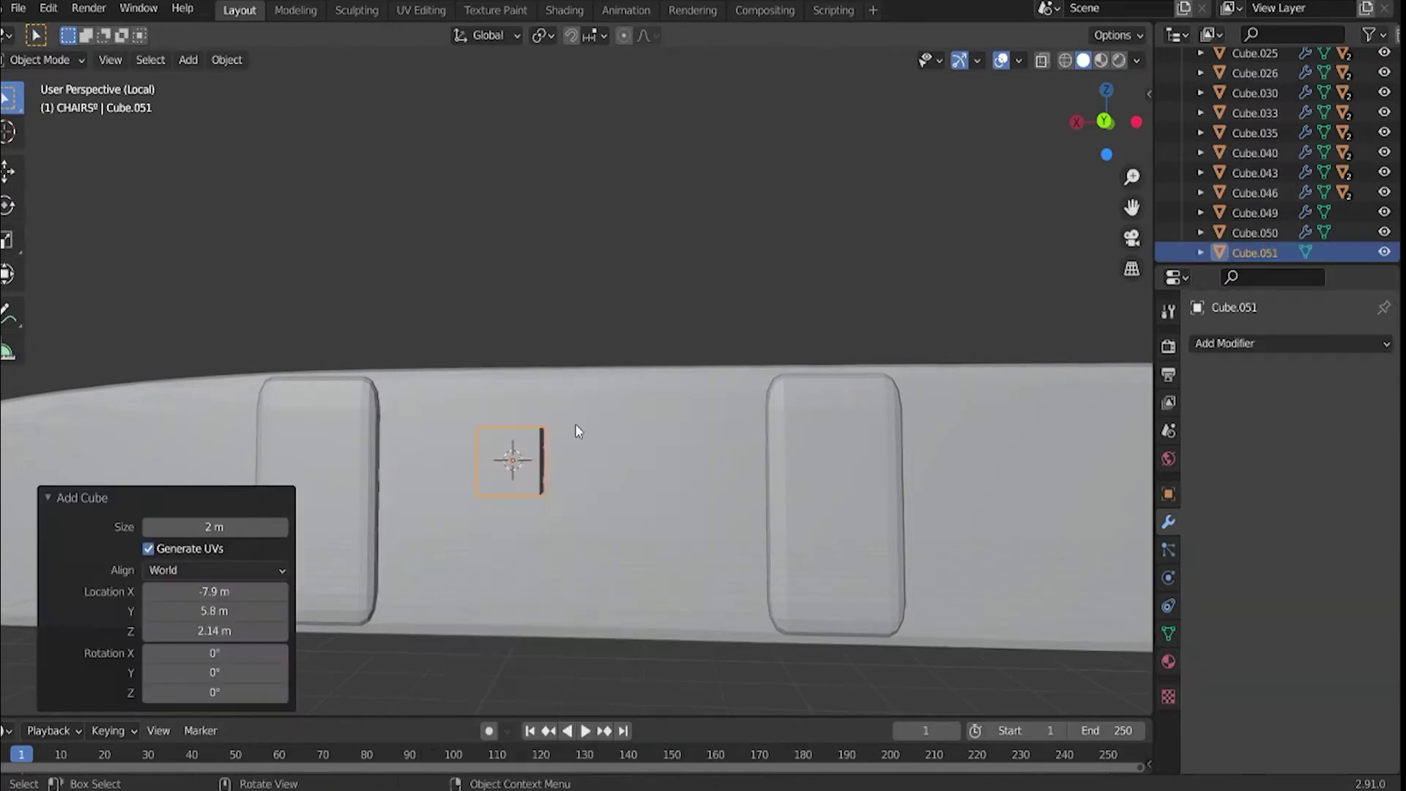
key(g)
key(z)
click(731, 396)
mouse_move(730, 395)
middle_down()
mouse_move(690, 441)
mouse_move(769, 461)
middle_up()
key(g)
key(x)
click(837, 493)
key(s)
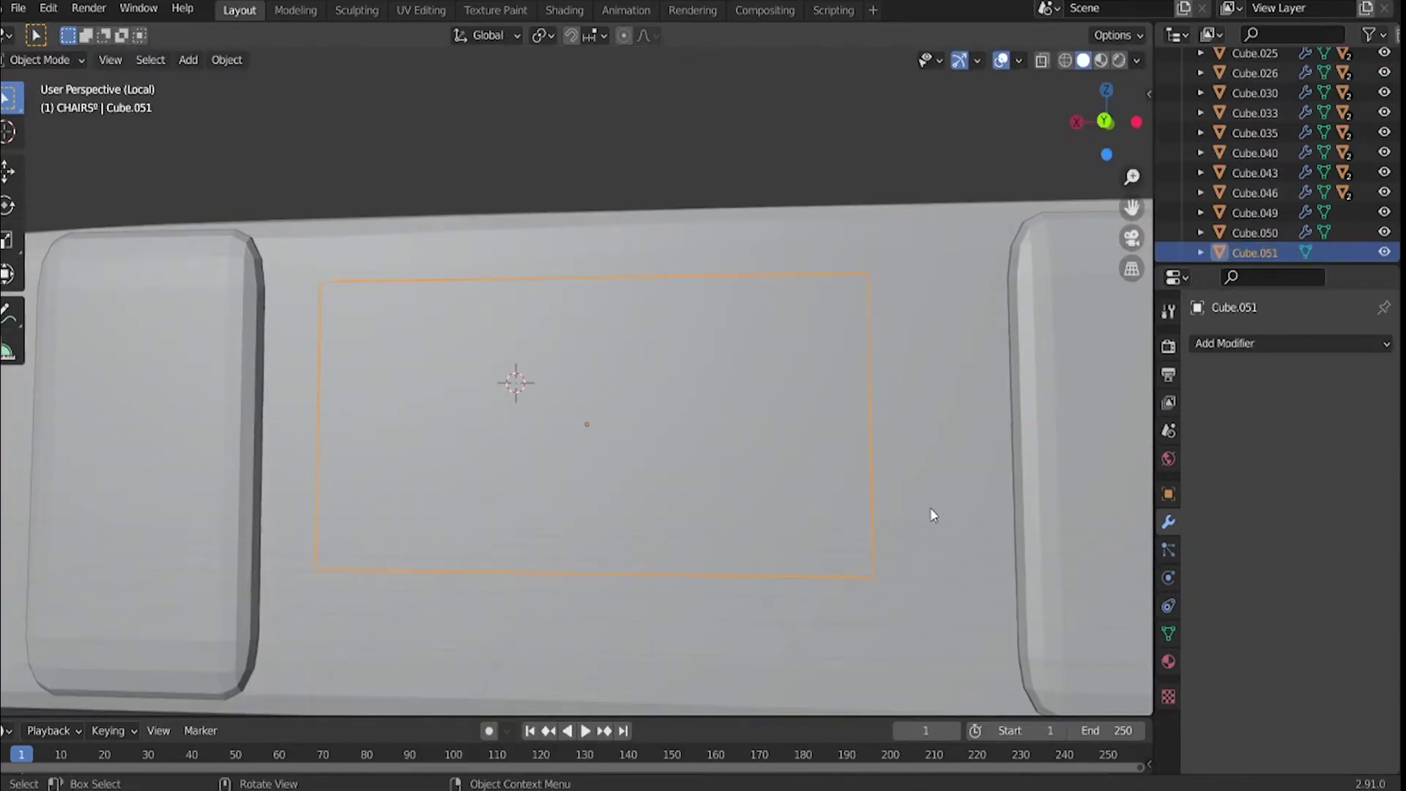
scroll(930, 507, down, 4)
scroll(626, 454, up, 3)
Give the window cutter an Array modifier with 3 copies and adjusted spacing.
click(1289, 343)
click(974, 370)
scroll(882, 429, down, 4)
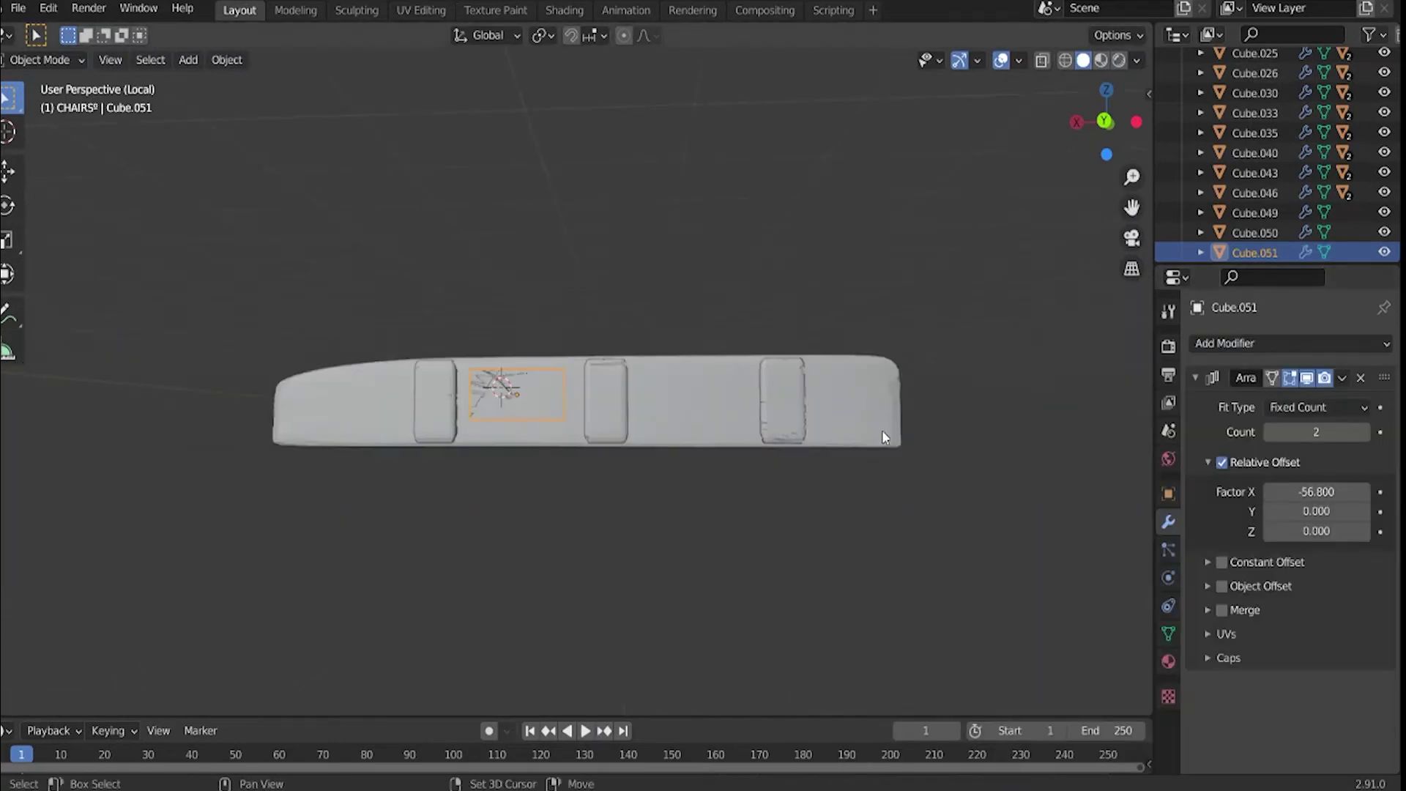
scroll(882, 437, up, 3)
drag(1315, 492, 1361, 492)
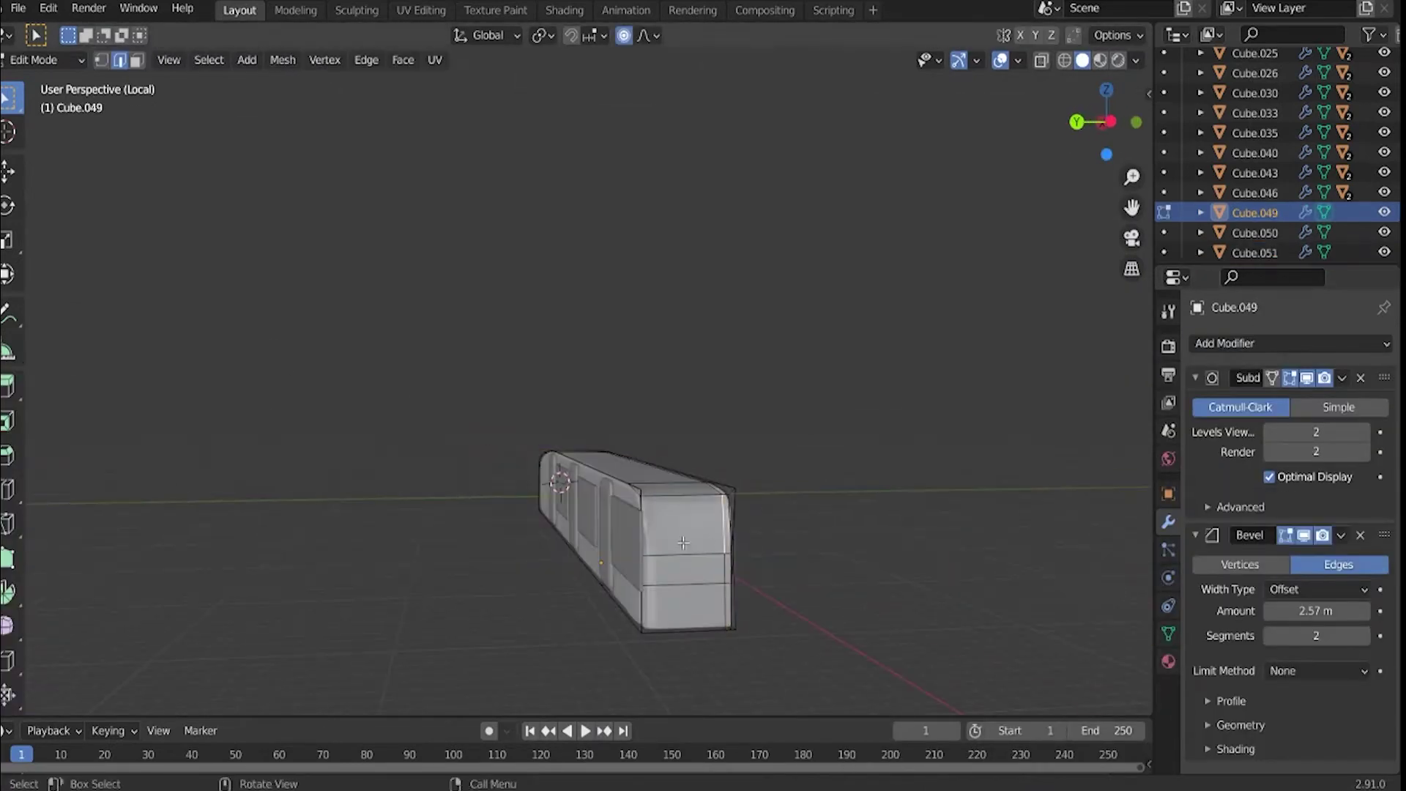
Push the window cutters along Y into the train wall, then deselect them.
mouse_move(659, 531)
middle_down()
mouse_move(549, 439)
mouse_move(511, 602)
middle_up()
key(g)
key(y)
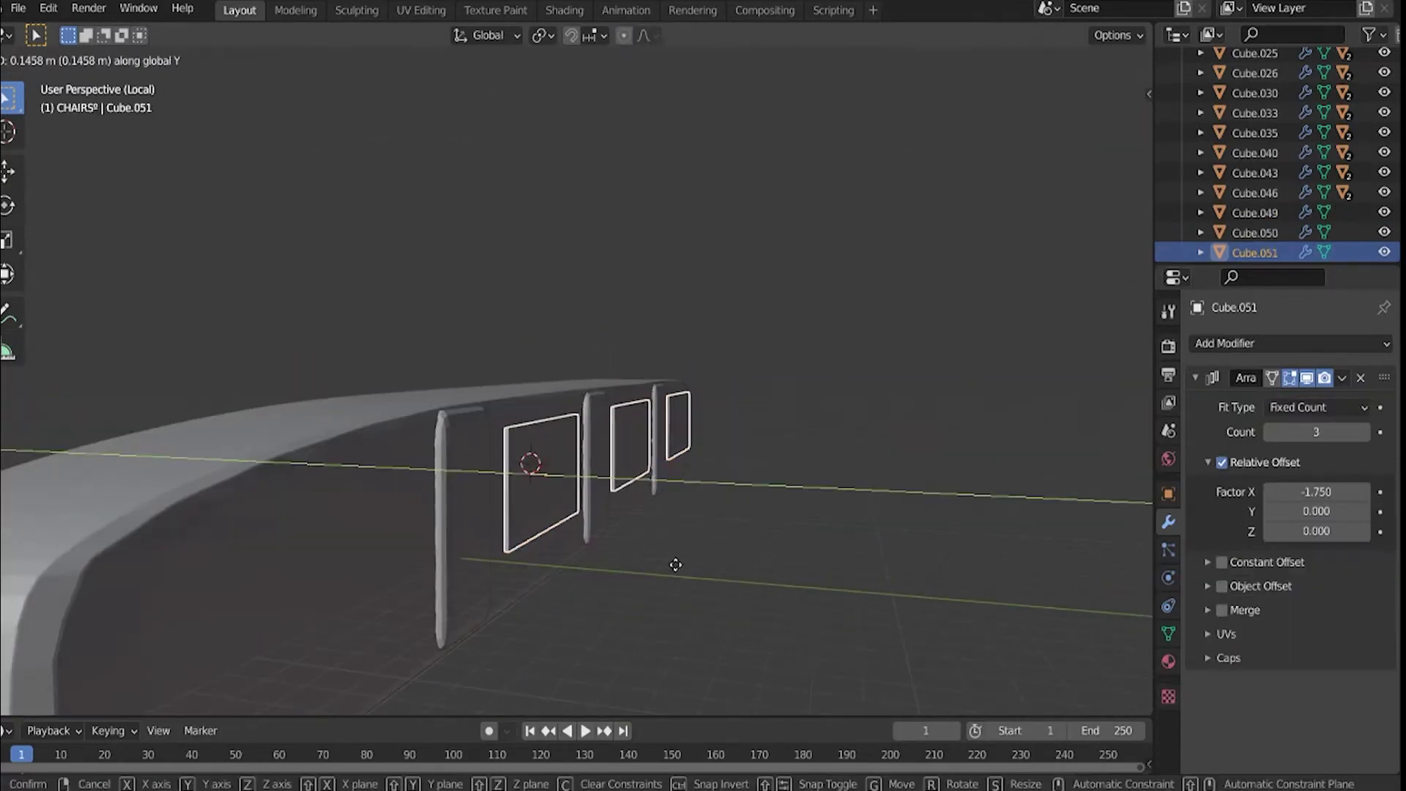
key(g)
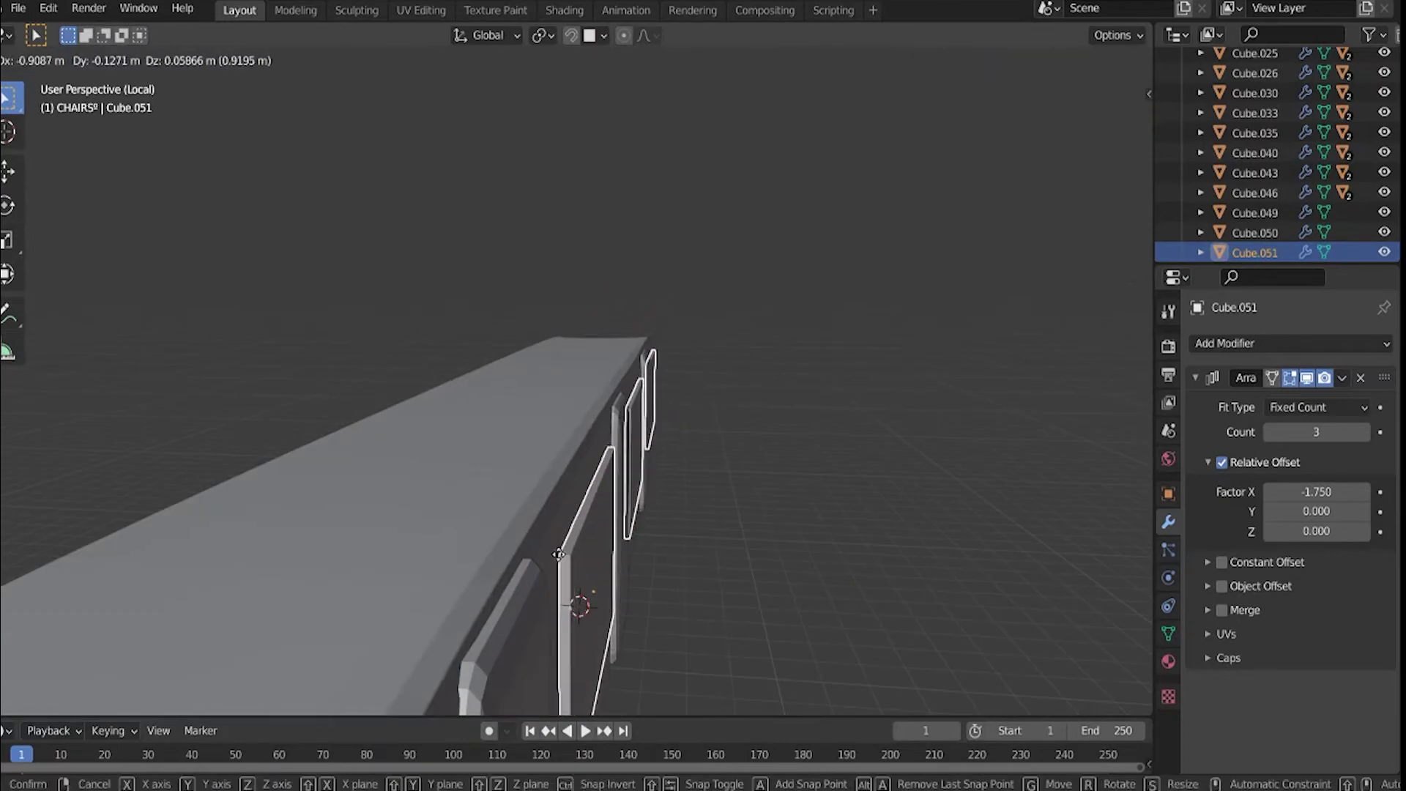
click(606, 563)
mouse_move(606, 563)
middle_down()
mouse_move(590, 604)
mouse_move(355, 502)
middle_up()
click(593, 612)
scroll(535, 522, up, 4)
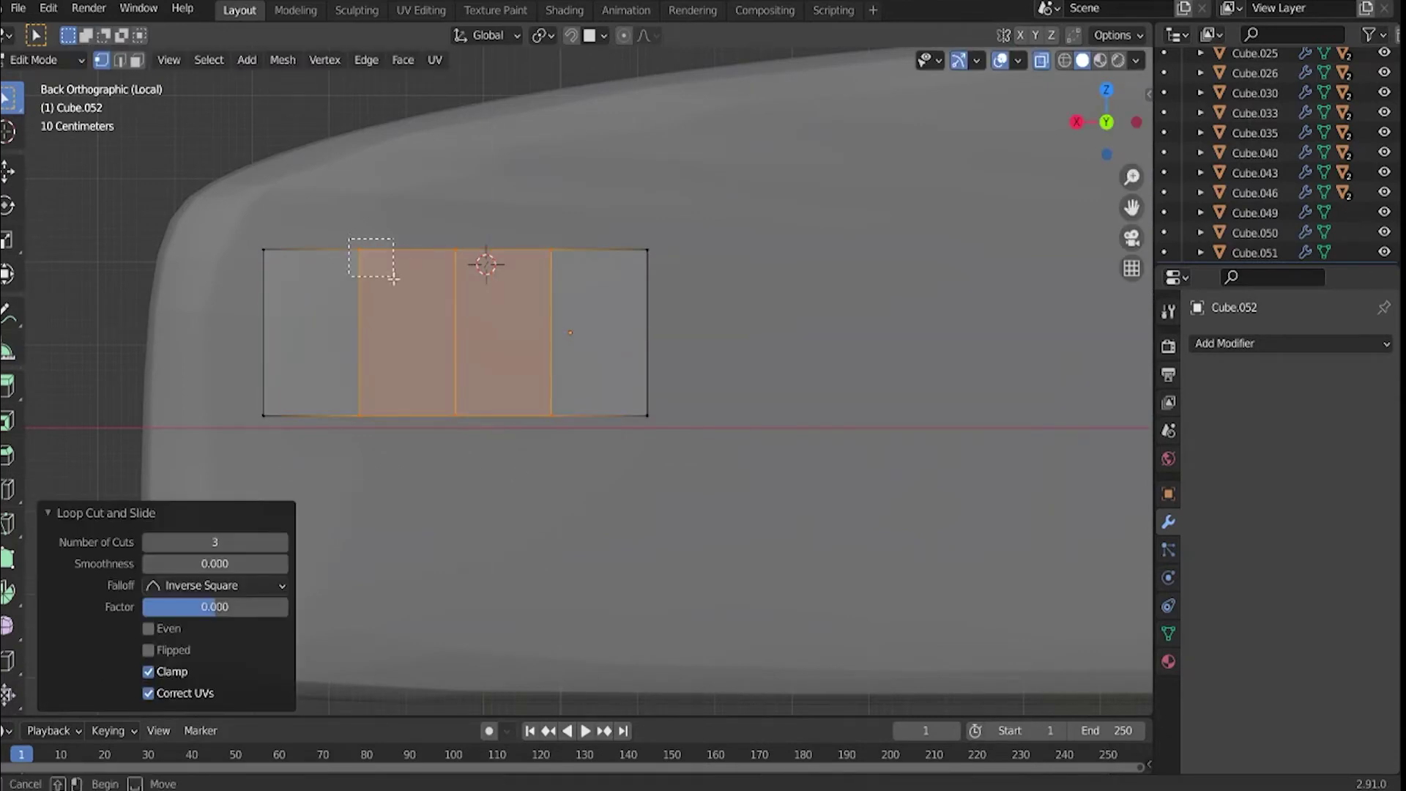
Raise the window piece's top vertices vertically to shape its upper edge.
drag(393, 277, 393, 277)
key(g)
key(z)
click(429, 220)
click(517, 271)
key(h)
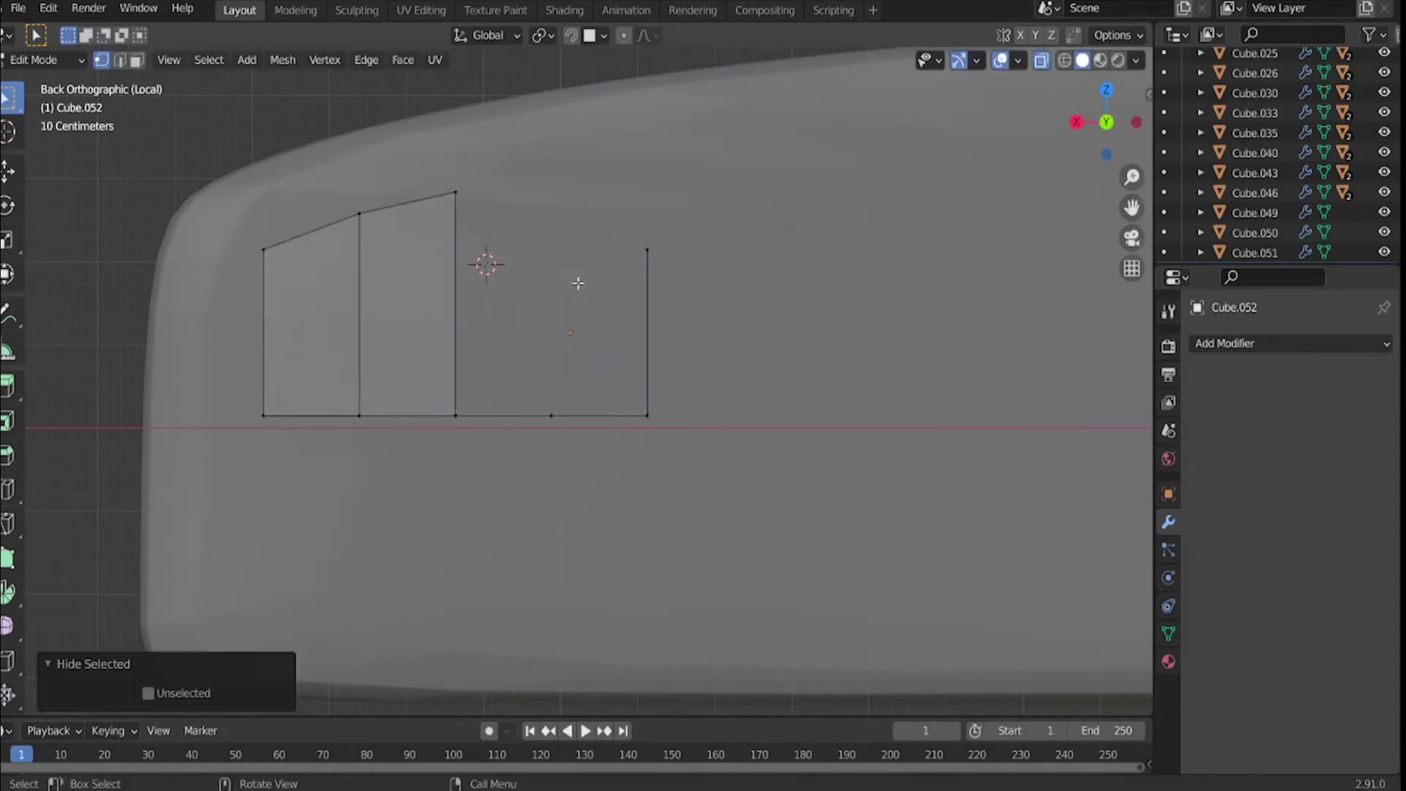
click(585, 171)
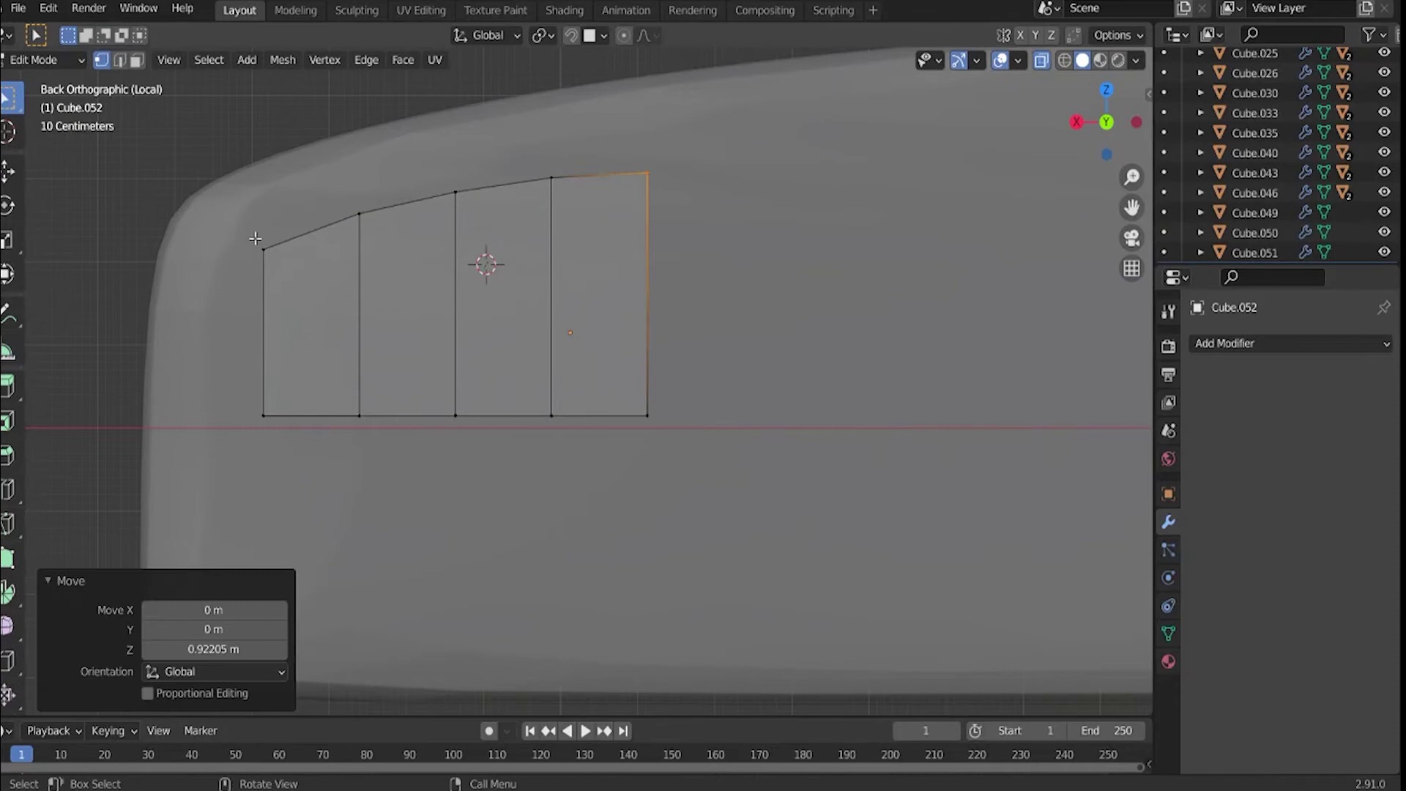
click(301, 305)
key(Tab)
Scale the window piece thinner along Y.
middle_drag(301, 305, 502, 451)
key(s)
key(y)
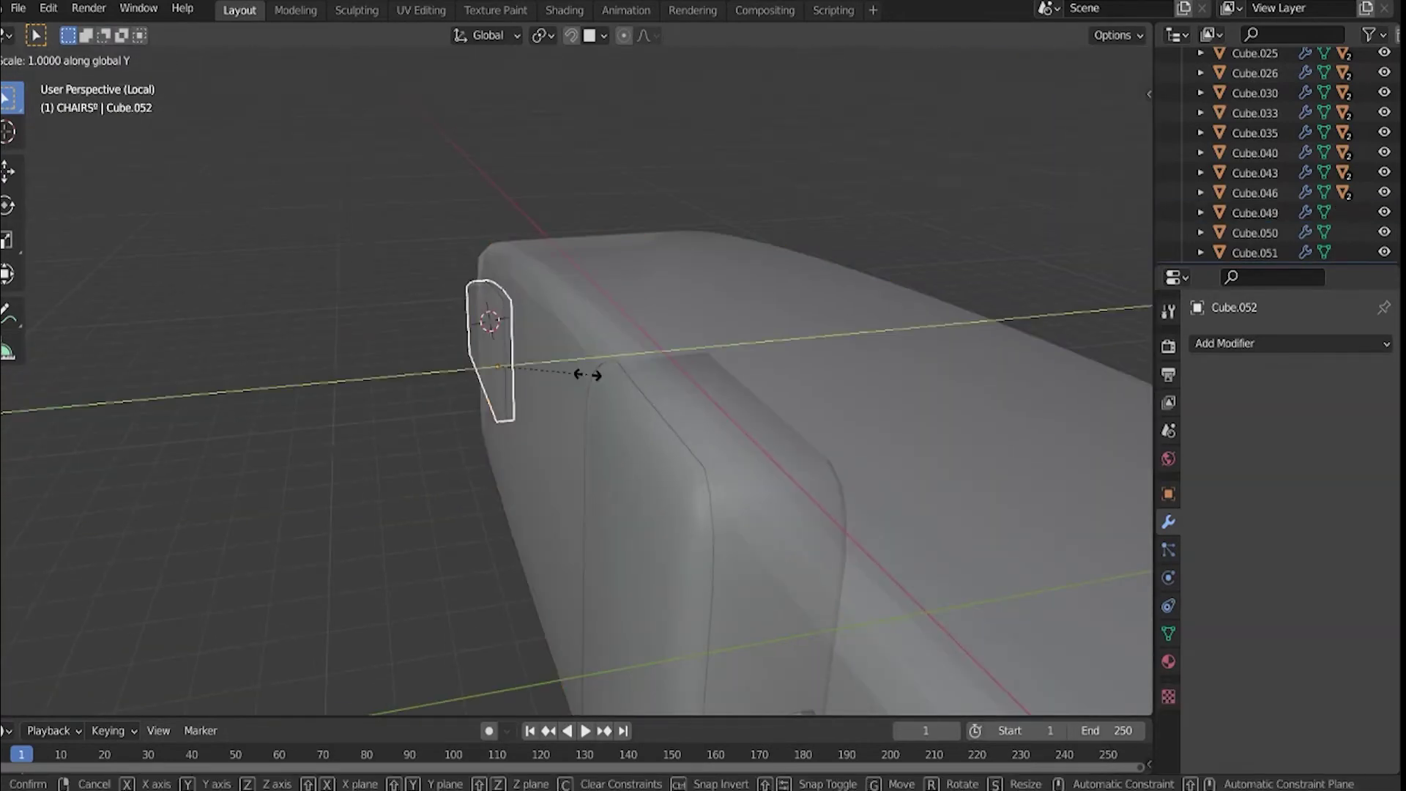
click(585, 375)
scroll(666, 405, up, 5)
scroll(696, 366, down, 5)
Select the faces at the train body's front end in face mode.
click(661, 425)
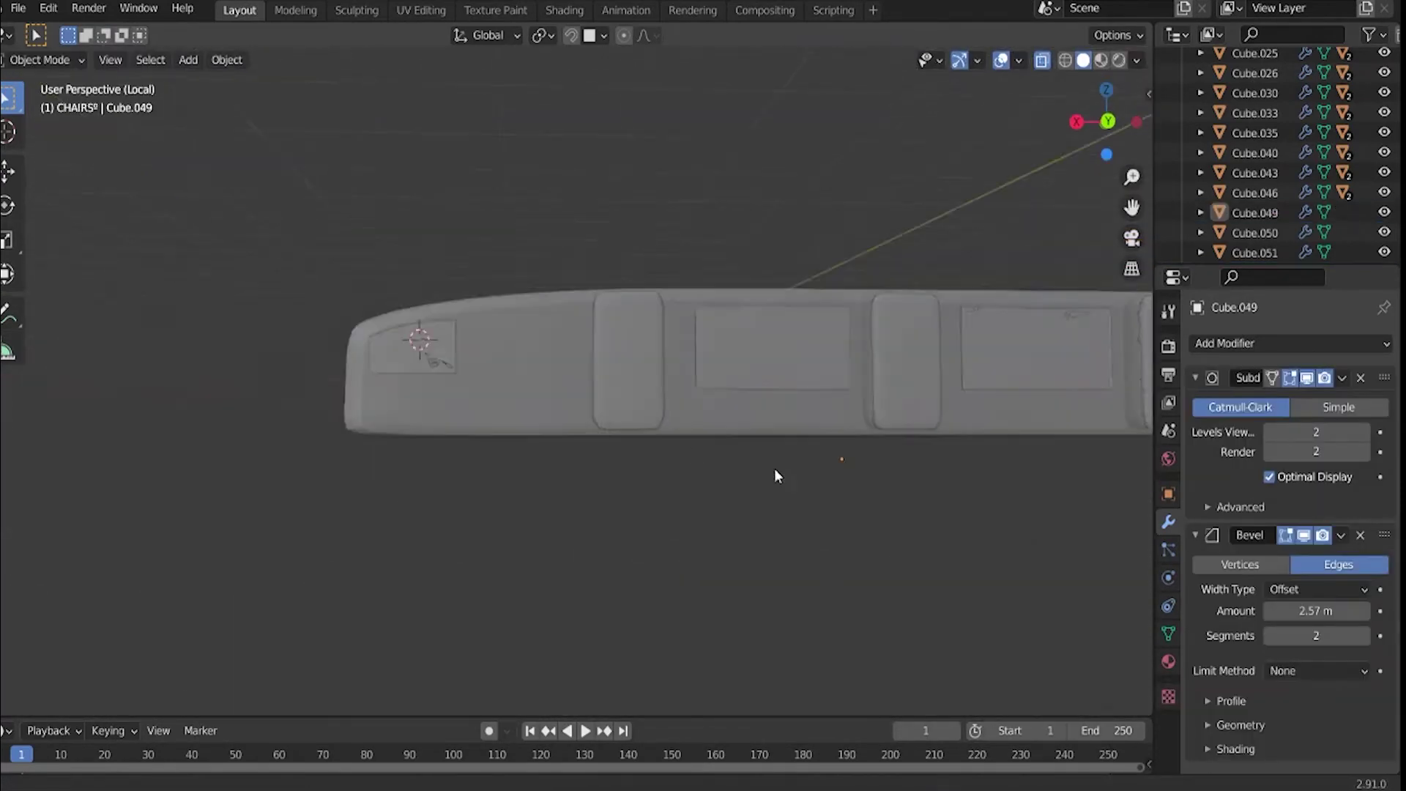
key(Tab)
middle_drag(774, 469, 575, 465)
key(3)
click(575, 464)
drag(521, 329, 853, 612)
mouse_move(854, 612)
middle_down()
mouse_move(622, 588)
mouse_move(601, 543)
middle_up()
right_click(678, 599)
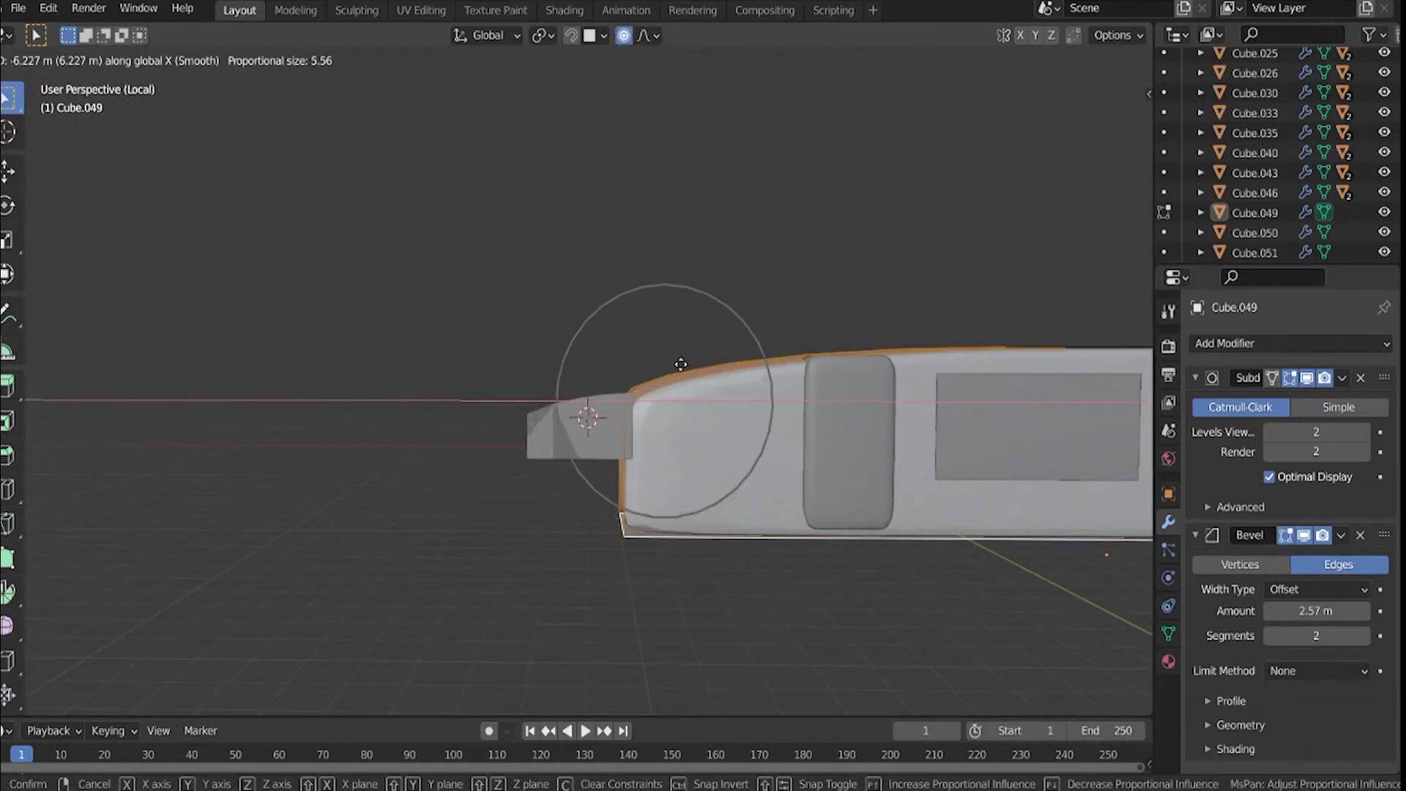
right_click(618, 369)
middle_drag(619, 369, 668, 460)
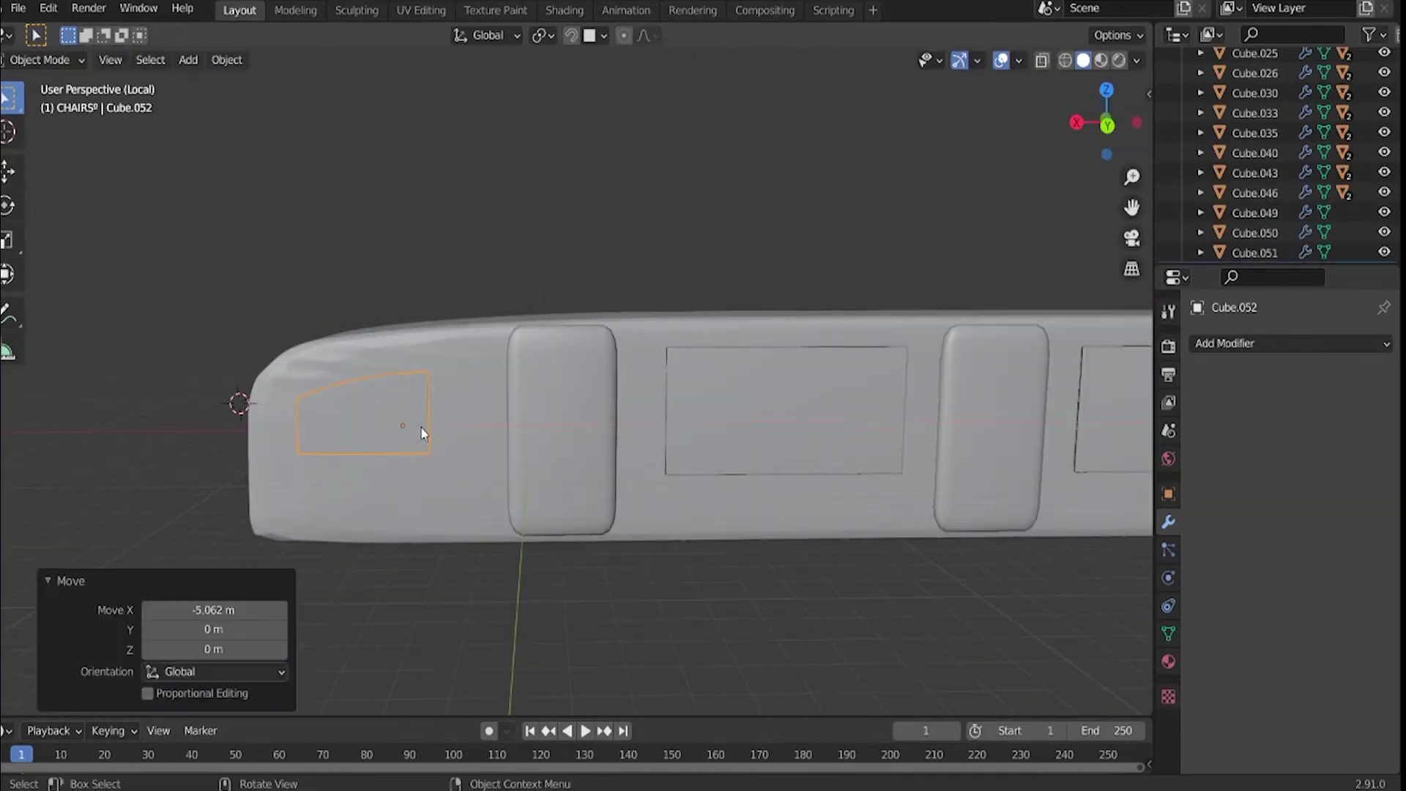
scroll(422, 432, up, 2)
Round the window piece with a Subdivision Surface modifier.
click(1289, 343)
click(832, 625)
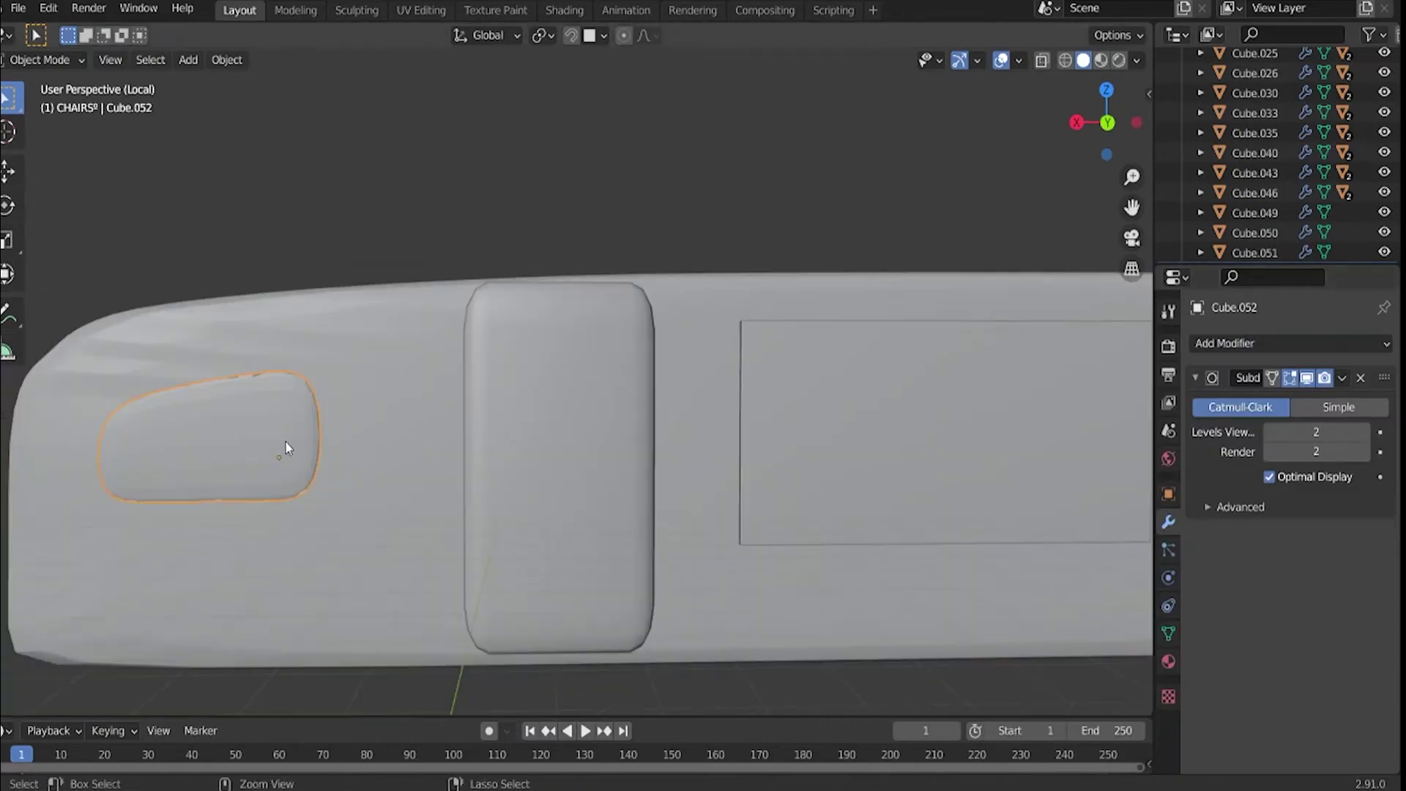
key(Tab)
key(ctrl+t)
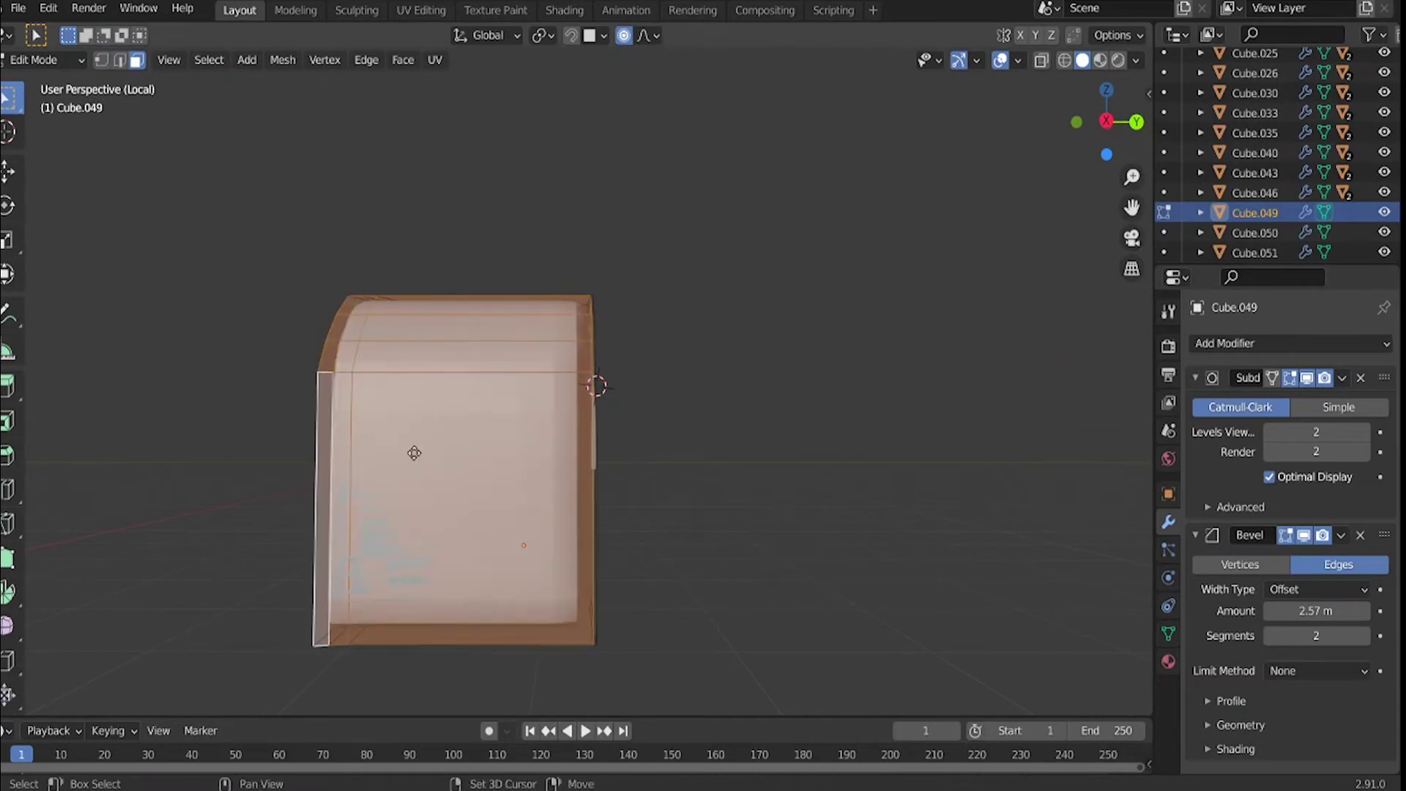
Duplicate the front faces into a separate panel, scaled to 0.8152 and raised 1.0317 m.
key(shift+d)
key(p)
click(382, 471)
key(Tab)
key(s)
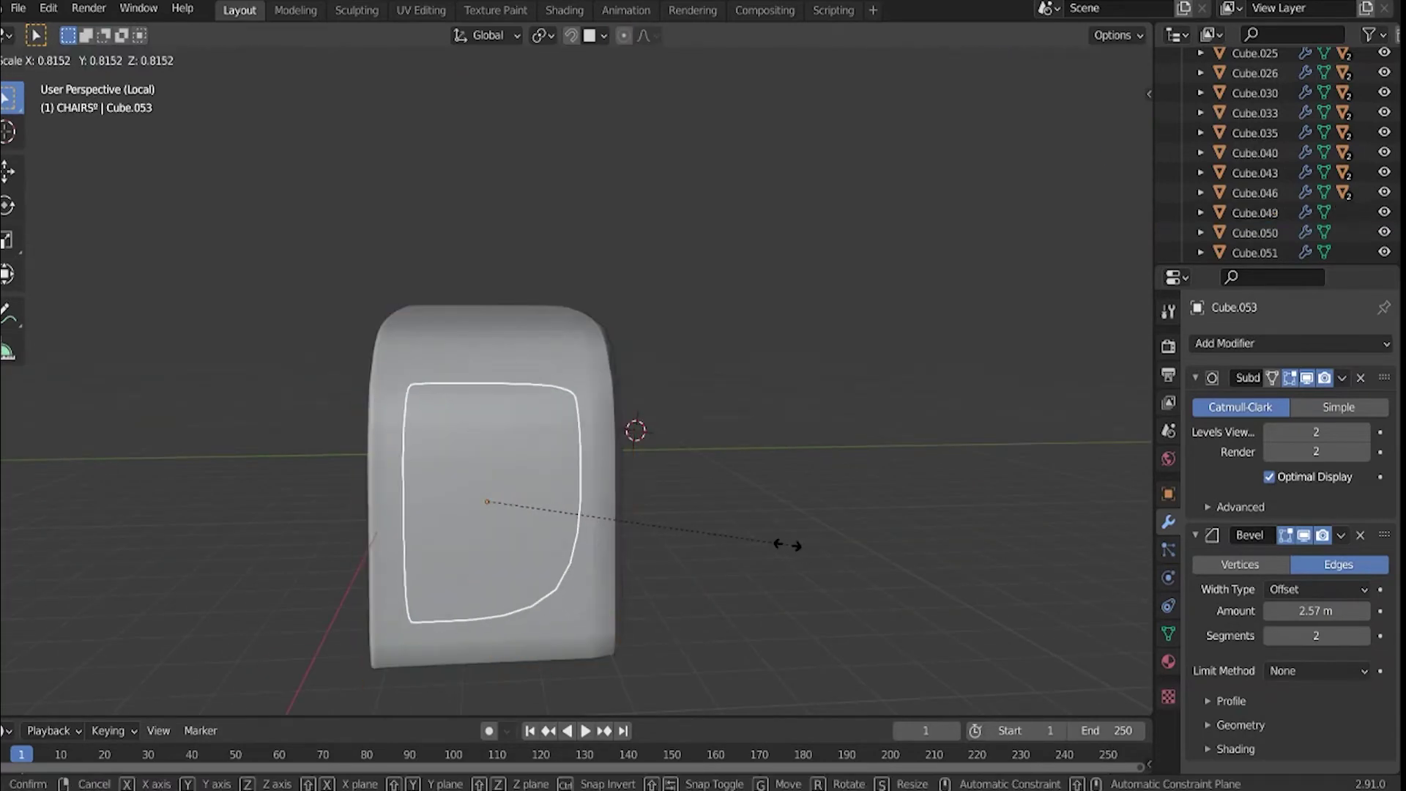
key(slash)
key(g)
key(z)
click(428, 547)
Position the front panel against the curved cab and select the train parts.
key(KP_Decimal)
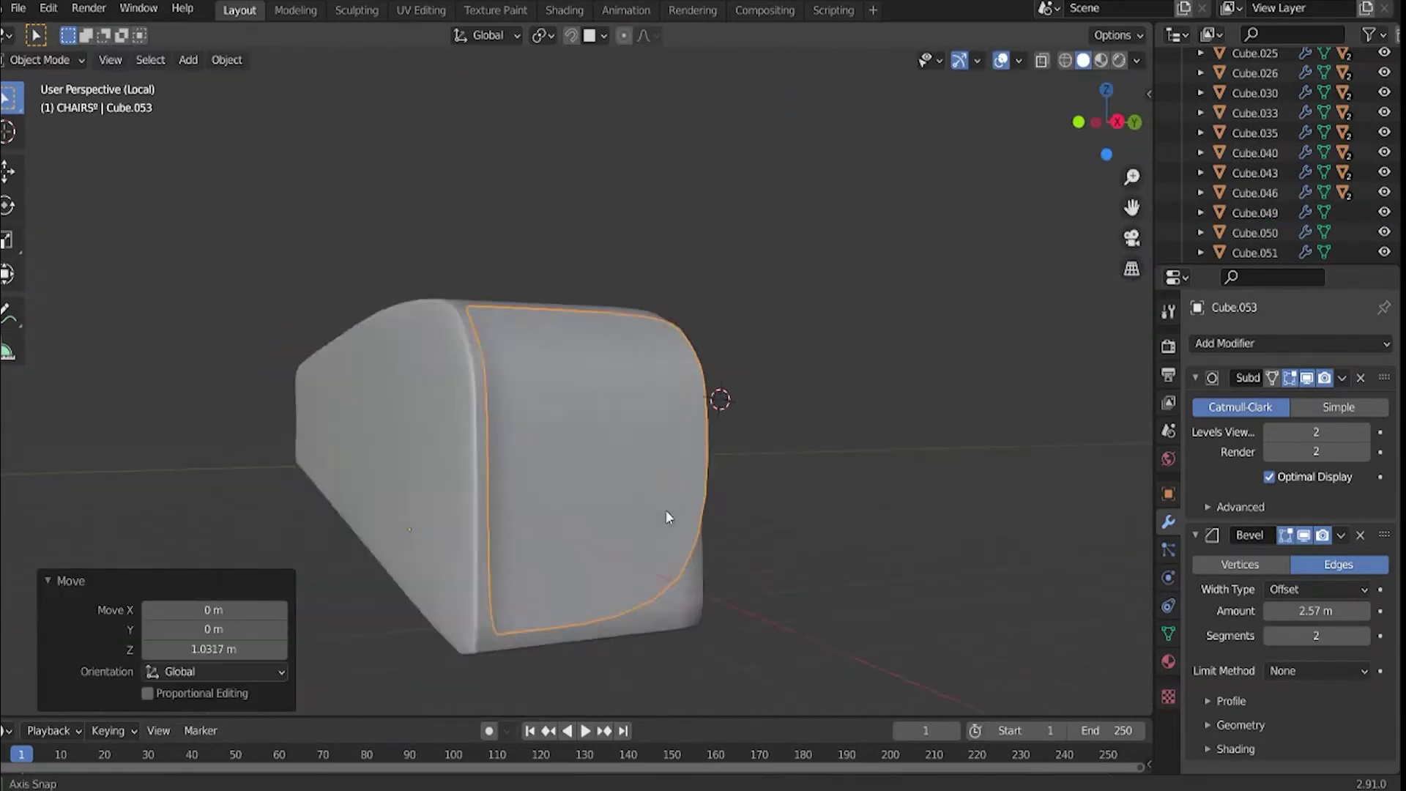
key(g)
key(x)
key(Escape)
middle_drag(757, 668, 498, 403)
key(g)
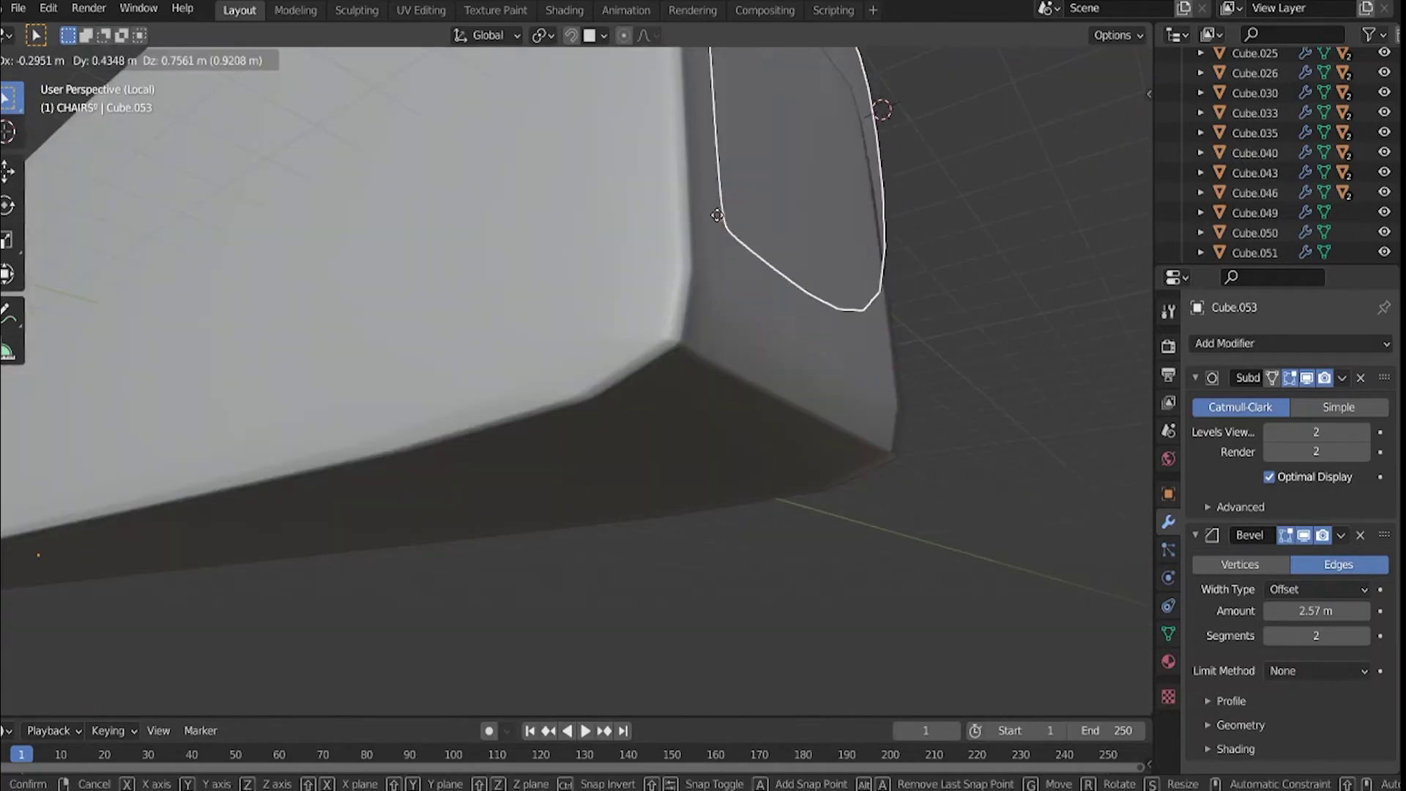
click(963, 346)
middle_drag(963, 346, 529, 280)
scroll(417, 410, up, 4)
key(g)
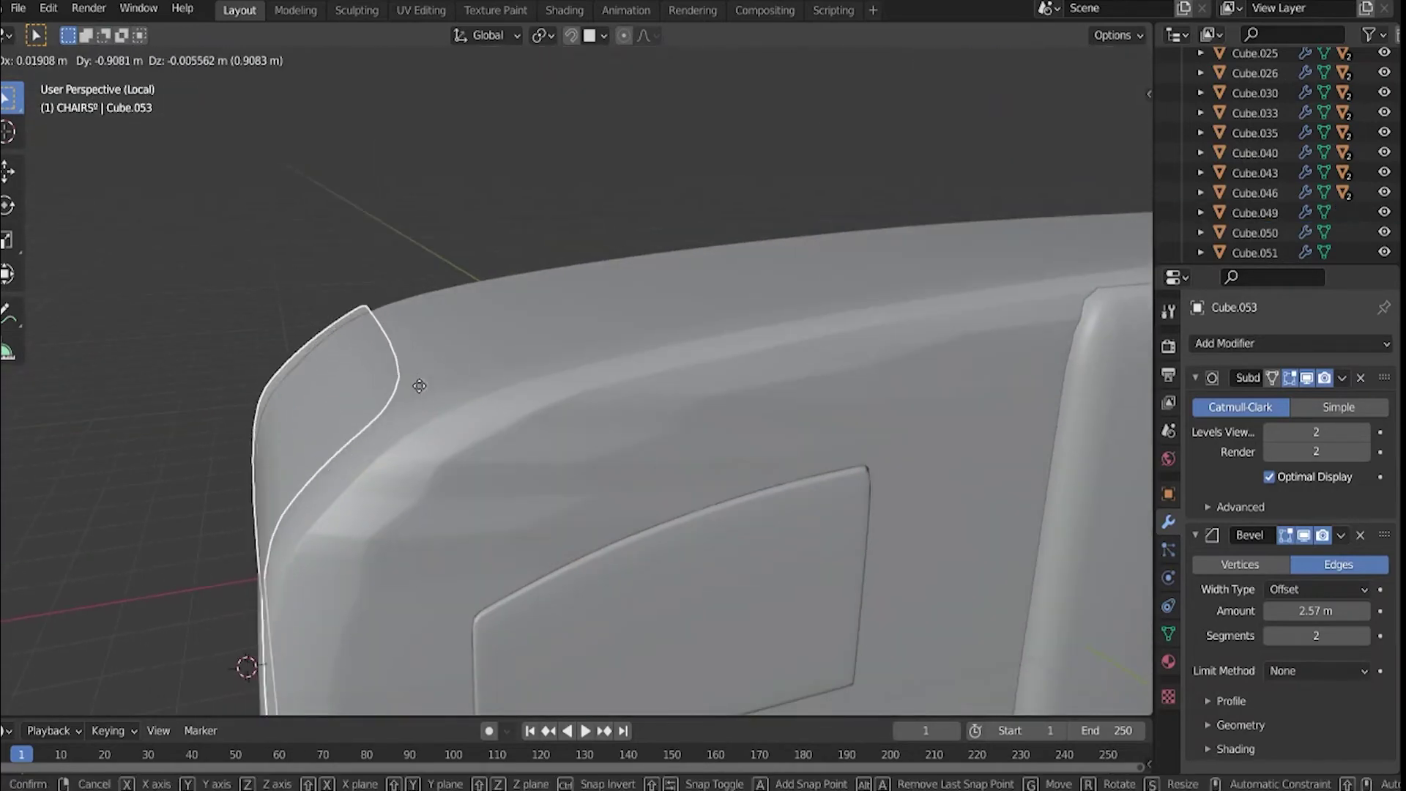
scroll(365, 472, down, 6)
middle_drag(601, 555, 429, 451)
Move all selected train parts into a new collection named metro.
key(a)
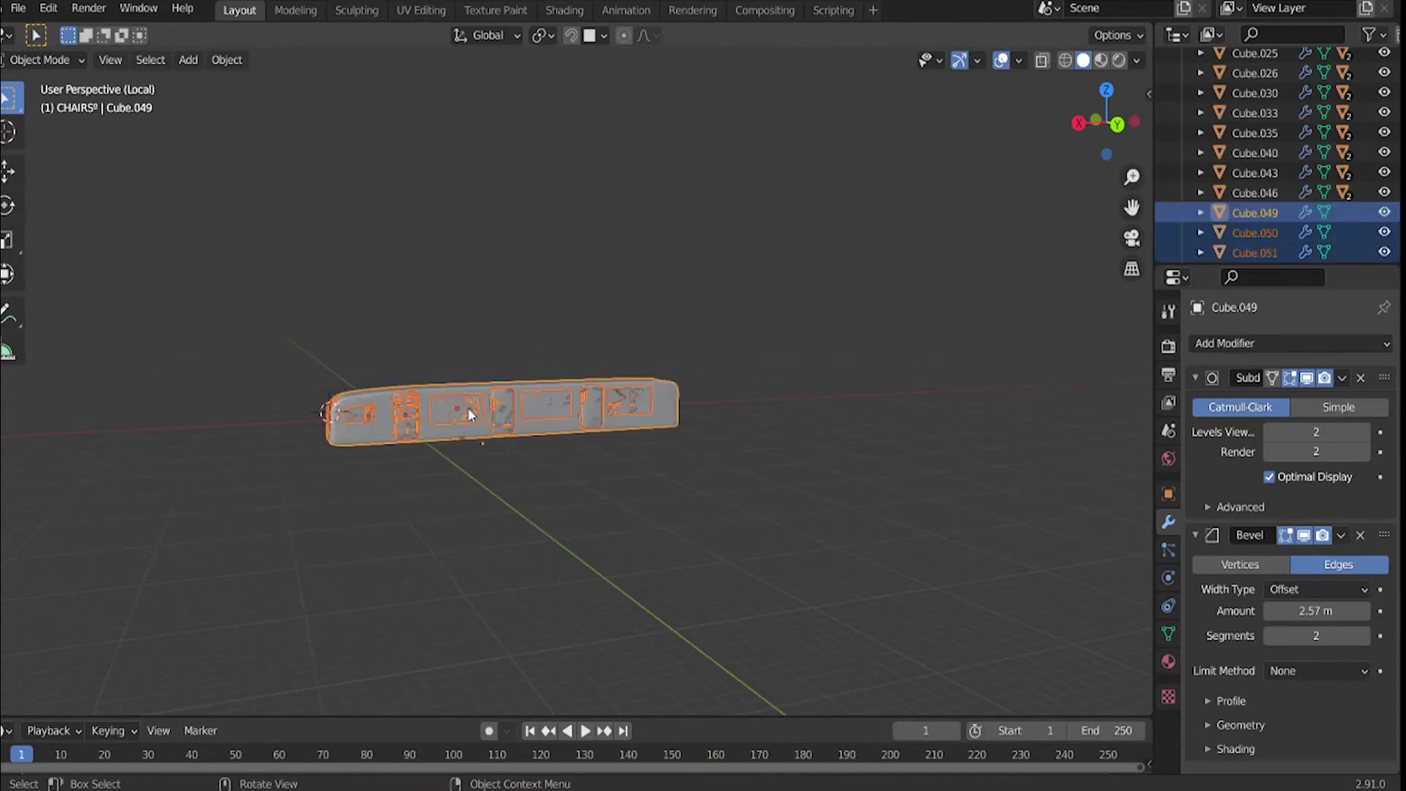
key(KP_Decimal)
scroll(1245, 145, down, 3)
text(metr)
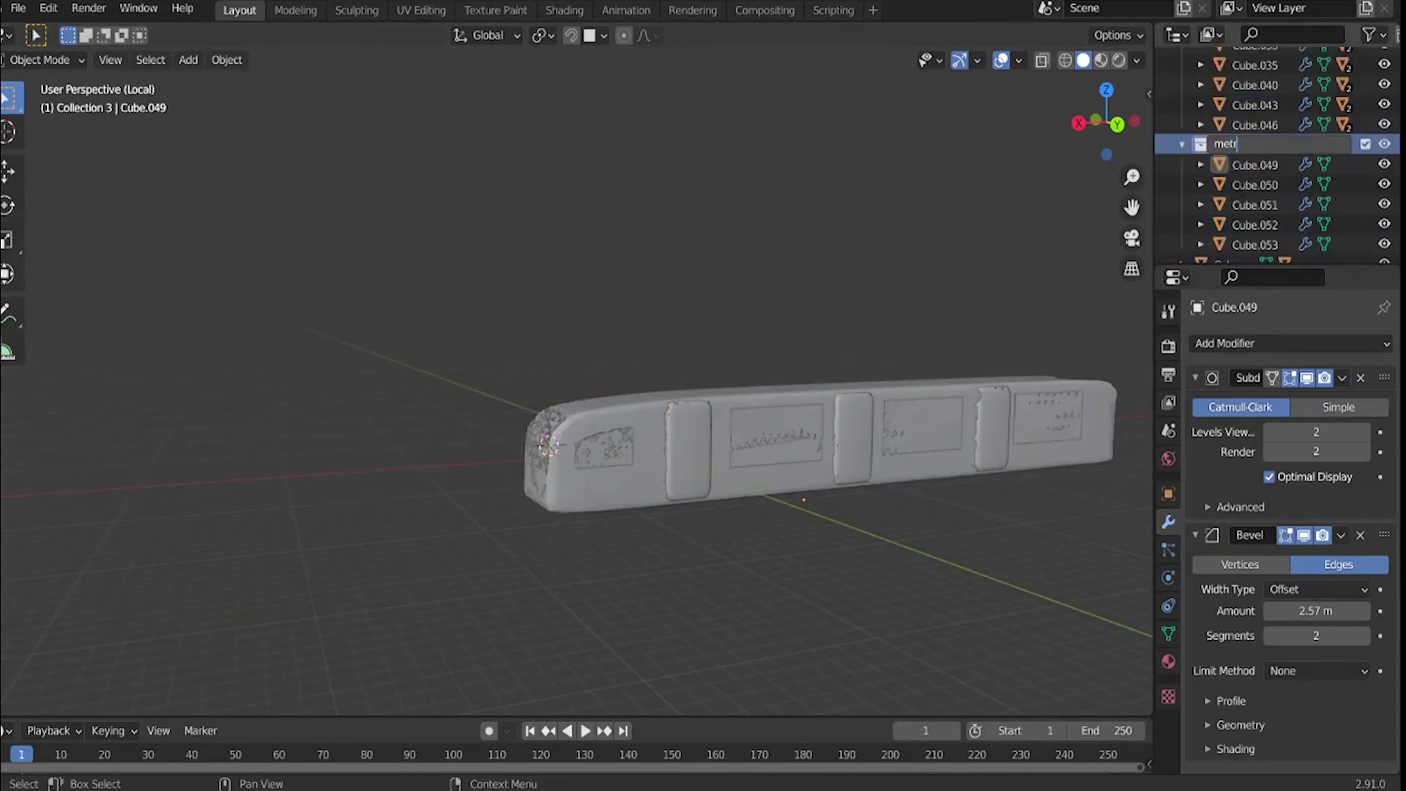
text(o)
key(Return)
Inspect the train, then exit local view to show the full station.
middle_drag(538, 363, 841, 391)
click(625, 380)
middle_drag(625, 379, 692, 415)
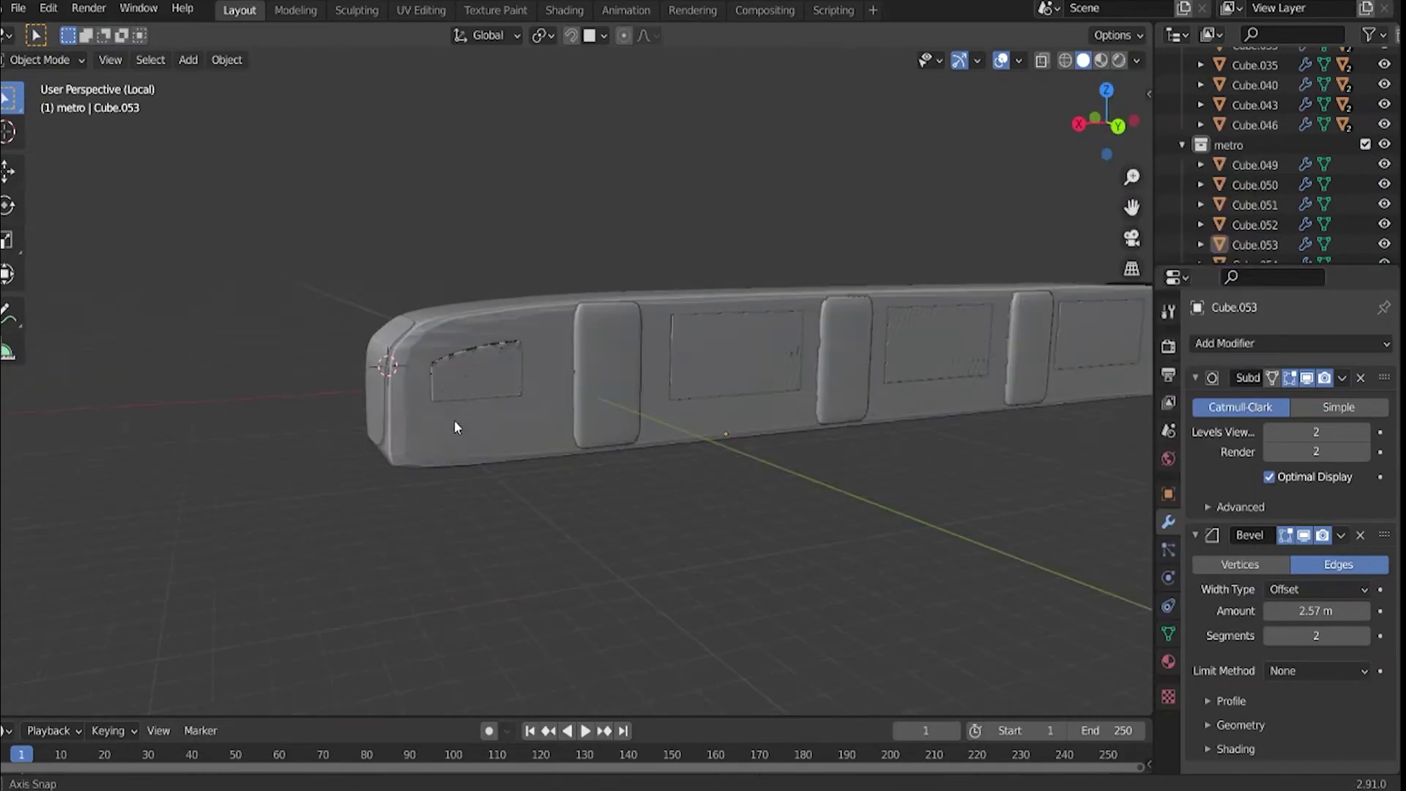
key(KP_Divide)
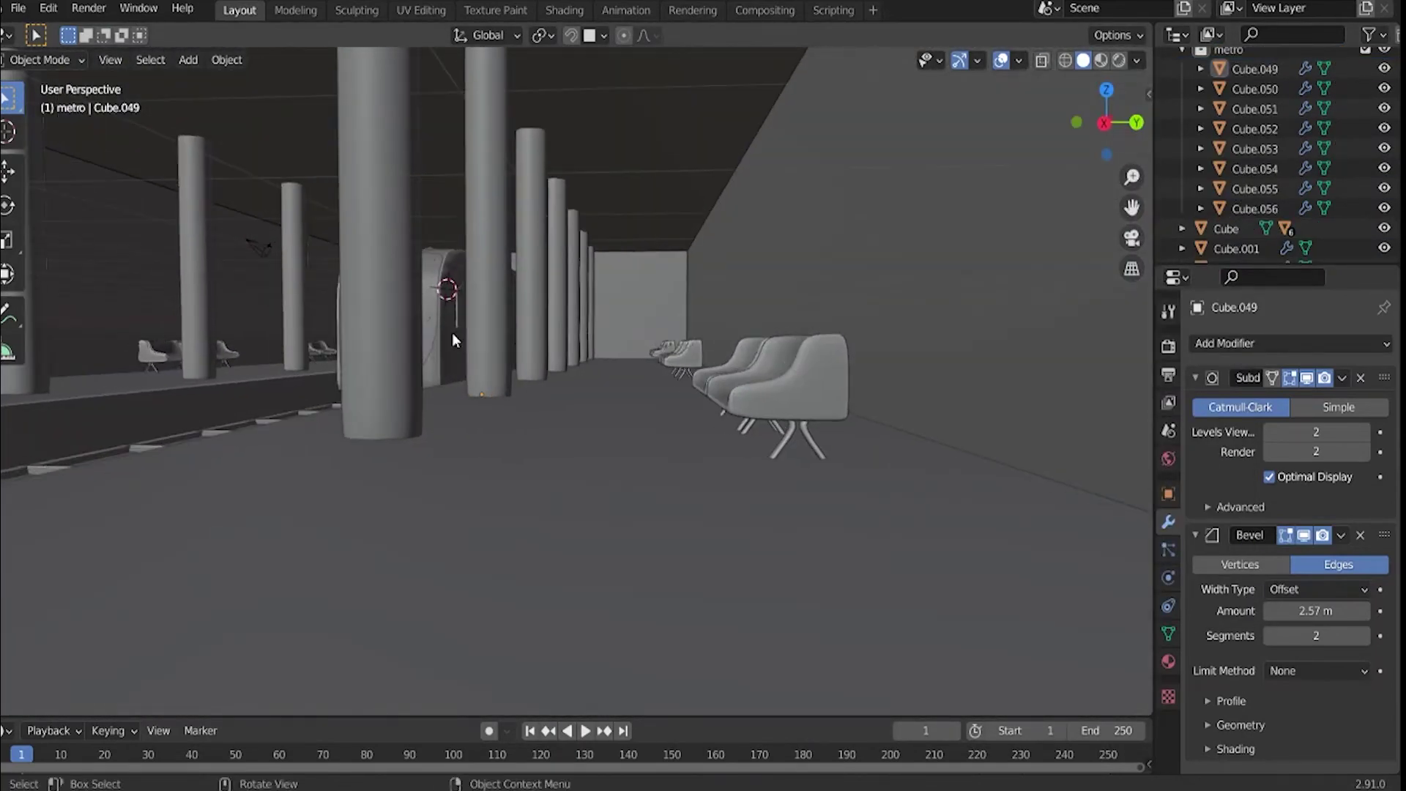
Select the platform bench pair and start moving it along Y.
click(722, 411)
click(721, 413)
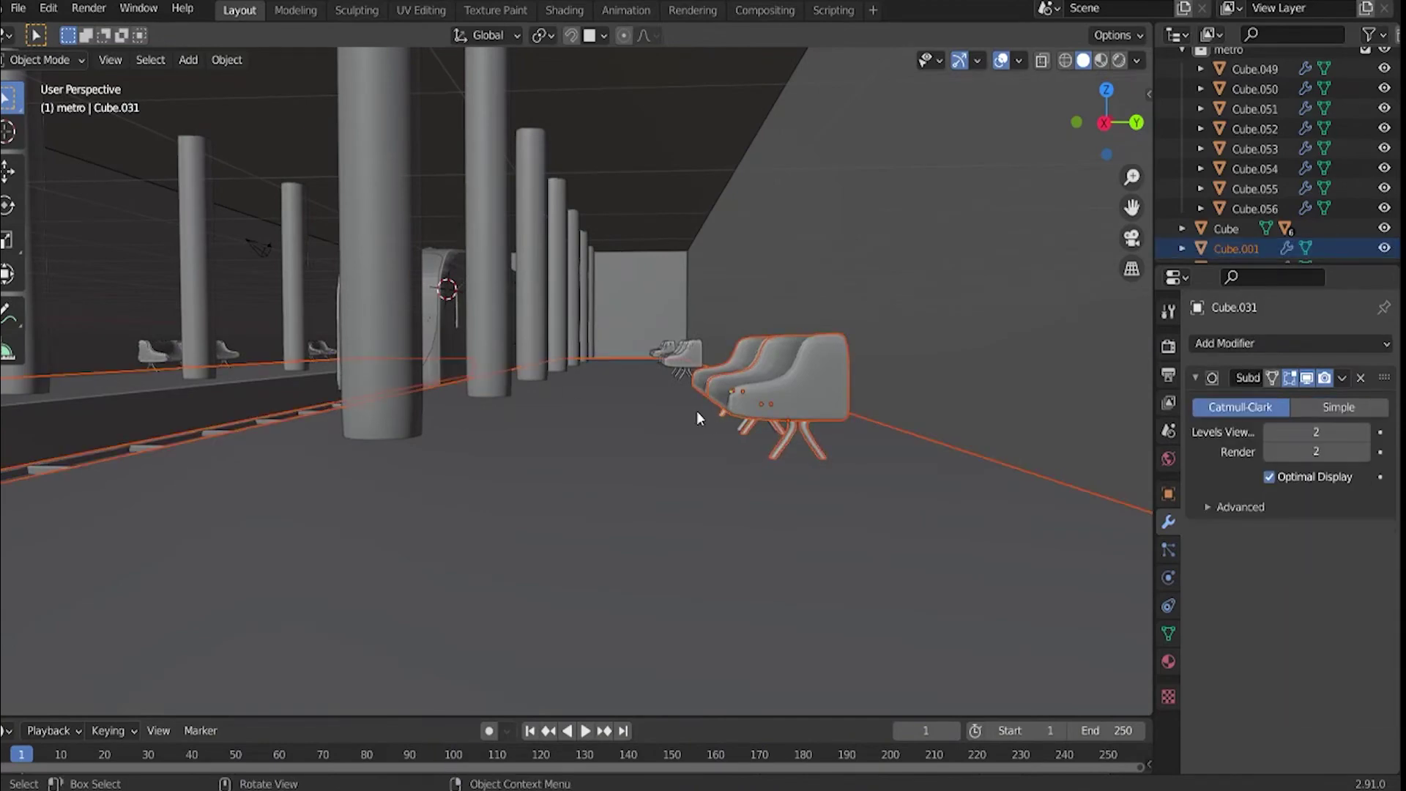
click(251, 370)
click(750, 420)
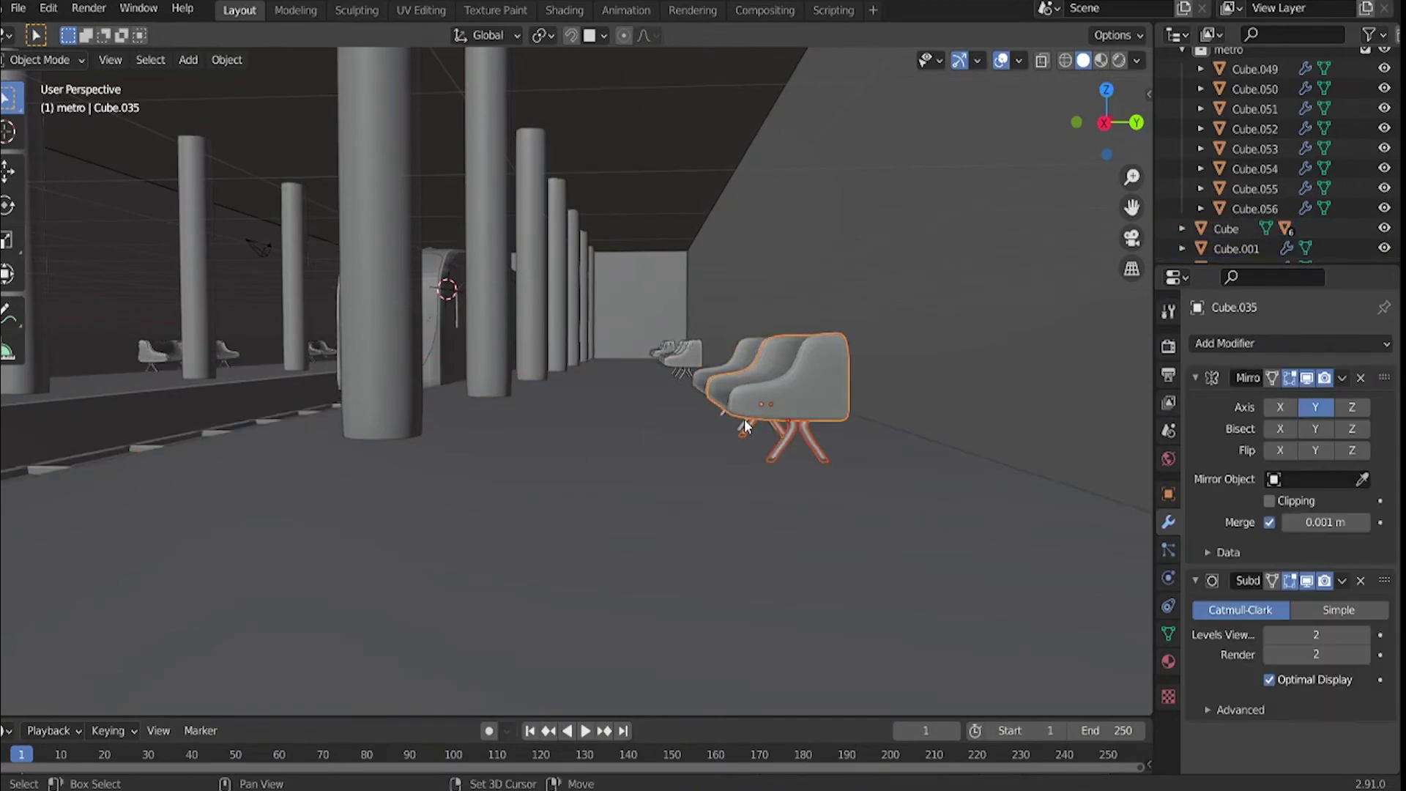
middle_drag(744, 419, 370, 437)
alt+click(547, 369)
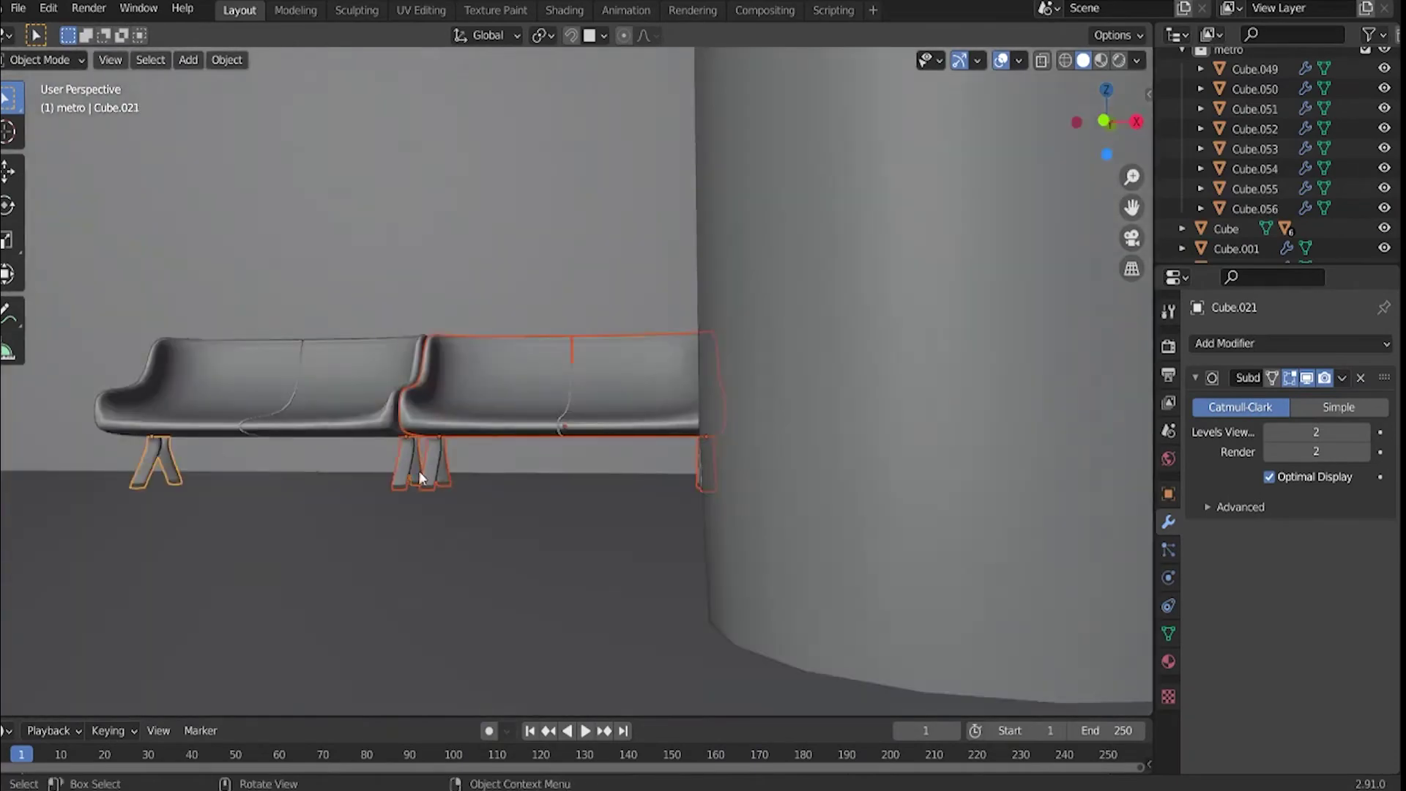
click(418, 470)
key(g)
key(y)
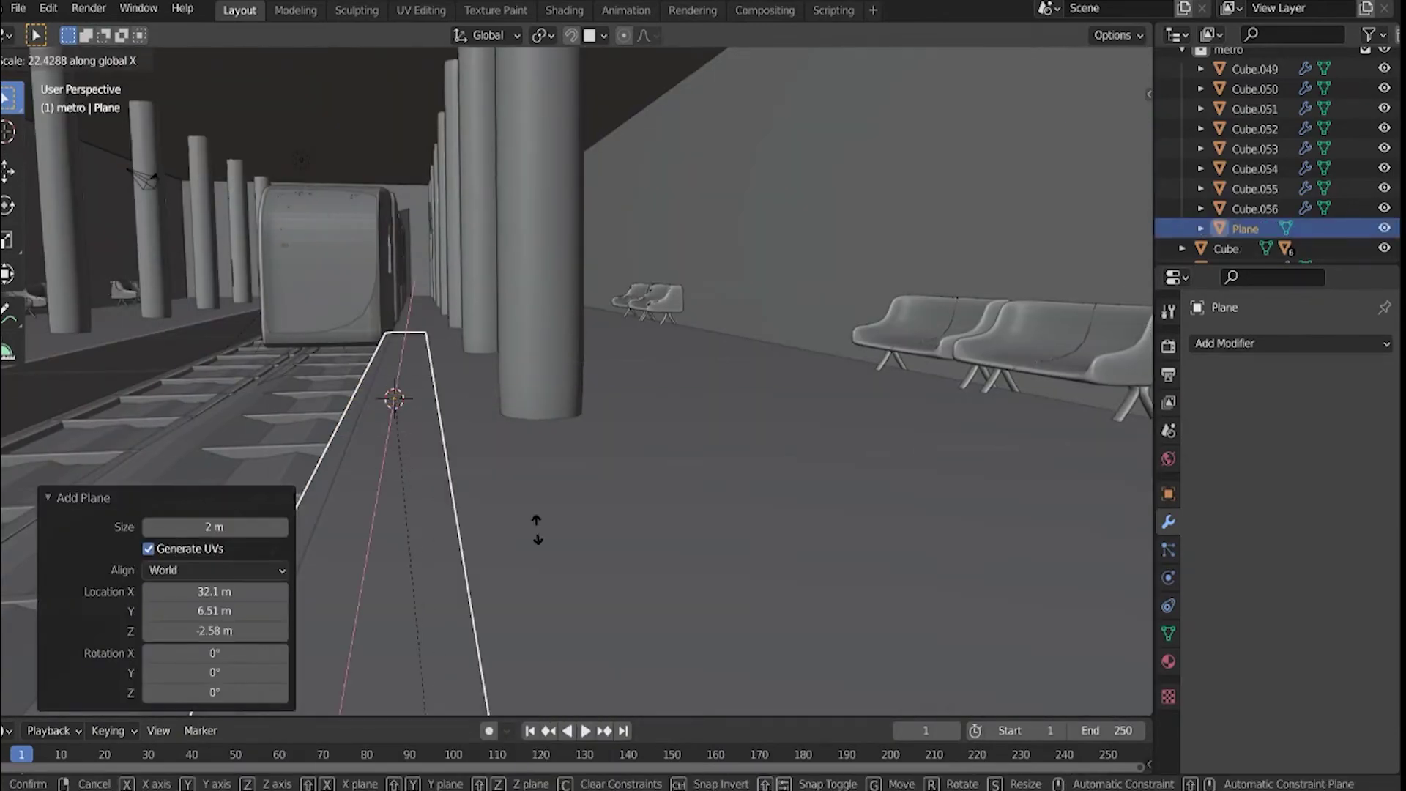
Stretch the 0.17 m-thick strip along the platform edge and slide it into place along X.
click(536, 529)
key(g)
key(x)
click(497, 423)
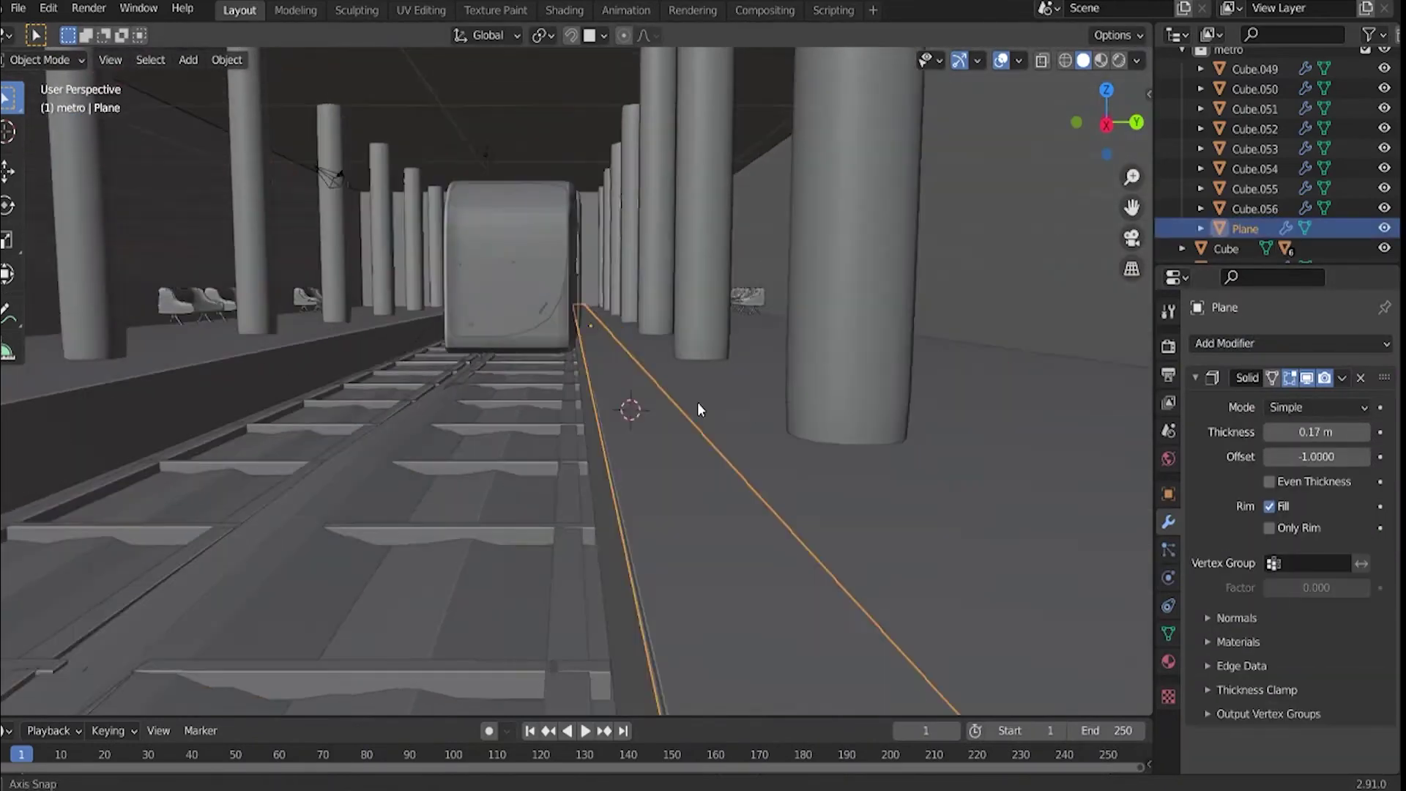
key(shift+a)
mouse_move(465, 389)
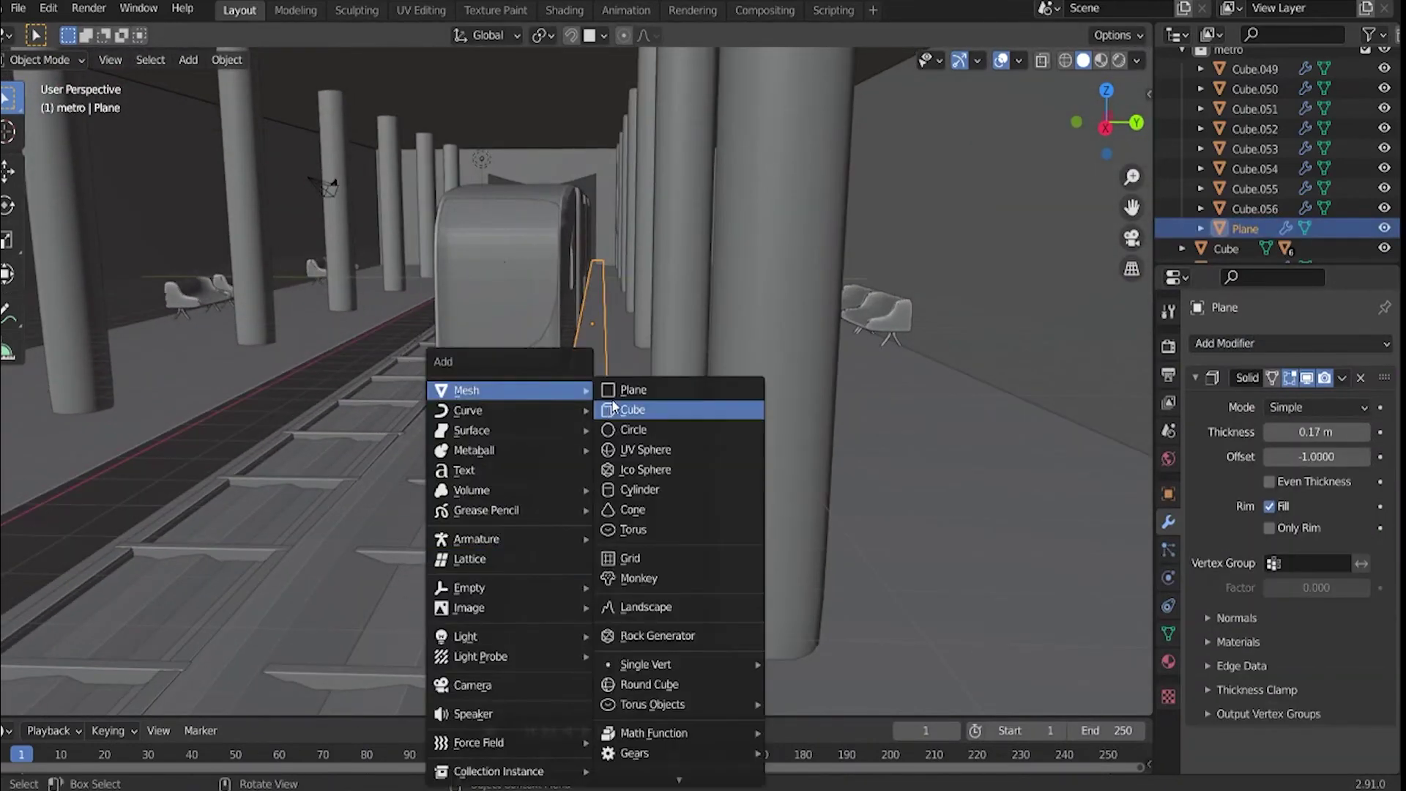
Add a flattened UV sphere dot and array it into a row (Count 10, Factor X 1.6).
click(645, 450)
click(568, 581)
middle_drag(568, 581, 577, 503)
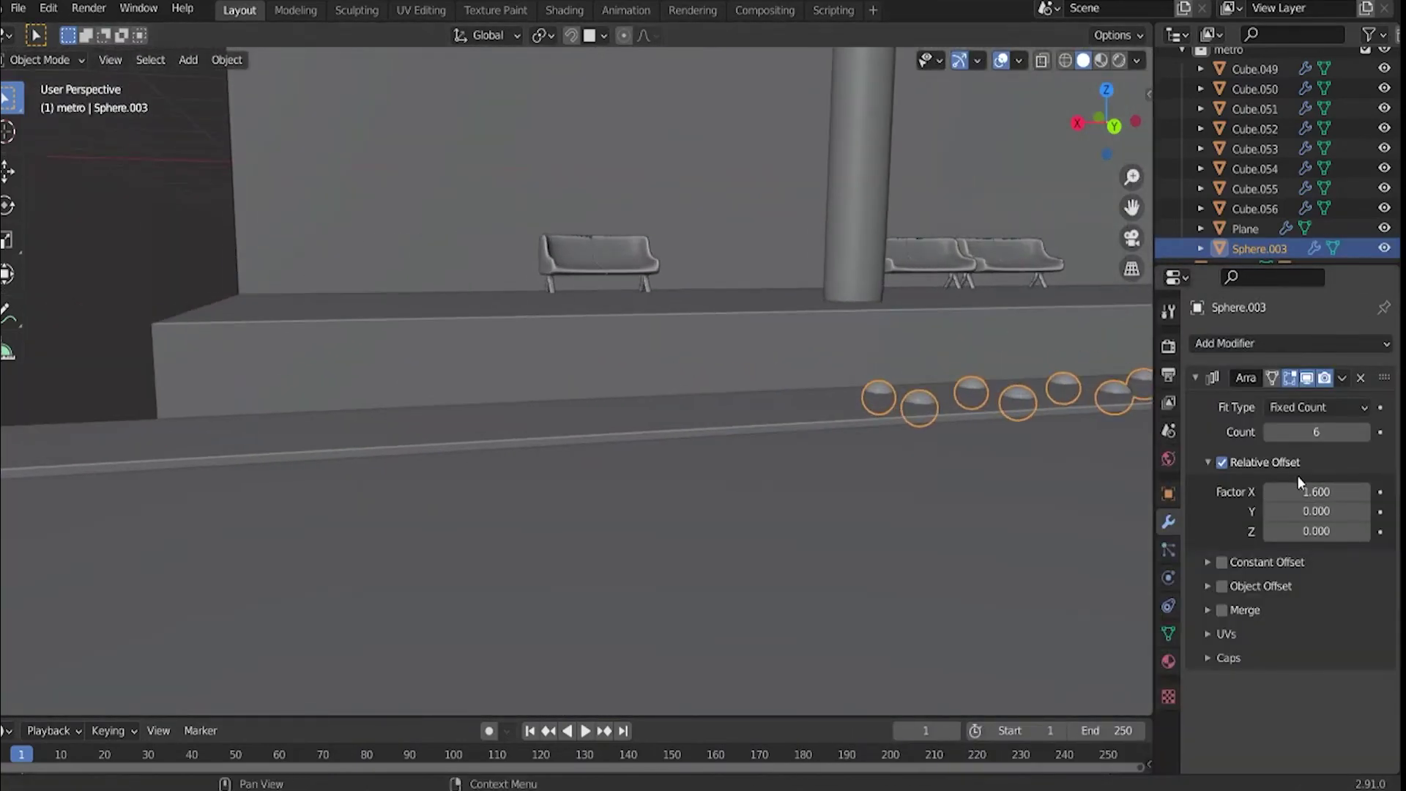
click(1363, 432)
click(1363, 432)
click(1363, 432)
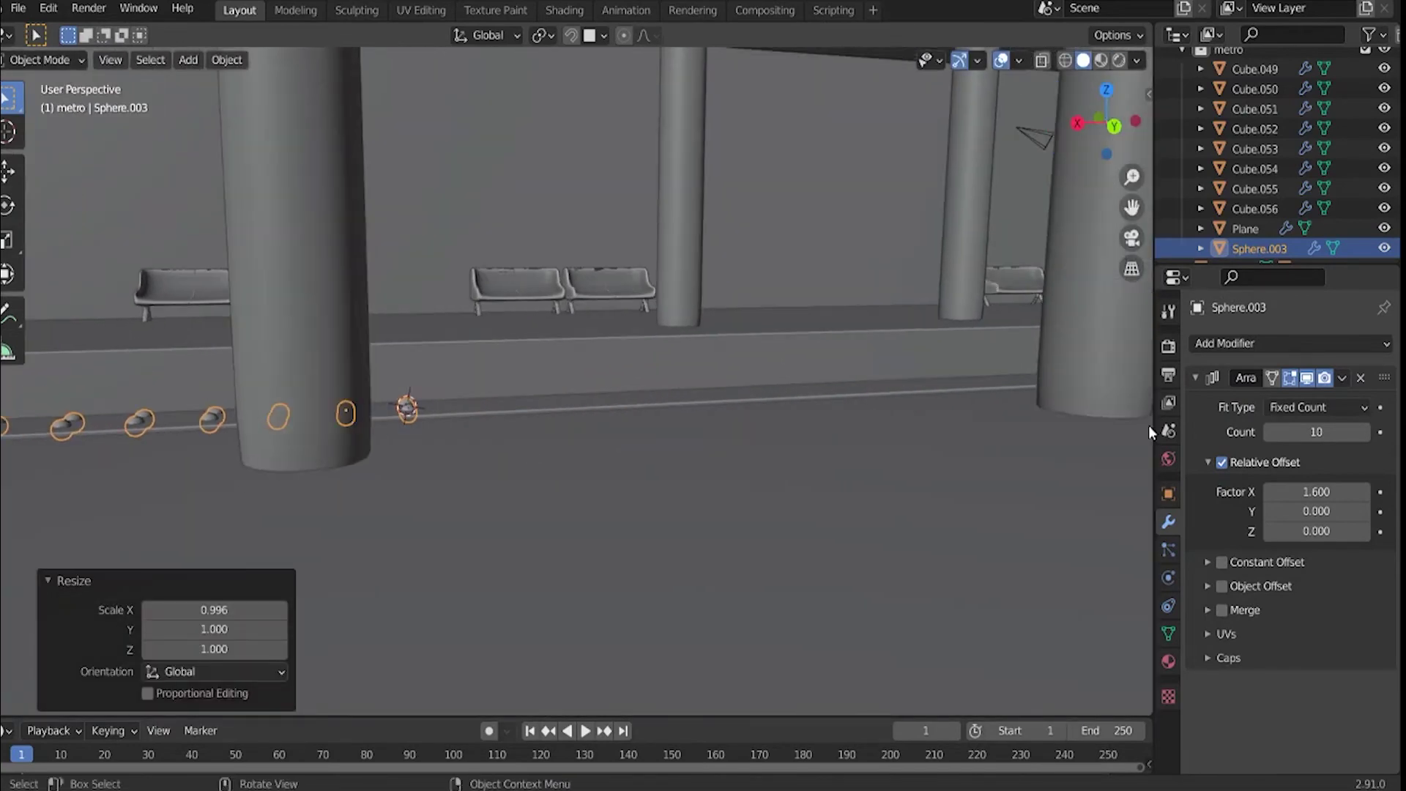
Add a second Array modifier with a -1 X offset factor to double the dot row.
click(1289, 342)
click(1025, 370)
scroll(1276, 660, down, 3)
click(1316, 704)
text(-1)
key(Return)
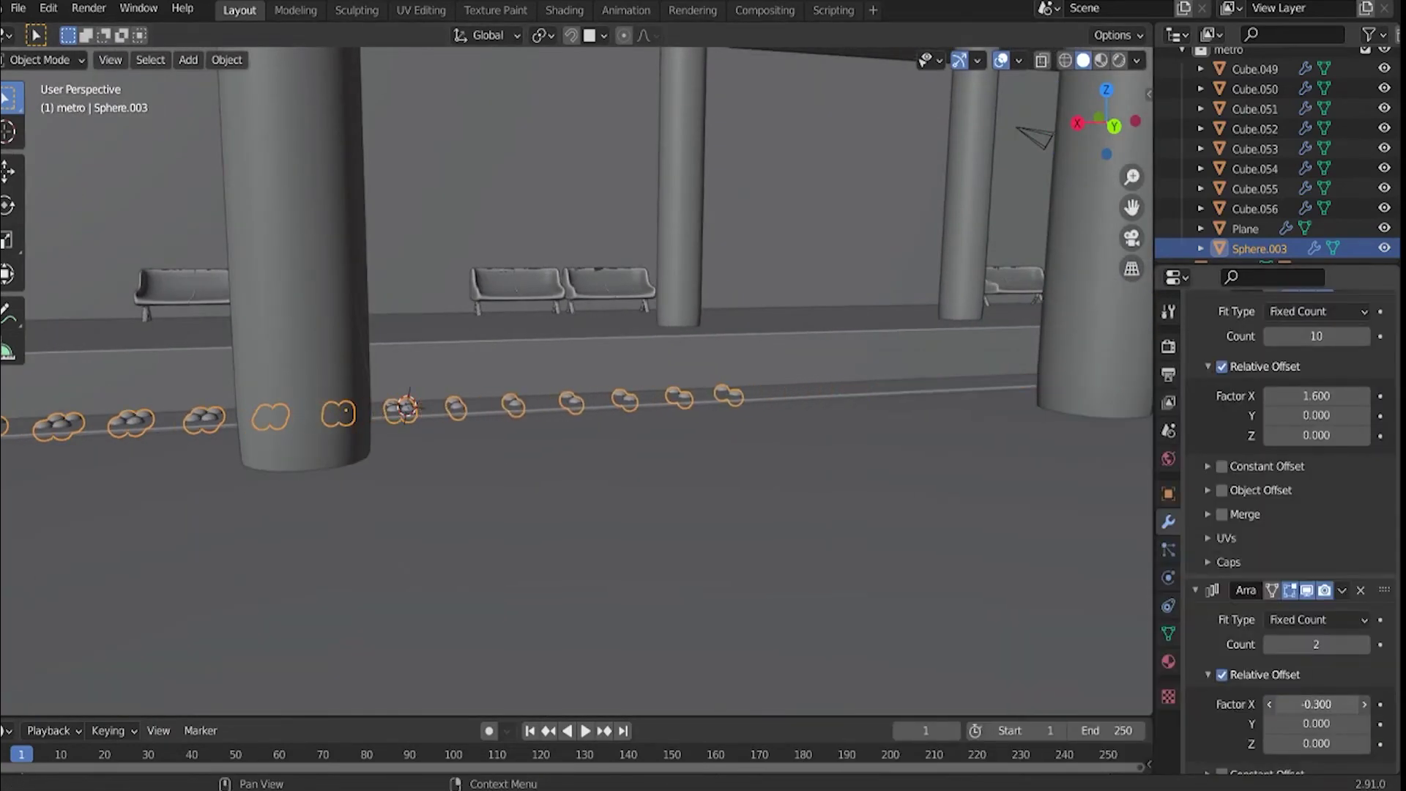
click(1109, 543)
shift+middle_drag(1109, 542, 592, 411)
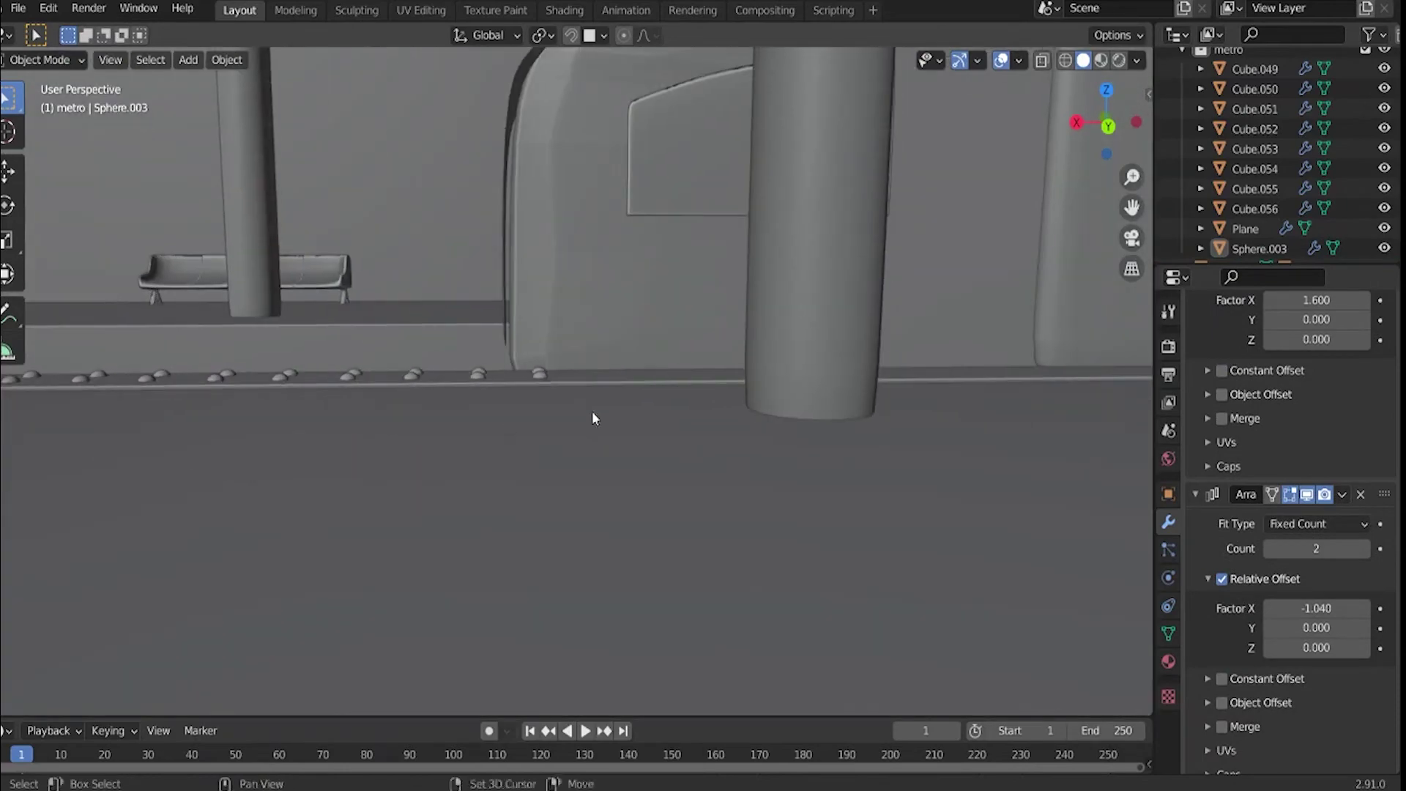
Raise the dot row count to 5 and duplicate the dot rows along Y to the opposite platform.
click(1364, 548)
mouse_move(586, 458)
shift+middle_down()
mouse_move(581, 430)
mouse_move(643, 407)
mouse_move(400, 415)
shift+middle_up()
click(1364, 548)
mouse_move(725, 496)
middle_down()
mouse_move(638, 477)
mouse_move(686, 457)
mouse_move(574, 371)
middle_up()
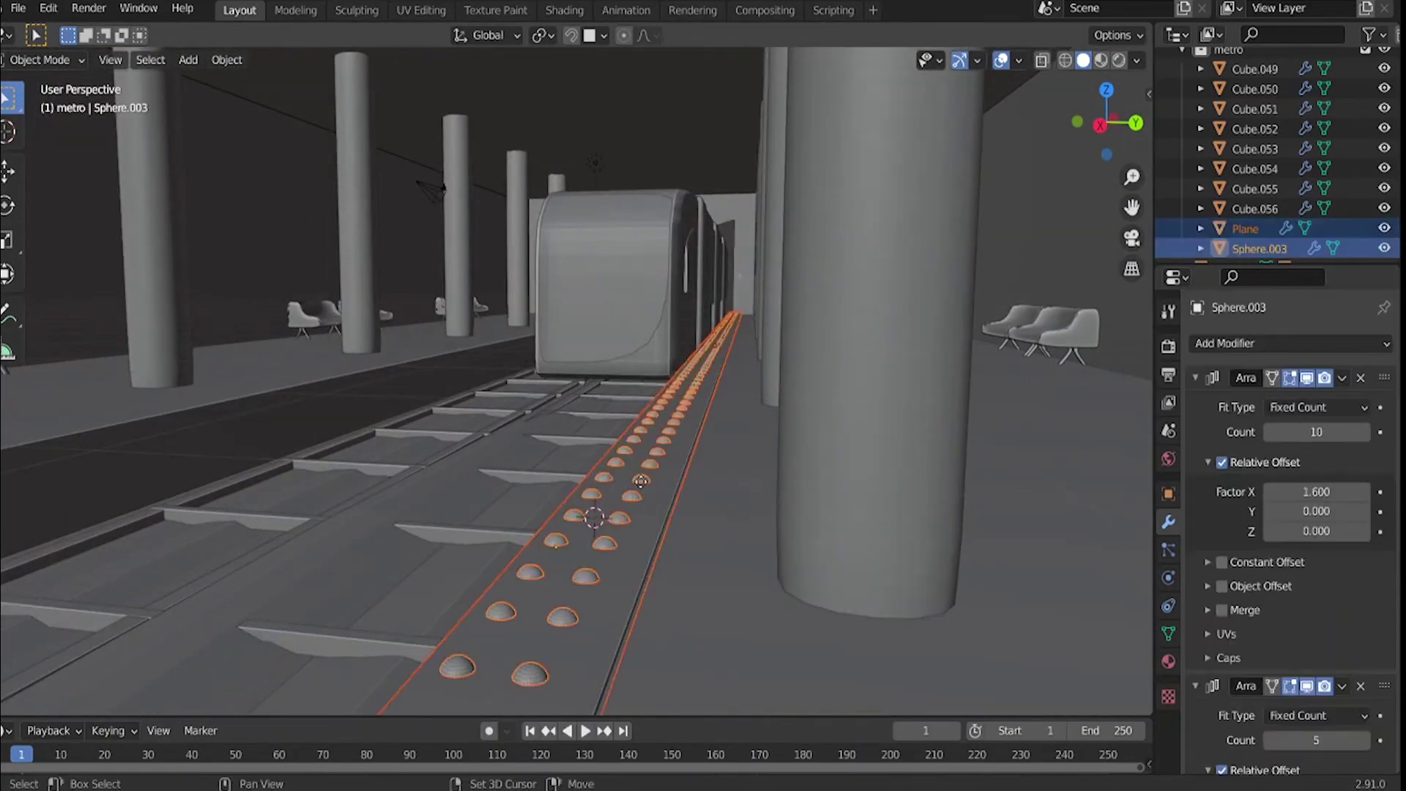
middle_drag(293, 392, 622, 489)
key(shift+d)
key(y)
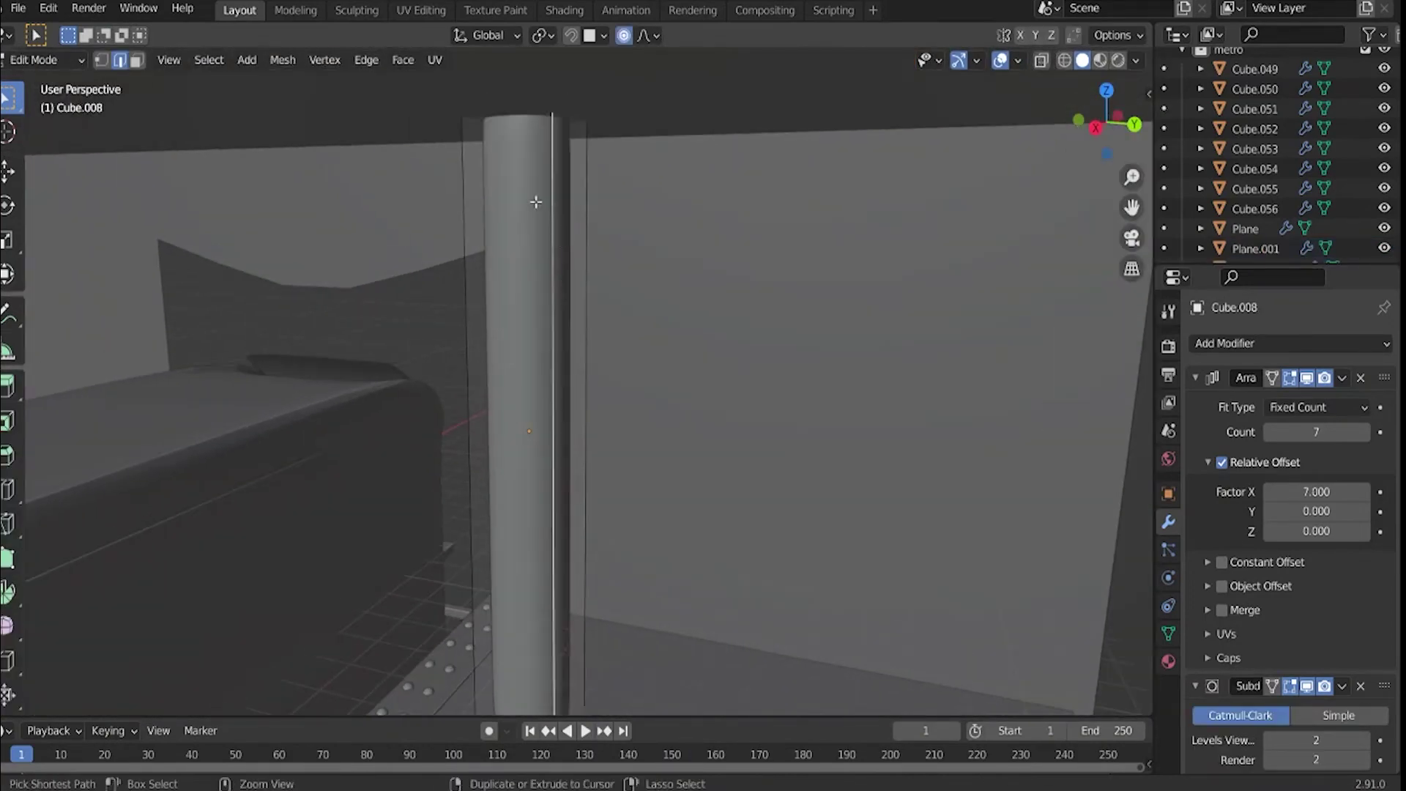
Extrude the pillar's end faces and fatten them outward into flared, rounded caps.
shift+click(509, 152)
middle_drag(509, 152, 479, 198)
key(alt+e)
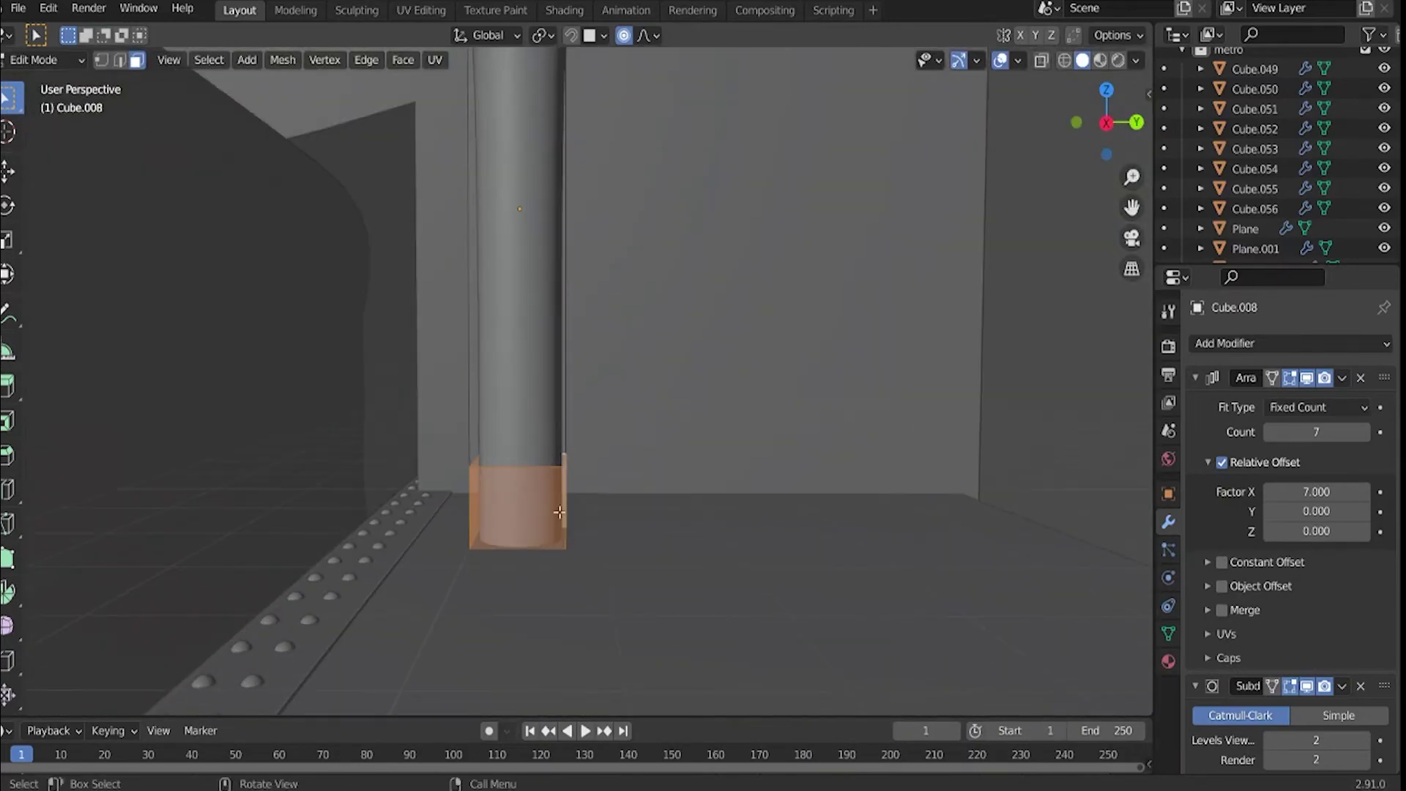
key(alt+s)
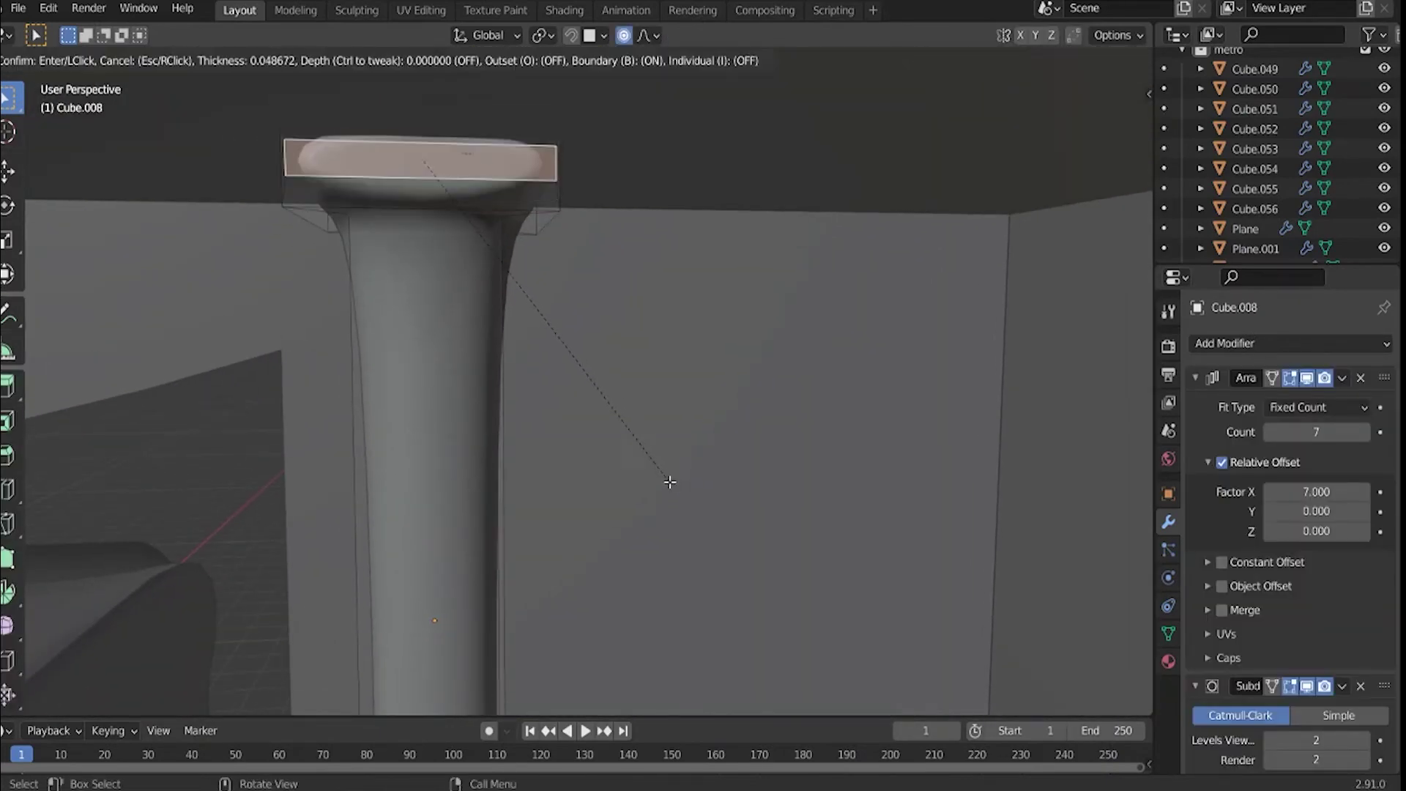
click(670, 482)
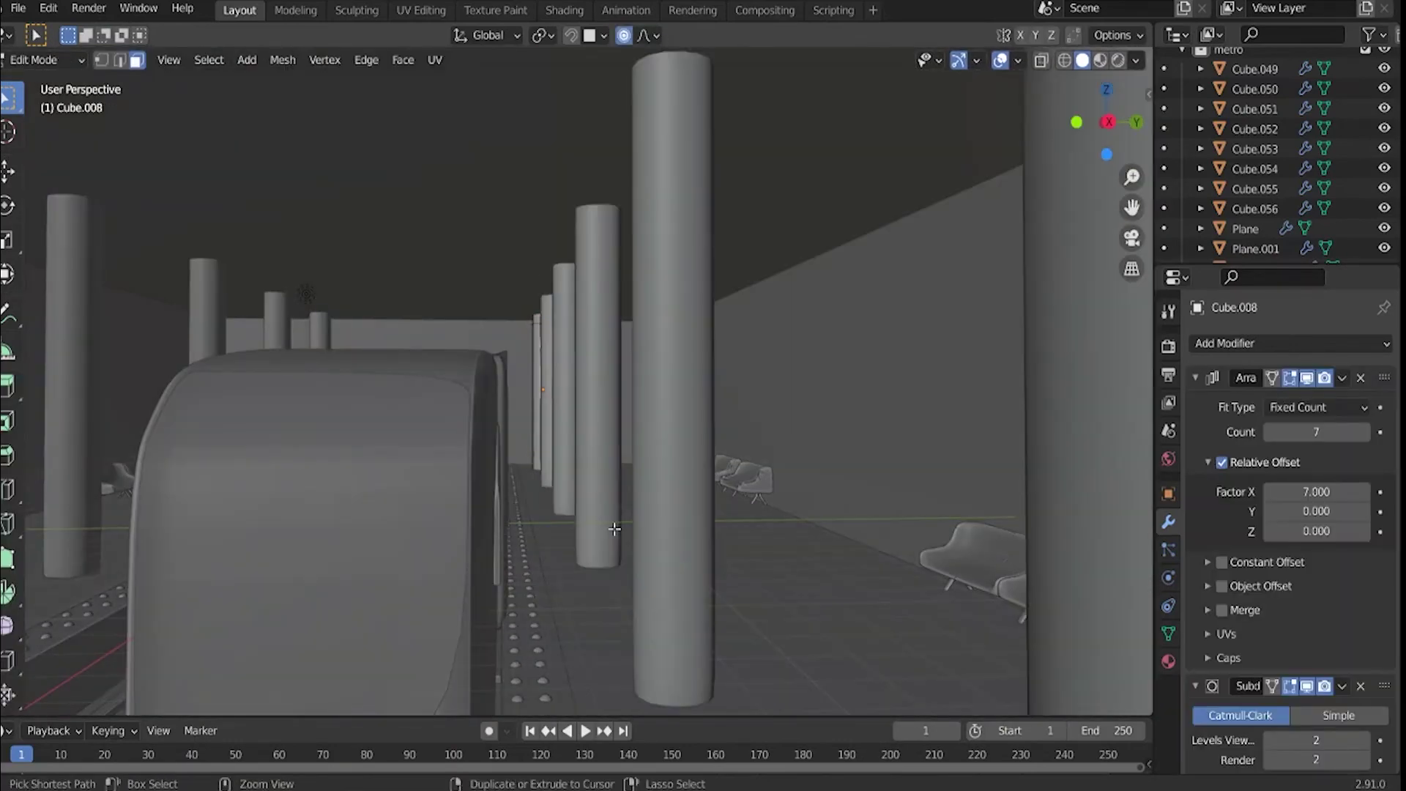
Add a cube and scale it along Y into a flat, tall slab in local view.
key(shift+a)
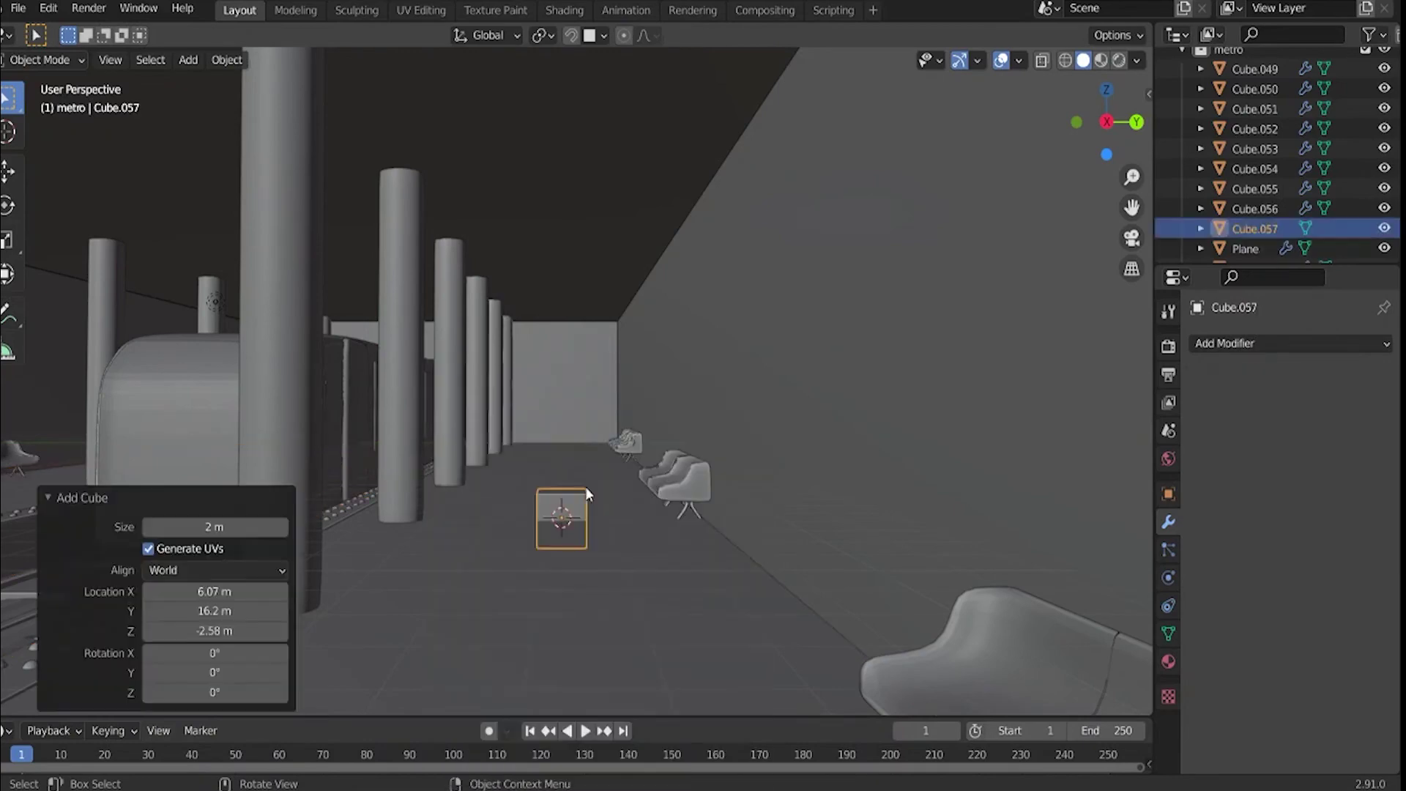
key(KP_Divide)
key(s)
key(y)
click(798, 442)
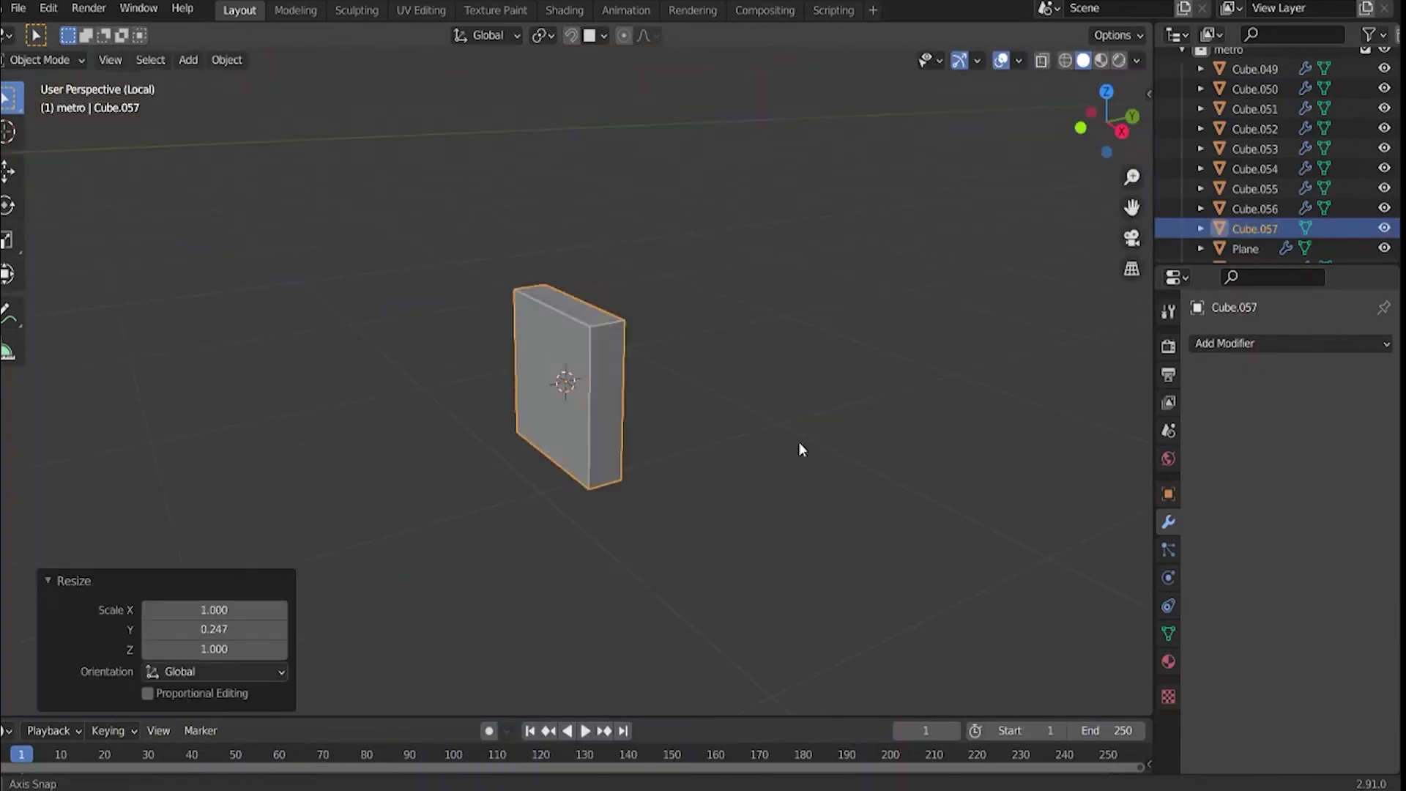
click(809, 654)
mouse_move(663, 549)
middle_down()
mouse_move(920, 537)
mouse_move(662, 536)
mouse_move(685, 173)
mouse_move(805, 410)
middle_up()
Inset the slab's front face to form a bordered panel, then return to the full station view.
key(Tab)
key(i)
click(840, 467)
key(Tab)
mouse_move(841, 467)
middle_down()
mouse_move(996, 432)
mouse_move(694, 470)
mouse_move(776, 559)
middle_up()
key(KP_Divide)
Move the panel up and onto the station wall, adjusting it along Z, Y and X.
key(g)
key(z)
click(586, 415)
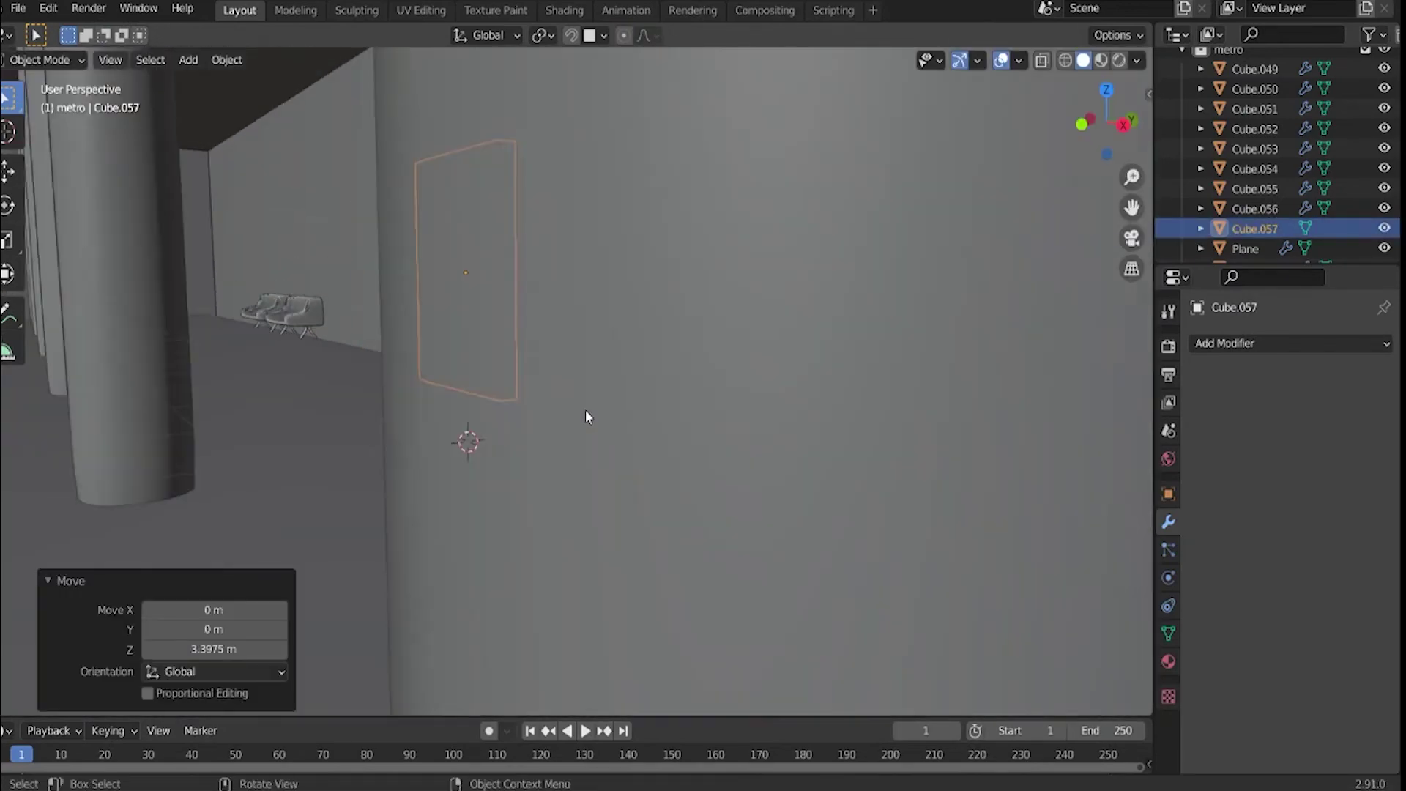
key(g)
key(y)
click(732, 410)
middle_drag(586, 416, 907, 413)
key(g)
key(g)
key(x)
click(989, 463)
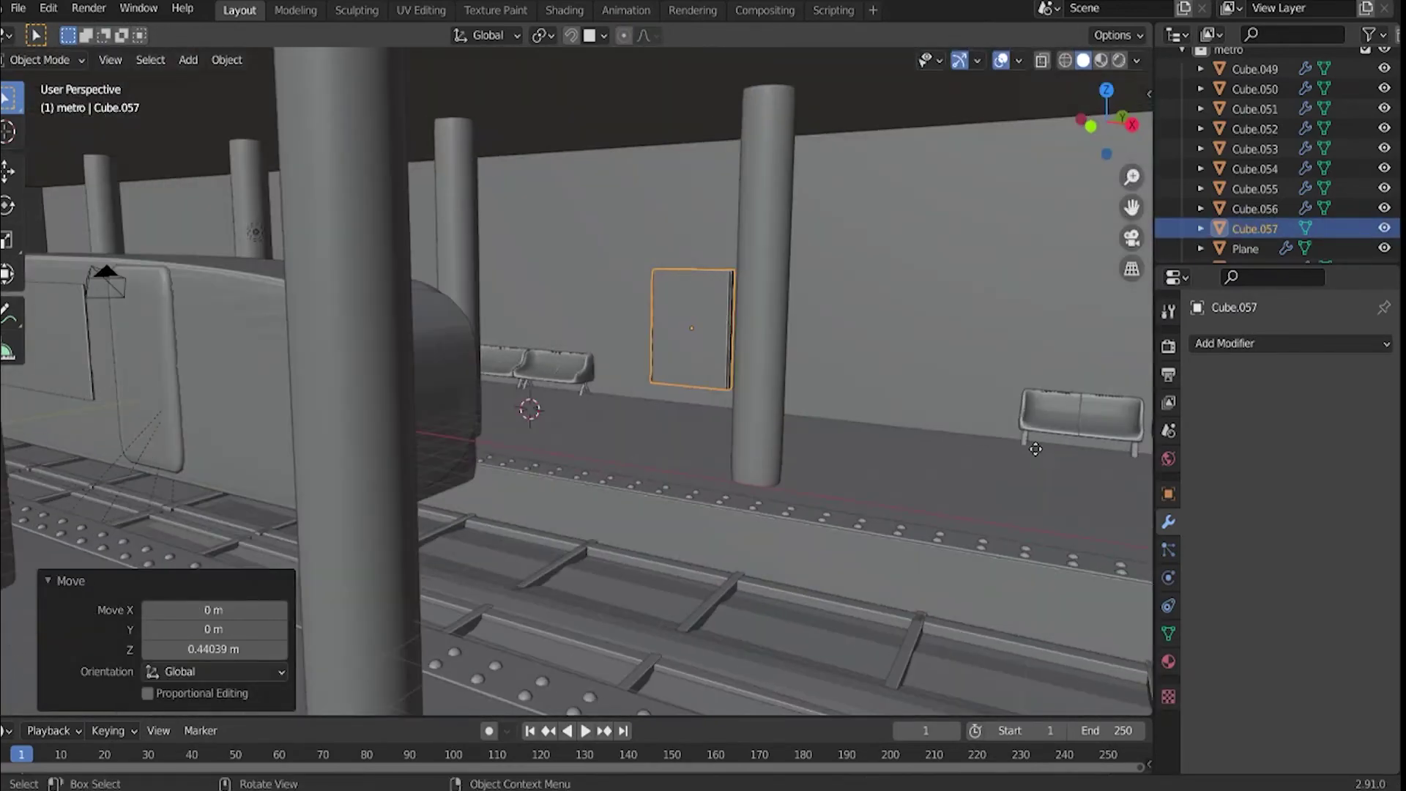
middle_drag(990, 462, 854, 429)
Place a duplicate of the wall panel further along the wall.
click(664, 295)
mouse_move(664, 295)
middle_down()
mouse_move(1003, 436)
mouse_move(678, 397)
middle_up()
click(1006, 560)
middle_drag(1005, 560, 487, 407)
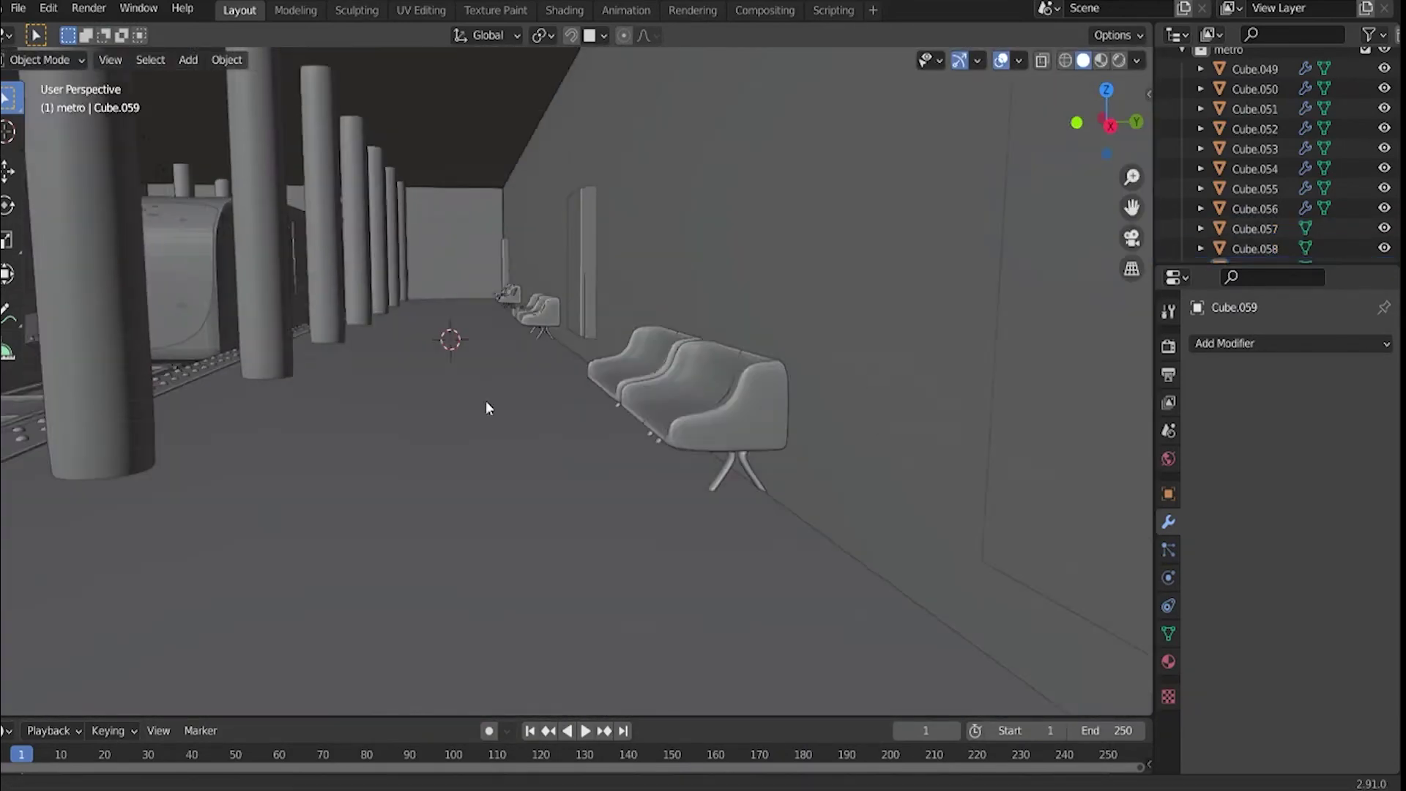
key(shift+a)
Add a circle, extrude it upward into a cylinder and widen its top rim.
click(506, 430)
key(KP_Divide)
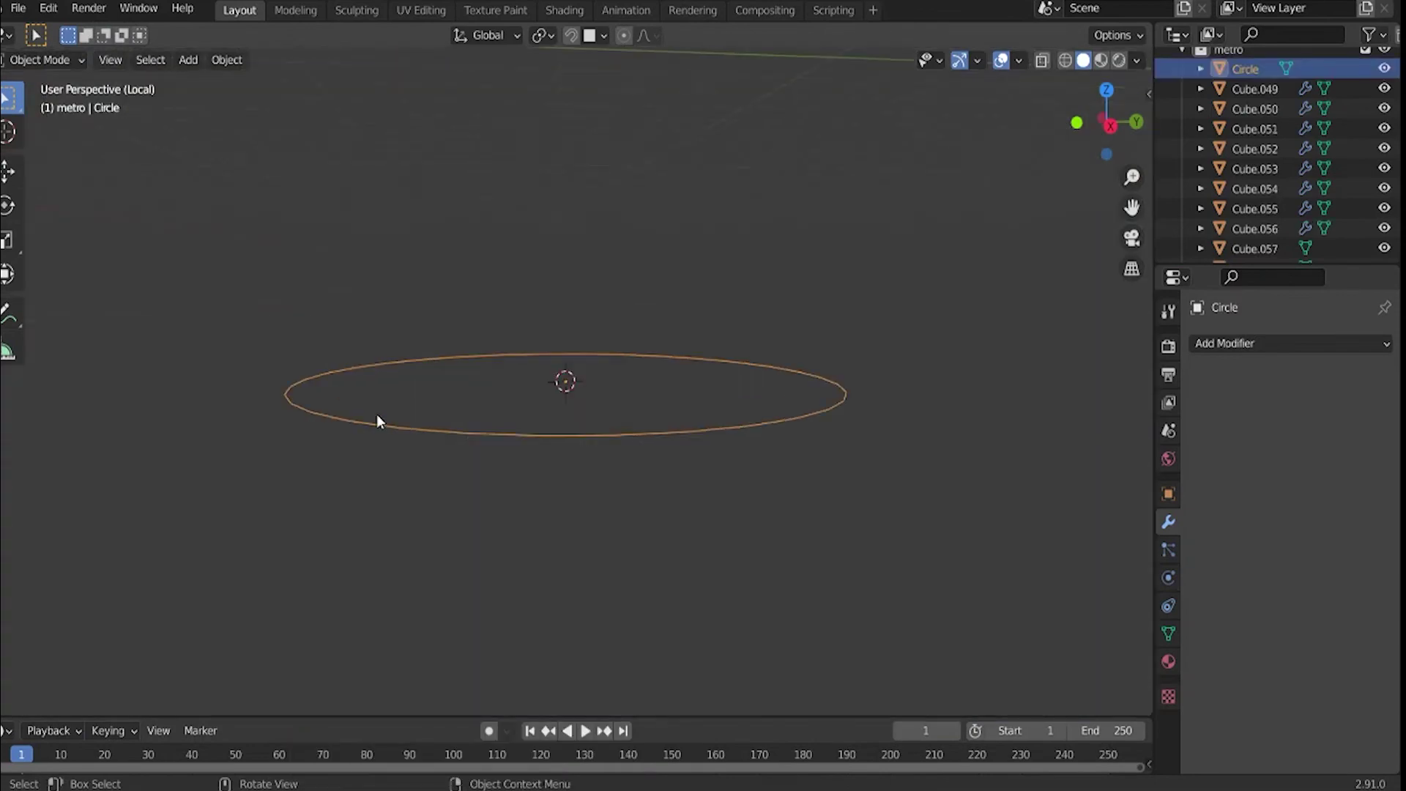
click(681, 434)
key(e)
click(496, 549)
mouse_move(496, 550)
middle_down()
mouse_move(732, 477)
mouse_move(674, 295)
middle_up()
right_click(668, 414)
middle_drag(668, 415, 652, 485)
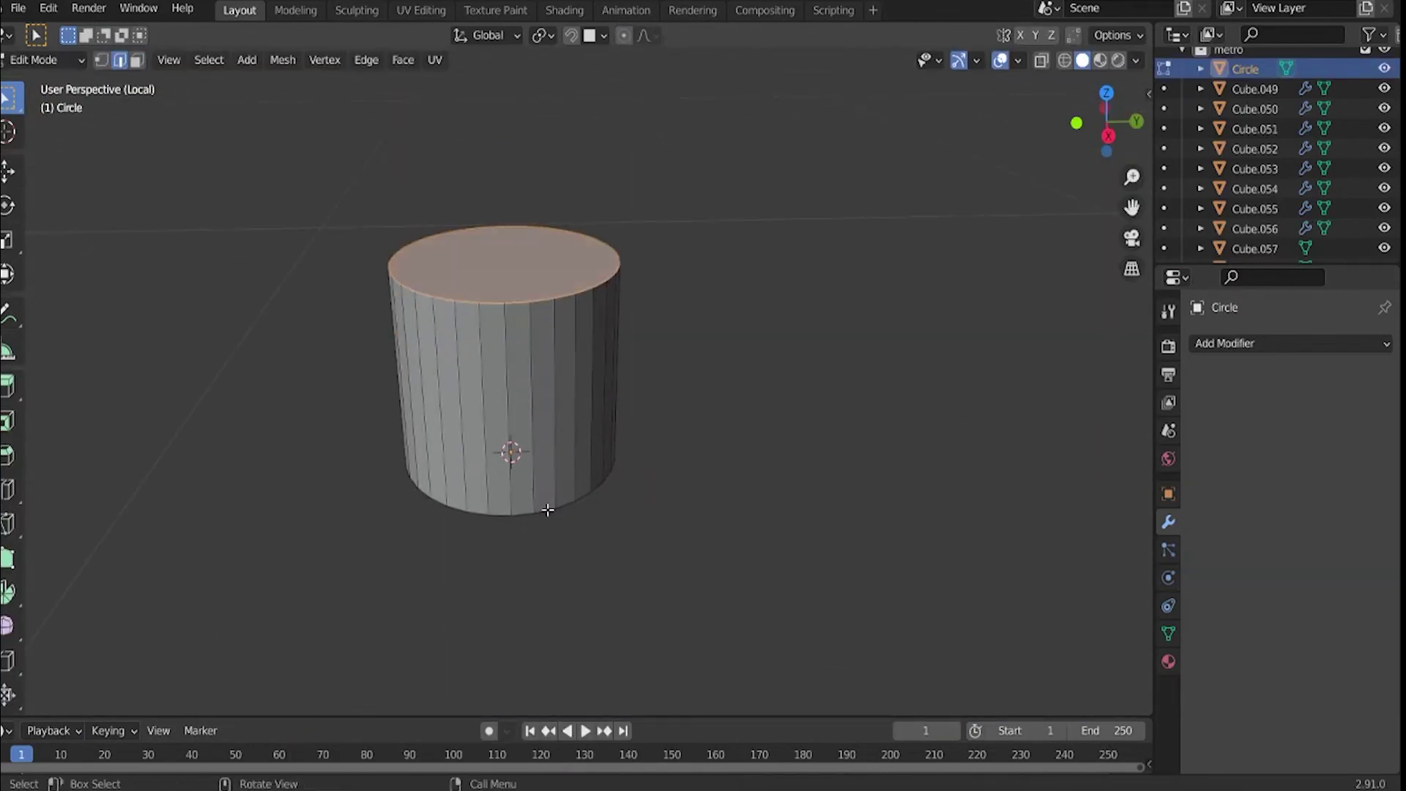
click(612, 523)
Extrude a base band at the bottom and give the cup walls a Solidify thickness.
key(e)
middle_drag(630, 571, 659, 617)
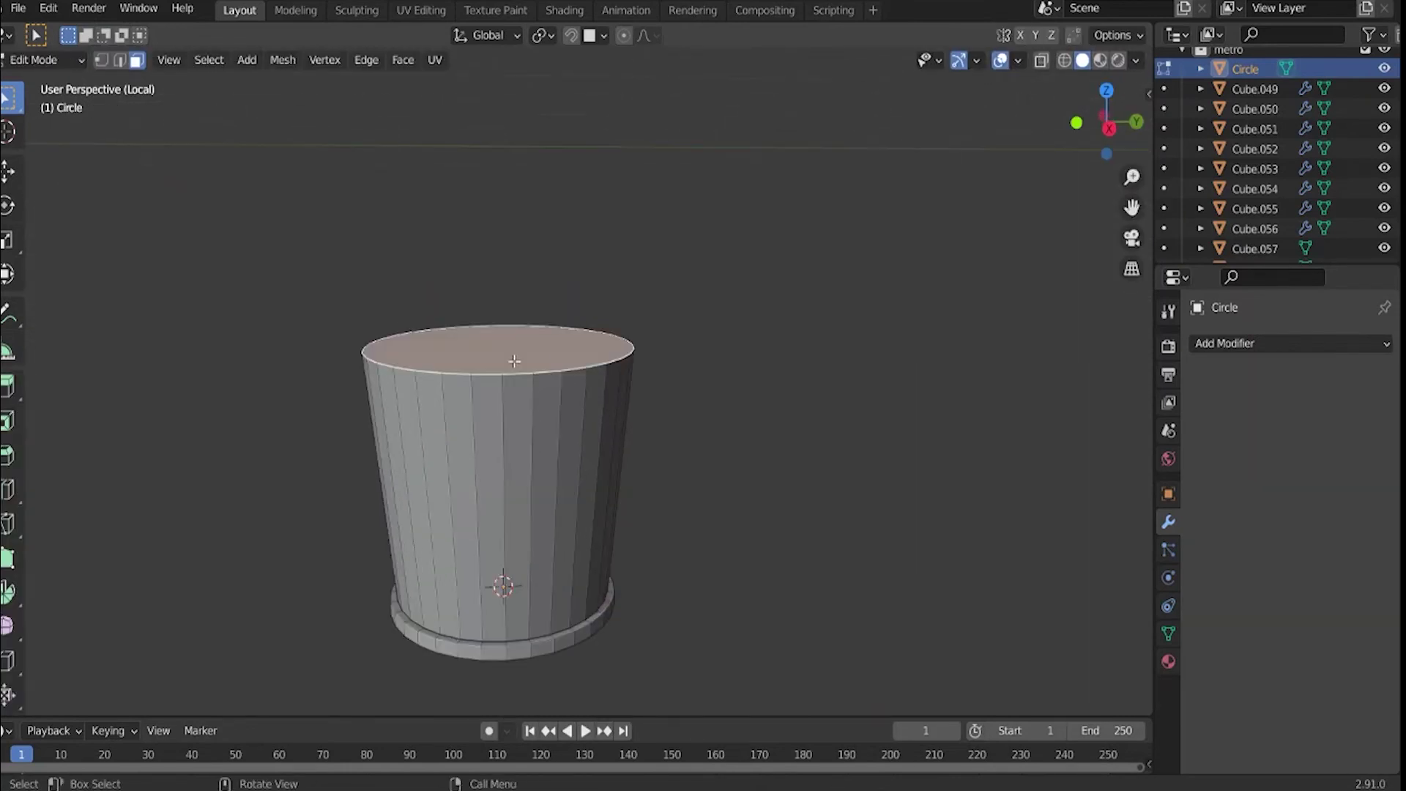
key(Tab)
click(1292, 343)
click(904, 650)
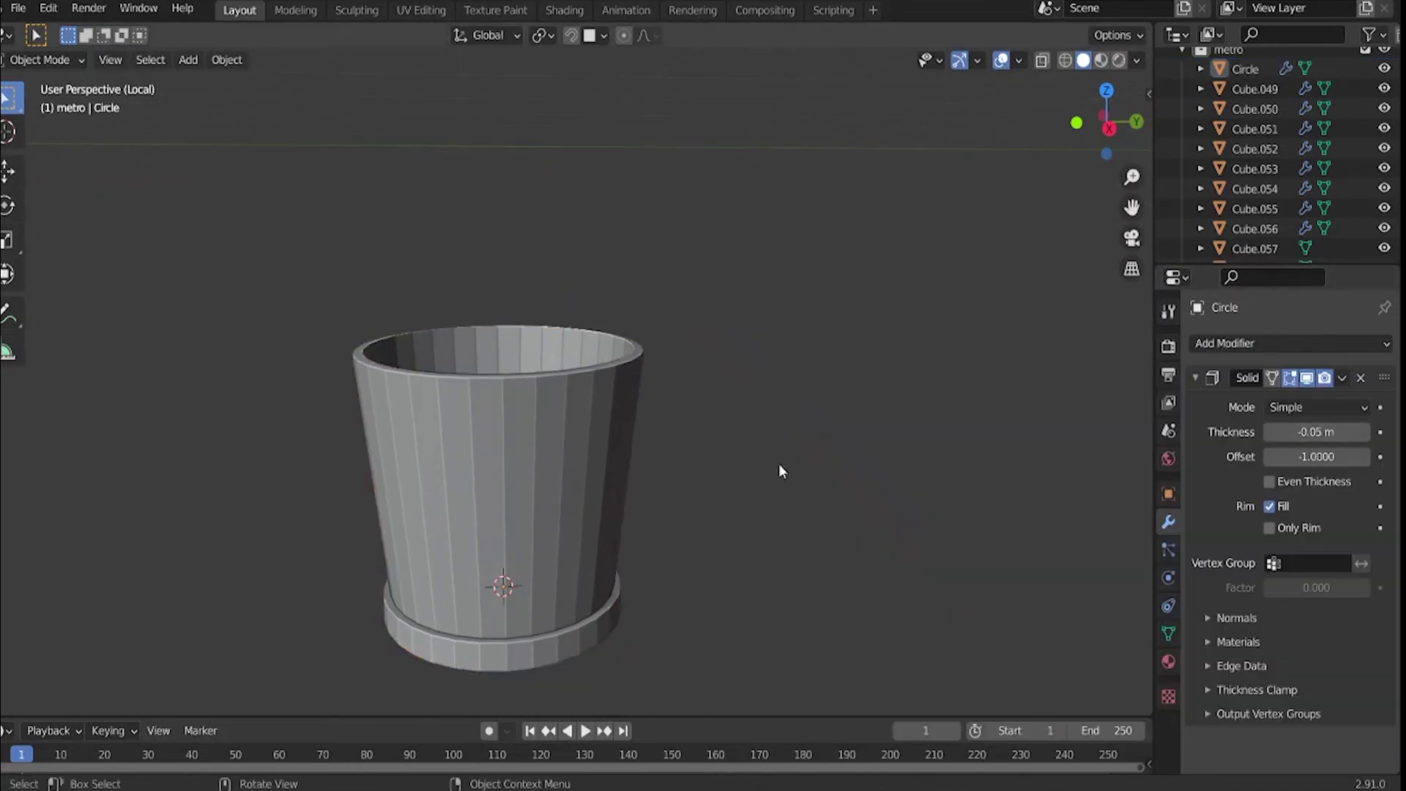
Add a Wireframe modifier to turn the cup into a wire cage with slightly thicker bars.
click(1288, 348)
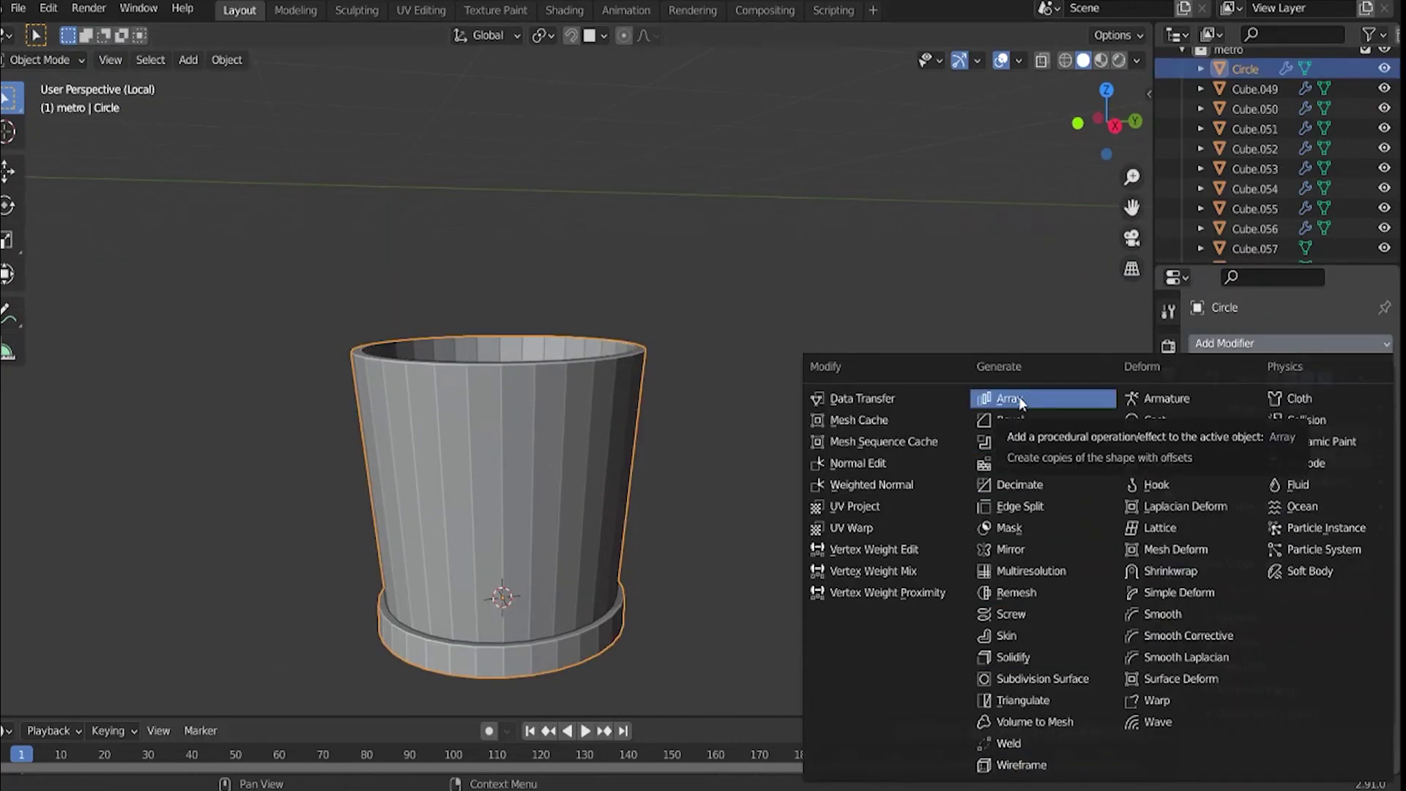
click(1021, 764)
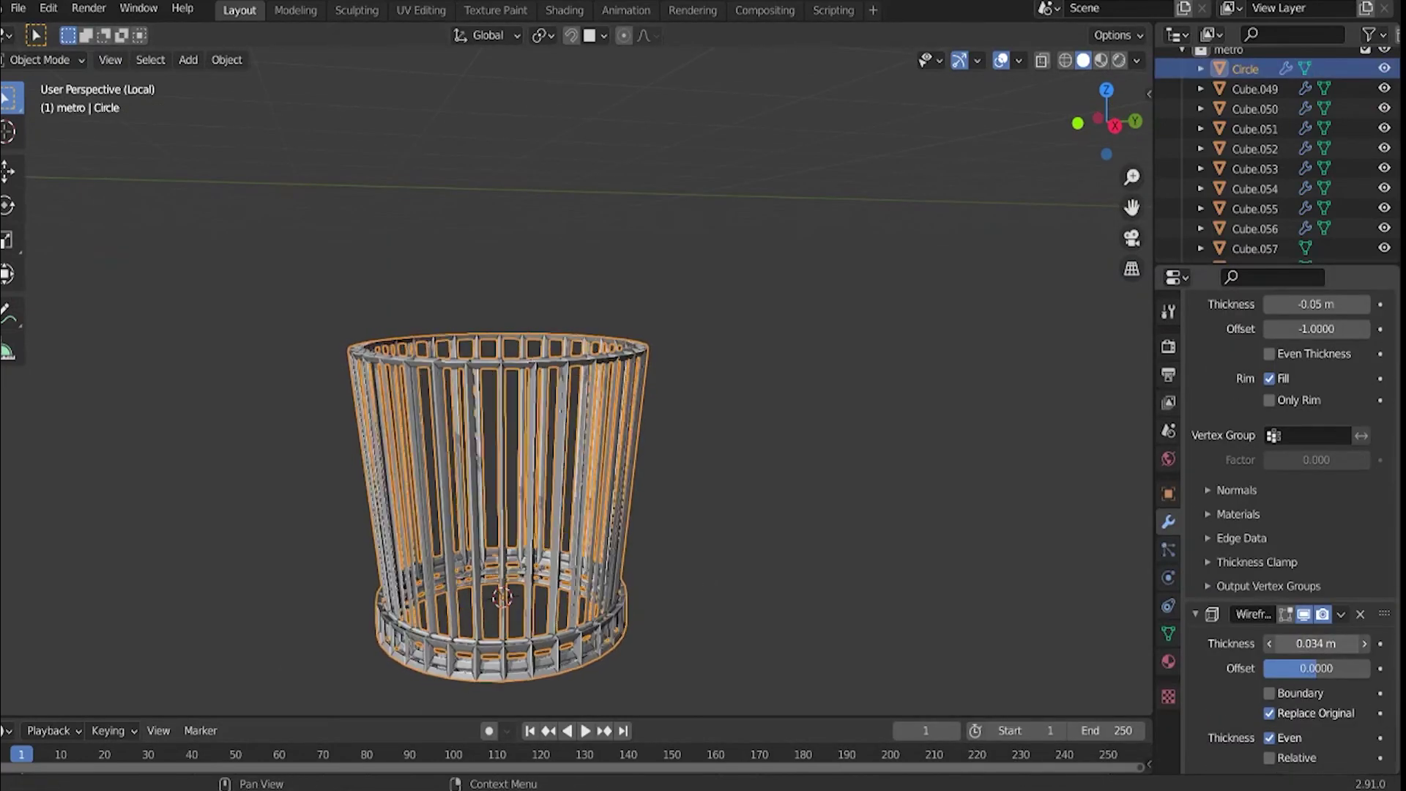
drag(1316, 643, 1326, 642)
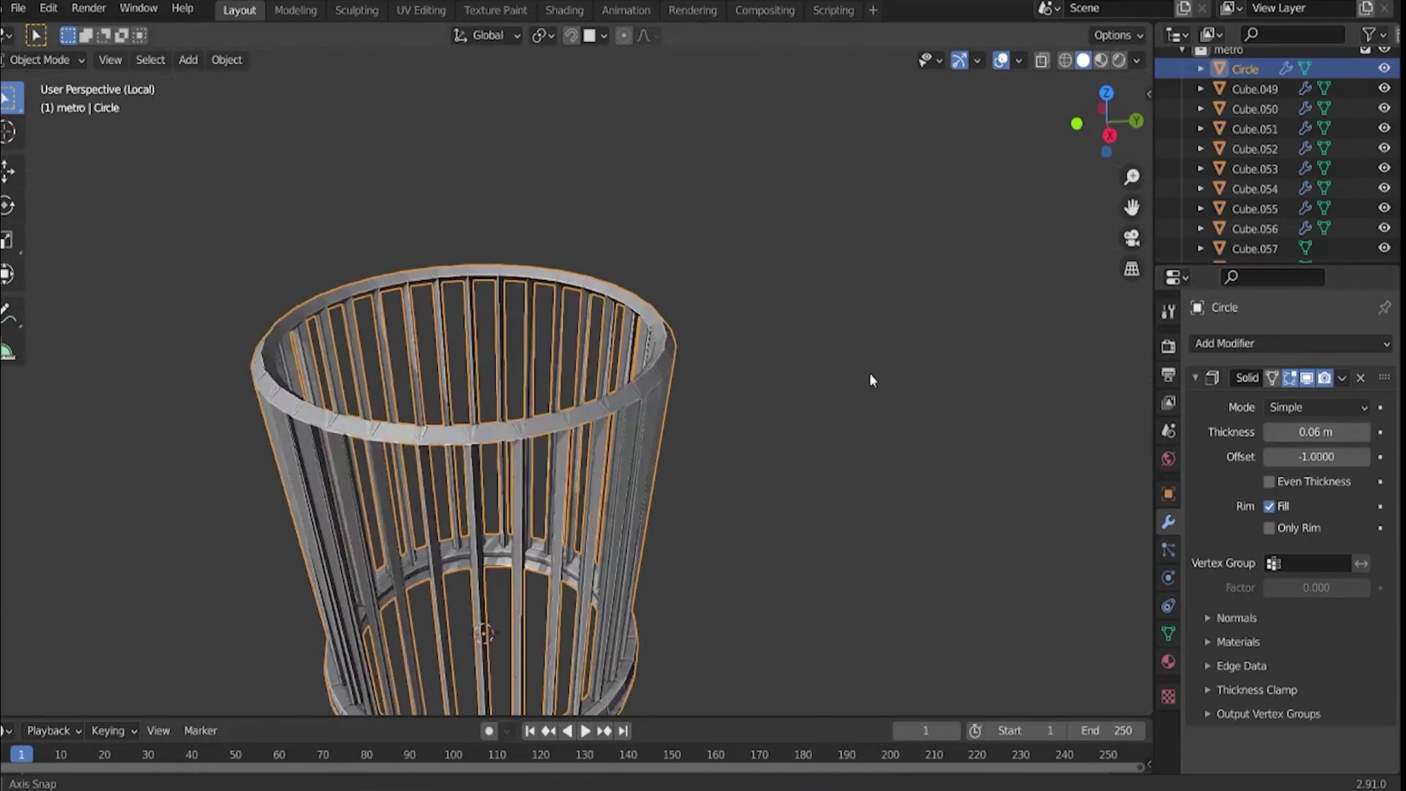
scroll(870, 379, down, 5)
scroll(659, 513, up, 3)
middle_drag(659, 513, 510, 480)
scroll(510, 480, down, 2)
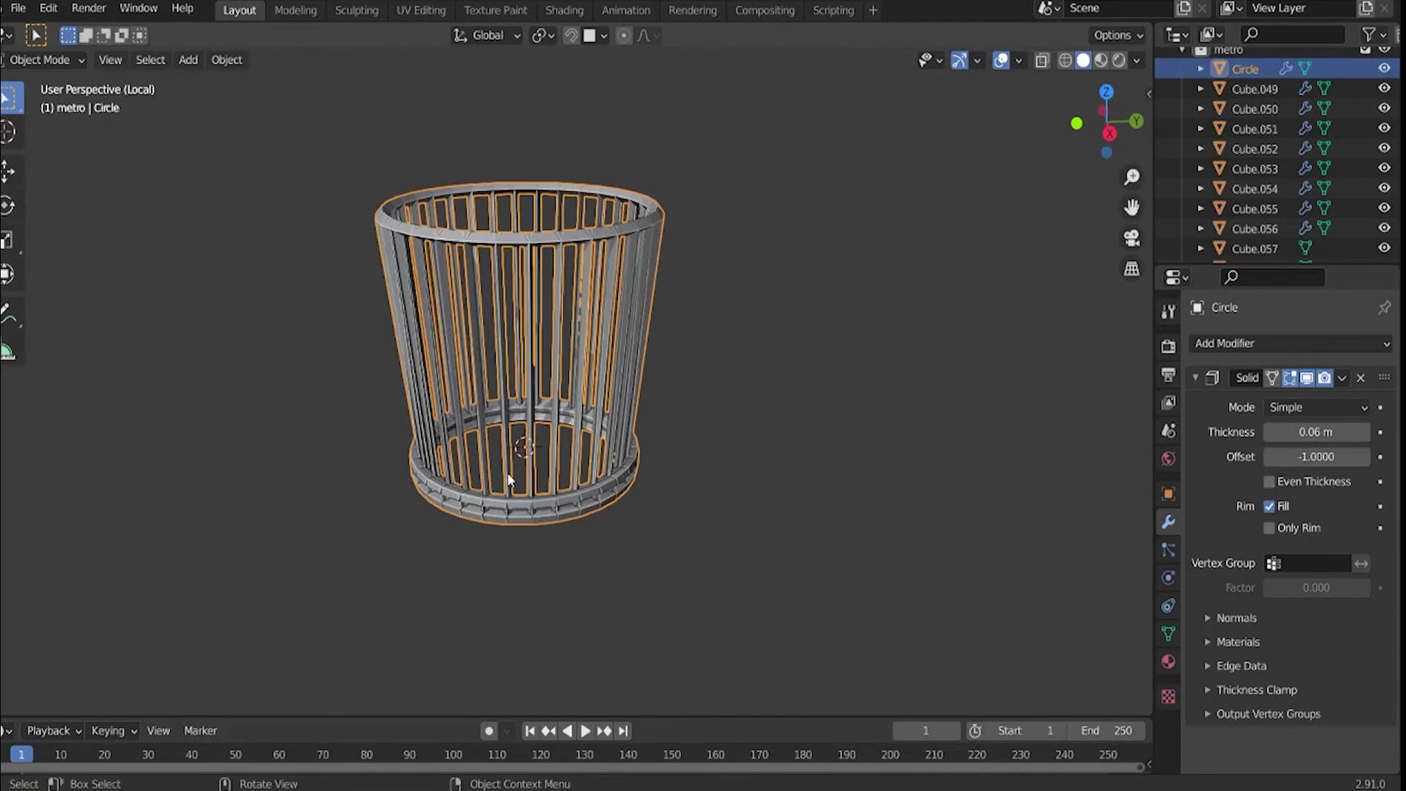
Add a circle and shrink it to fit as the bin's bottom disc.
key(shift+a)
click(556, 425)
key(s)
click(677, 584)
mouse_move(677, 583)
middle_down()
mouse_move(671, 408)
mouse_move(587, 269)
middle_up()
click(586, 269)
mouse_move(762, 370)
middle_down()
mouse_move(662, 484)
mouse_move(809, 370)
middle_up()
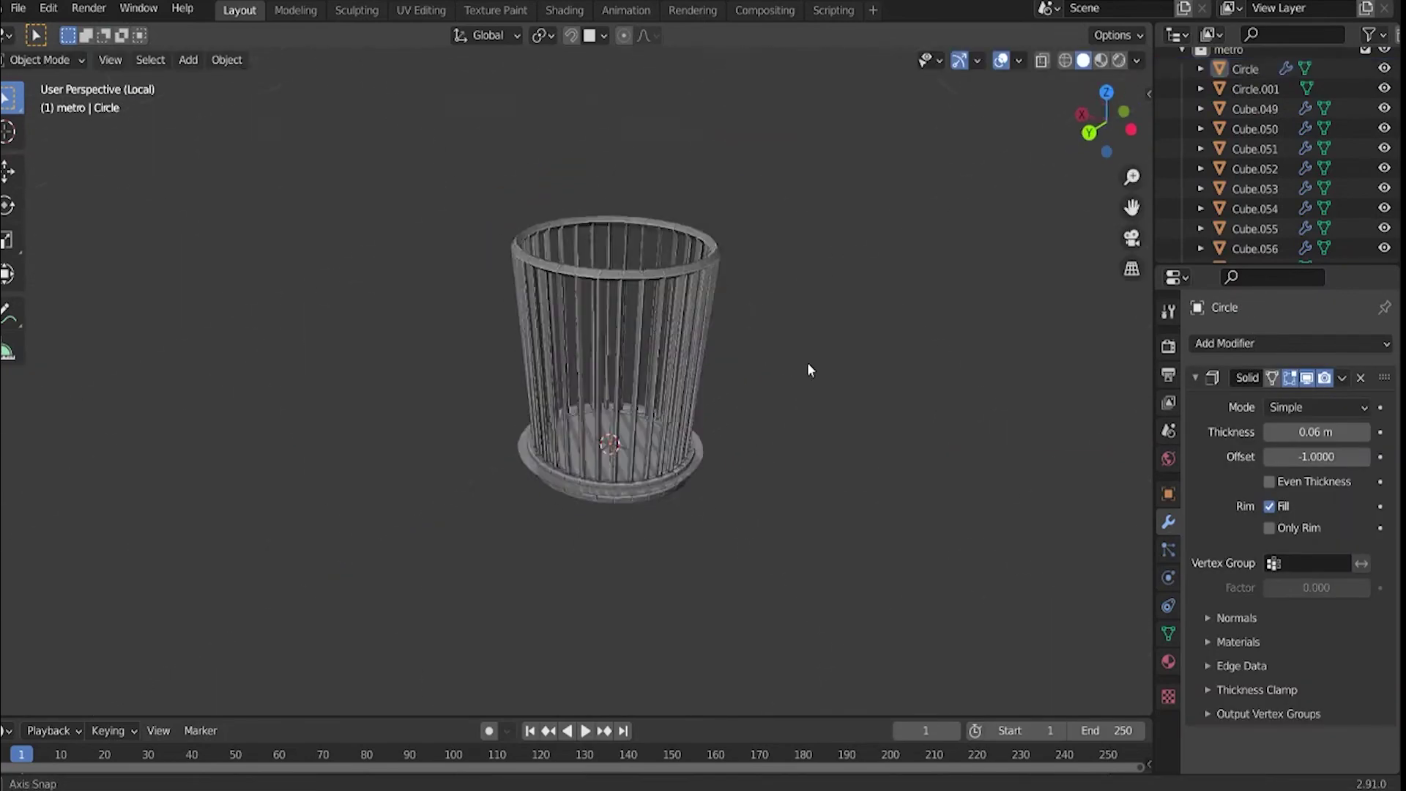
Select the wire cage and bottom disc and join them into one bin object with Ctrl+J.
key(alt+z)
shift+click(703, 476)
key(s)
key(Escape)
key(alt+z)
middle_drag(439, 495, 590, 483)
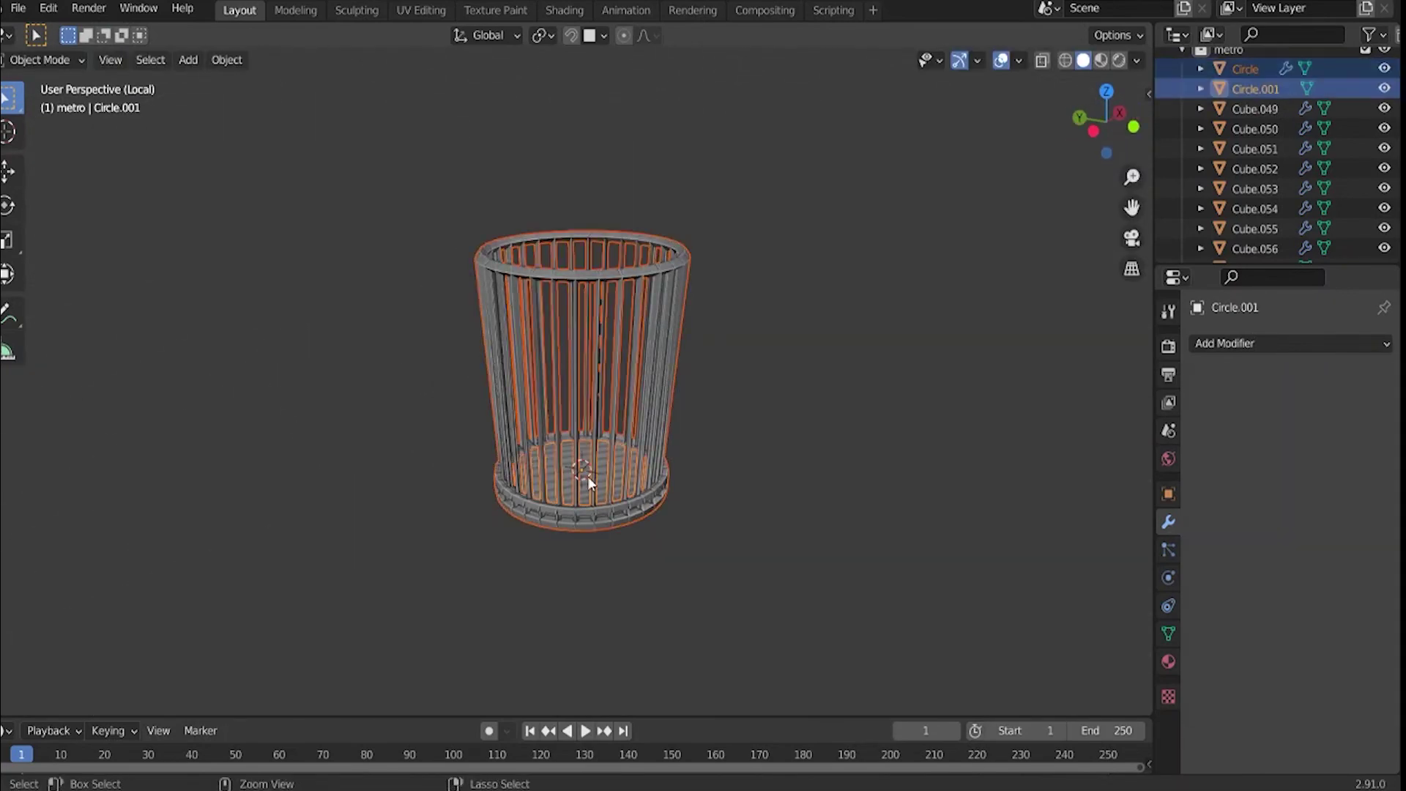
key(ctrl+j)
key(KP_Divide)
Move the bin along Y and X beside the platform bench and enlarge it.
key(g)
key(y)
click(866, 449)
key(g)
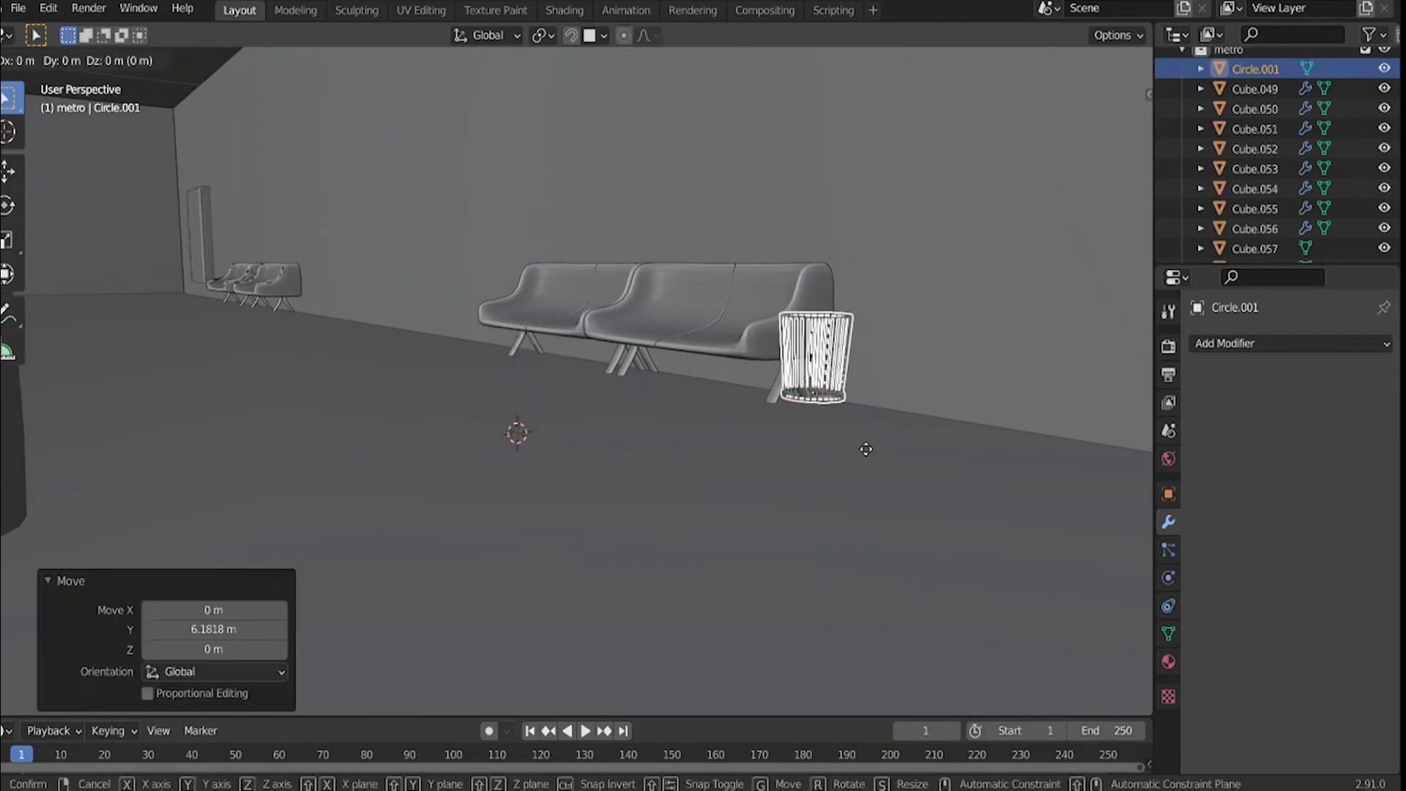
key(x)
click(944, 447)
mouse_move(944, 446)
middle_down()
mouse_move(273, 418)
mouse_move(424, 418)
mouse_move(426, 382)
mouse_move(831, 490)
middle_up()
key(s)
click(471, 362)
Duplicate the bin along the platform, placing copies beside the other benches.
key(shift+d)
click(407, 386)
mouse_move(408, 386)
middle_down()
mouse_move(503, 442)
mouse_move(440, 377)
mouse_move(336, 376)
mouse_move(512, 352)
mouse_move(498, 295)
middle_up()
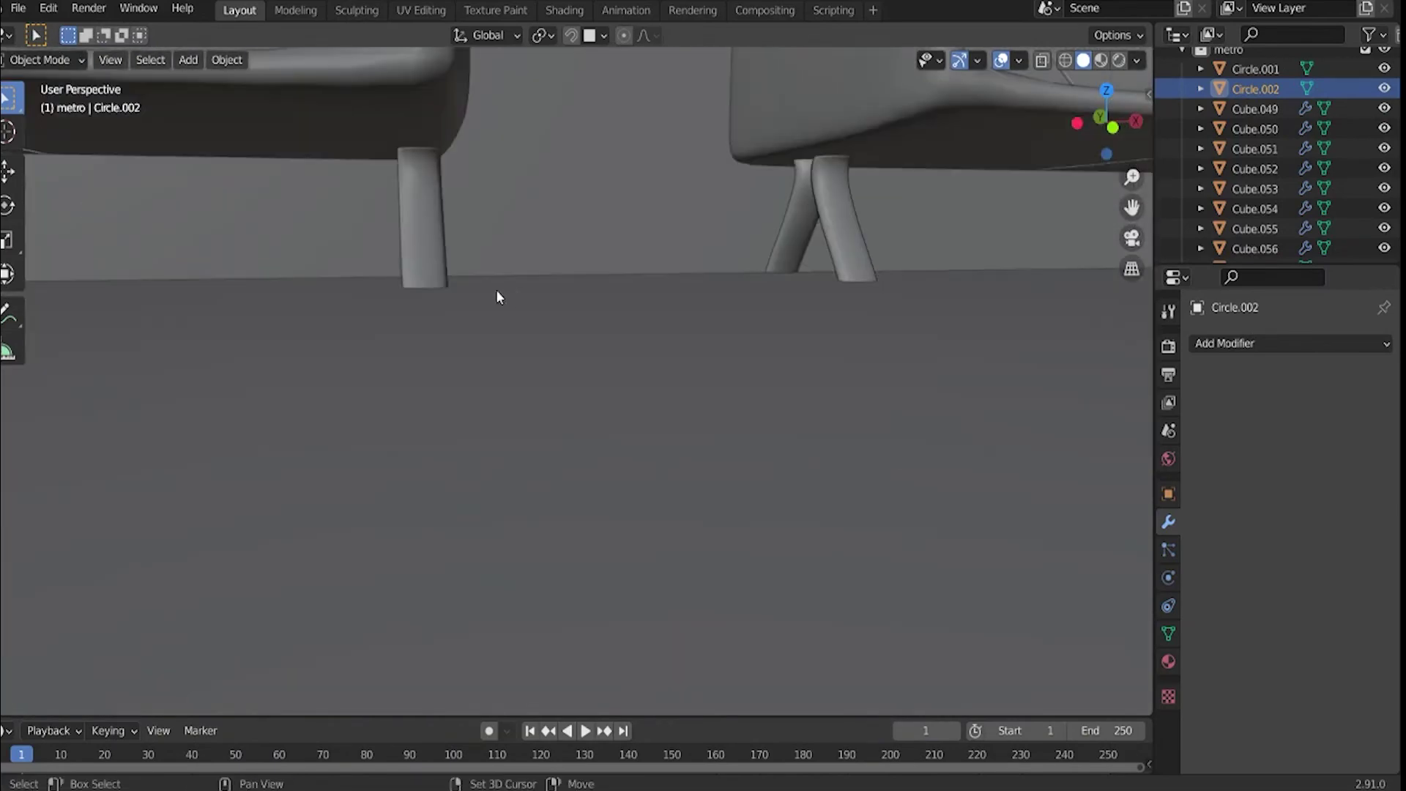
scroll(498, 296, down, 5)
middle_drag(229, 352, 344, 299)
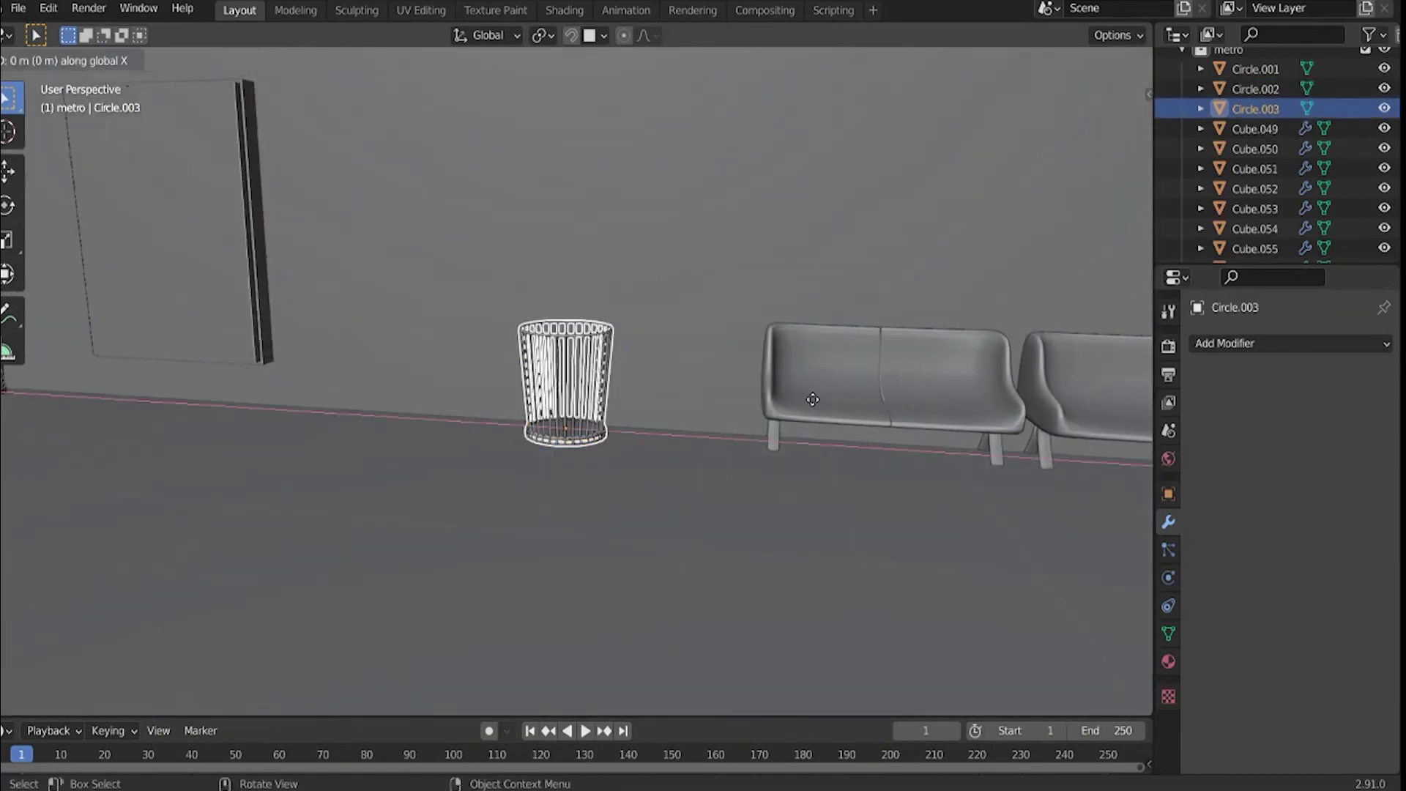
click(872, 309)
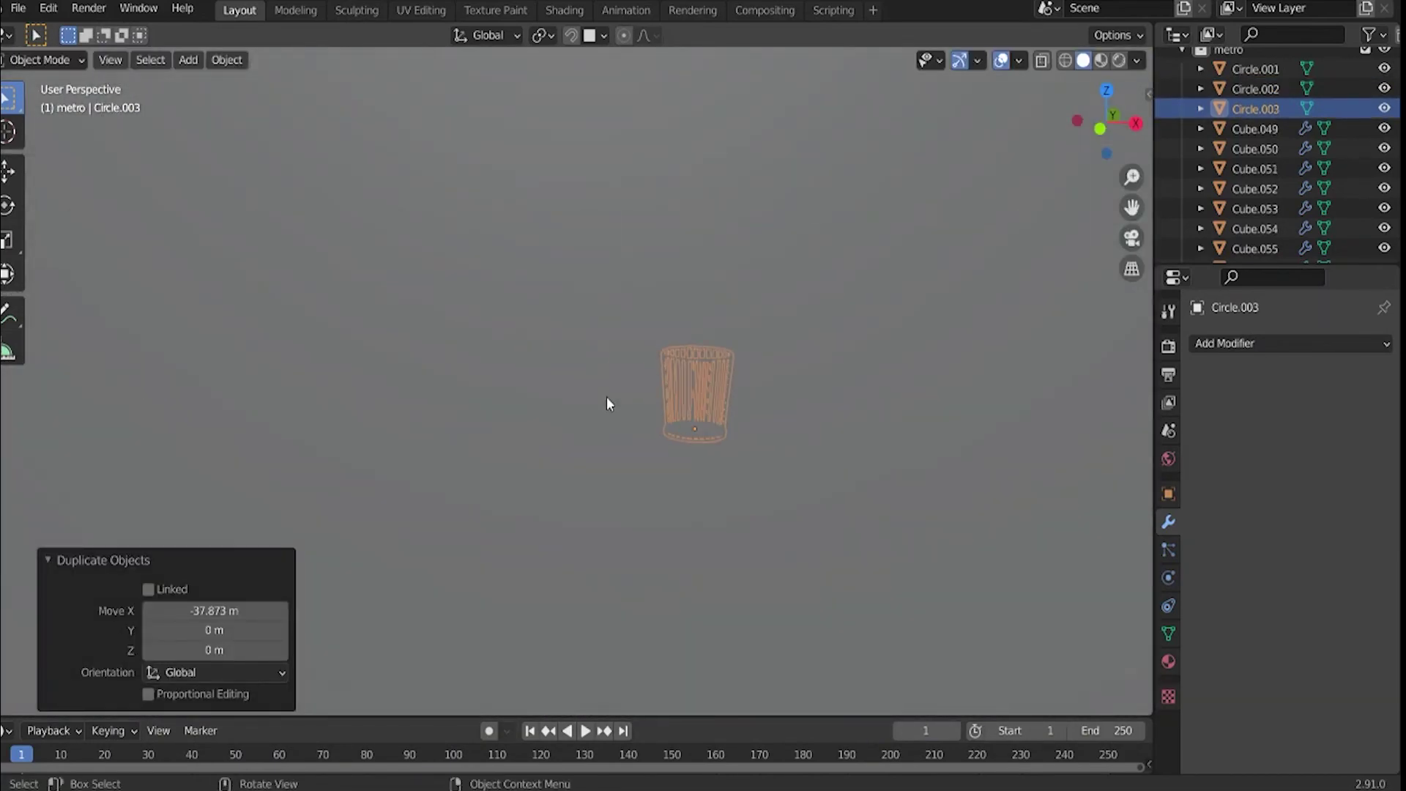